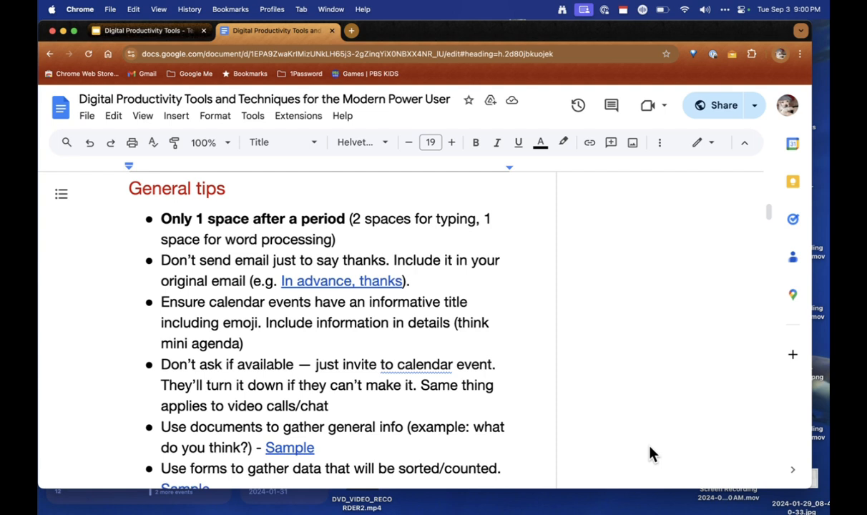
Step: Scroll to the documents tip and show the preview card for its first Sample link
scroll(652, 453, "down", 1)
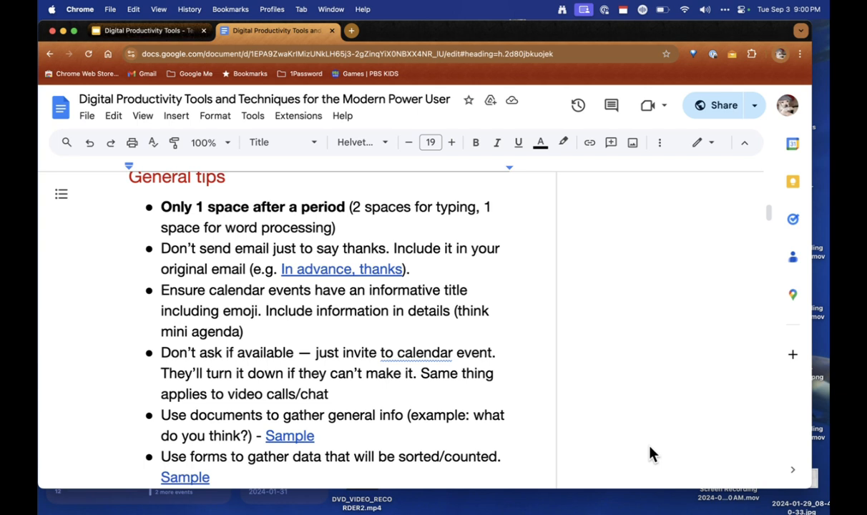
scroll(650, 448, "down", 2)
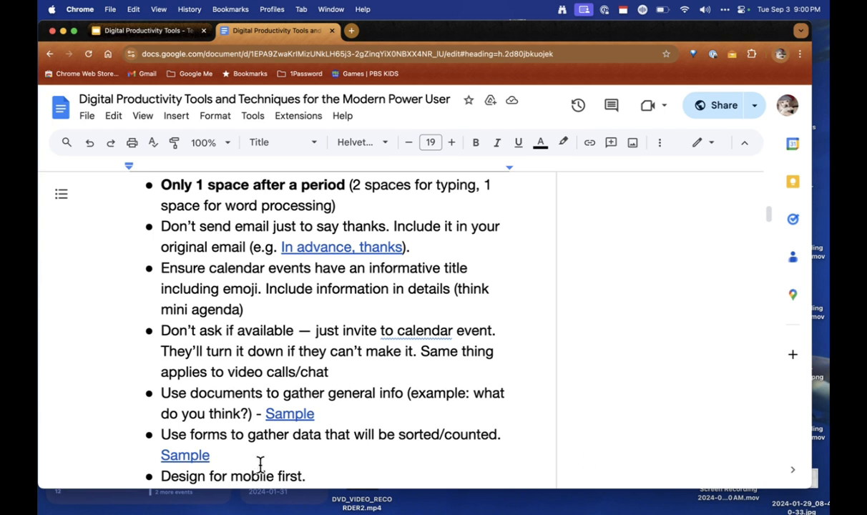
left_click(293, 414)
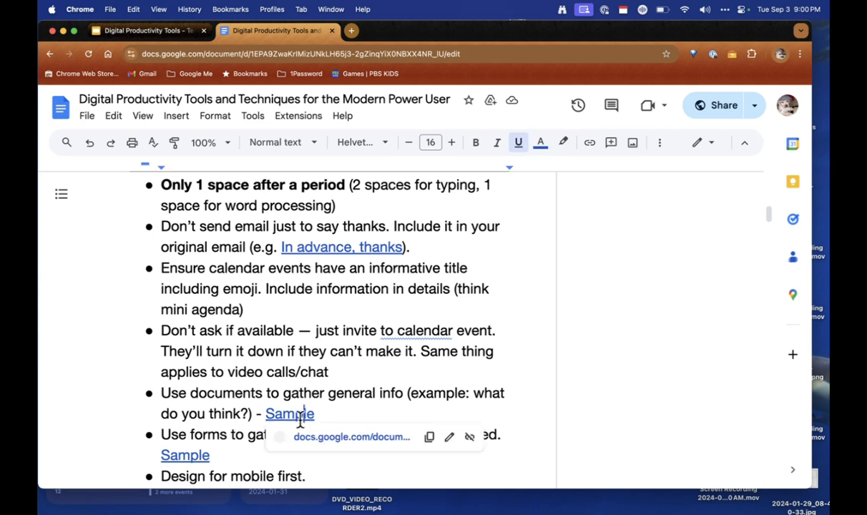
Step: Open 00_Blank Document, the Department Retreat meal-suggestions sample, in a new tab
left_click(342, 444)
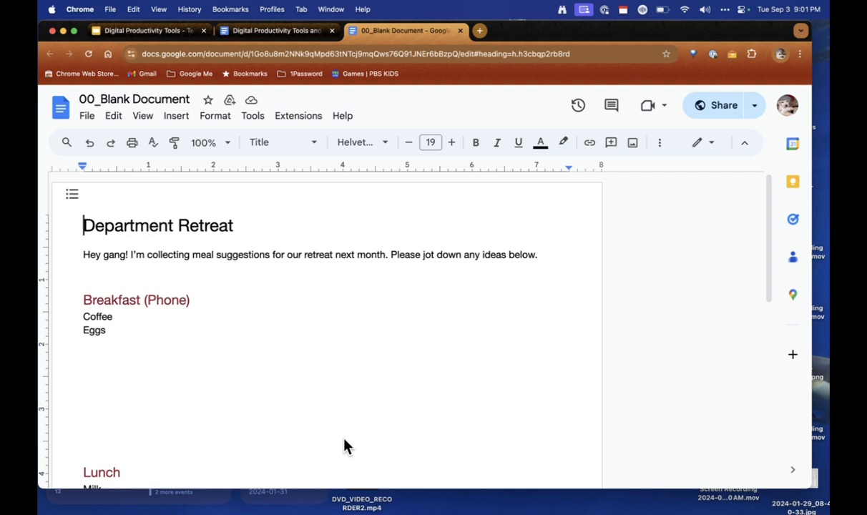
mouse_move(142, 509)
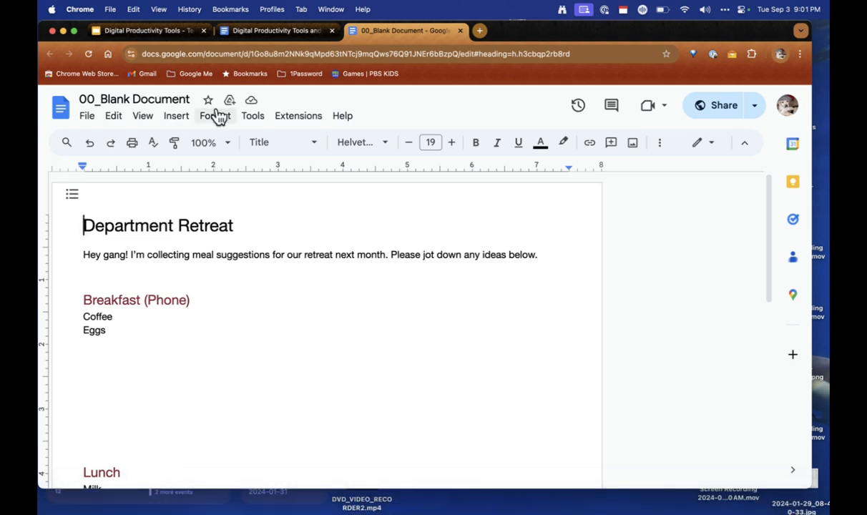
Step: Follow the forms tip's Sample link to the PT - Madeira Now folder and open the Dinner Survey form
left_click(278, 36)
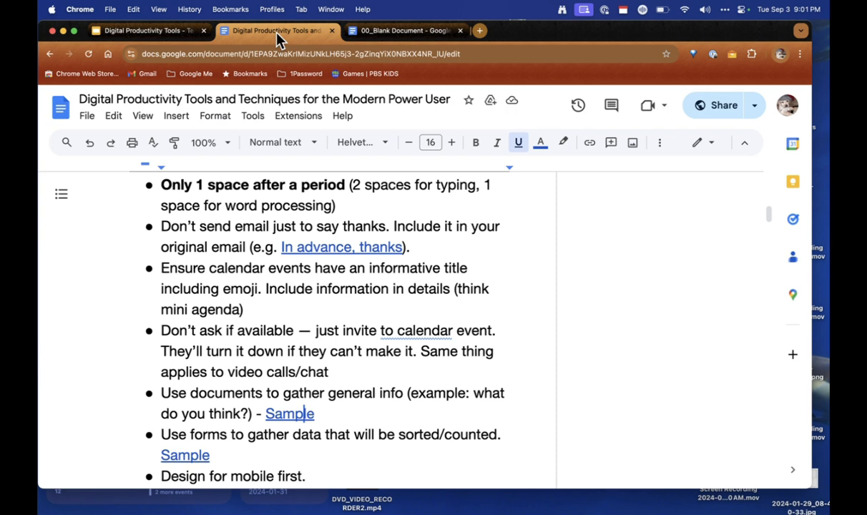
scroll(328, 283, "down", 2)
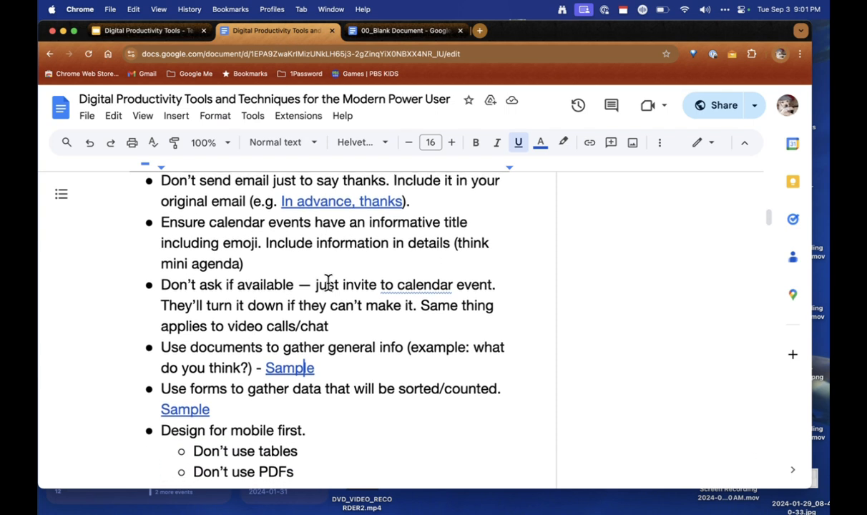
left_click(187, 410)
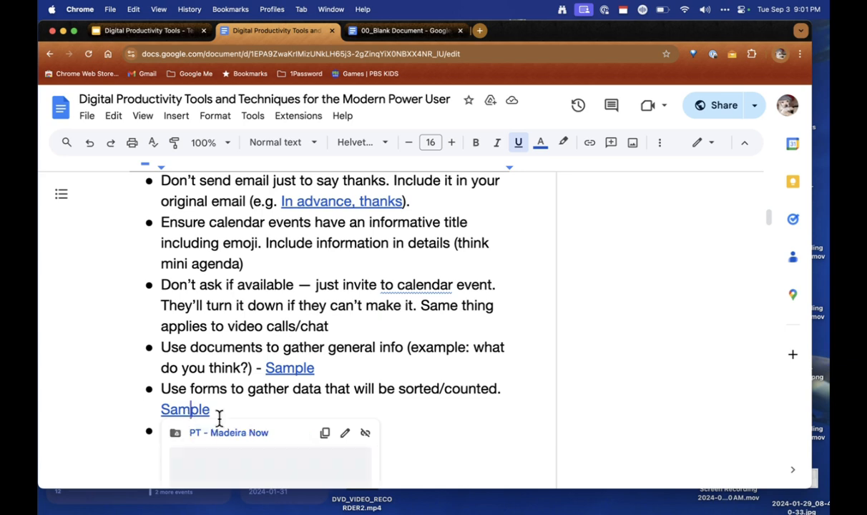
left_click(243, 434)
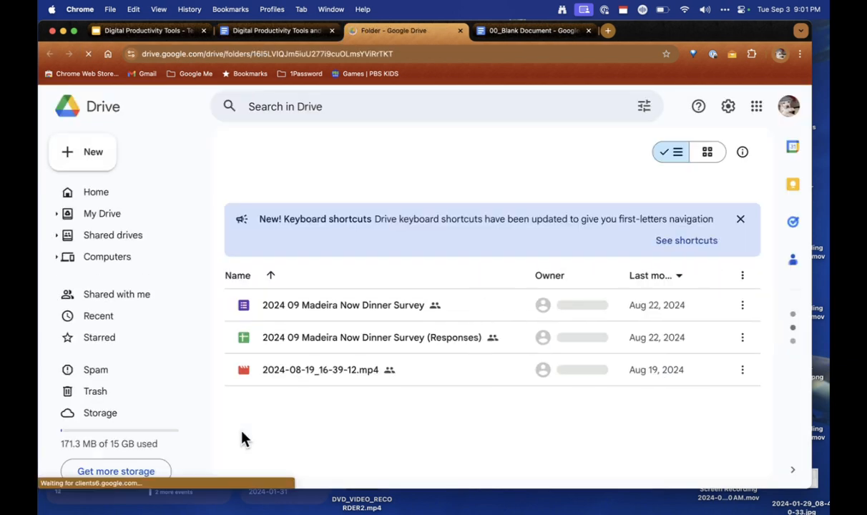
left_click(316, 306)
double_click(316, 307)
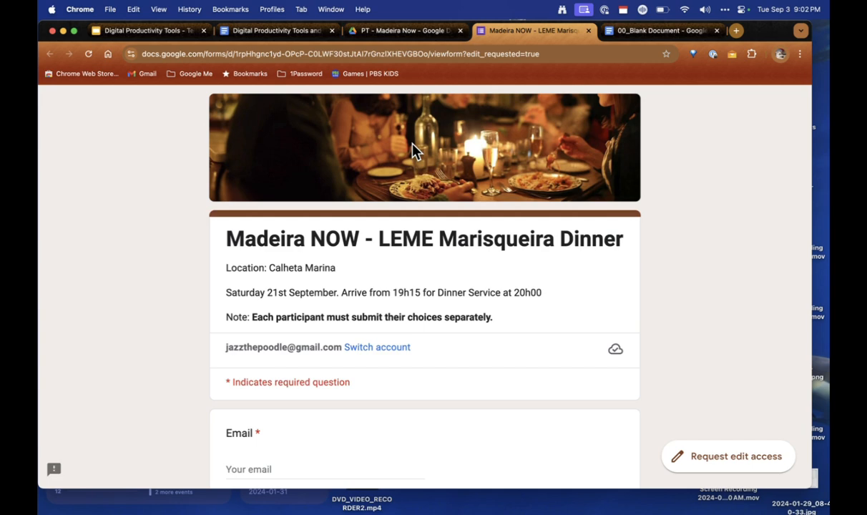
Step: Review the survey's starter and main meal questions, then go back to the PT - Madeira Now folder
scroll(413, 144, "down", 3)
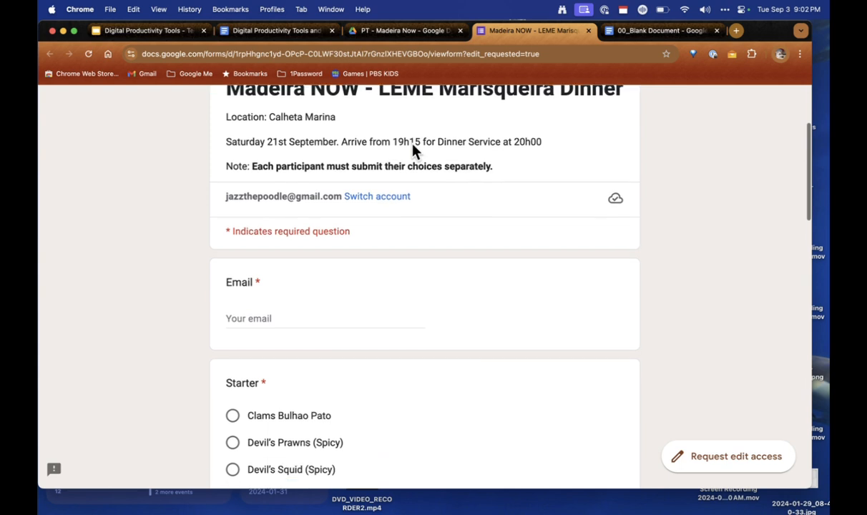
scroll(413, 150, "down", 2)
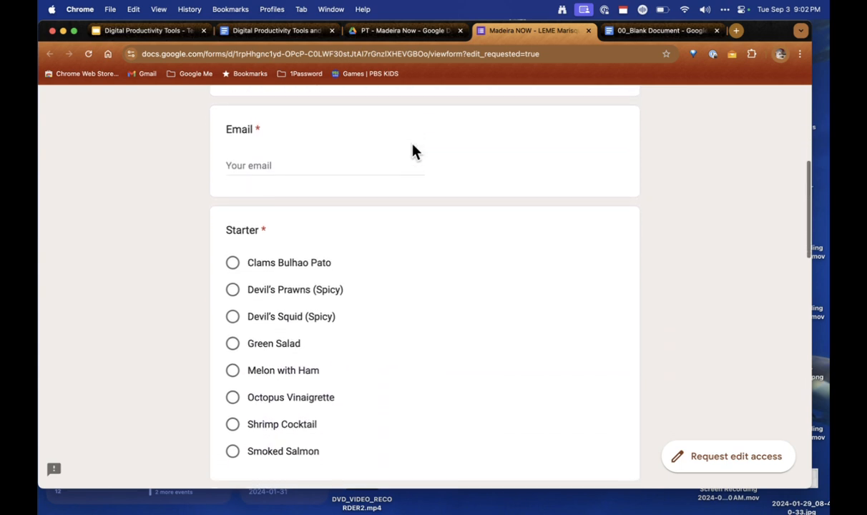
scroll(415, 152, "down", 2)
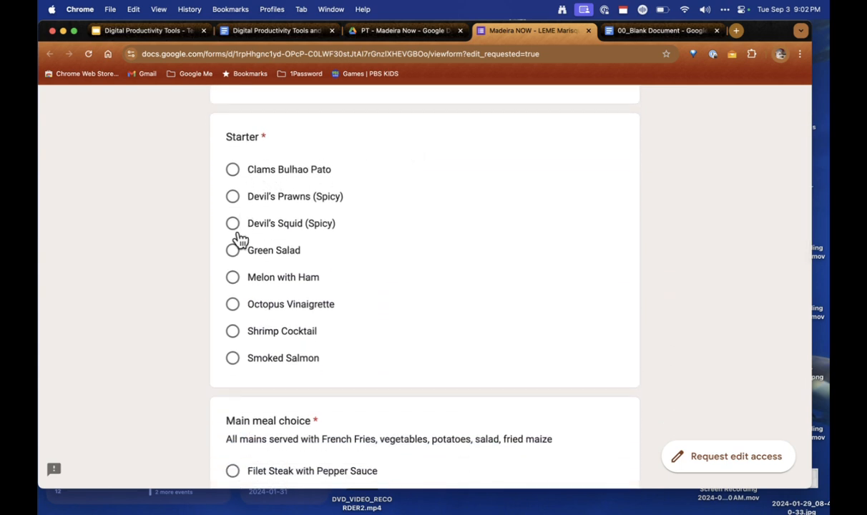
scroll(402, 250, "down", 3)
scroll(403, 252, "down", 3)
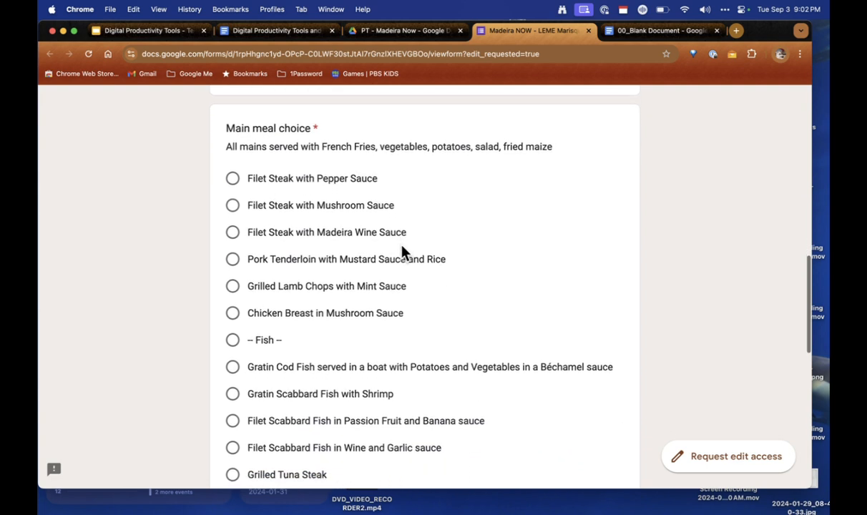
scroll(402, 252, "down", 3)
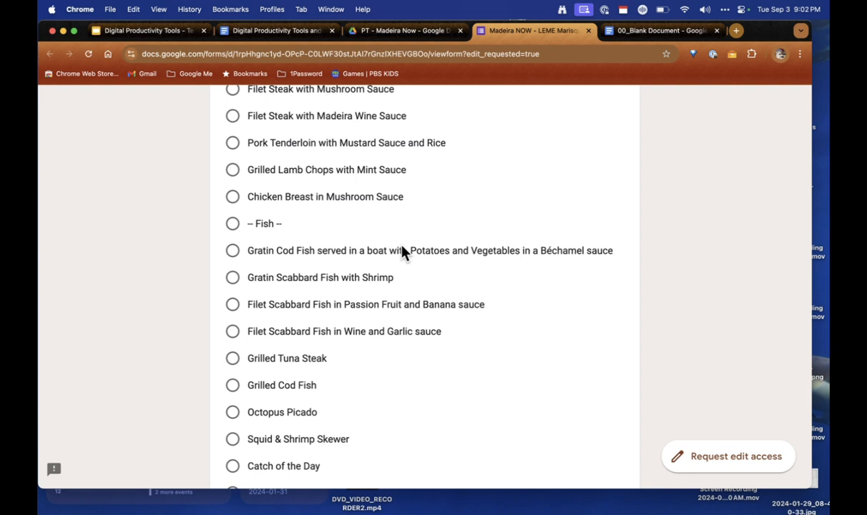
scroll(403, 250, "up", 4)
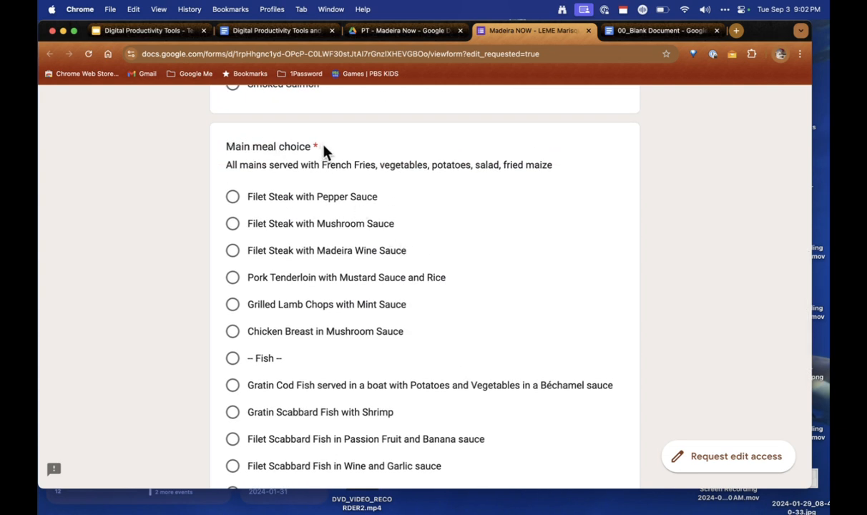
scroll(421, 292, "up", 2)
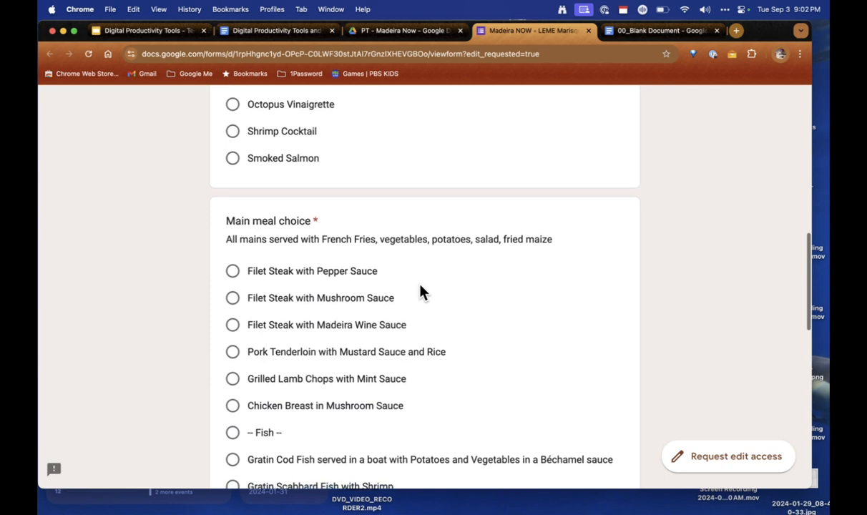
scroll(421, 291, "down", 3)
scroll(421, 291, "down", 1)
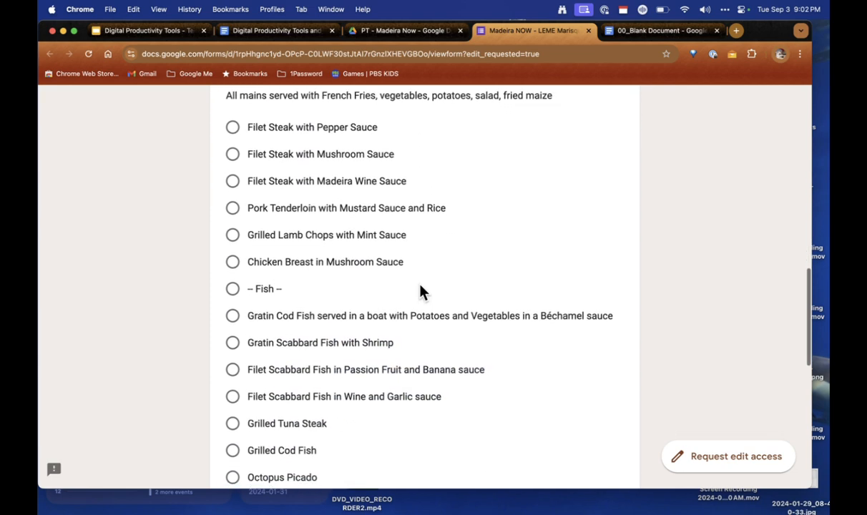
left_click(402, 31)
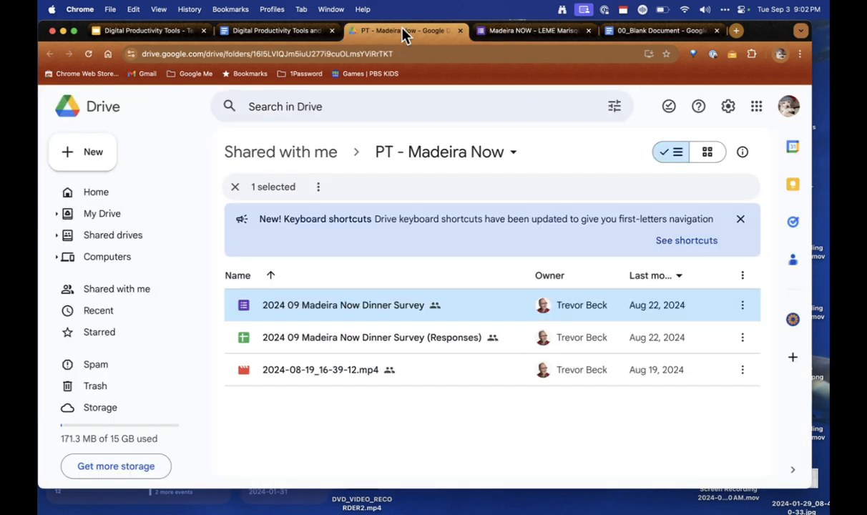
Step: Open the 2024 09 Madeira Now Dinner Survey (Responses) sheet showing the four responses
left_click(305, 337)
double_click(305, 336)
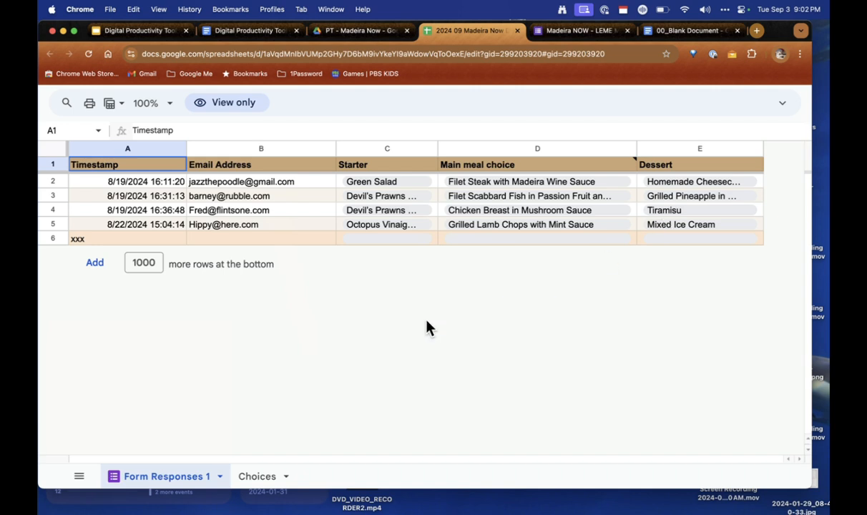
Step: Check the Choices sheet's starter, main and dessert tallies, then return to the tips document
left_click(259, 478)
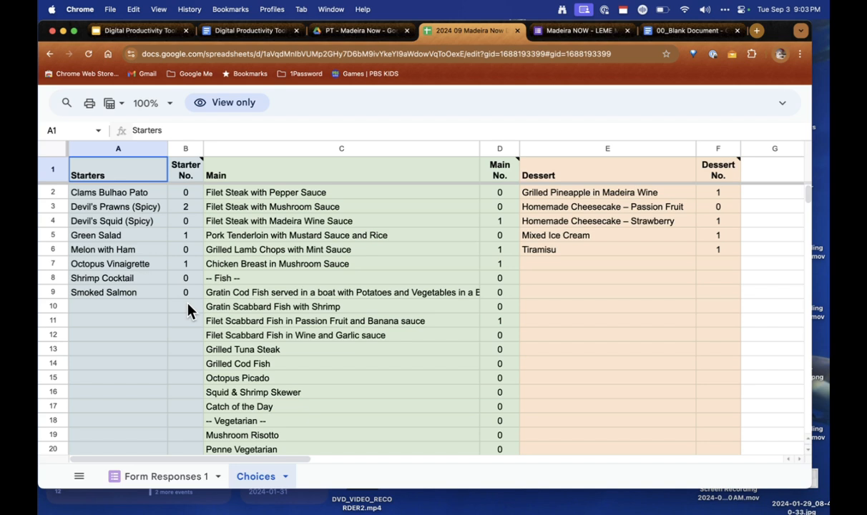
left_click(252, 31)
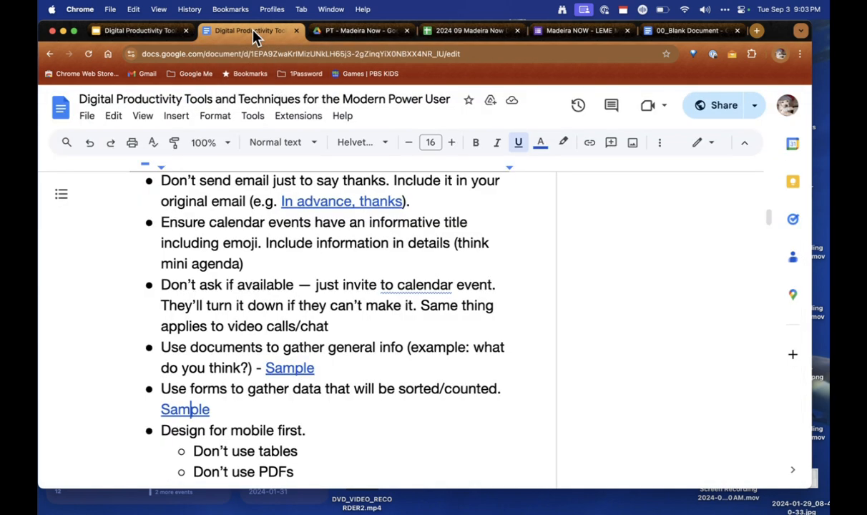
scroll(385, 297, "down", 5)
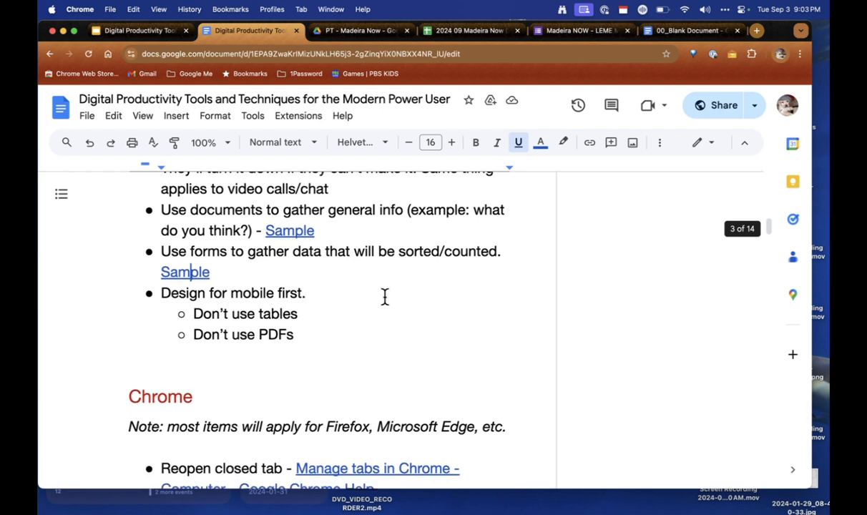
left_click(385, 297)
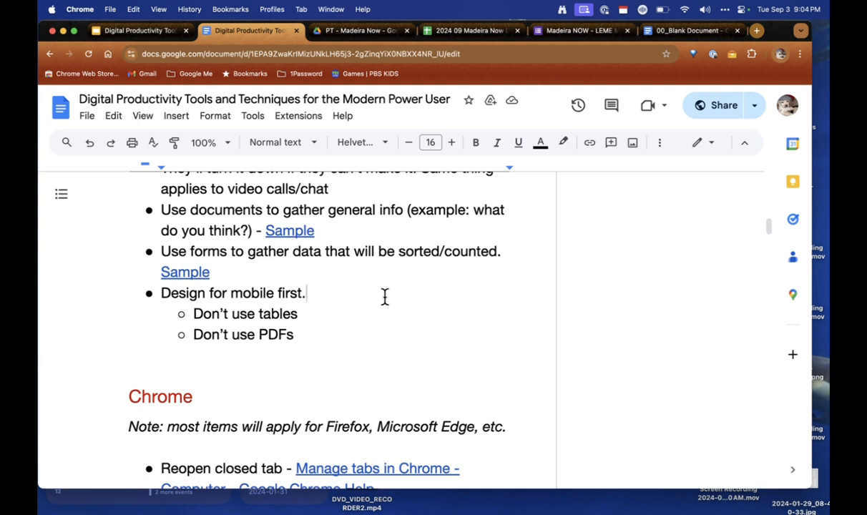
scroll(384, 296, "down", 1)
scroll(384, 296, "up", 2)
scroll(385, 296, "down", 5)
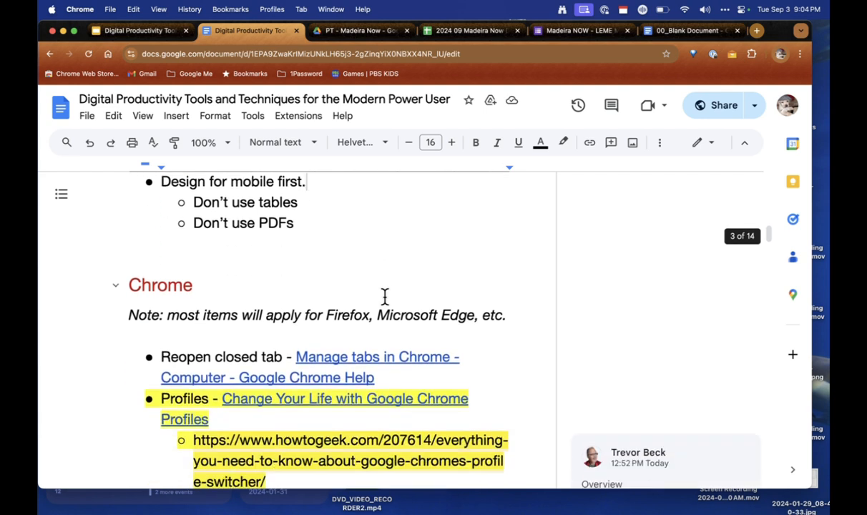
scroll(384, 296, "down", 3)
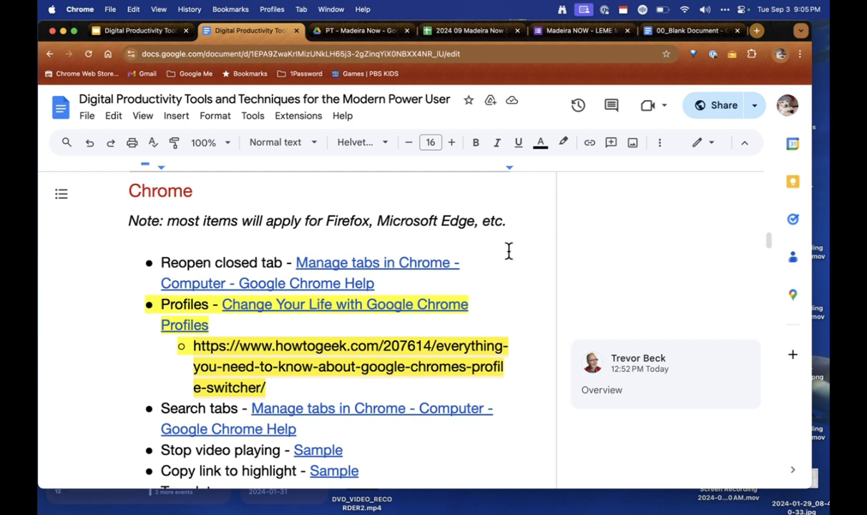
scroll(511, 250, "down", 1)
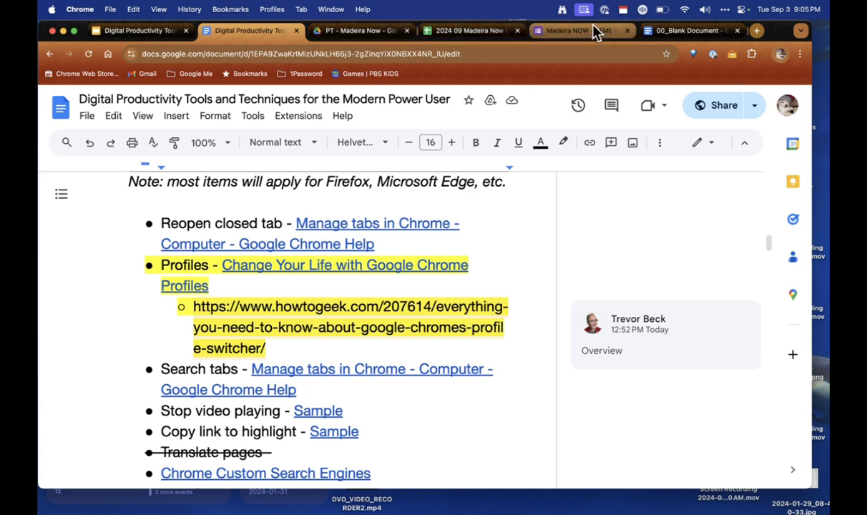
Step: Close the survey form, responses spreadsheet, Madeira Now folder and 00_Blank Document tabs
left_click(626, 30)
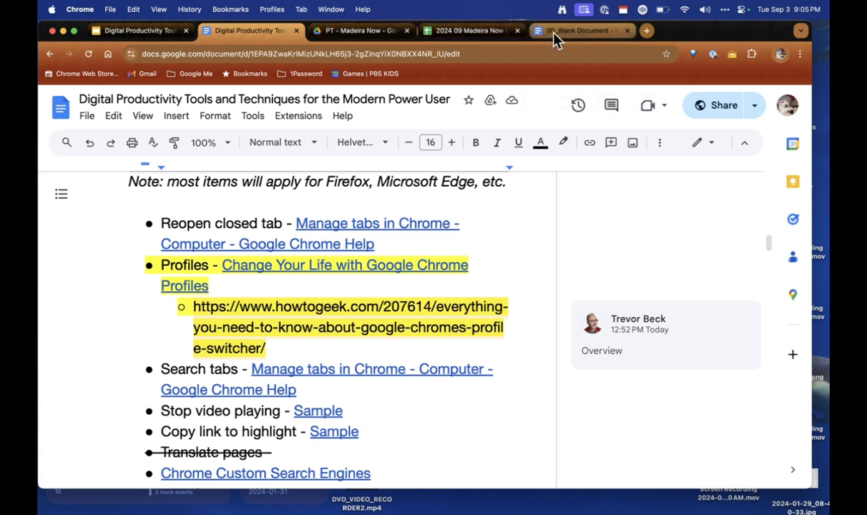
left_click(518, 30)
left_click(406, 31)
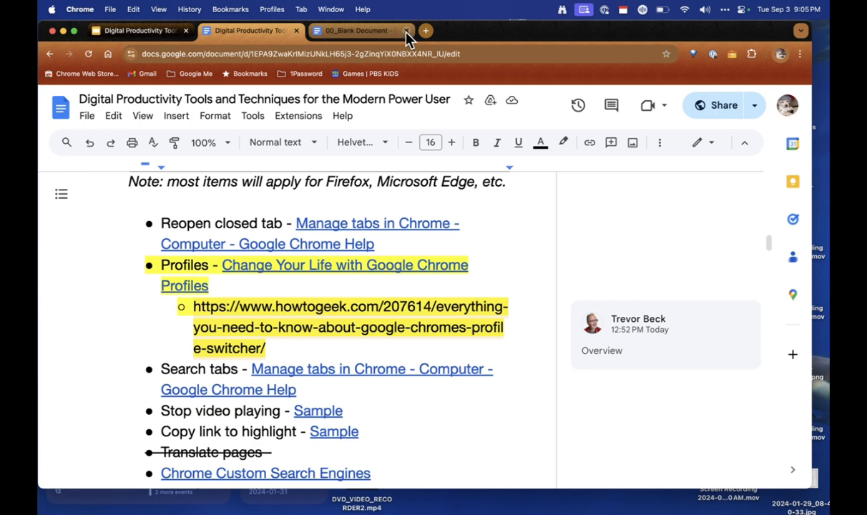
left_click(407, 31)
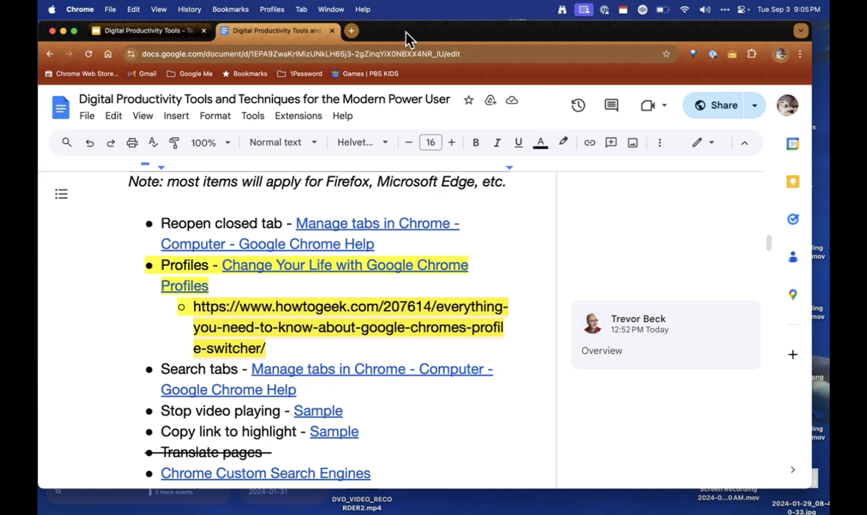
Step: Reopen the recently closed tabs with Cmd+Shift+T, then go back to the tips document
key("super+shift+t")
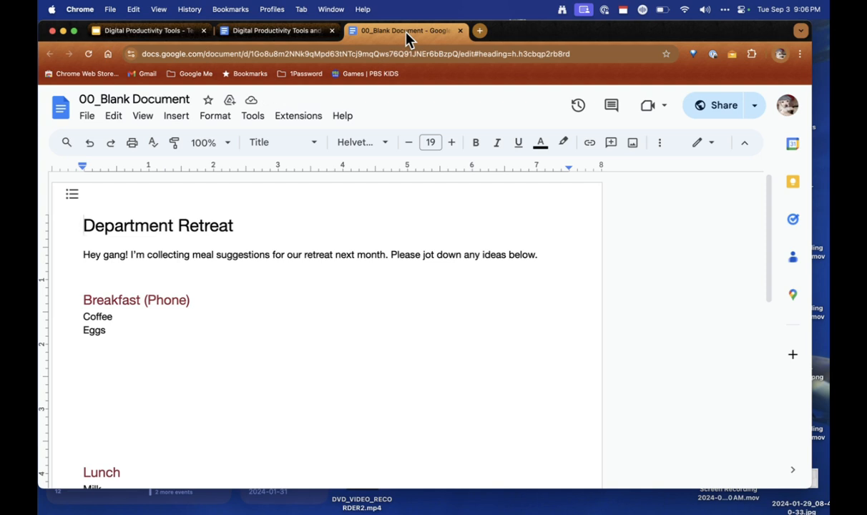
key("super+shift+t")
key("super+shift+t")
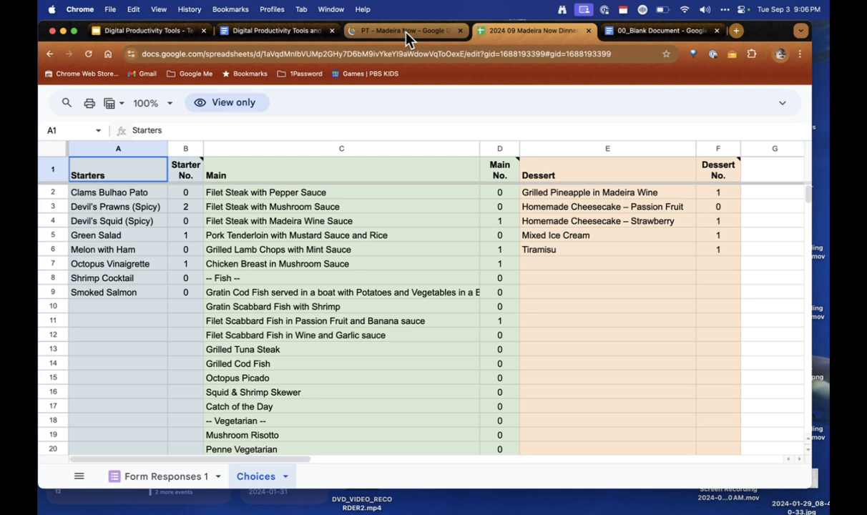
left_click(286, 31)
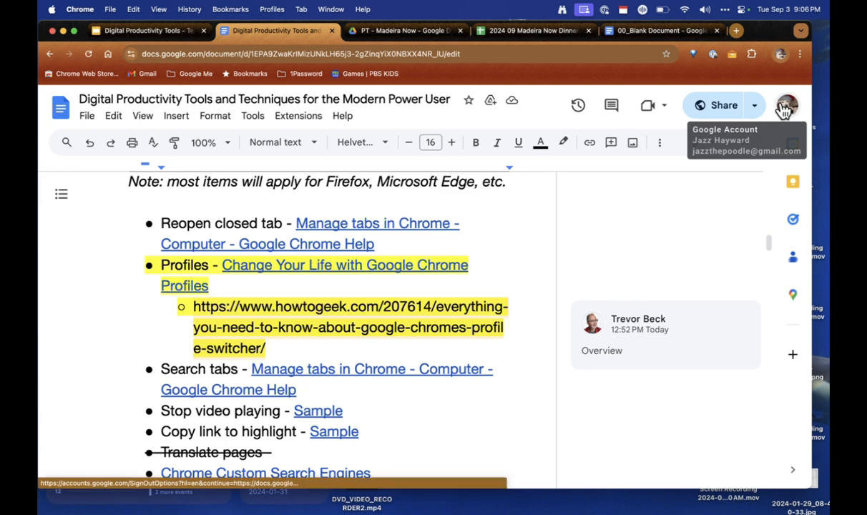
left_click(782, 57)
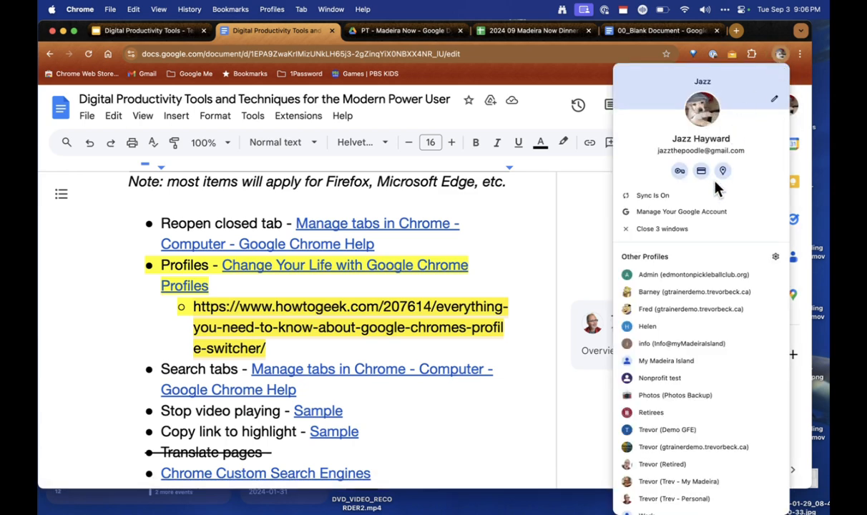
scroll(666, 491, "down", 1)
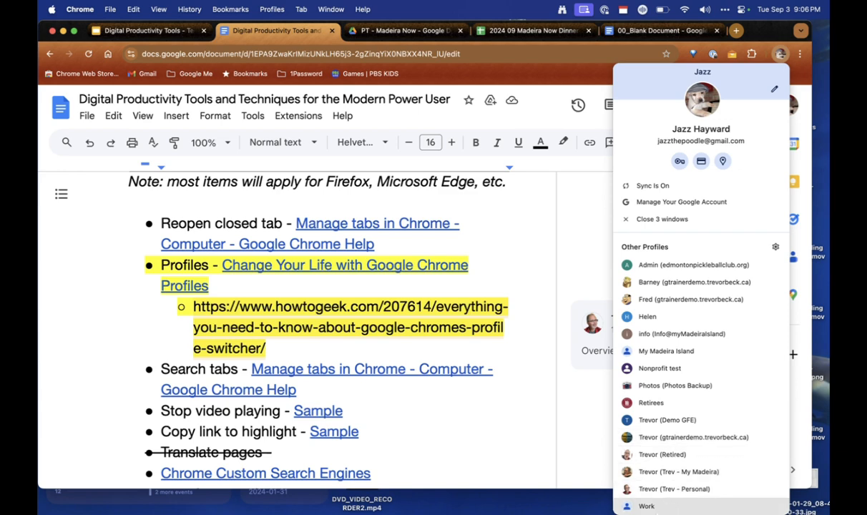
mouse_move(659, 501)
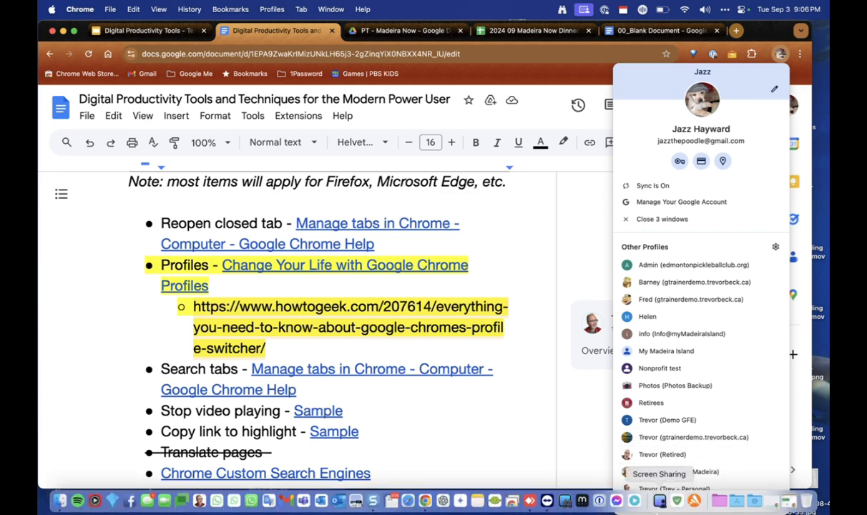
Step: Launch another profile's window, dismiss its ad-privacy and Acrobat prompts, then close it
left_click(687, 303)
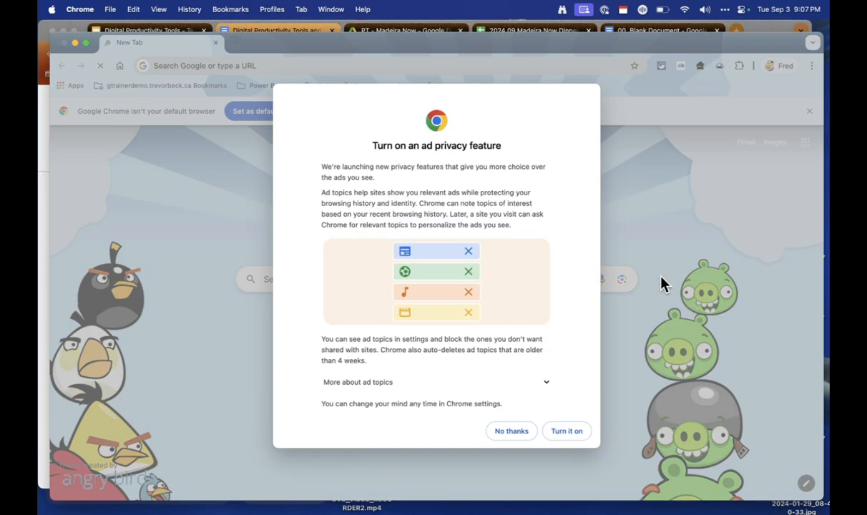
left_click(512, 428)
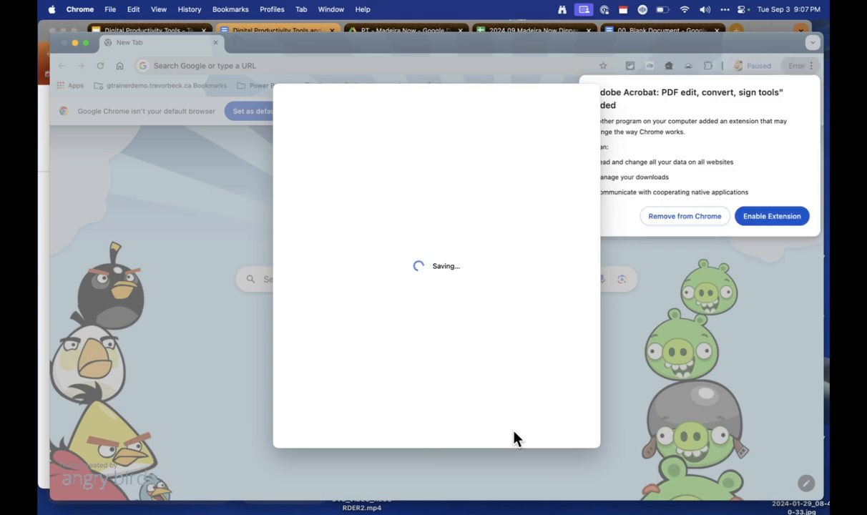
left_click(770, 214)
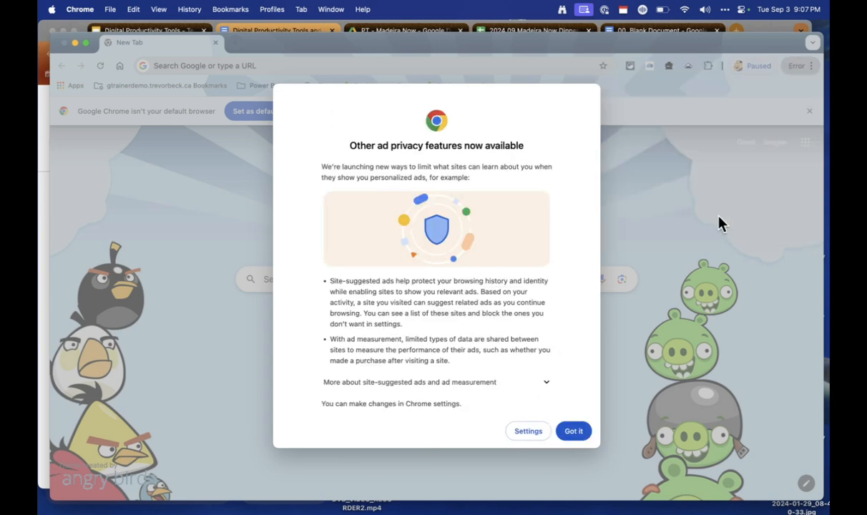
left_click(575, 433)
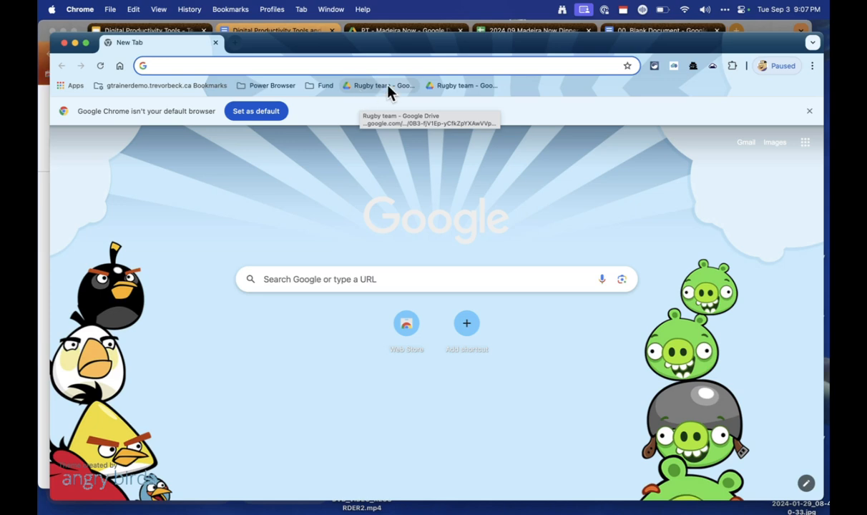
left_click(64, 43)
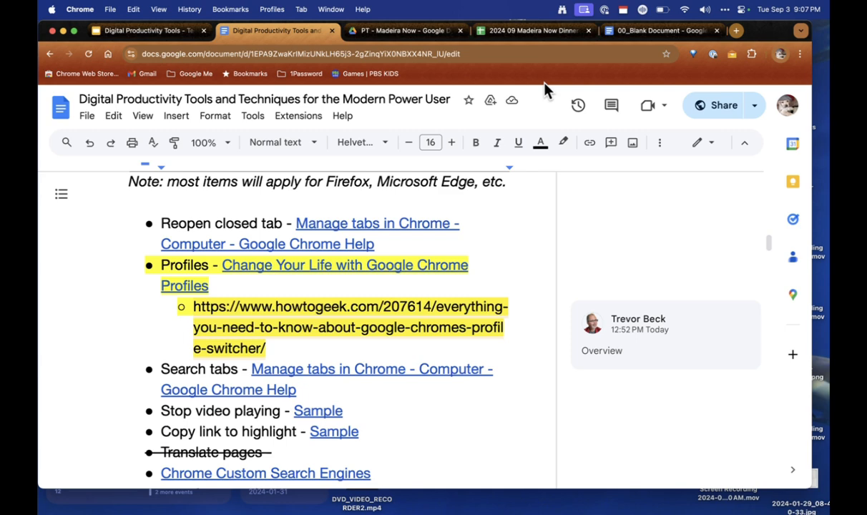
left_click(781, 56)
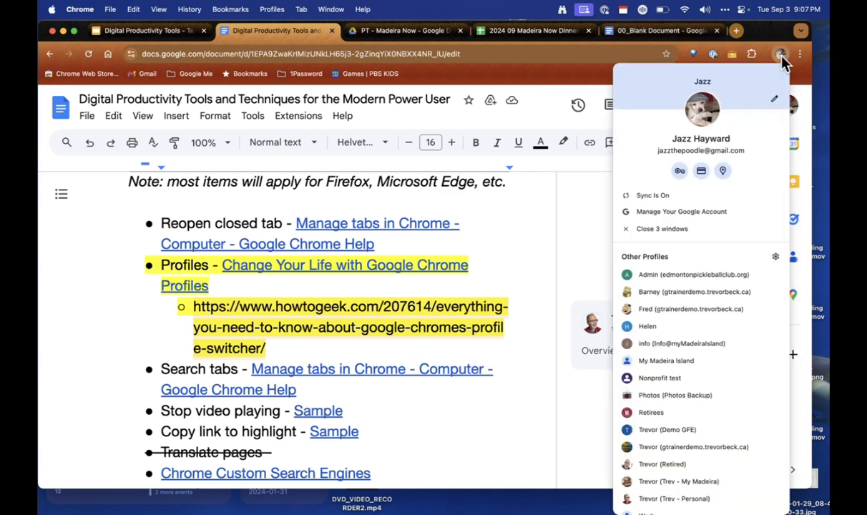
scroll(697, 401, "down", 1)
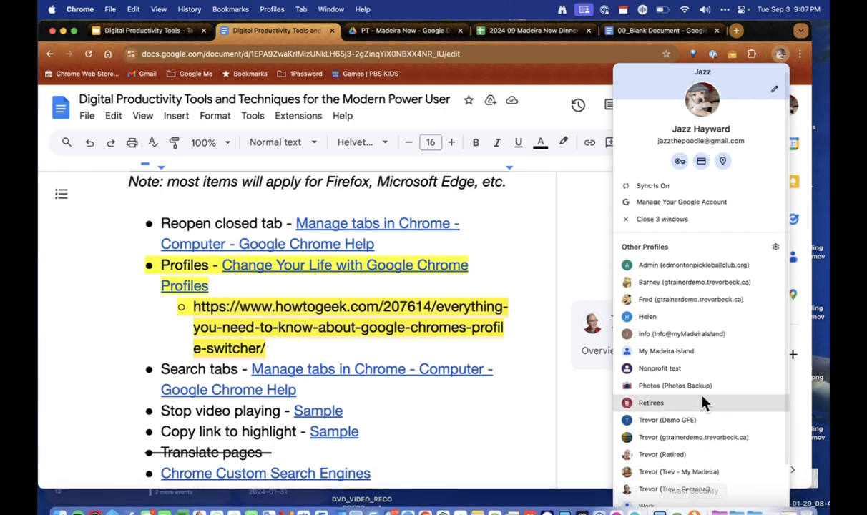
left_click(800, 73)
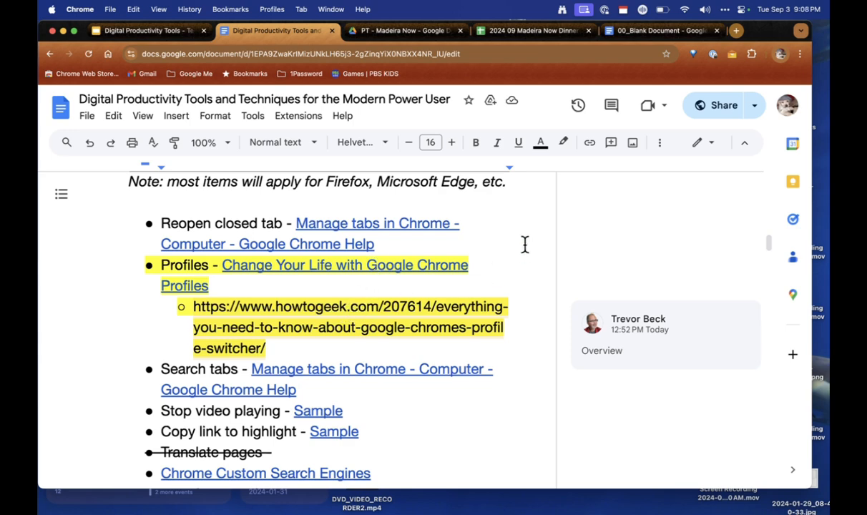
Step: Scroll down to the Chrome Custom Search Engines tip listing the Amazon.de and Google Drive URLs
scroll(522, 250, "down", 3)
scroll(524, 245, "down", 2)
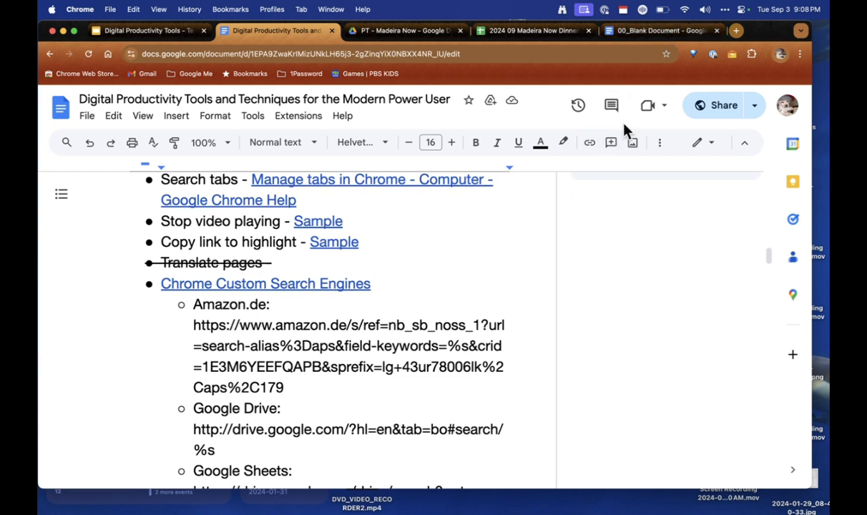
left_click(801, 32)
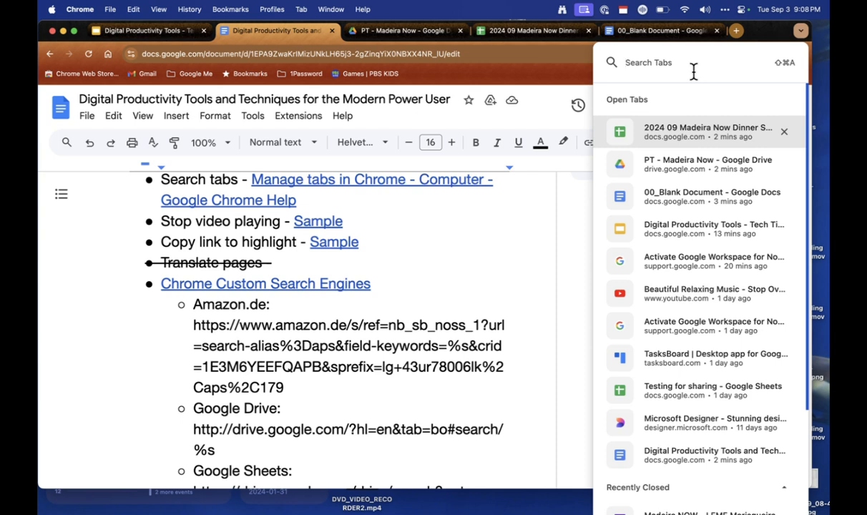
type("blank")
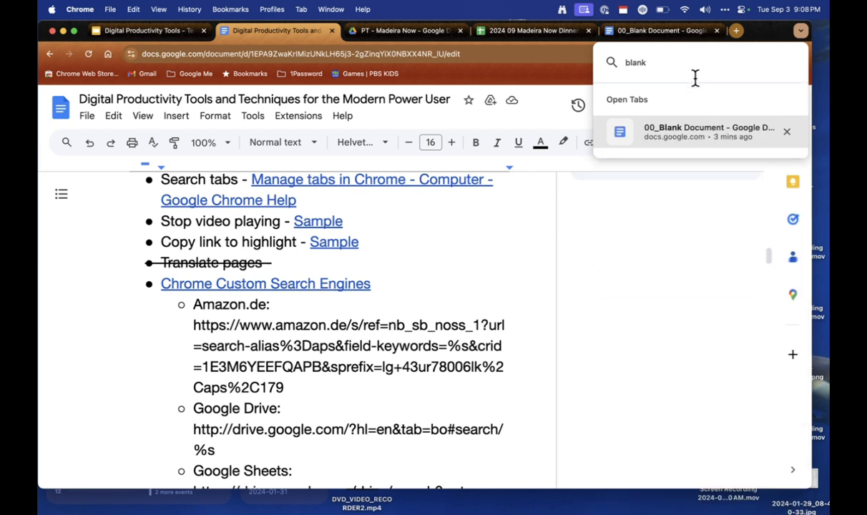
left_click(685, 130)
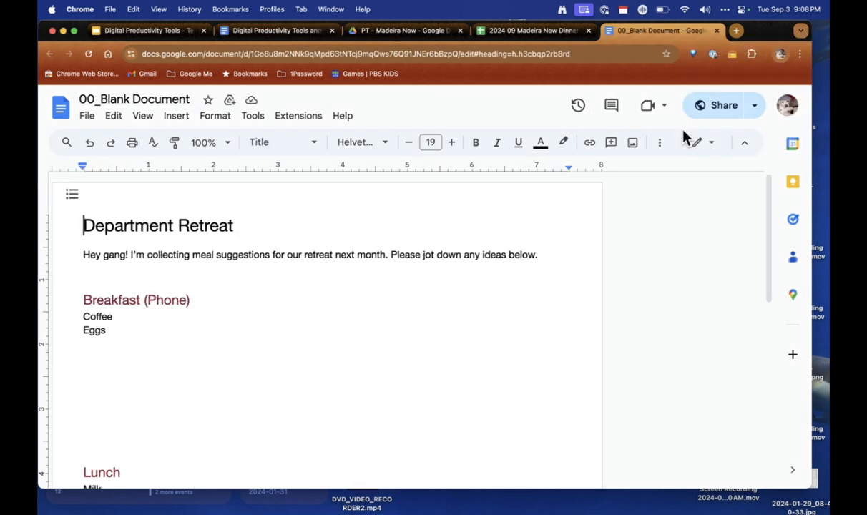
left_click(271, 31)
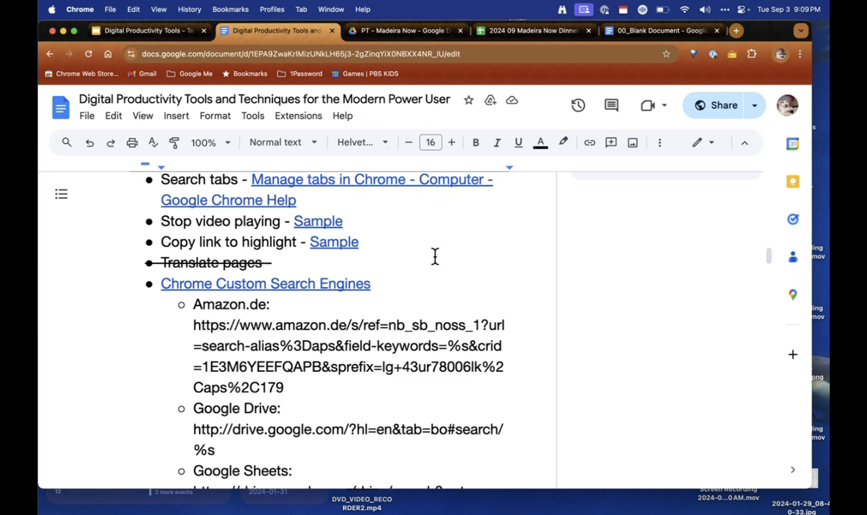
Step: Open the Sample link's YouTube video, skip the ad, and briefly unmute then re-mute it
left_click(312, 221)
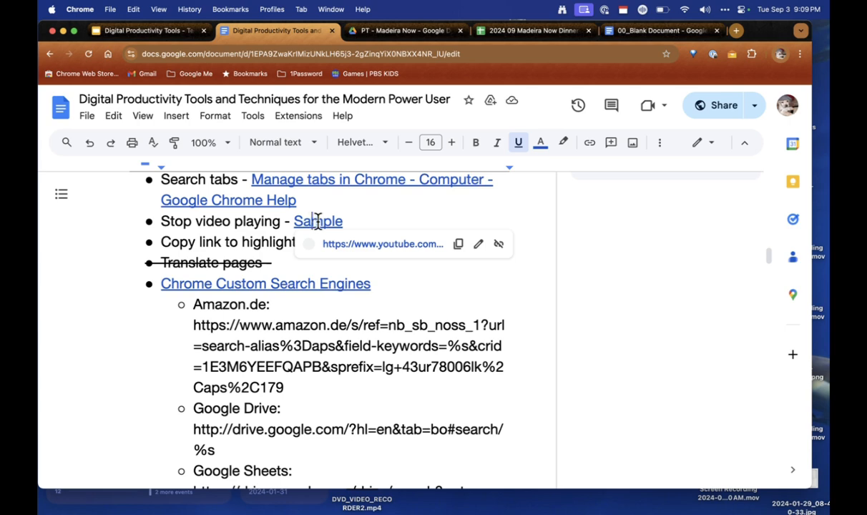
left_click(383, 244)
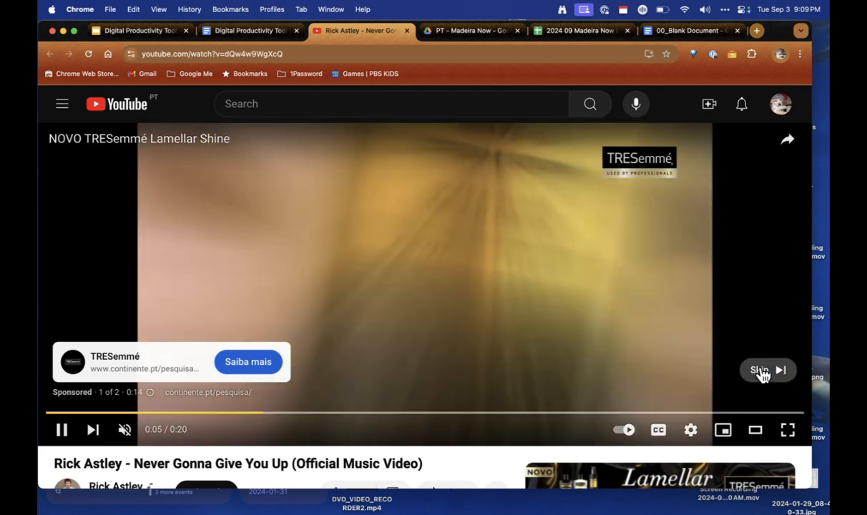
left_click(763, 372)
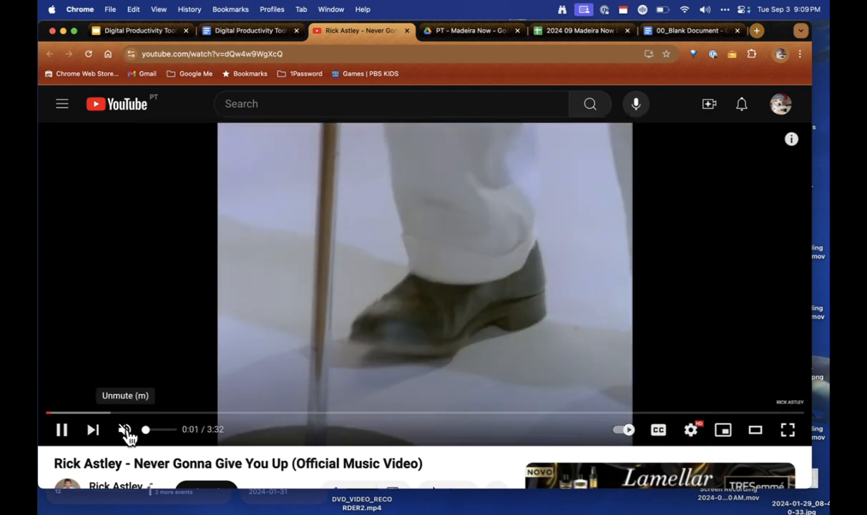
left_click(126, 432)
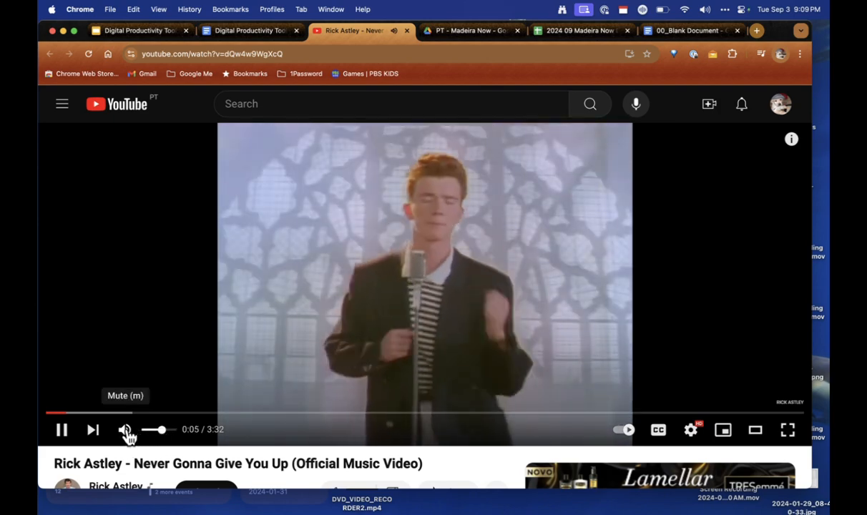
left_click(127, 432)
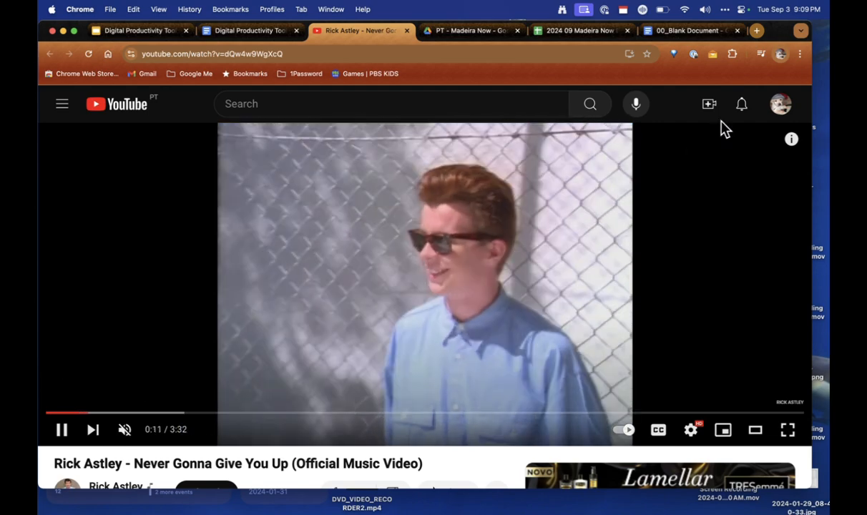
Step: Pause the Rick Astley video at 0:25 and return to the productivity tips document
left_click(761, 56)
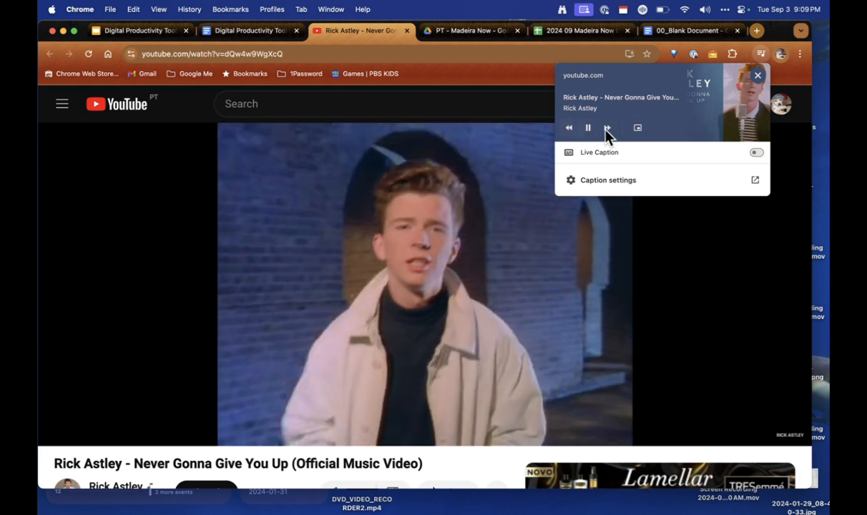
left_click(589, 128)
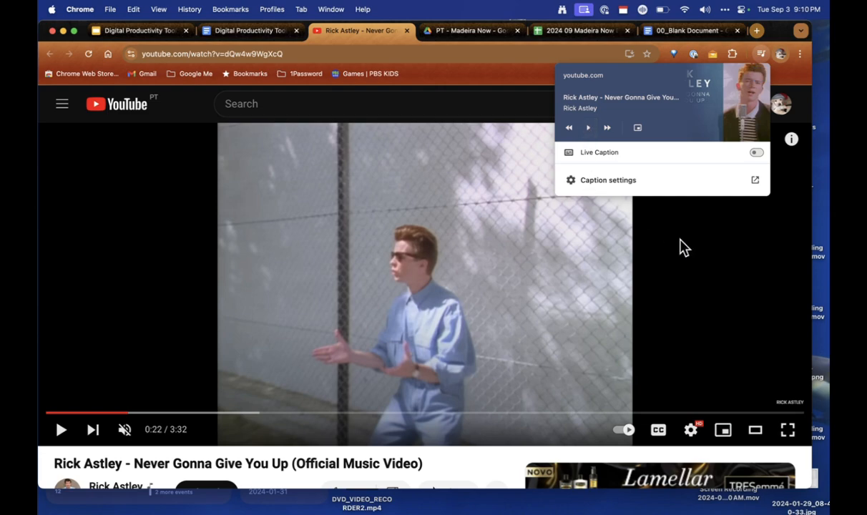
left_click(692, 225)
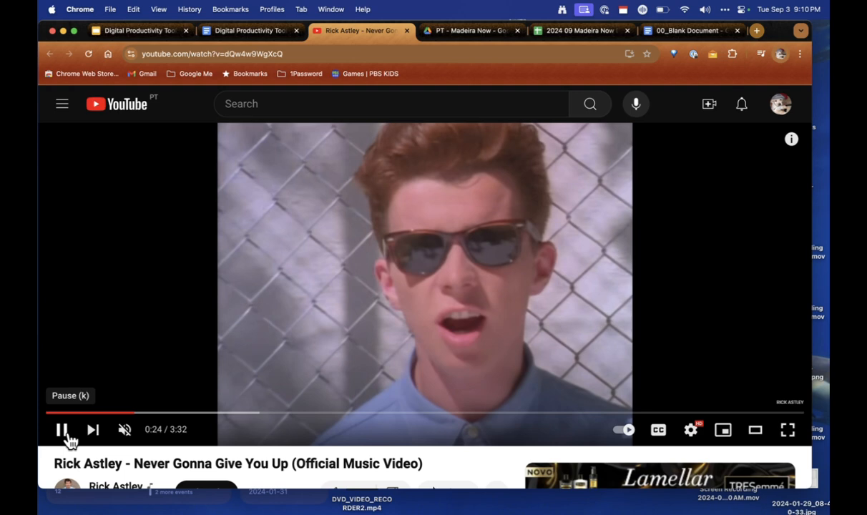
left_click(63, 434)
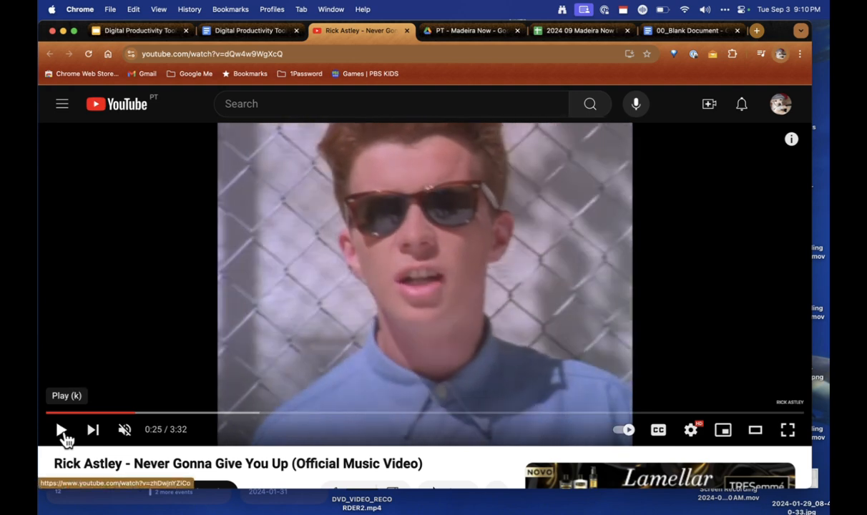
left_click(223, 32)
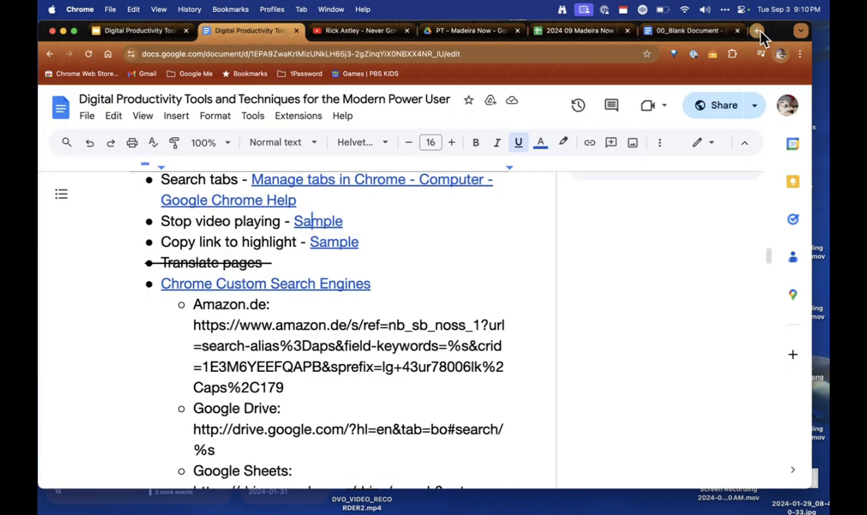
left_click(762, 54)
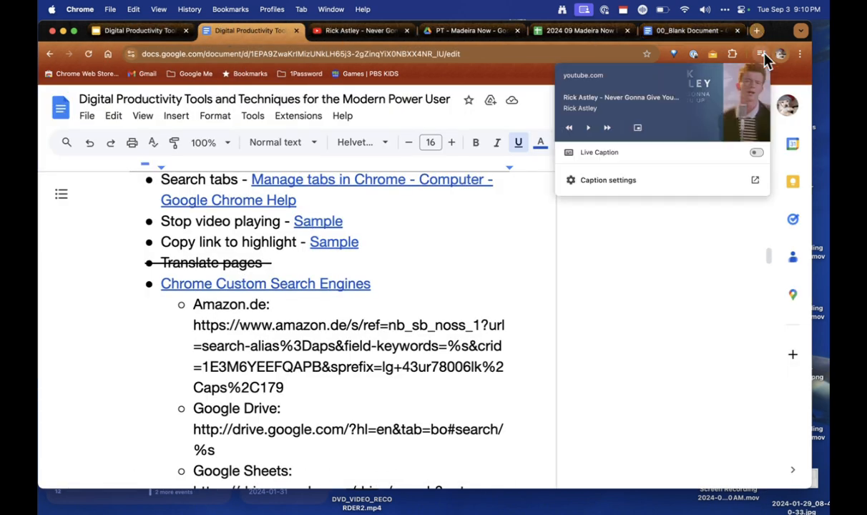
left_click(635, 97)
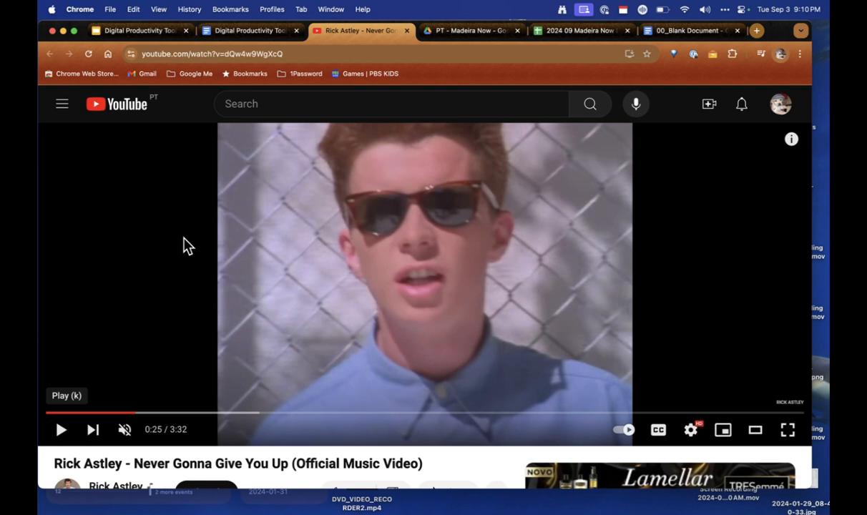
left_click(227, 29)
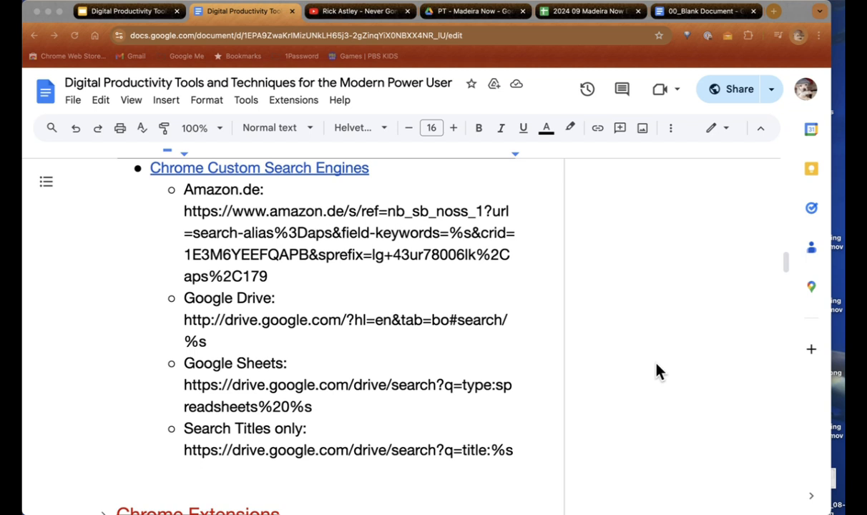
Step: Open a Chrome window for another profile from the profile avatar menu
left_click(800, 34)
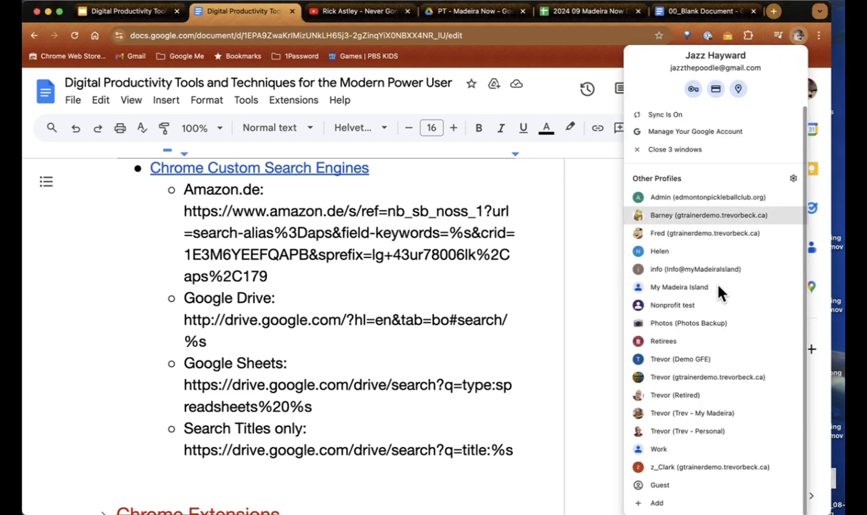
left_click(689, 468)
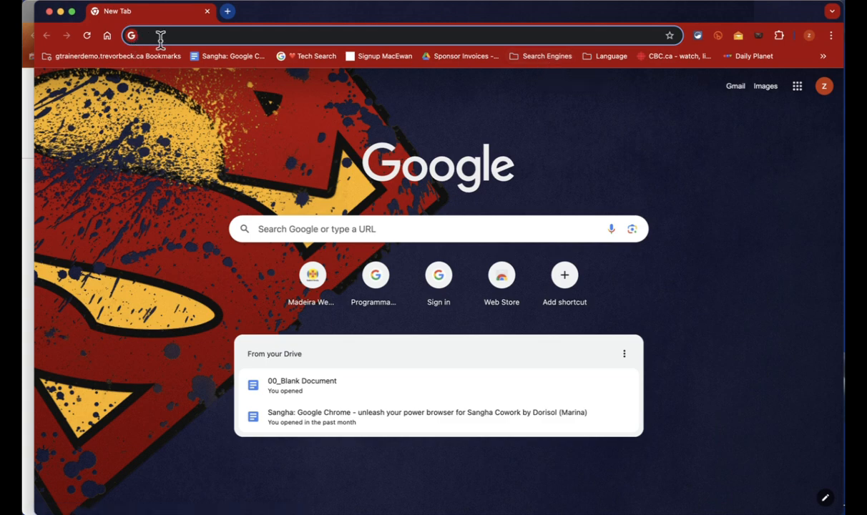
Step: Search Google for seal, then use the rtp keyword to search RTP Madeira for seal, showing 26 results
type("seal")
key("Return")
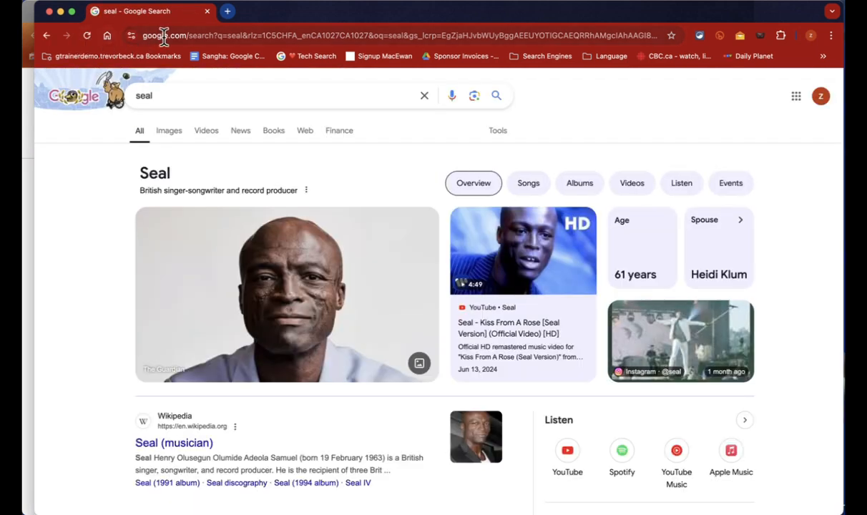
double_click(163, 36)
triple_click(164, 36)
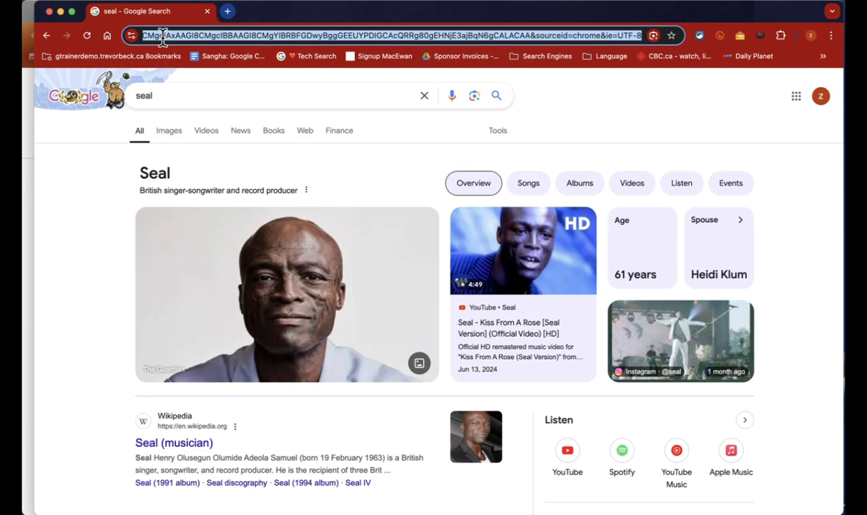
type("rtp")
key("Tab")
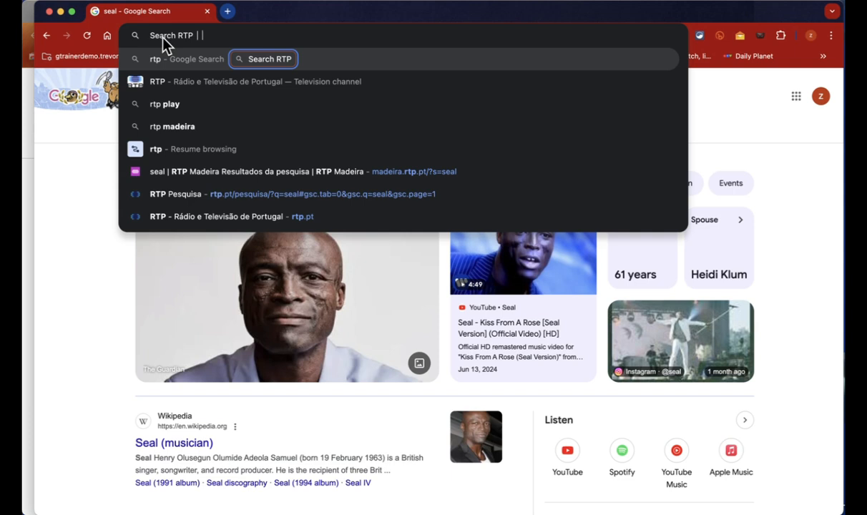
type("seal")
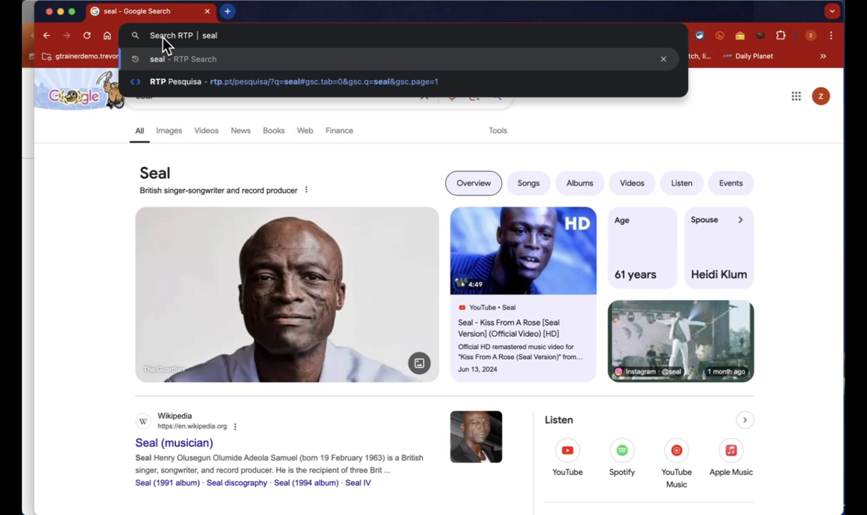
key("Return")
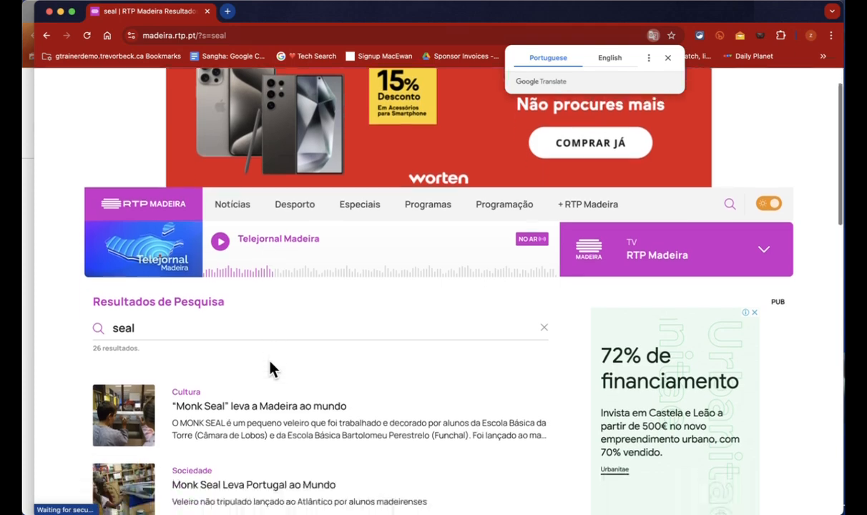
scroll(272, 368, "down", 3)
scroll(271, 368, "down", 2)
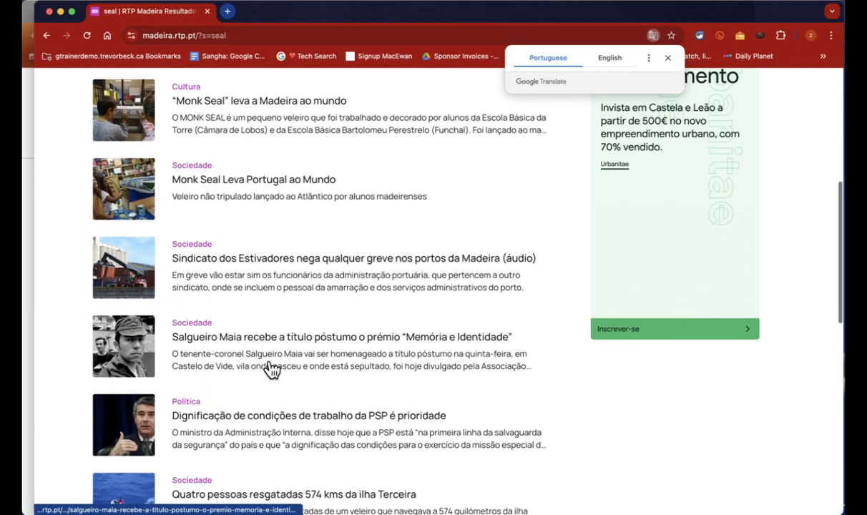
scroll(272, 368, "up", 5)
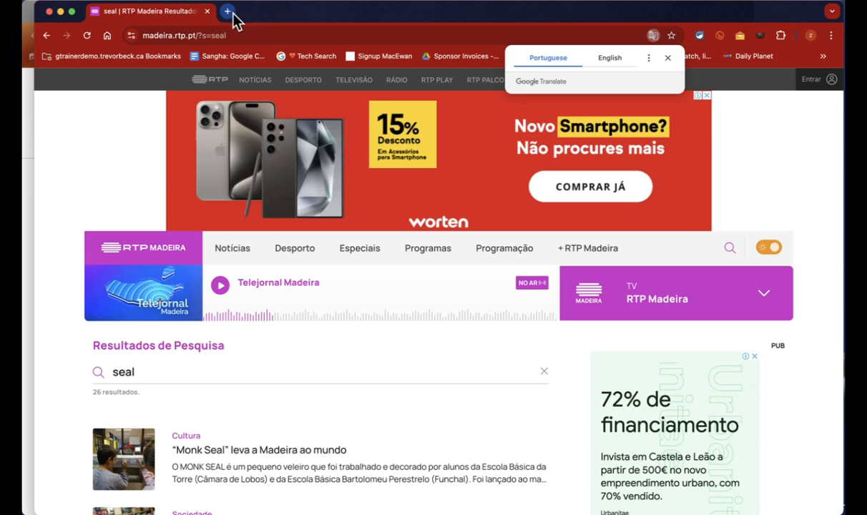
Step: Dismiss the Translate offer, open Madeira Weekly from the Search Engines bookmarks, and search it for seal
left_click(669, 58)
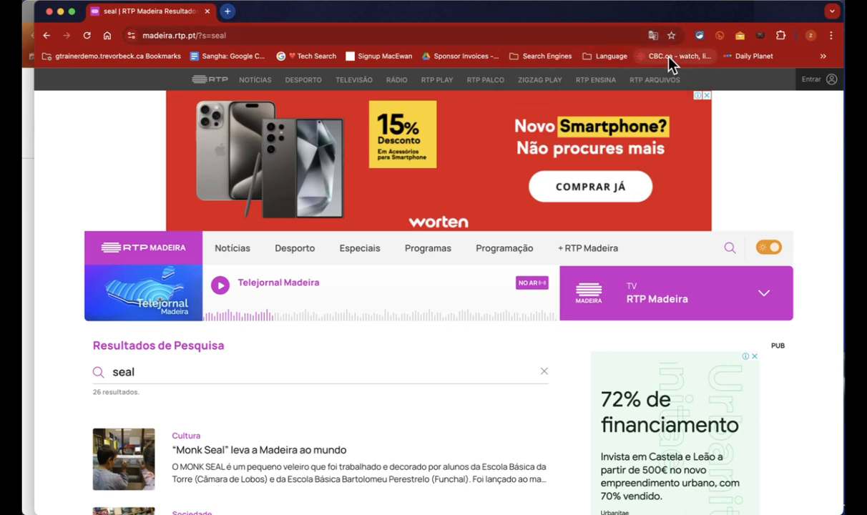
left_click(547, 57)
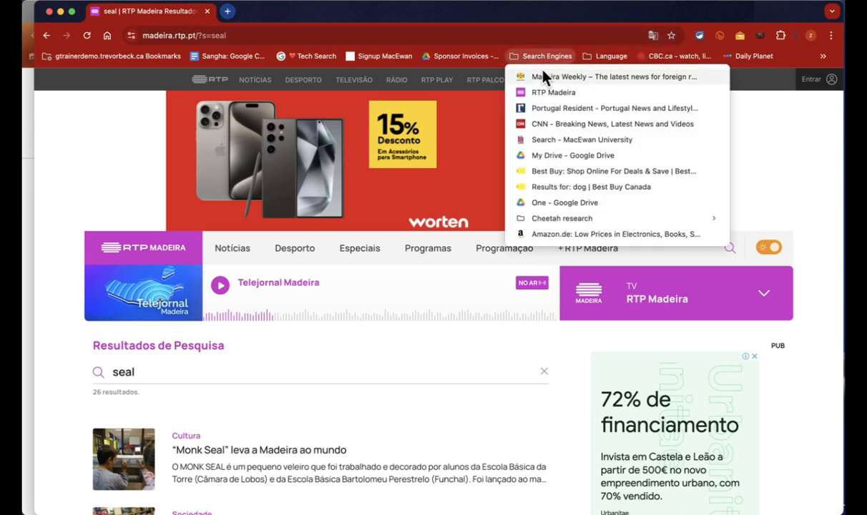
left_click(544, 80)
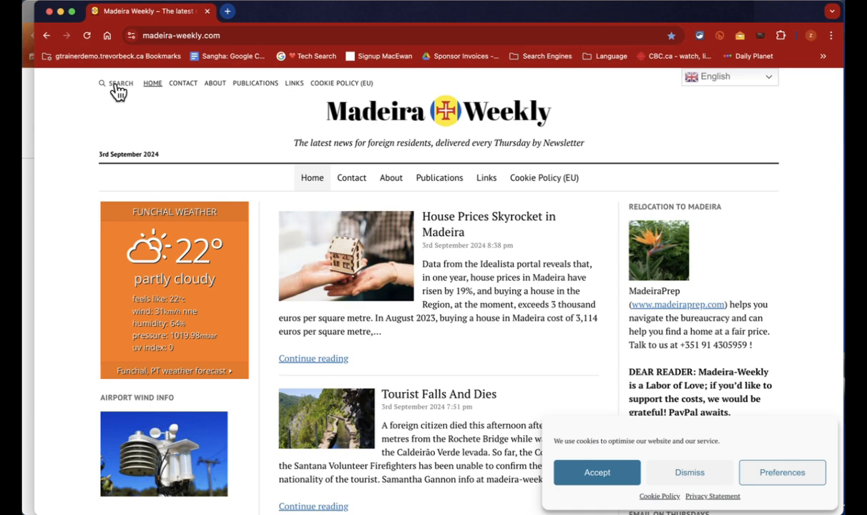
left_click(117, 86)
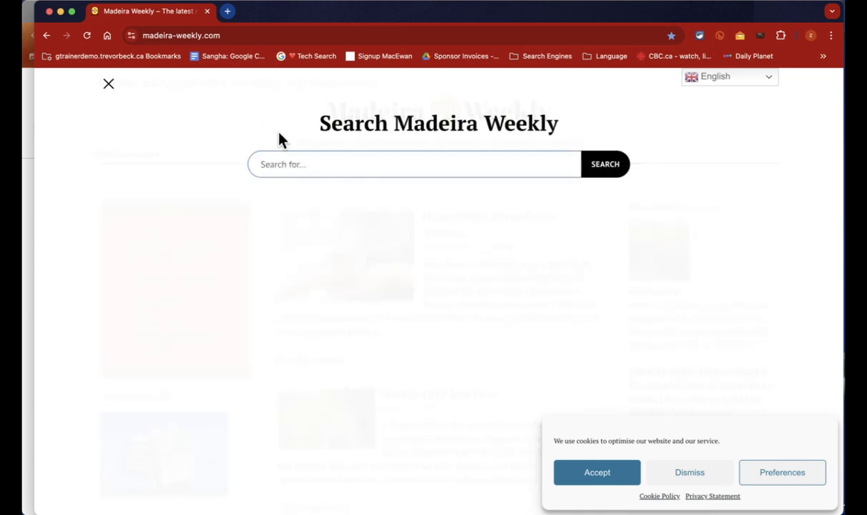
type("seal")
key("Return")
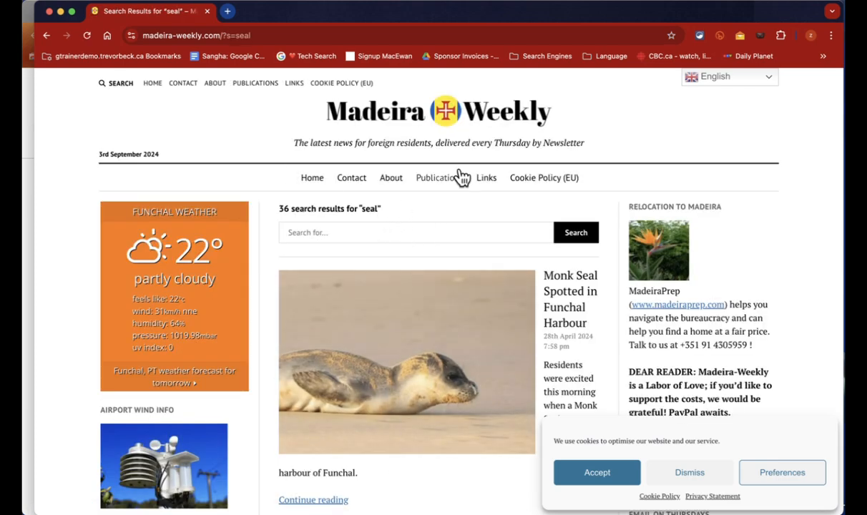
Step: Select the Madeira Weekly results URL and go to Chrome's search engine and site search settings
left_click(255, 35)
key("super+c")
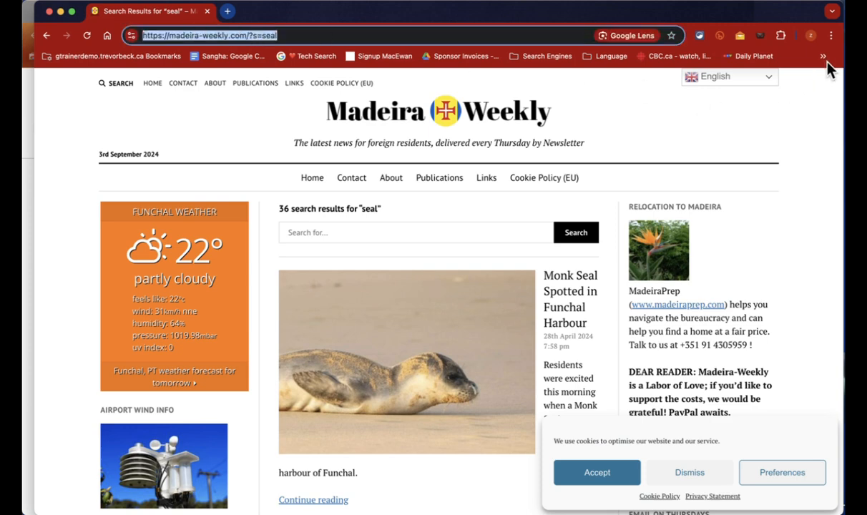
left_click(832, 36)
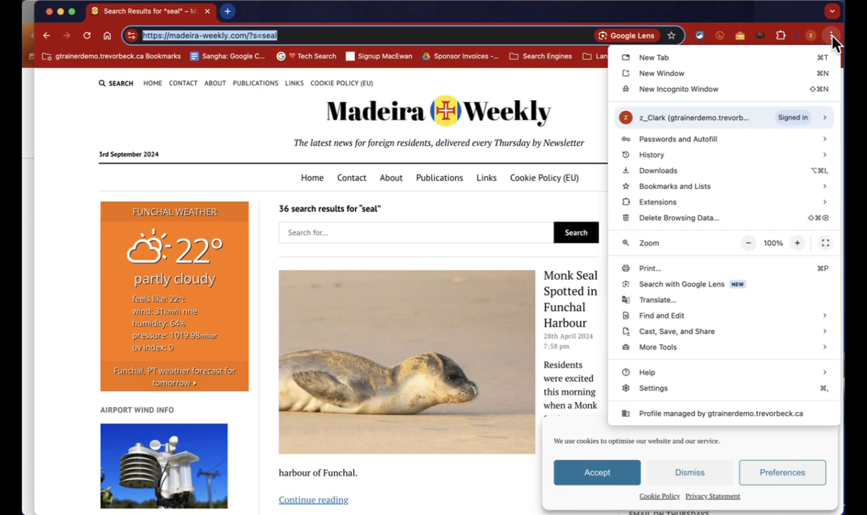
left_click(739, 394)
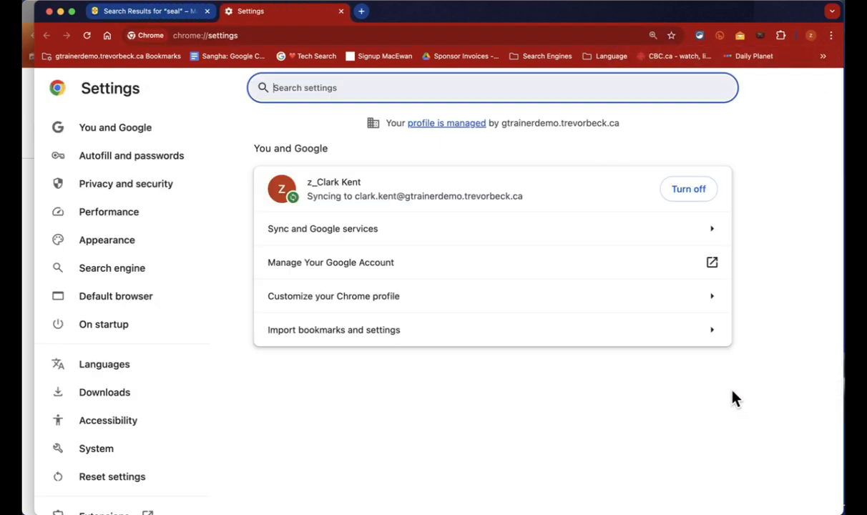
left_click(133, 279)
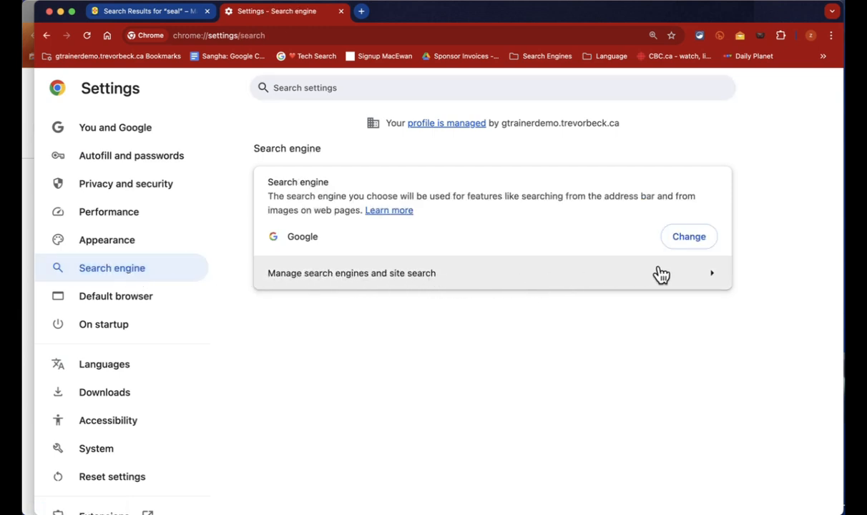
left_click(697, 279)
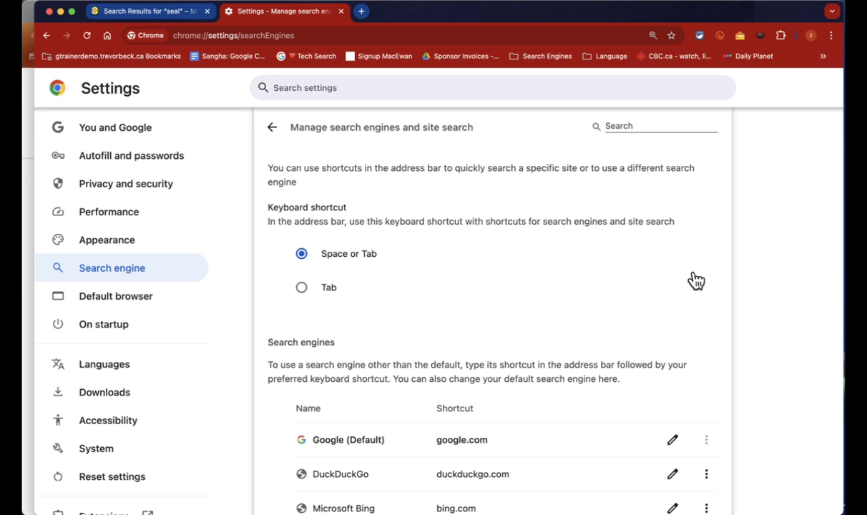
scroll(695, 280, "down", 5)
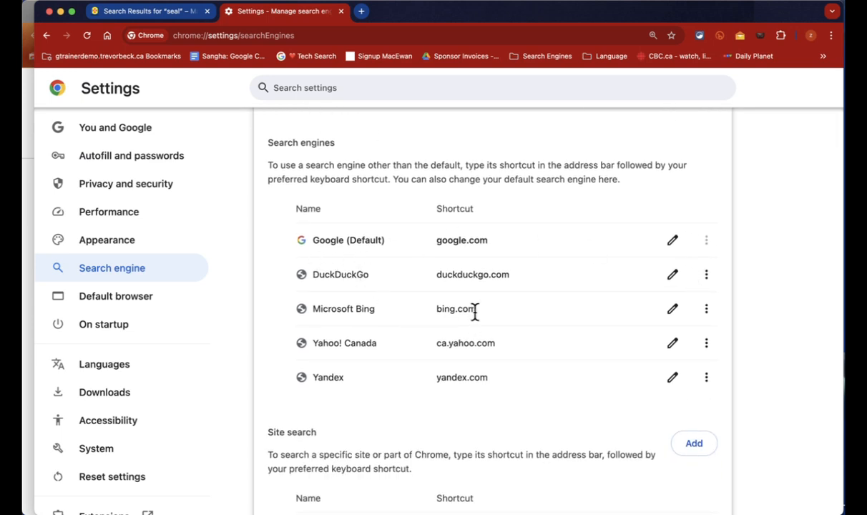
scroll(493, 258, "down", 5)
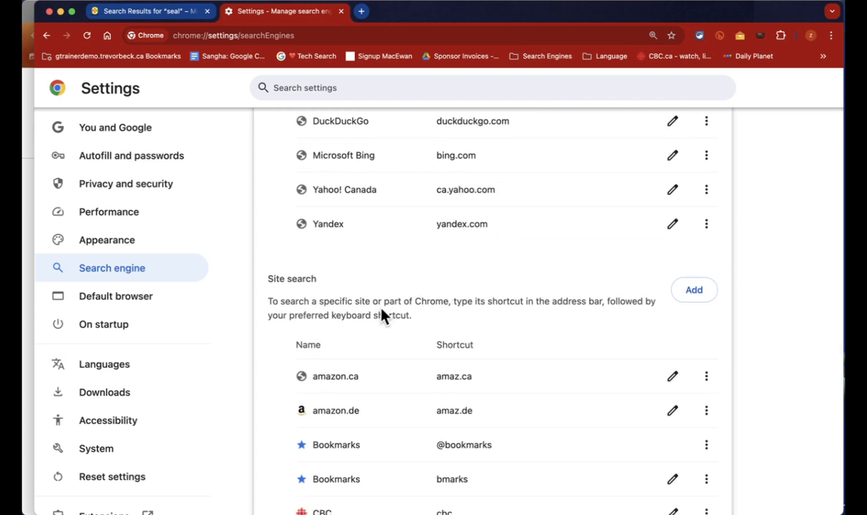
scroll(382, 315, "down", 3)
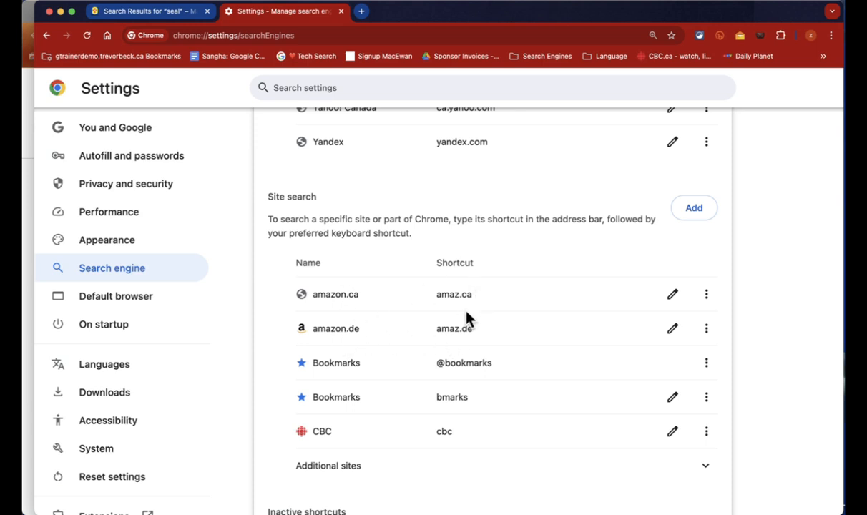
scroll(466, 320, "down", 1)
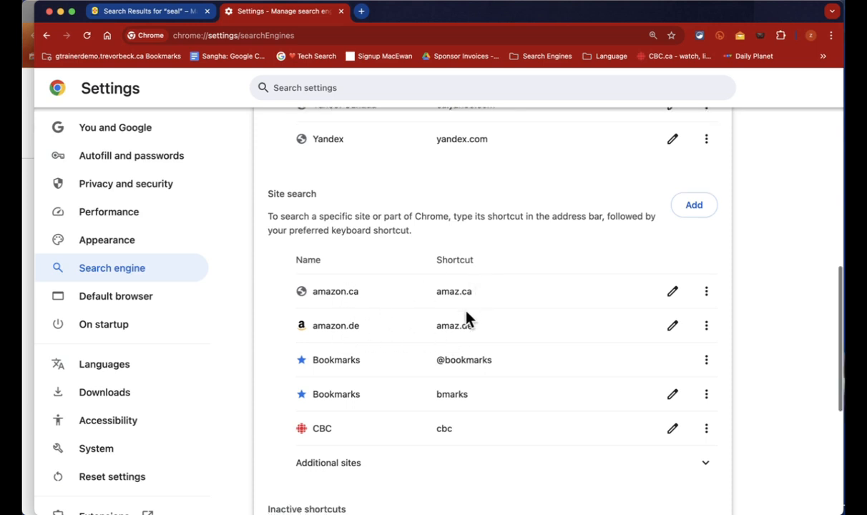
left_click(696, 201)
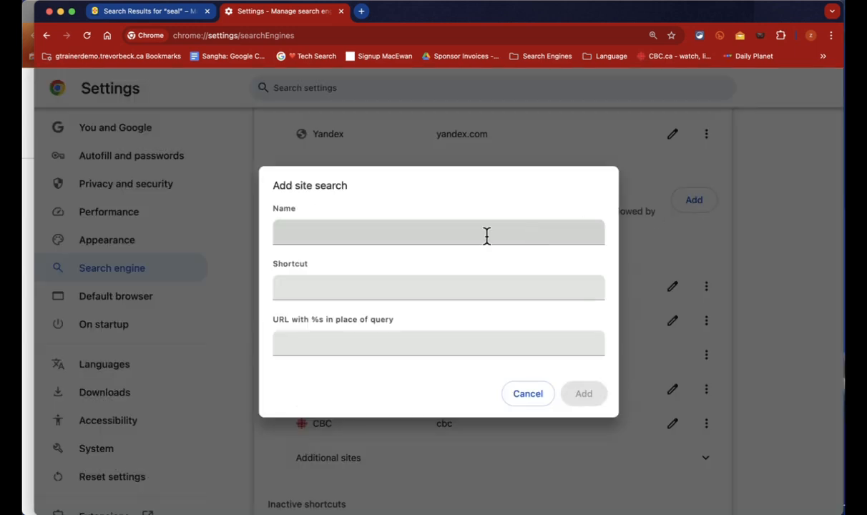
left_click(344, 231)
type("Ma")
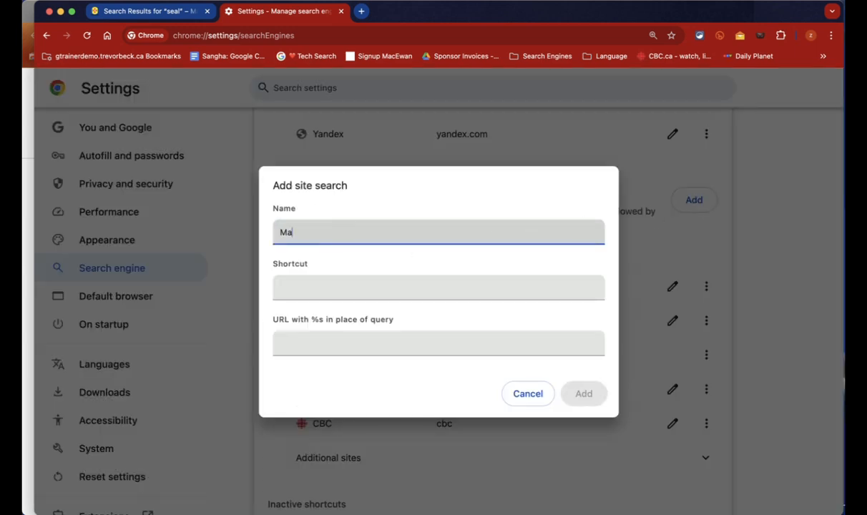
type("deira Weekly :-)")
key("Tab")
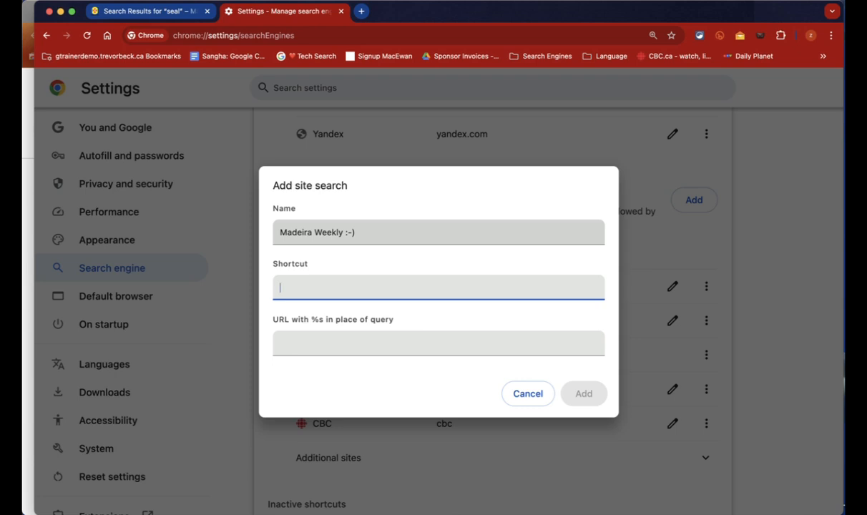
type("madweek")
key("Tab")
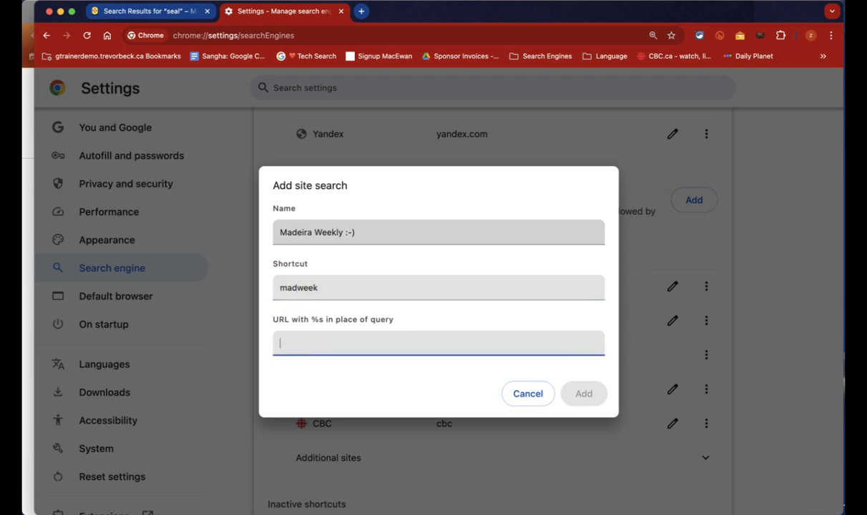
key("super+v")
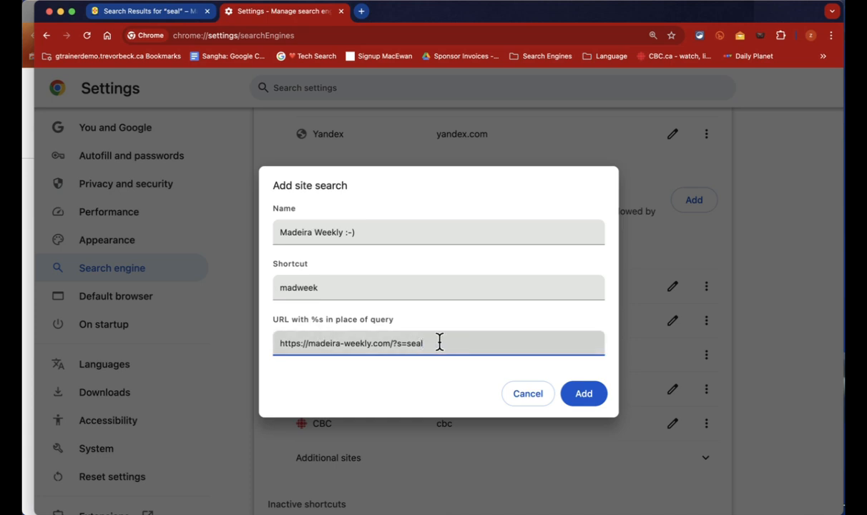
key("BackSpace")
key("BackSpace")
key("BackSpace")
key("BackSpace")
type("%s")
left_click(584, 398)
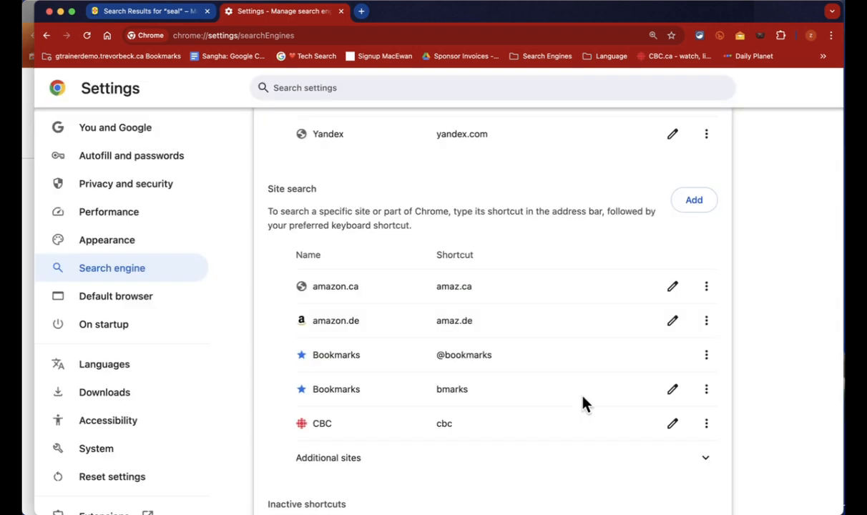
Step: In a new tab, search Madeira Weekly for seal using the madweek shortcut
left_click(363, 12)
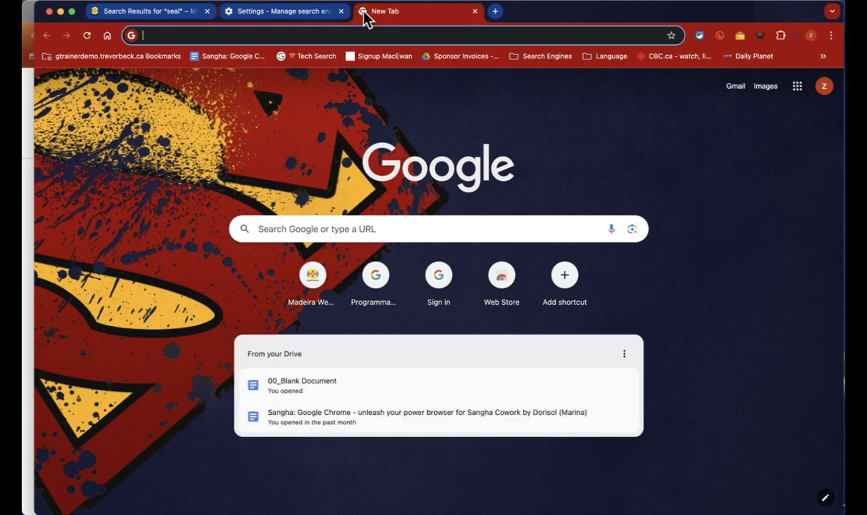
type("madweek")
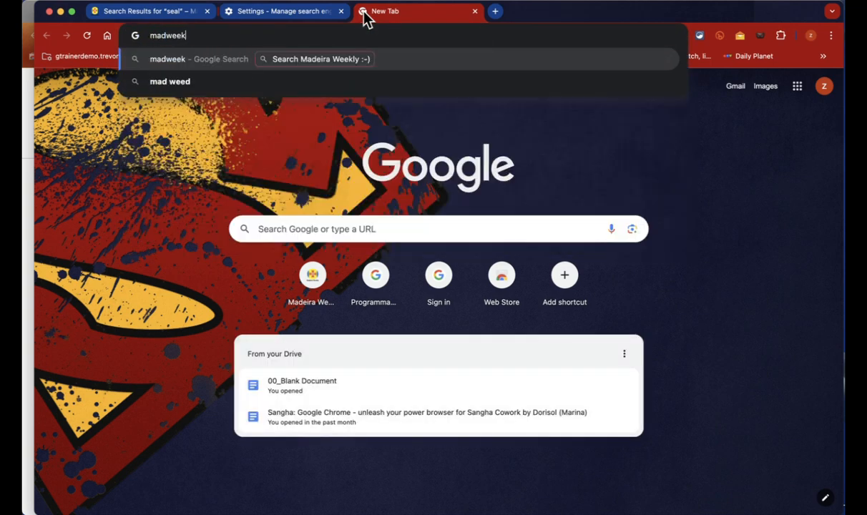
key("Tab")
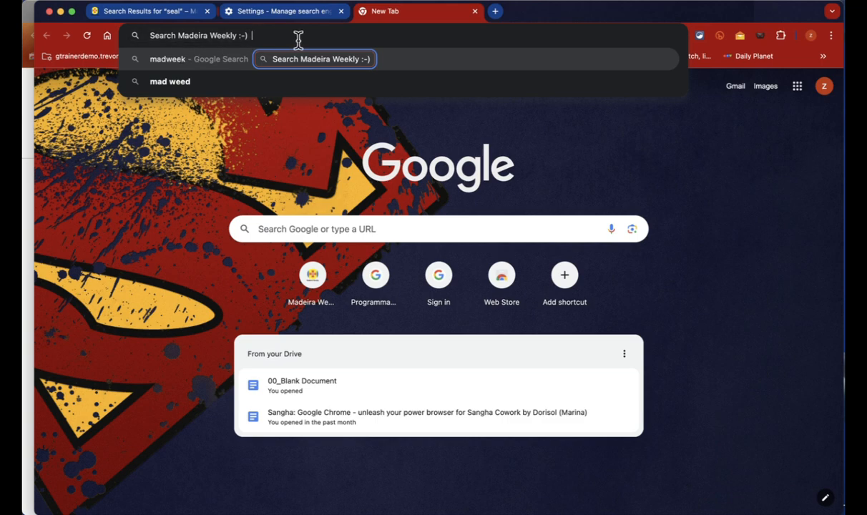
type("seal")
key("Return")
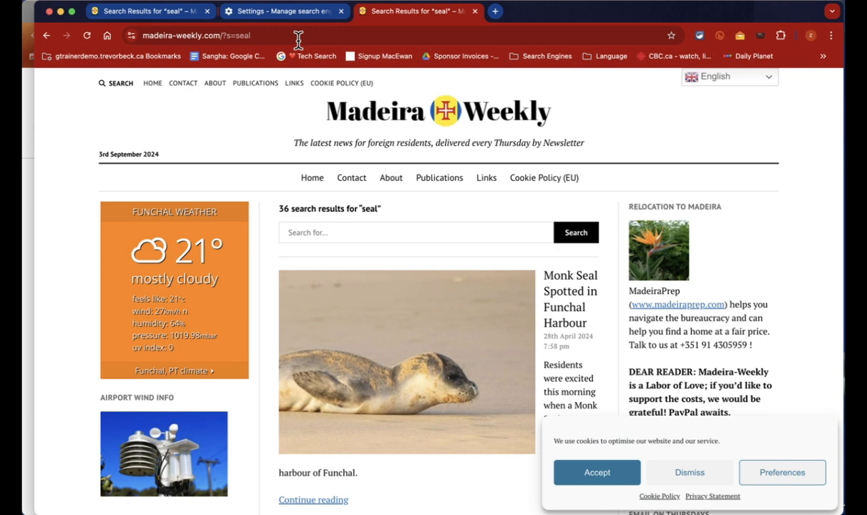
left_click(299, 36)
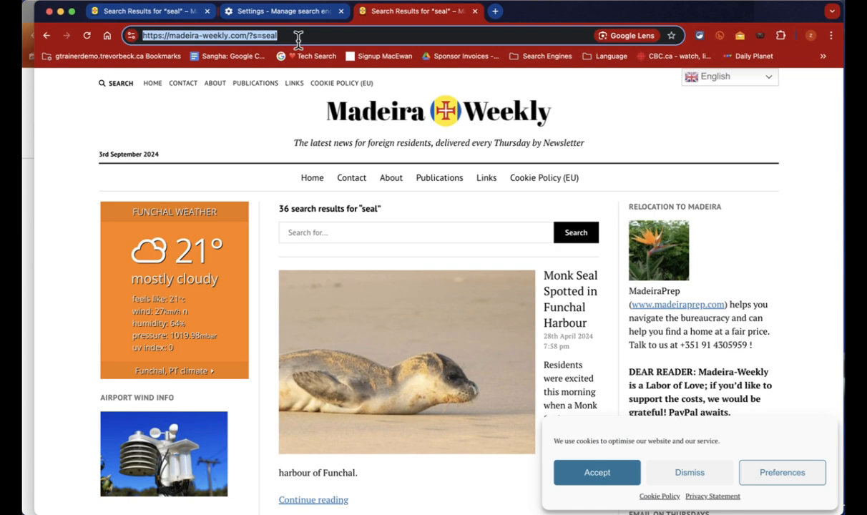
Step: Search amazon.de for fan using the amaz.de keyword shortcut
type("amaz")
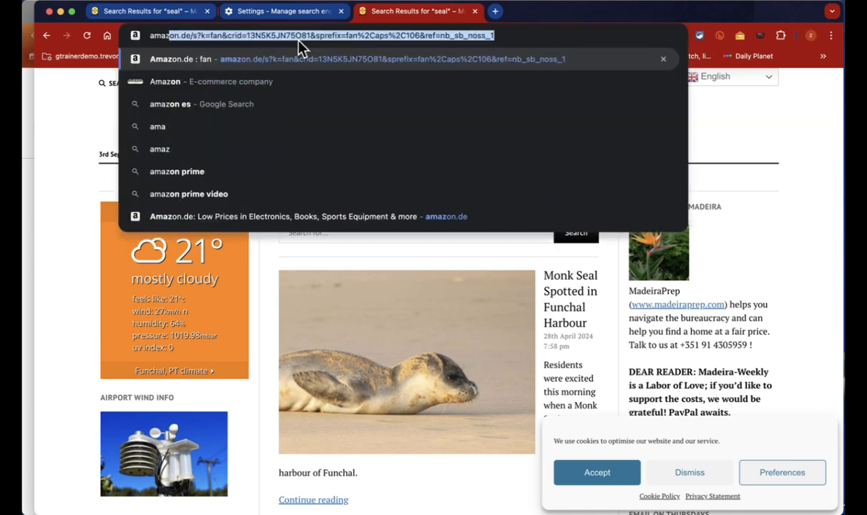
type(".de")
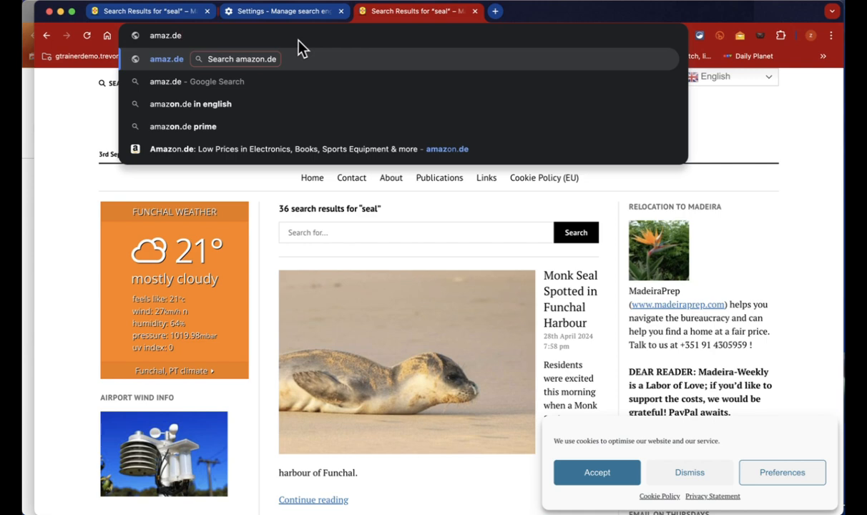
key("Tab")
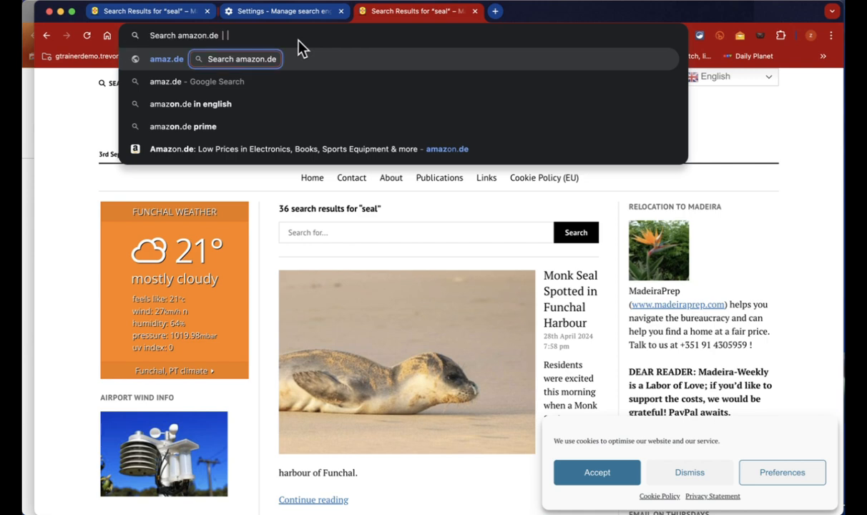
type("fan")
key("Return")
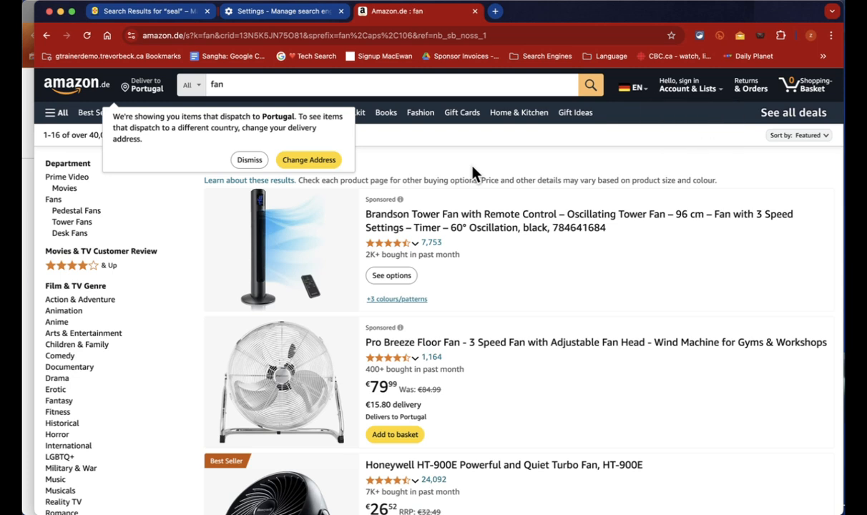
Step: Review the Site search and Inactive shortcuts lists, then bring the Google Docs notes forward
left_click(302, 15)
scroll(382, 323, "down", 4)
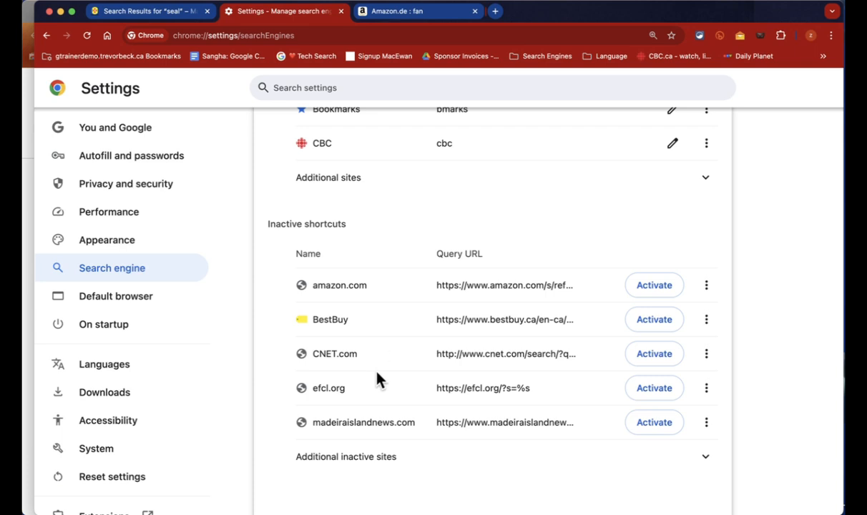
scroll(378, 374, "up", 5)
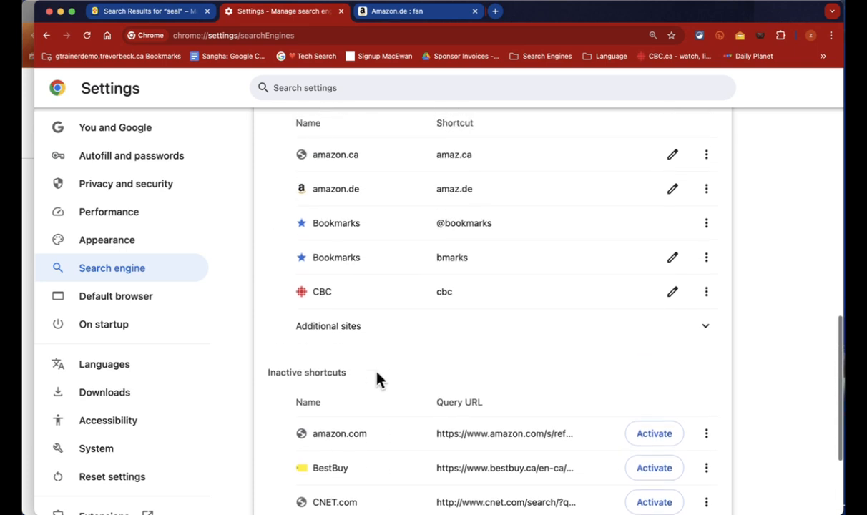
left_click(29, 178)
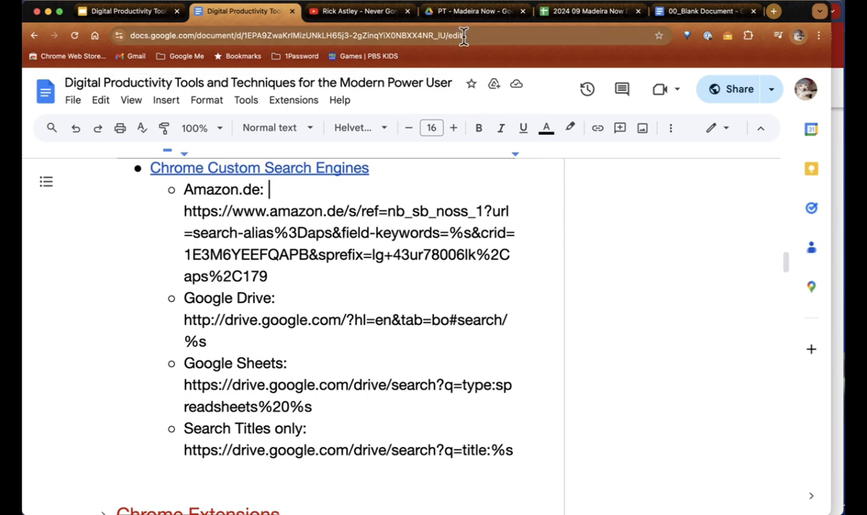
Step: Begin a drive keyword search in the YouTube tab's address bar
left_click(364, 11)
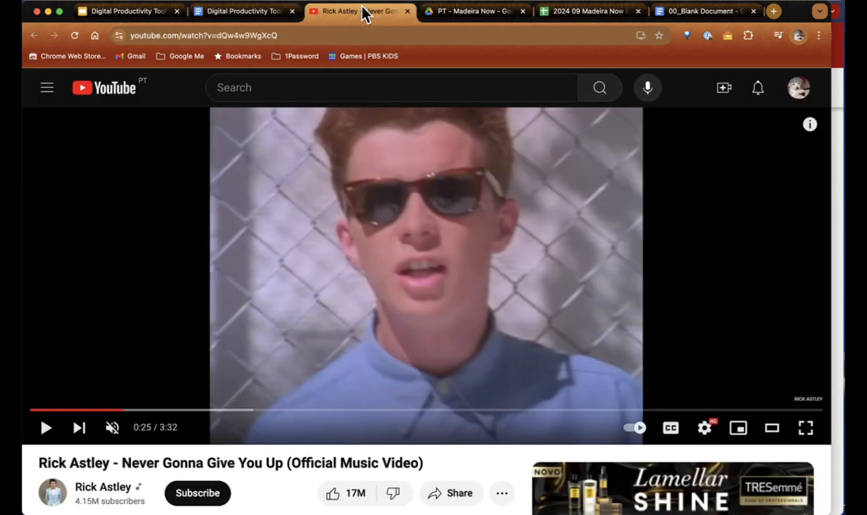
key("super+l")
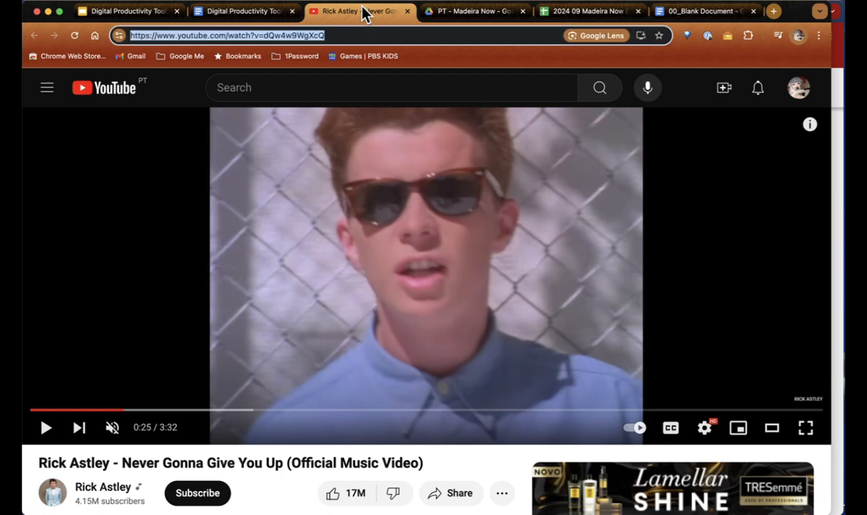
type("drive")
key("Tab")
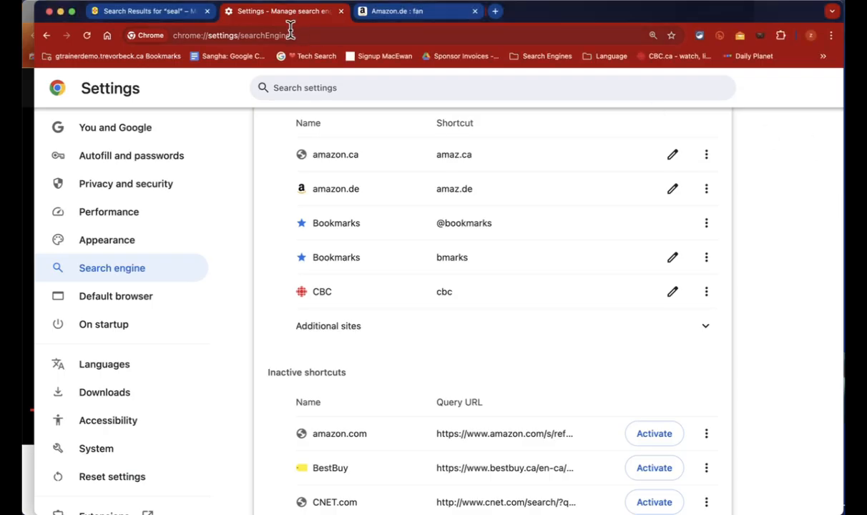
Step: Search Google Drive for kitty in the other window via the drive keyword, then close the YouTube tab
left_click(289, 33)
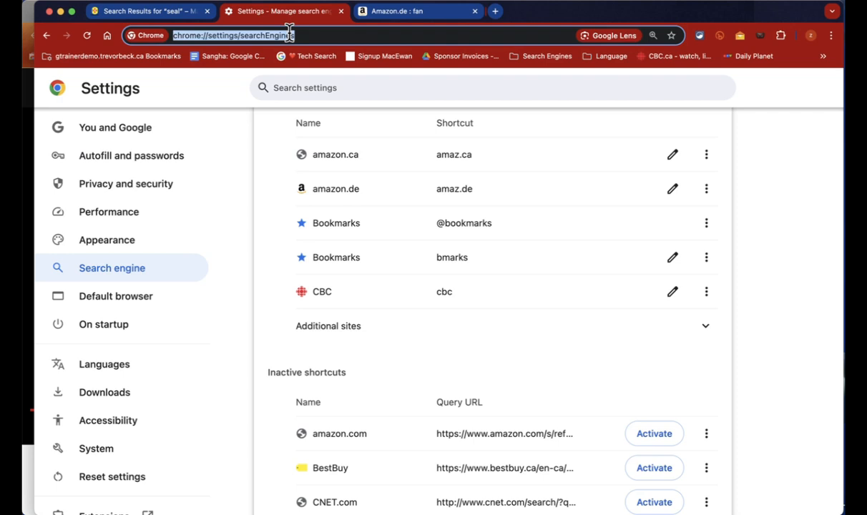
type("drive.google.com/drive/my-drive")
key("Tab")
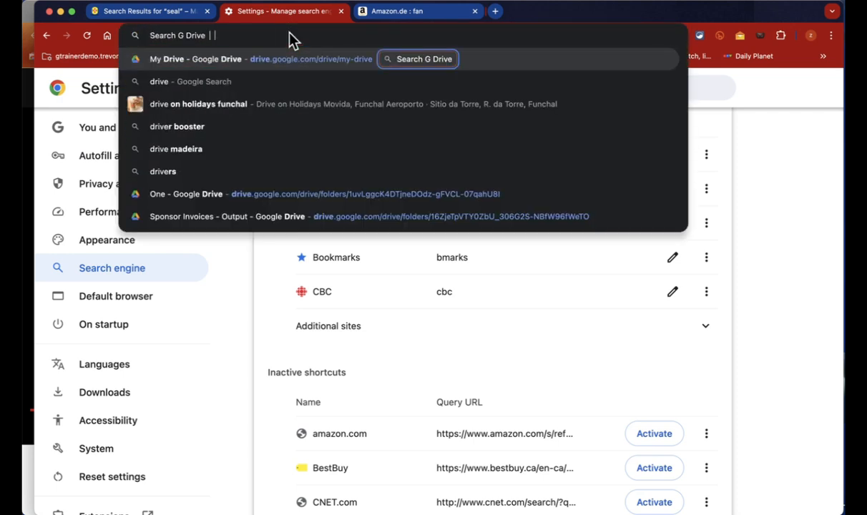
type("kitty")
key("Return")
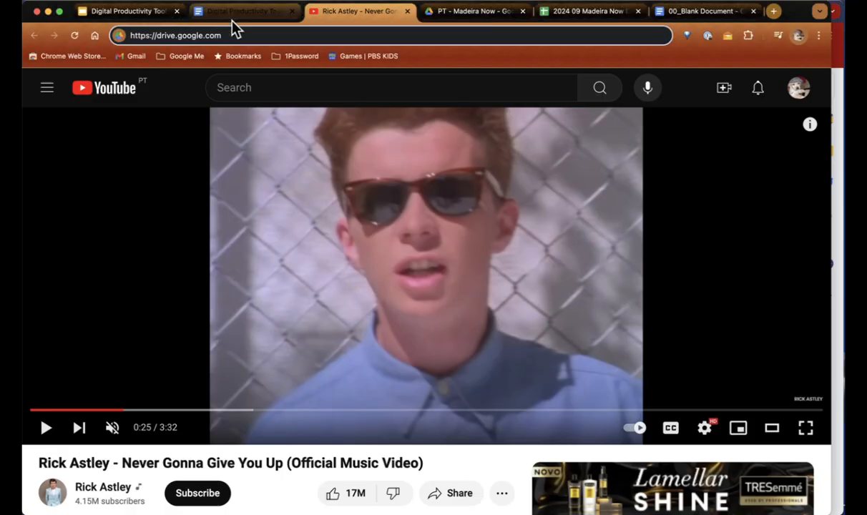
key("super+w")
scroll(272, 201, "down", 5)
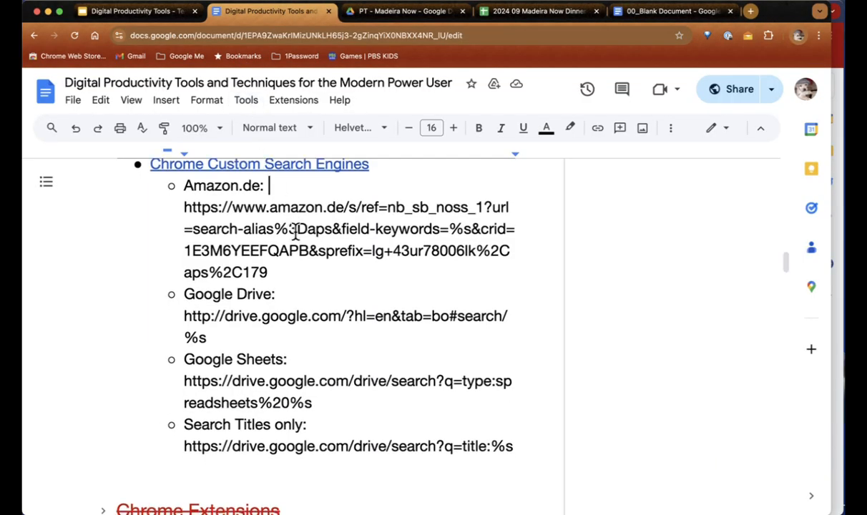
scroll(295, 230, "down", 6)
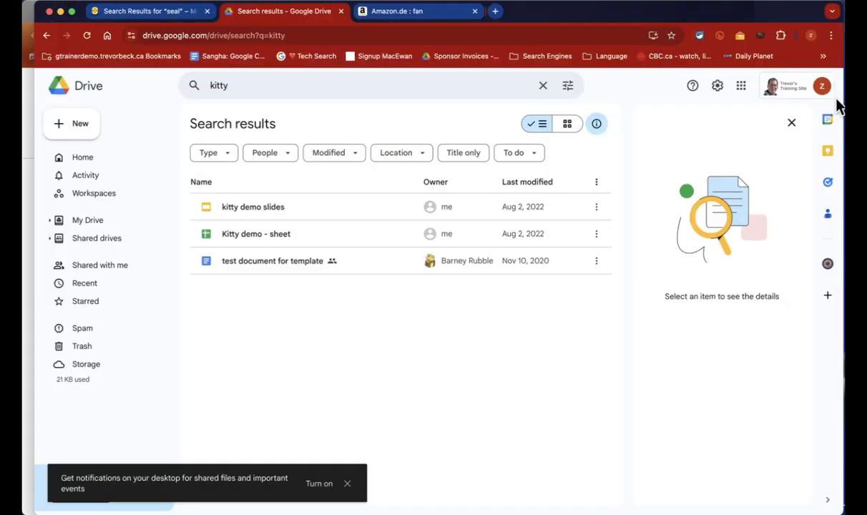
Step: Go to alerts.google.com in a new Chrome tab
left_click(496, 11)
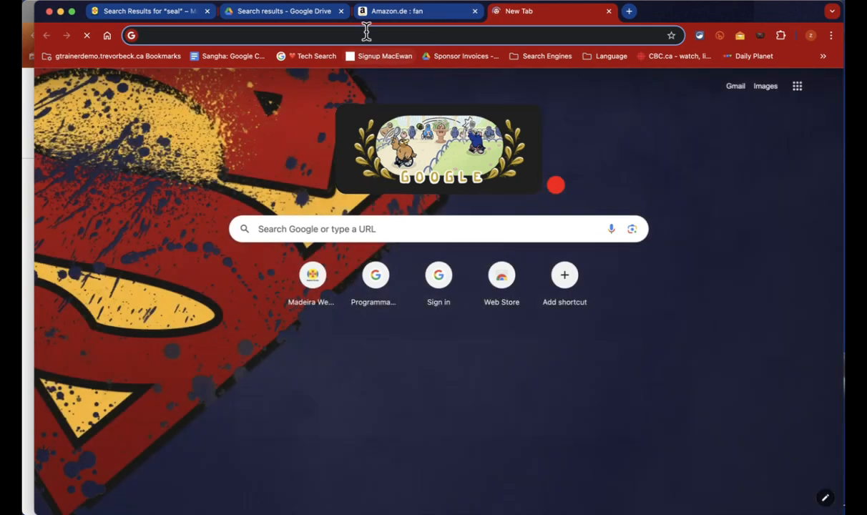
type("alerts.go")
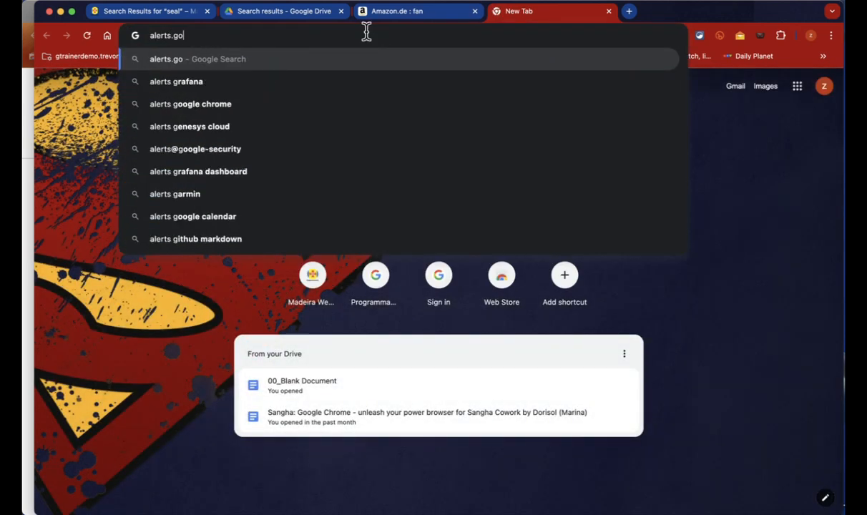
type("ogle.com")
key("Return")
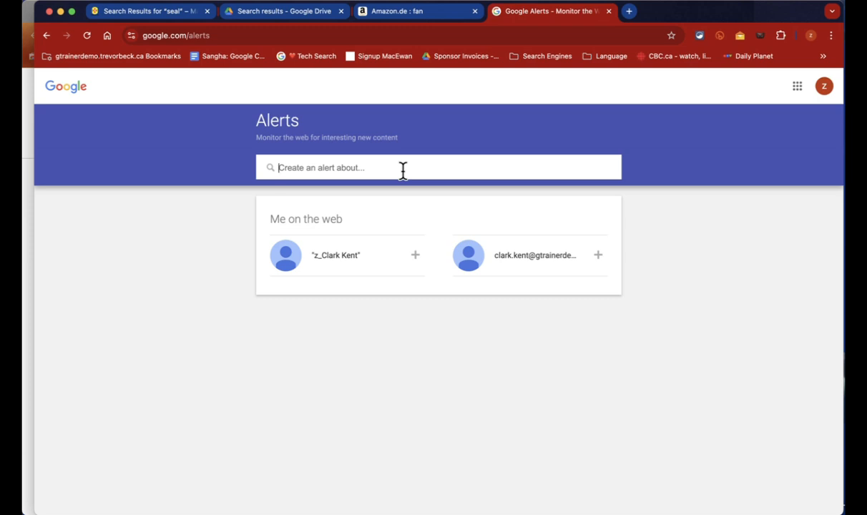
type("Trevor")
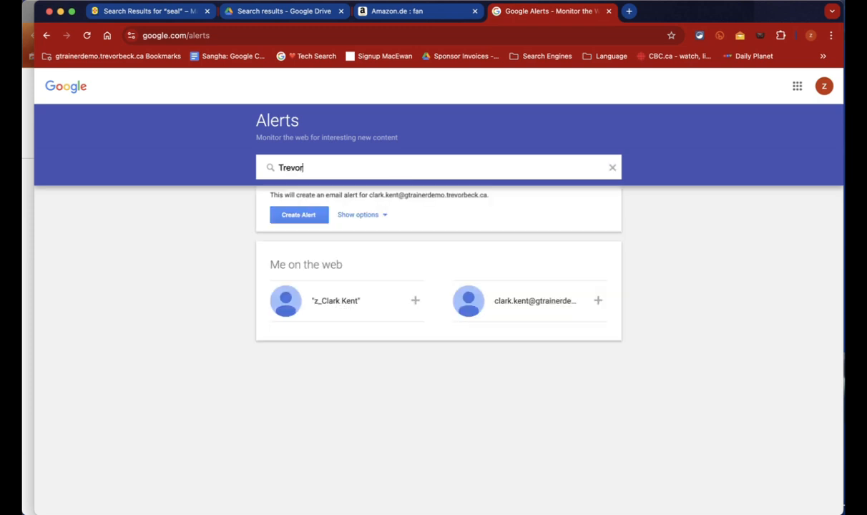
type(" Beck")
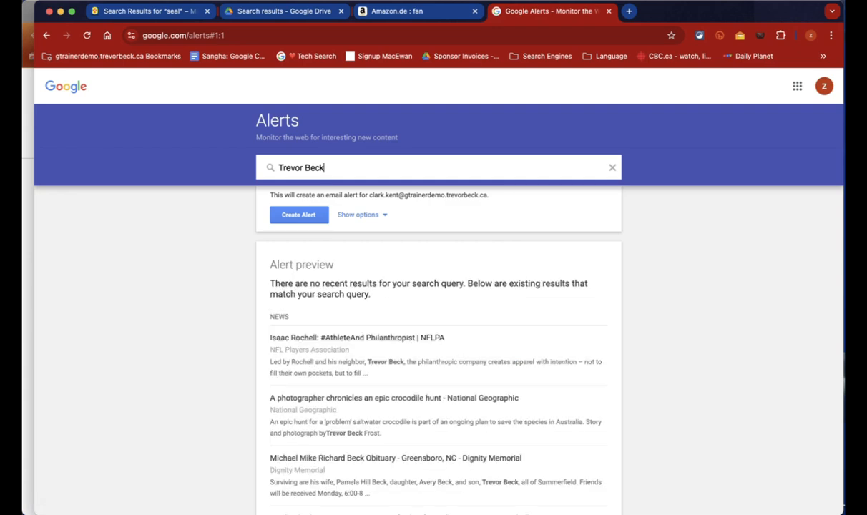
scroll(465, 358, "down", 4)
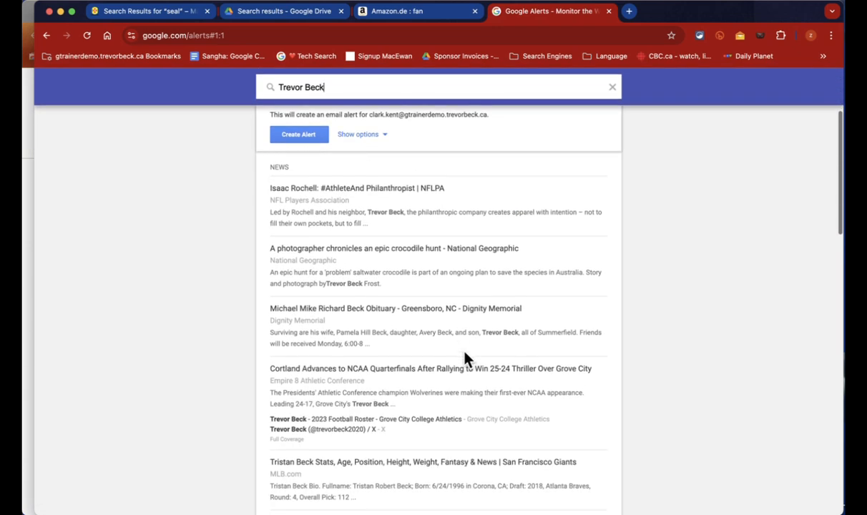
scroll(464, 358, "down", 5)
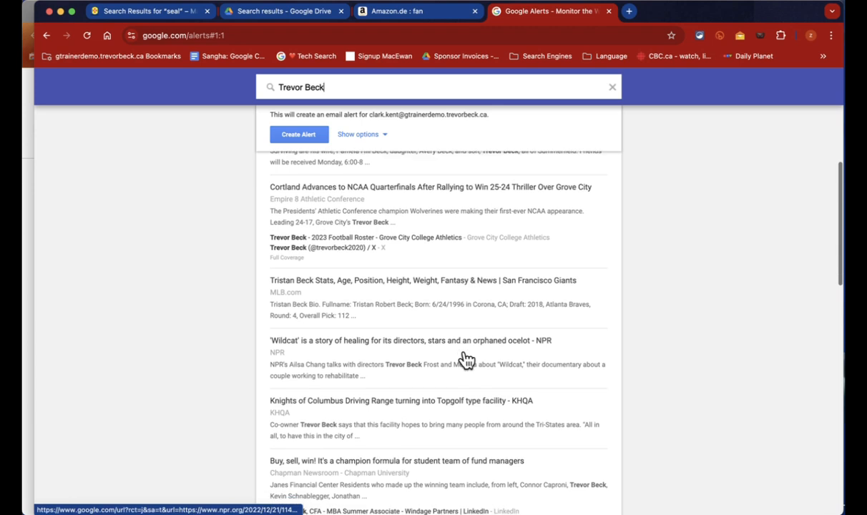
scroll(464, 359, "down", 3)
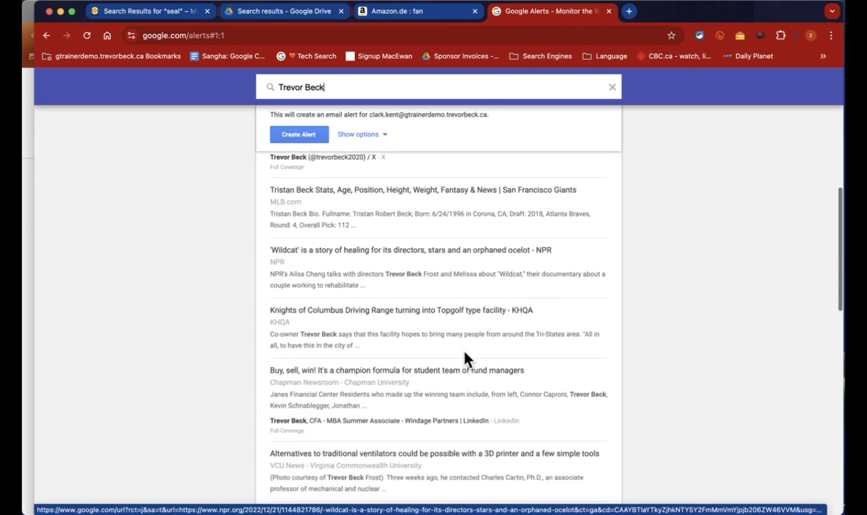
scroll(465, 359, "down", 4)
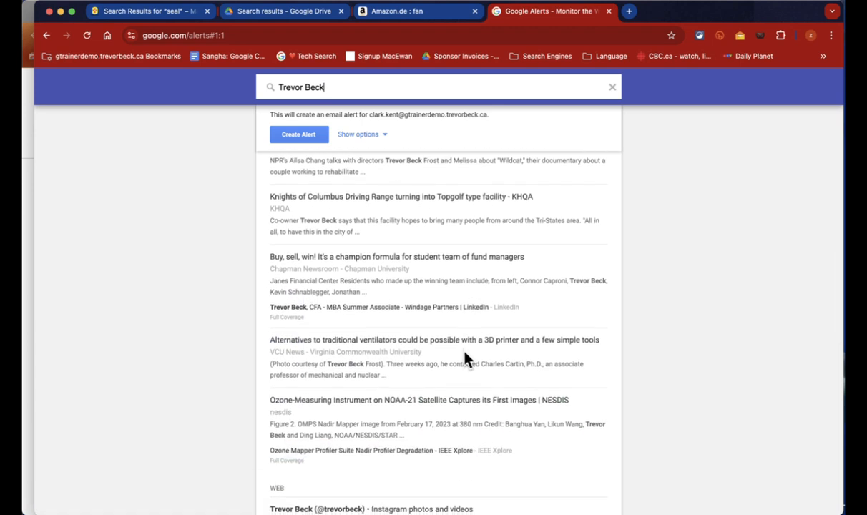
scroll(465, 358, "down", 1)
scroll(465, 358, "up", 10)
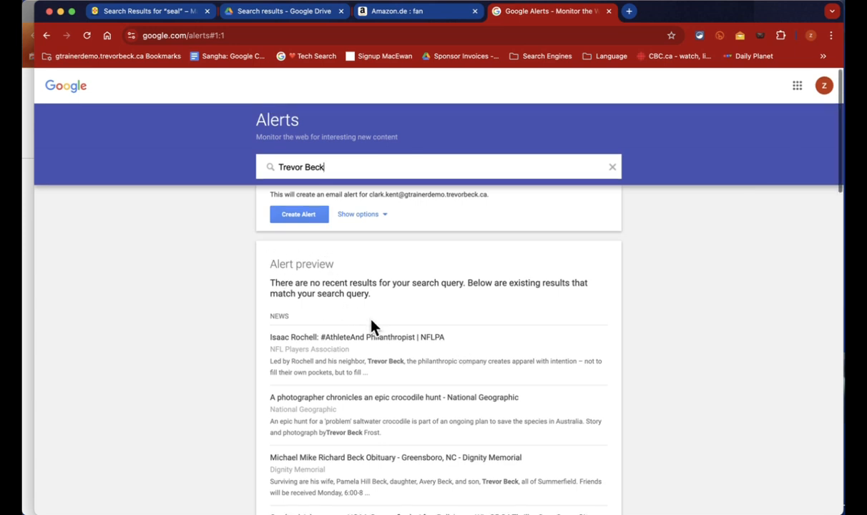
scroll(372, 327, "down", 1)
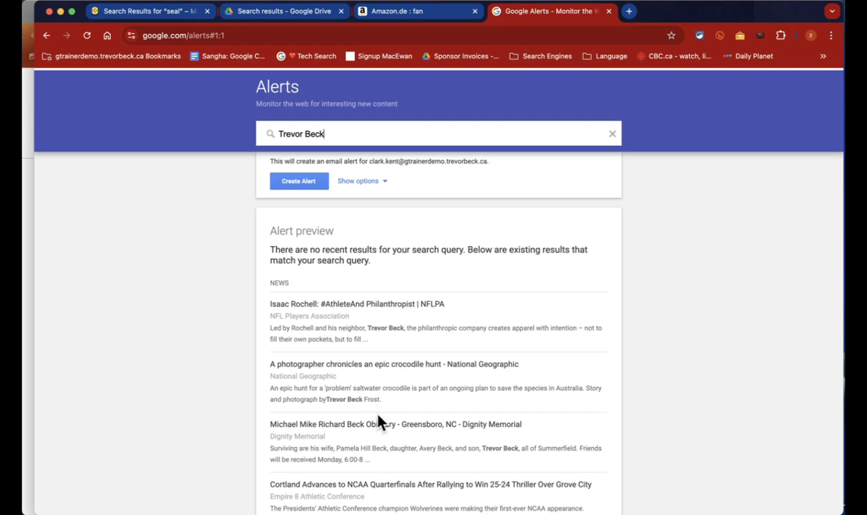
scroll(380, 422, "down", 3)
scroll(378, 417, "down", 1)
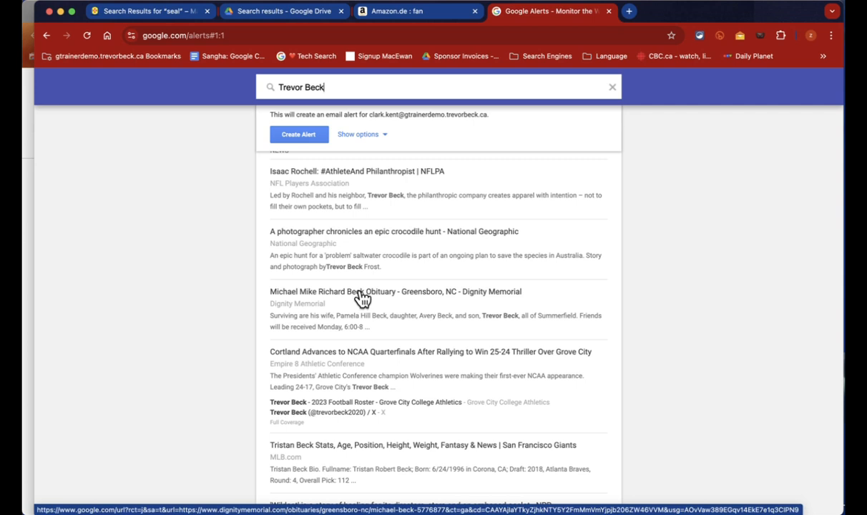
scroll(358, 299, "up", 4)
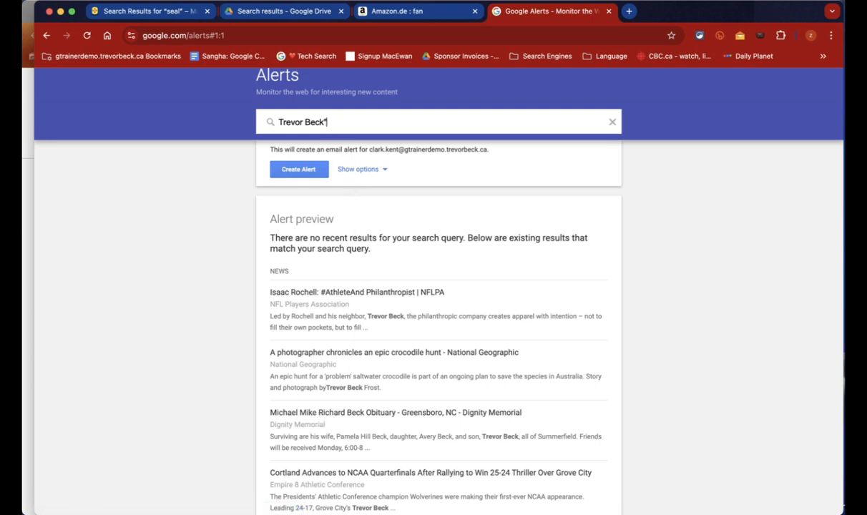
type("\"")
Step: Put the name in quotation marks, append funchal to the alert query, and show its options
left_click(279, 122)
type("\"")
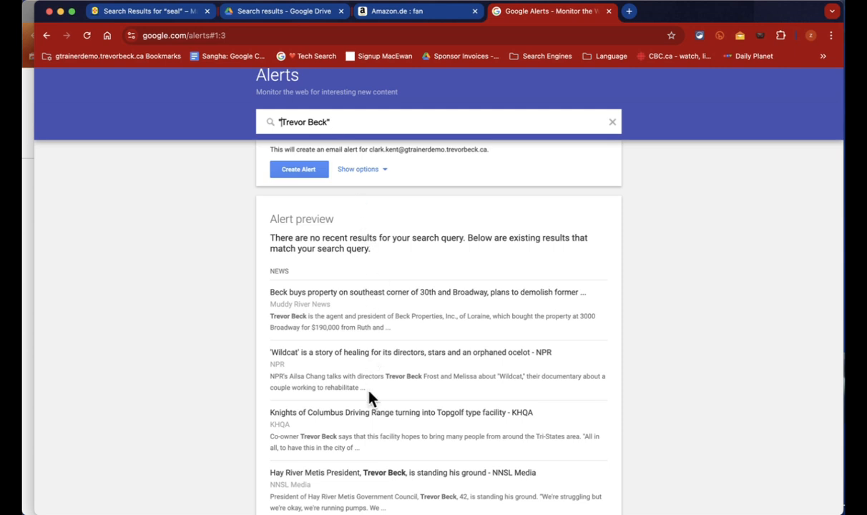
scroll(369, 397, "down", 2)
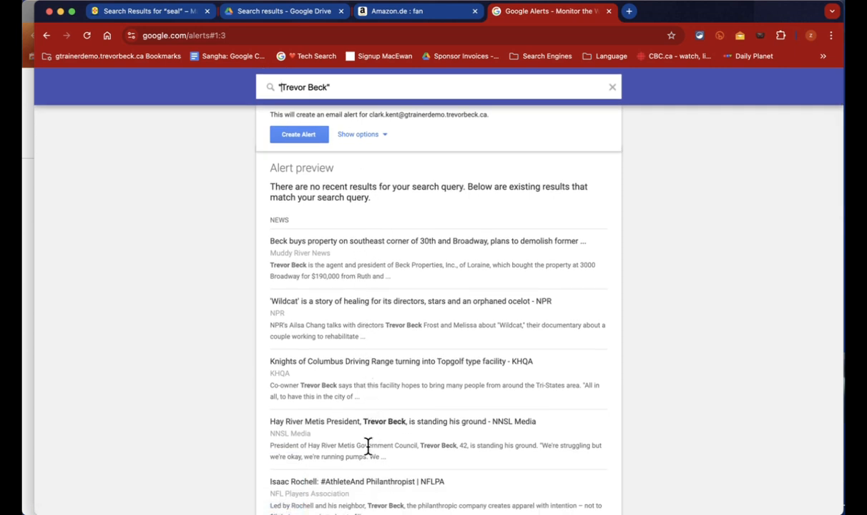
scroll(368, 465, "down", 1)
scroll(370, 468, "up", 3)
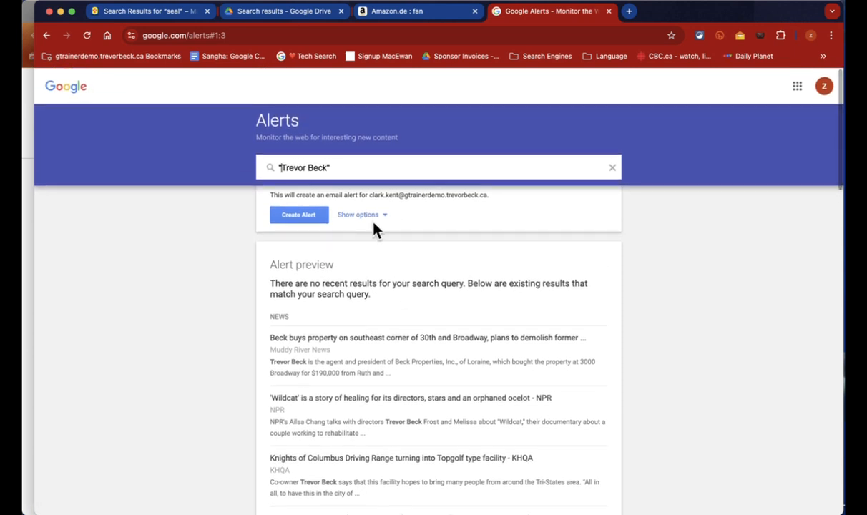
left_click(354, 169)
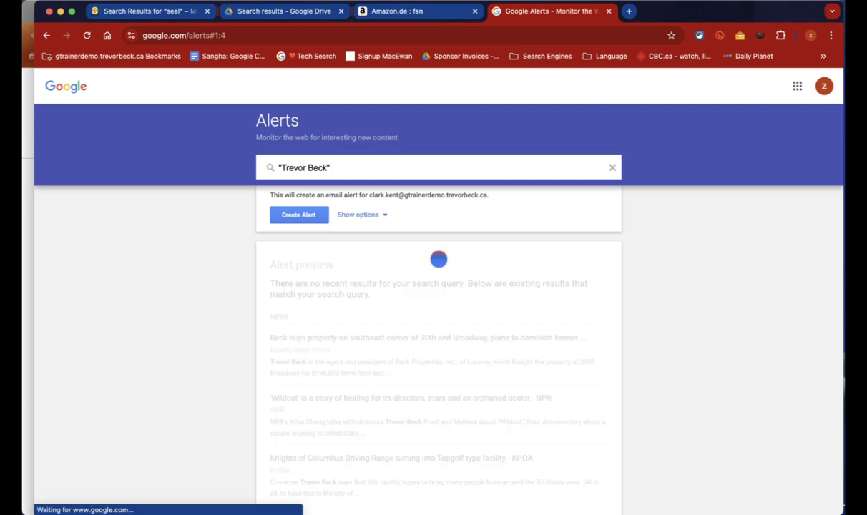
type("funchal")
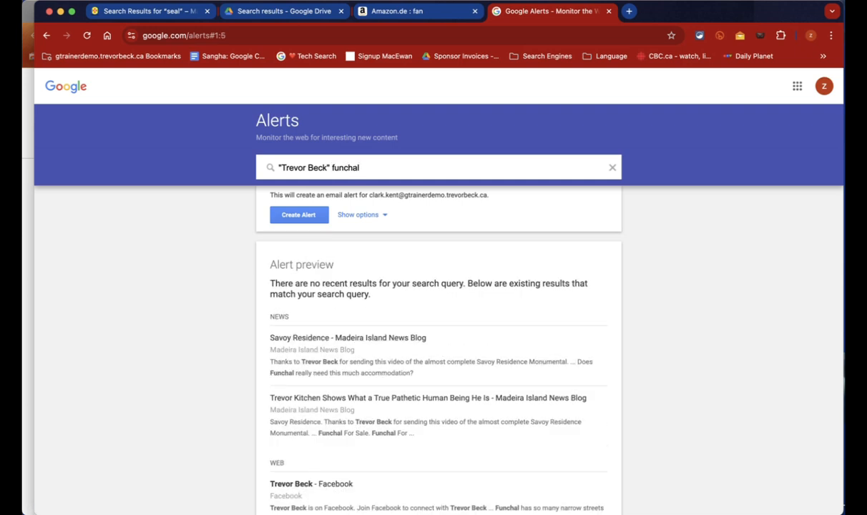
left_click(377, 218)
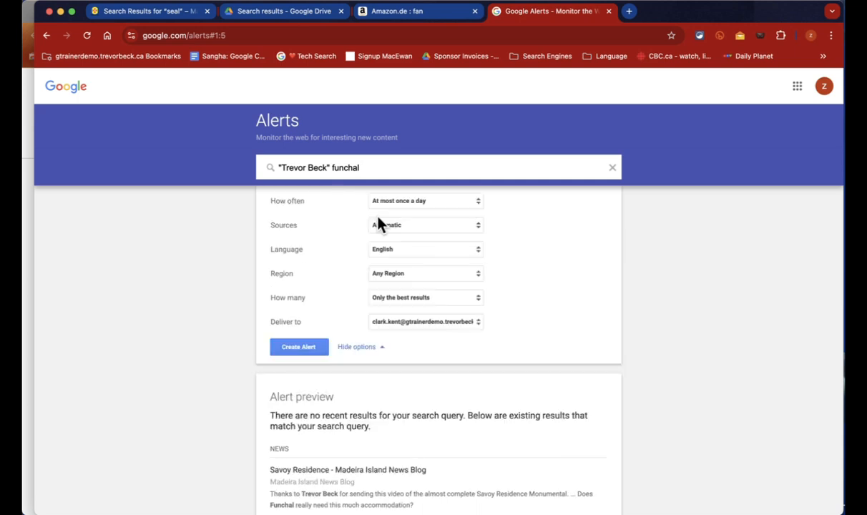
Step: Keep delivery at most once a day and create the alert, then return to Alerts
left_click(444, 206)
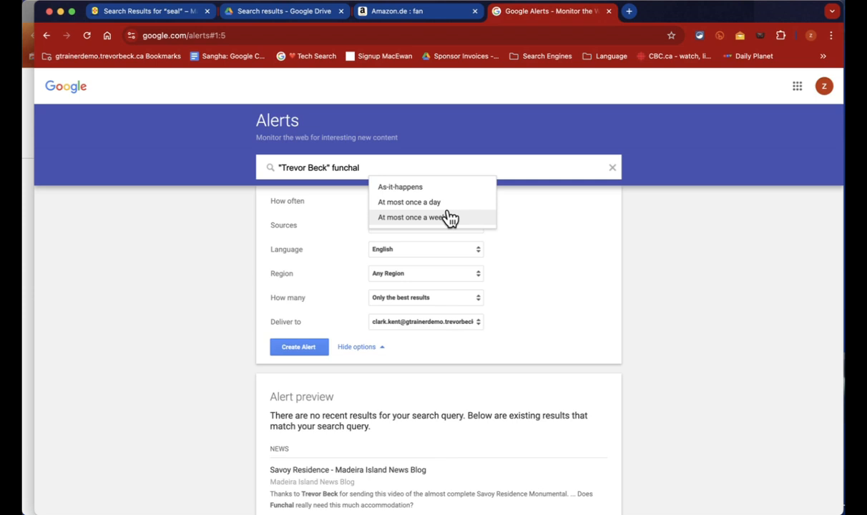
left_click(568, 229)
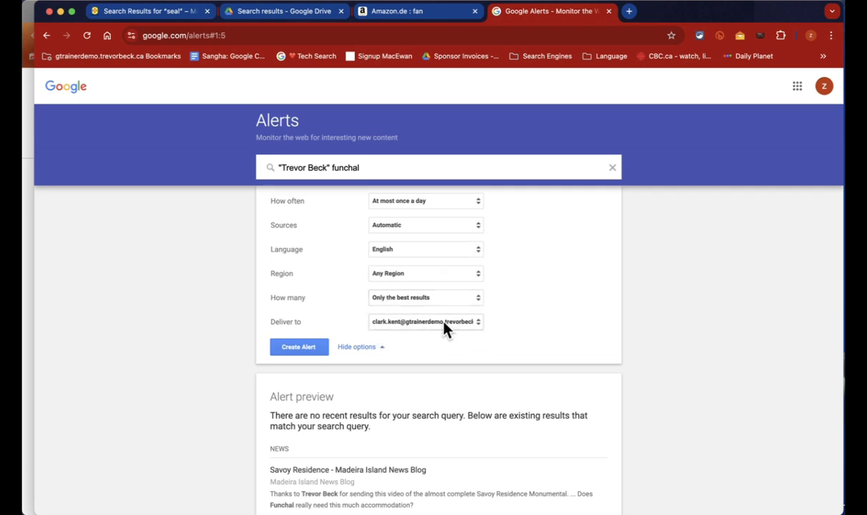
left_click(304, 351)
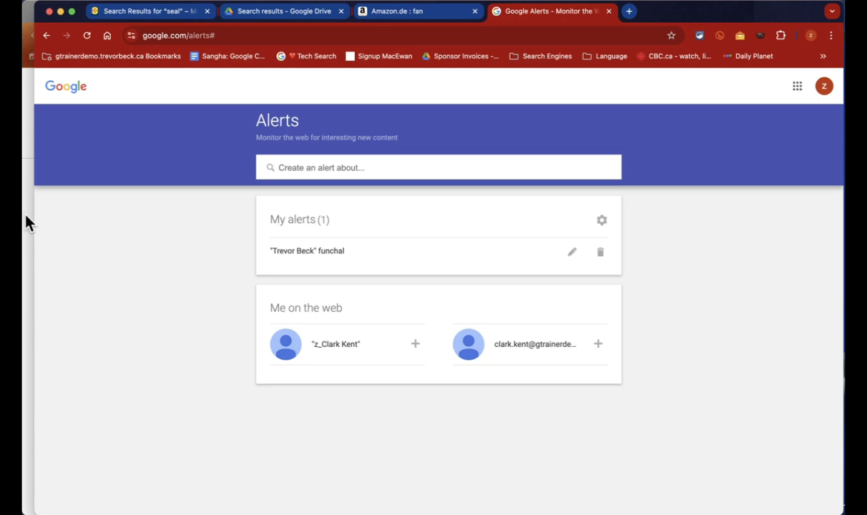
key("super+grave")
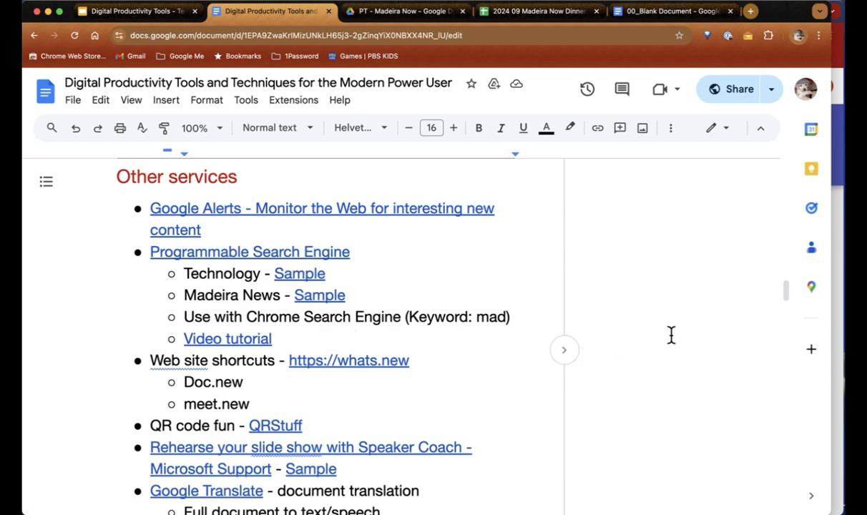
left_click(841, 225)
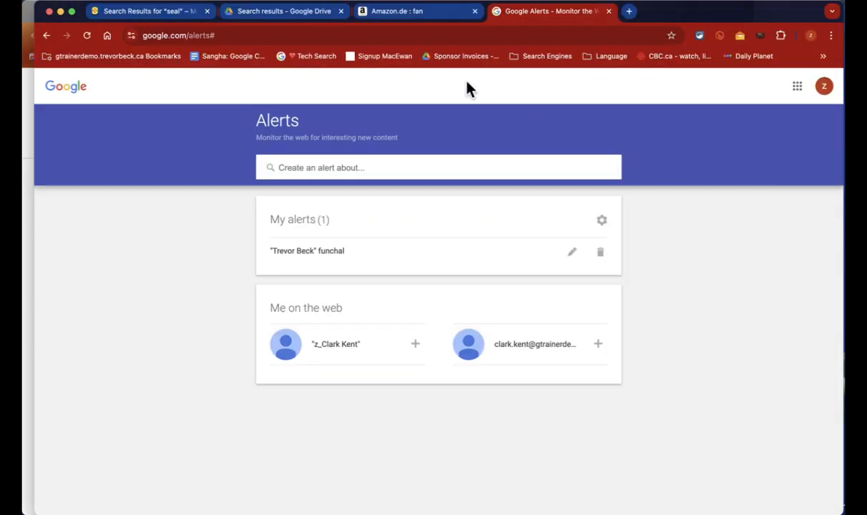
Step: Search Google for 'folder sharing', browse the results, and return to the tips document
left_click(267, 33)
type("fold")
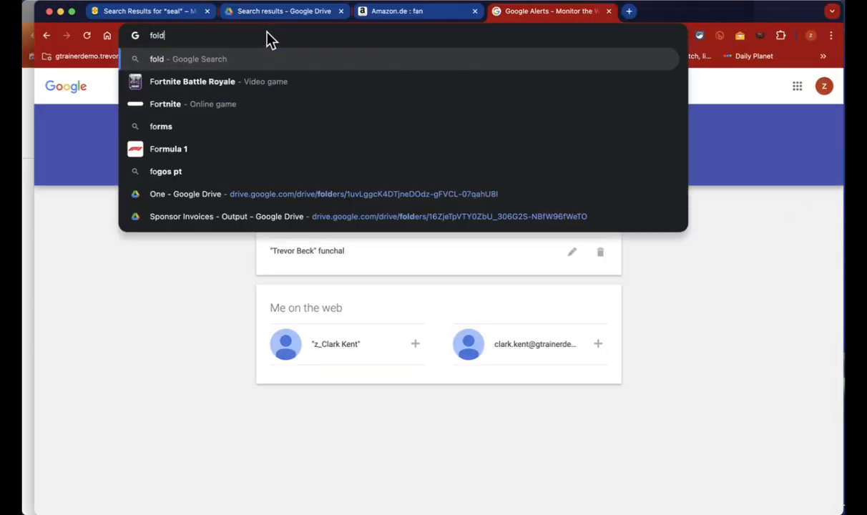
type("er sharing")
key("Return")
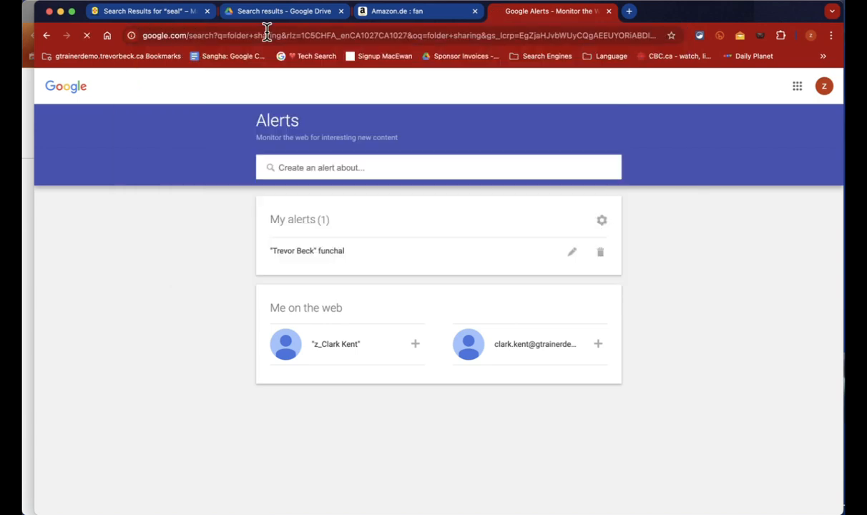
scroll(263, 209, "down", 10)
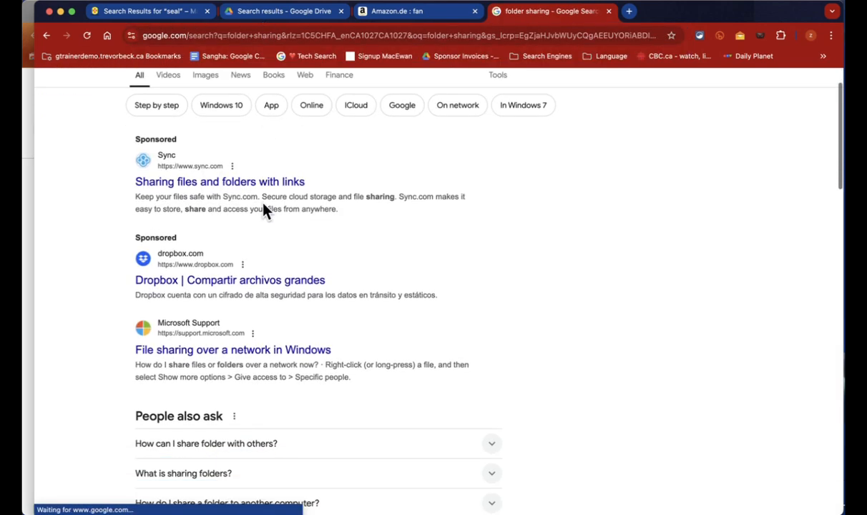
scroll(264, 209, "down", 5)
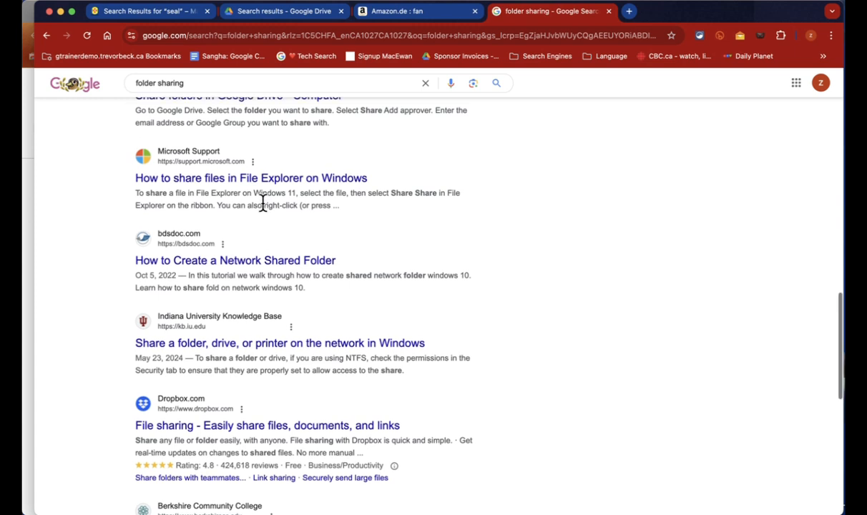
scroll(263, 204, "up", 3)
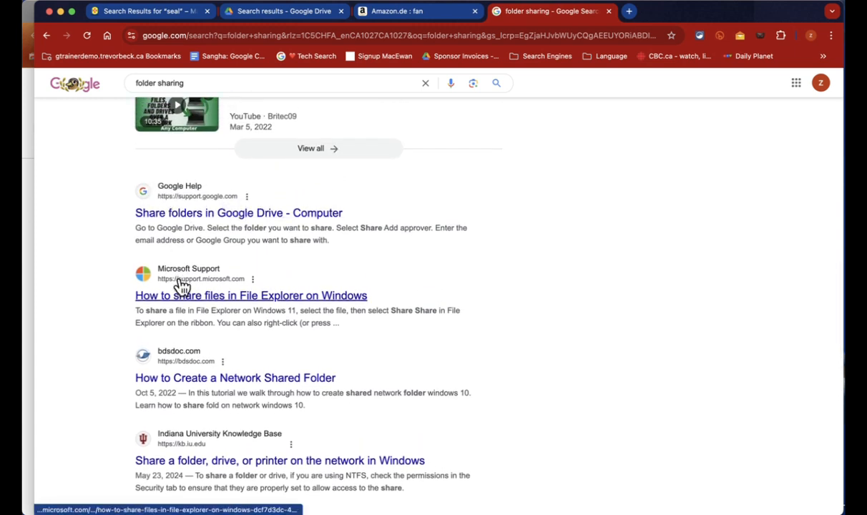
scroll(181, 285, "down", 4)
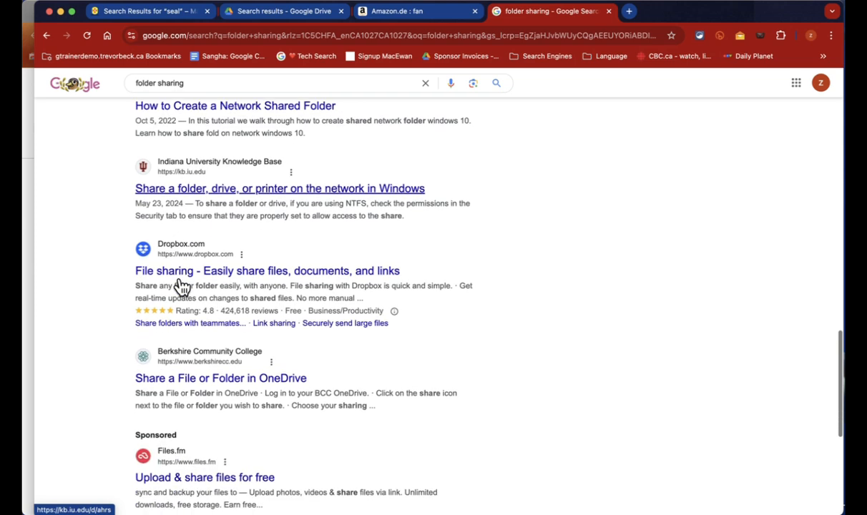
scroll(181, 286, "up", 5)
scroll(181, 285, "up", 2)
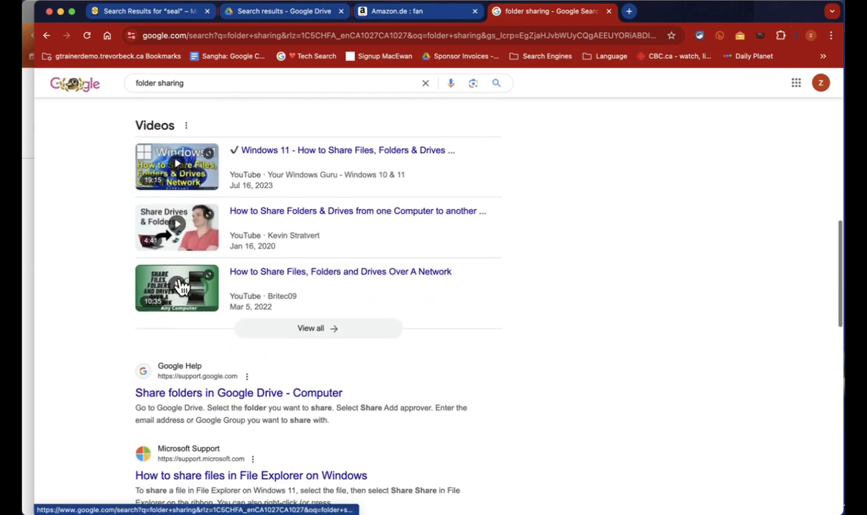
left_click(28, 138)
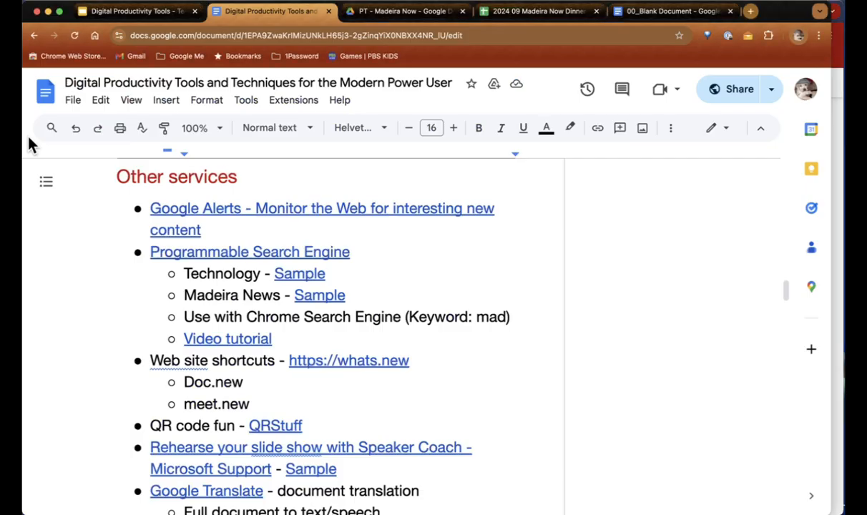
Step: Open the Technology sample search engine and search it for 'folder sharing'
left_click(292, 274)
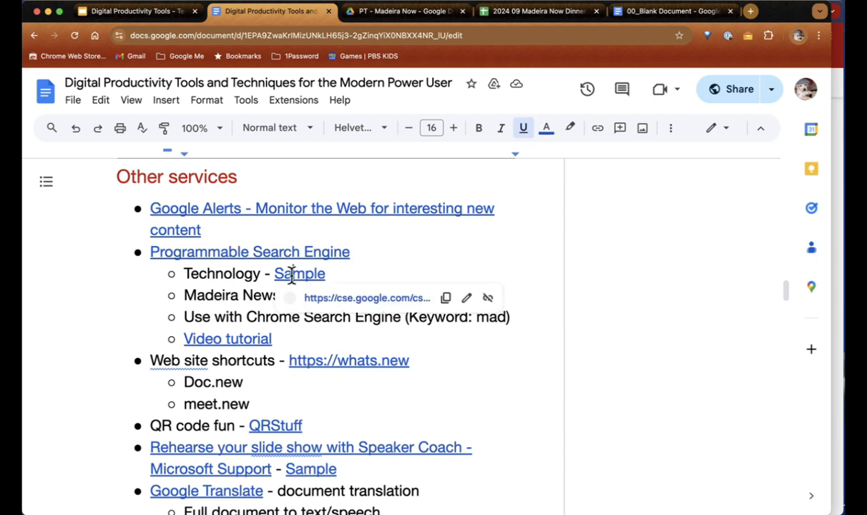
left_click(386, 304)
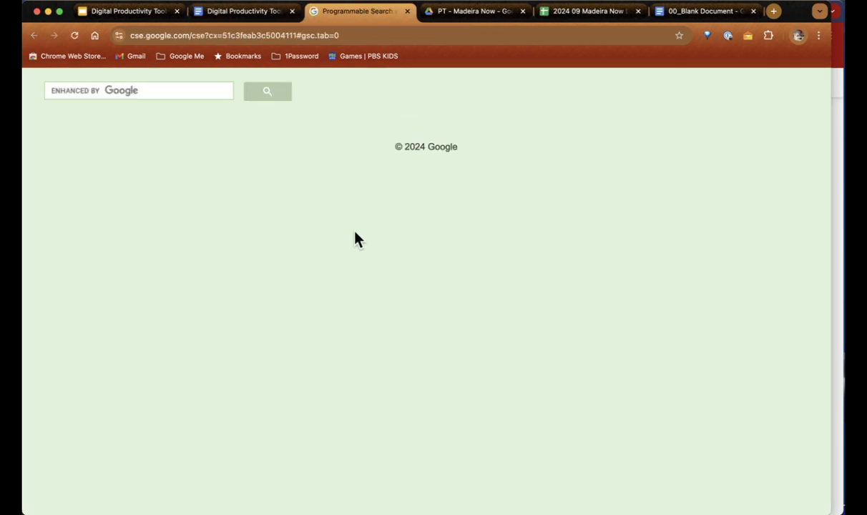
left_click(101, 88)
type("sha")
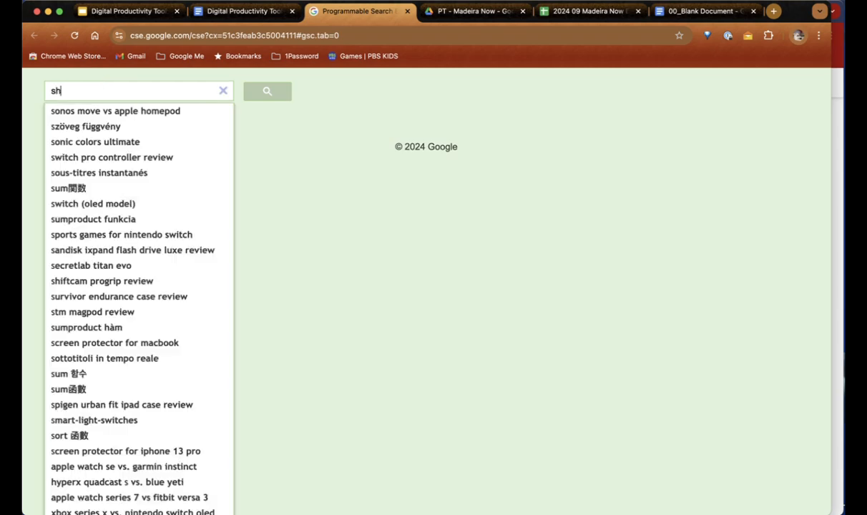
key("BackSpace")
key("BackSpace")
key("BackSpace")
type("folder sharing")
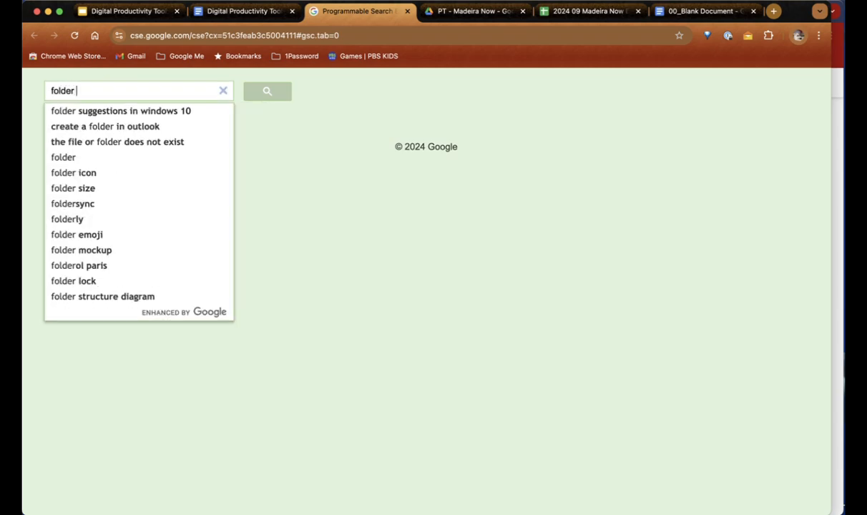
key("Return")
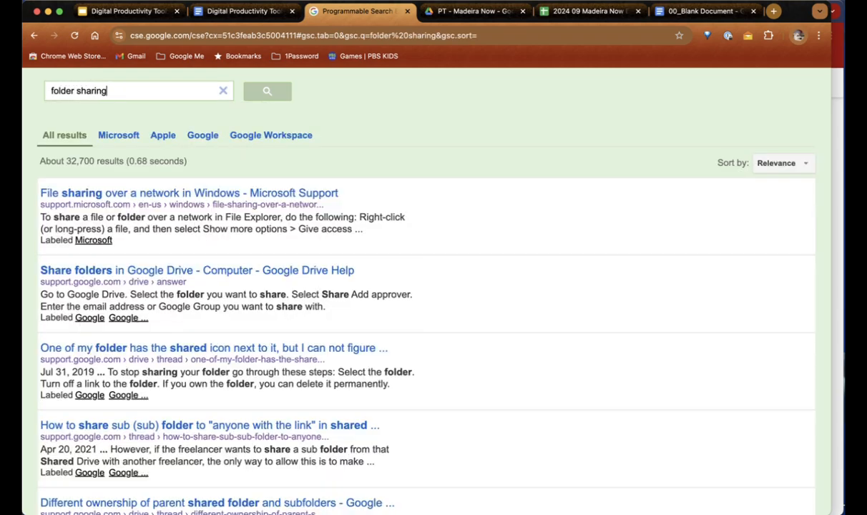
scroll(118, 244, "down", 2)
scroll(118, 244, "down", 1)
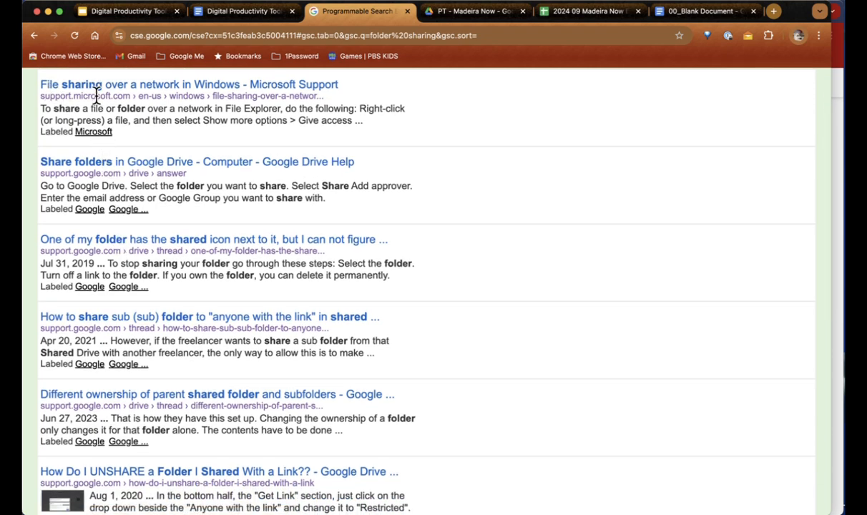
scroll(140, 393, "down", 5)
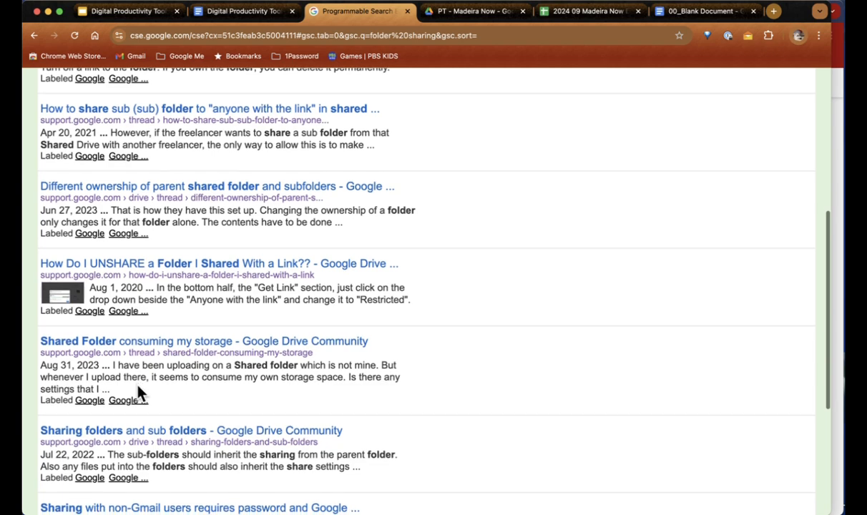
scroll(138, 393, "up", 8)
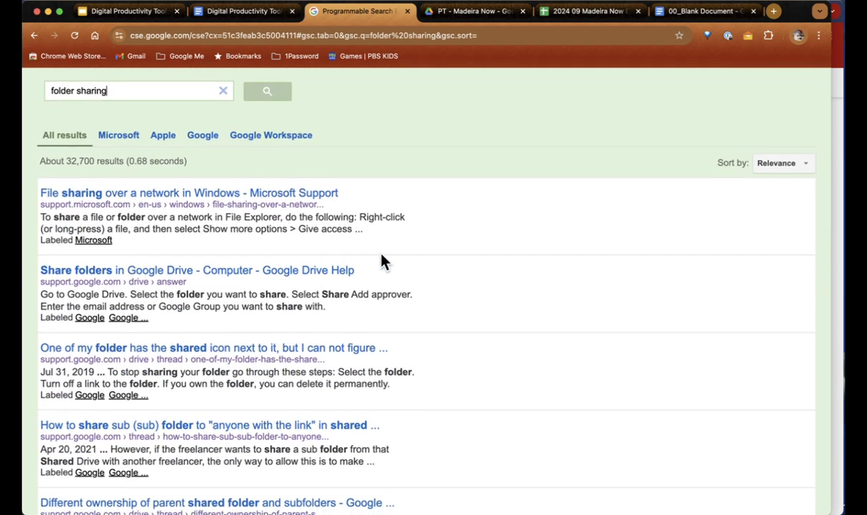
Step: Try the Apple, Google and Microsoft result filters, then go back to the tips document
left_click(164, 135)
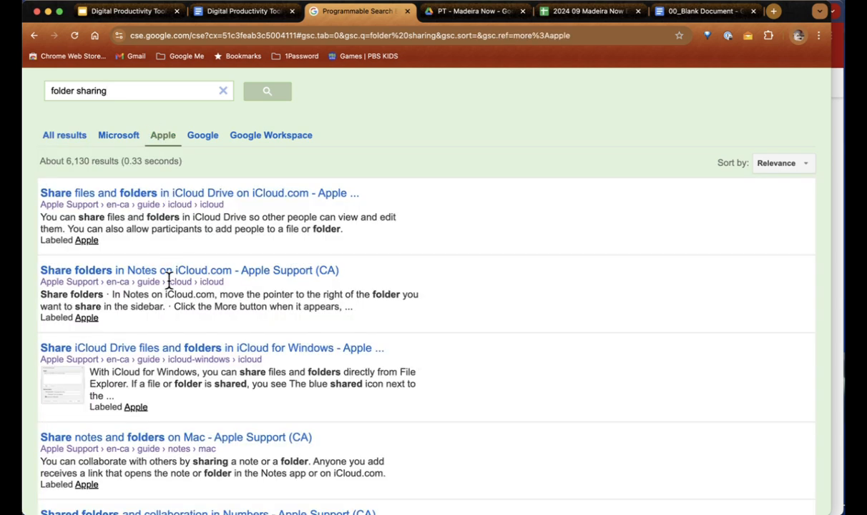
scroll(168, 280, "down", 1)
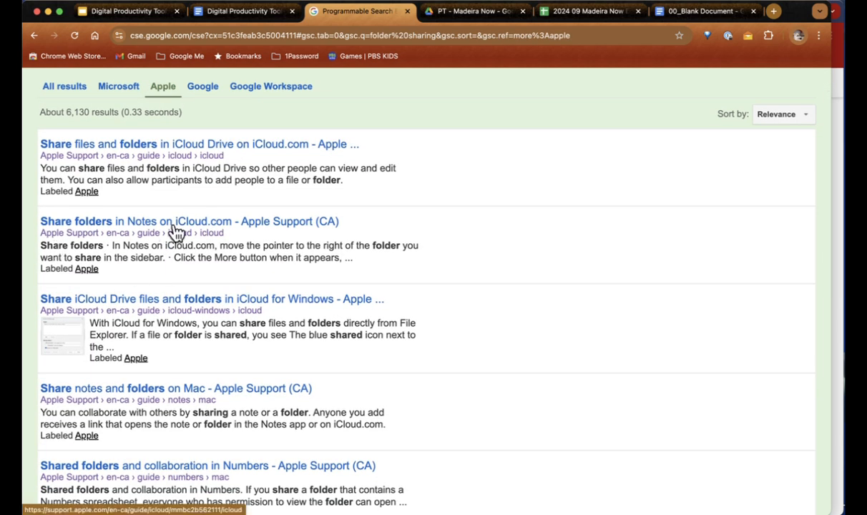
scroll(176, 235, "up", 1)
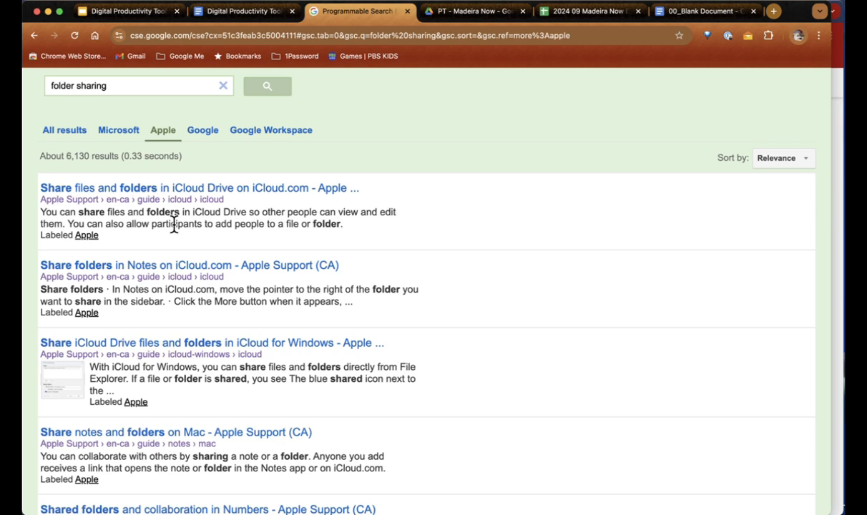
left_click(203, 136)
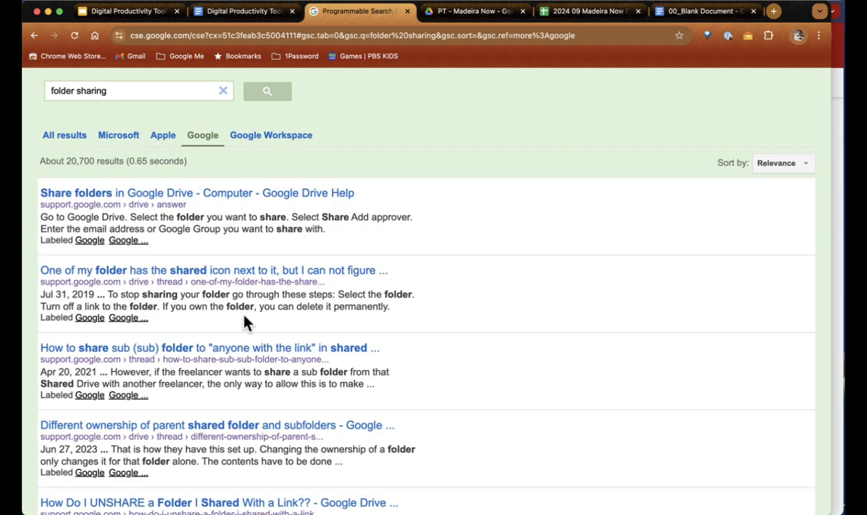
left_click(117, 136)
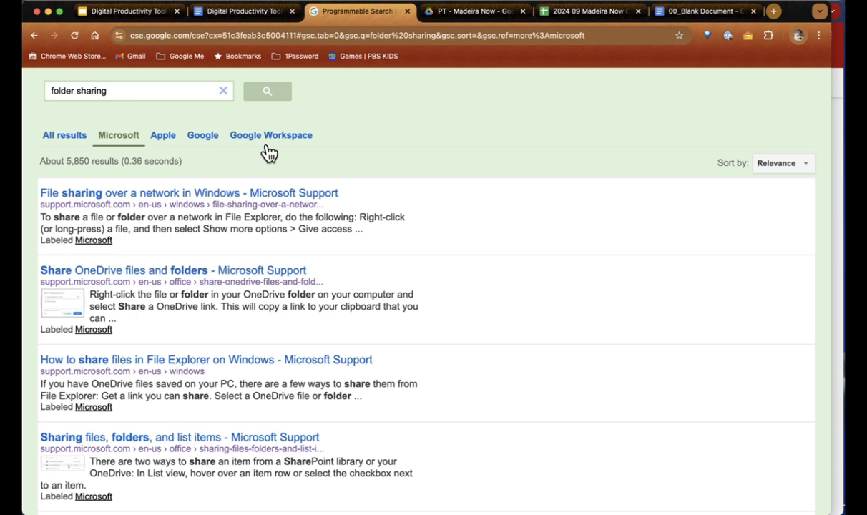
left_click(236, 11)
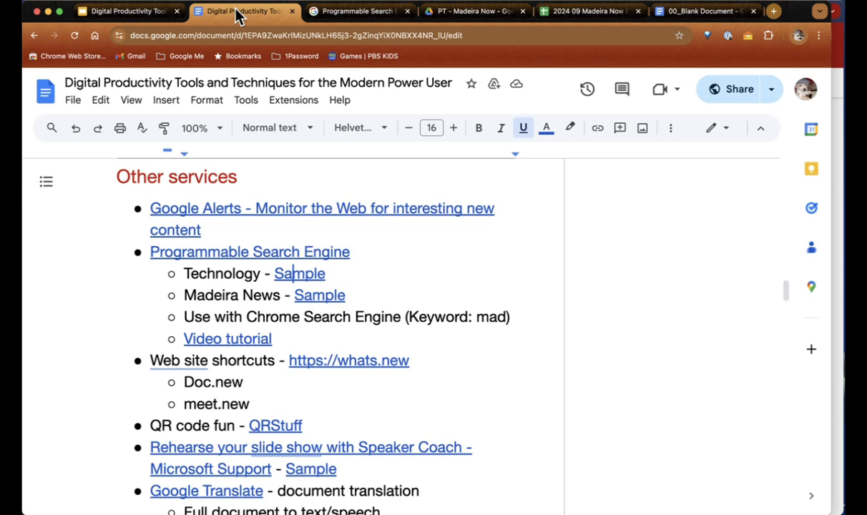
Step: Open the Madeira News sample search engine, search it for 'seal', and browse the results
left_click(316, 297)
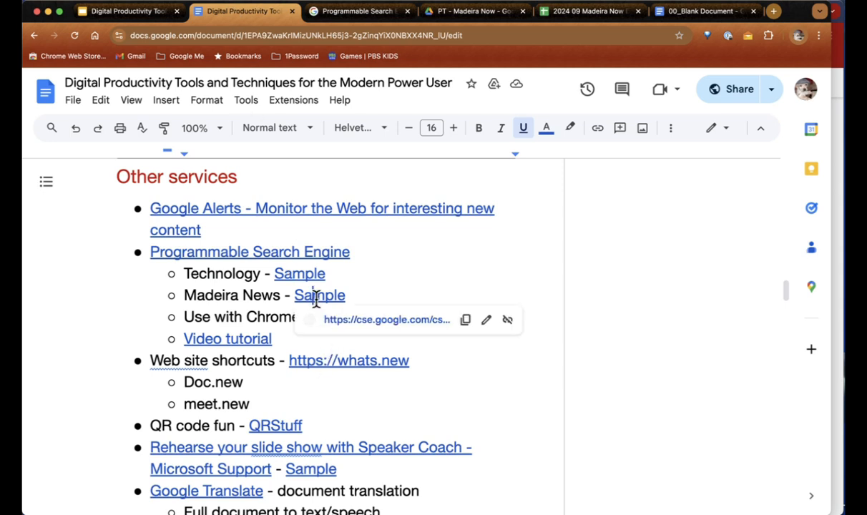
left_click(387, 329)
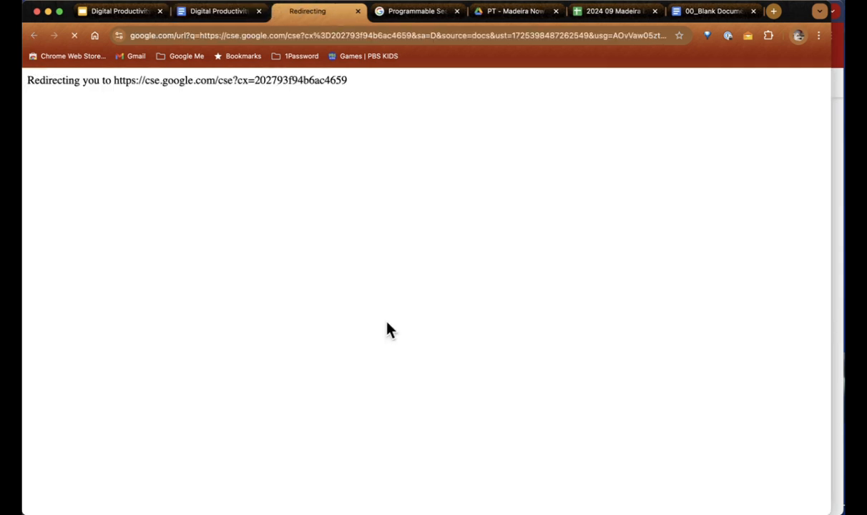
left_click(120, 86)
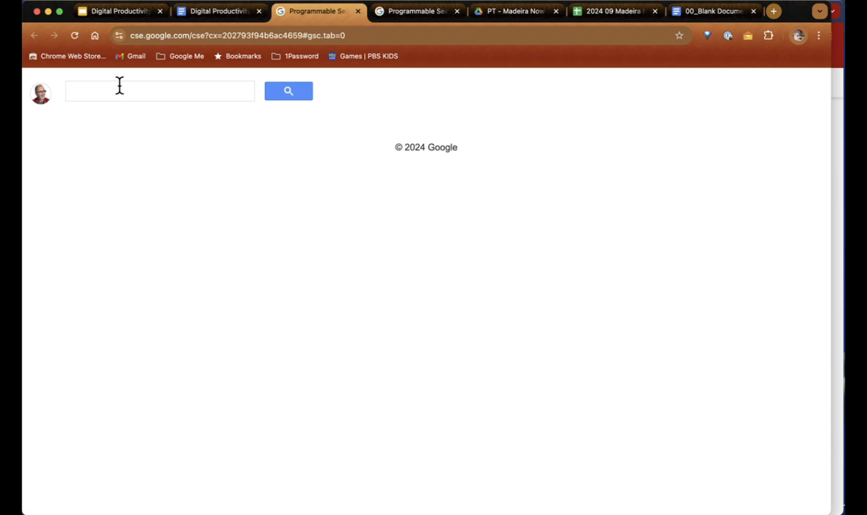
type("seal")
key("Return")
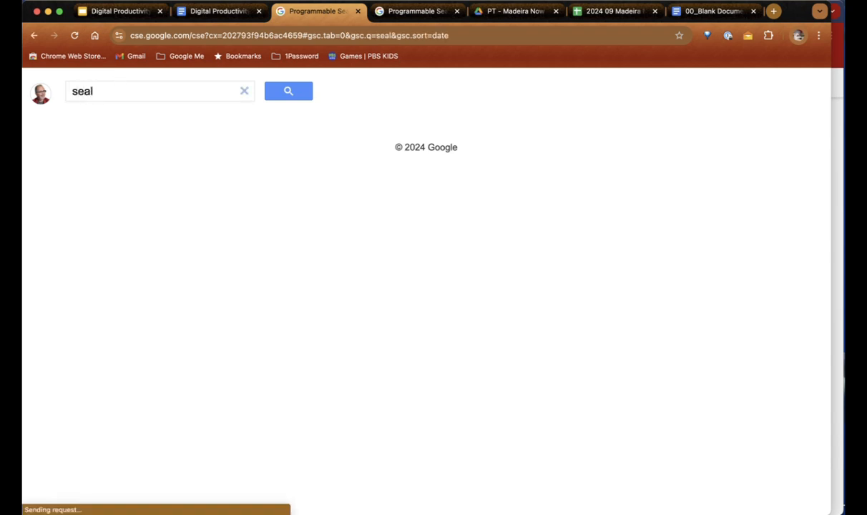
scroll(247, 315, "down", 3)
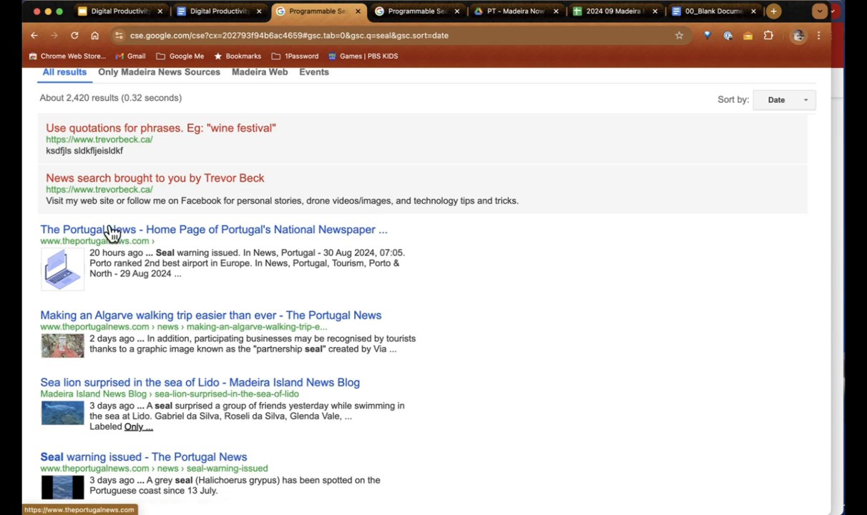
scroll(183, 258, "down", 3)
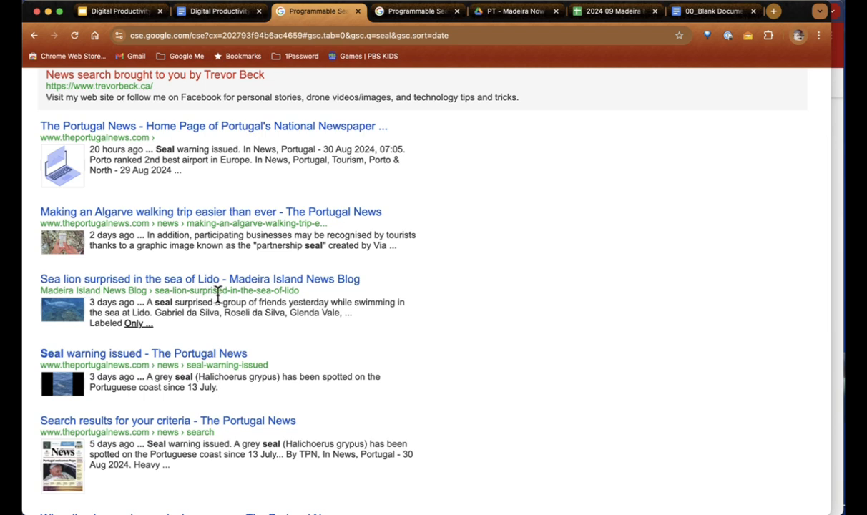
scroll(222, 290, "down", 5)
scroll(218, 293, "down", 1)
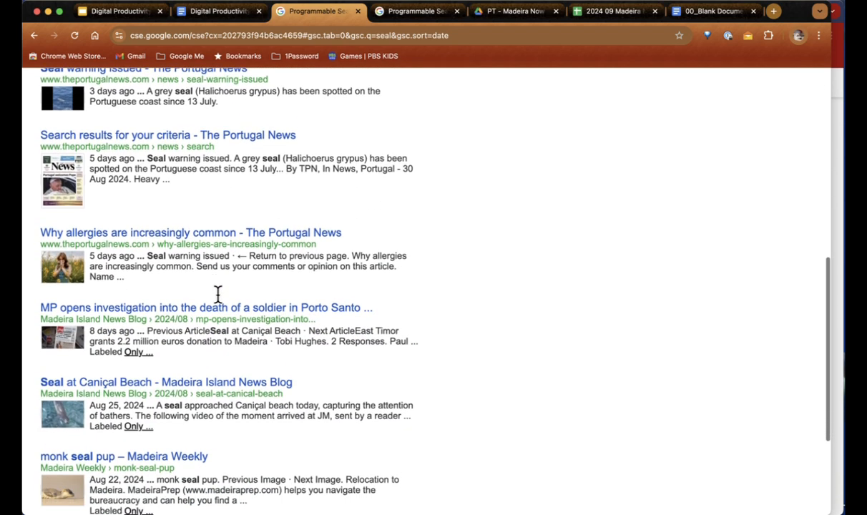
scroll(219, 293, "up", 2)
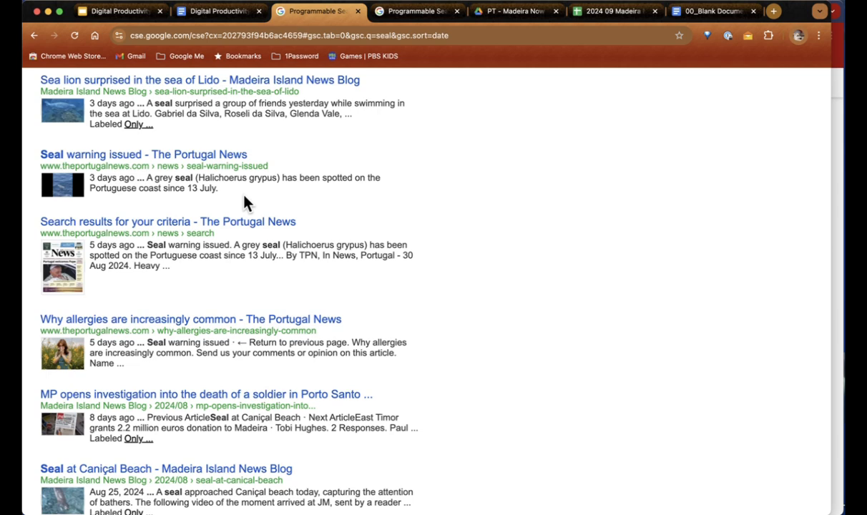
scroll(244, 203, "up", 7)
scroll(243, 202, "up", 1)
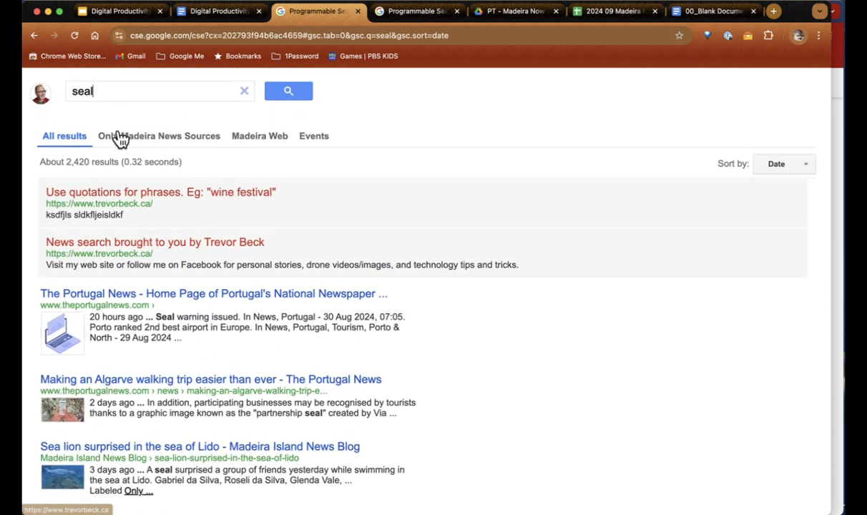
Step: Narrow the 'seal' results to Madeira Web and sort them by date
left_click(156, 135)
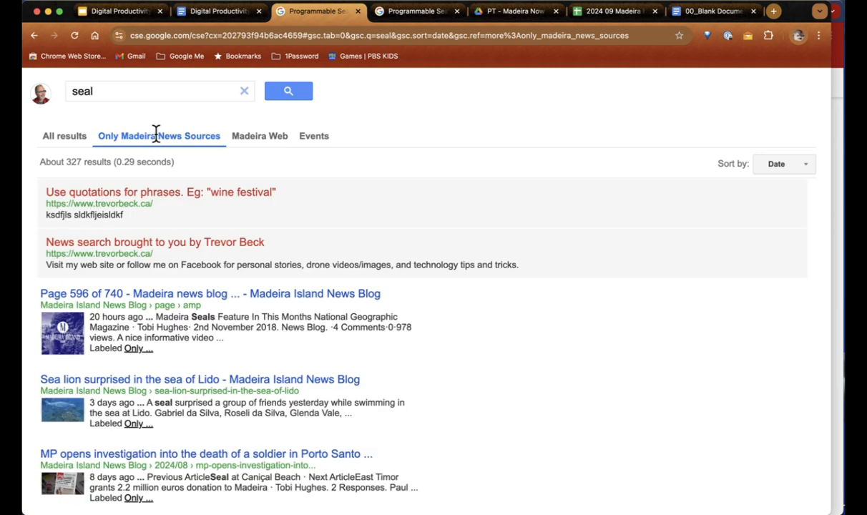
scroll(200, 360, "down", 5)
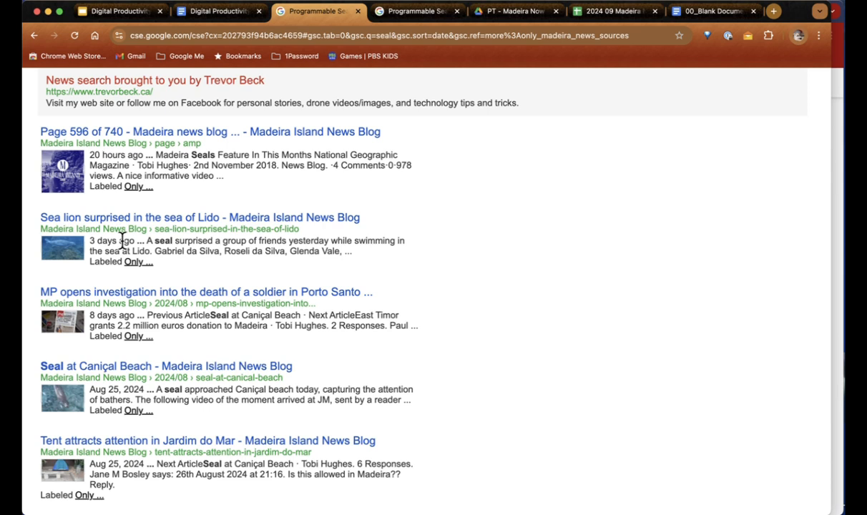
scroll(239, 243, "up", 3)
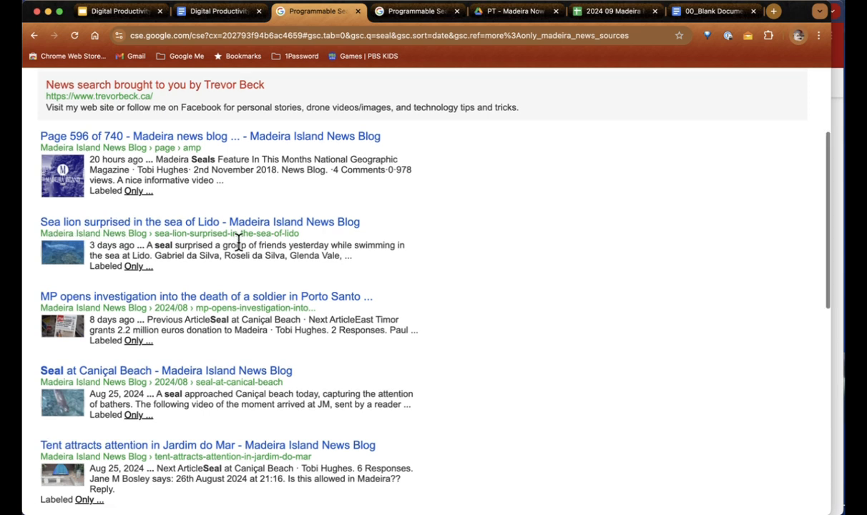
scroll(238, 243, "up", 1)
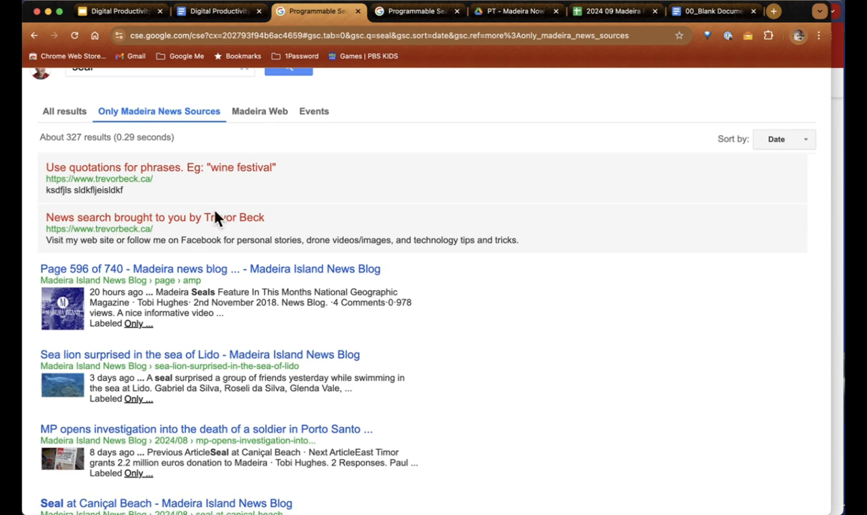
left_click(256, 114)
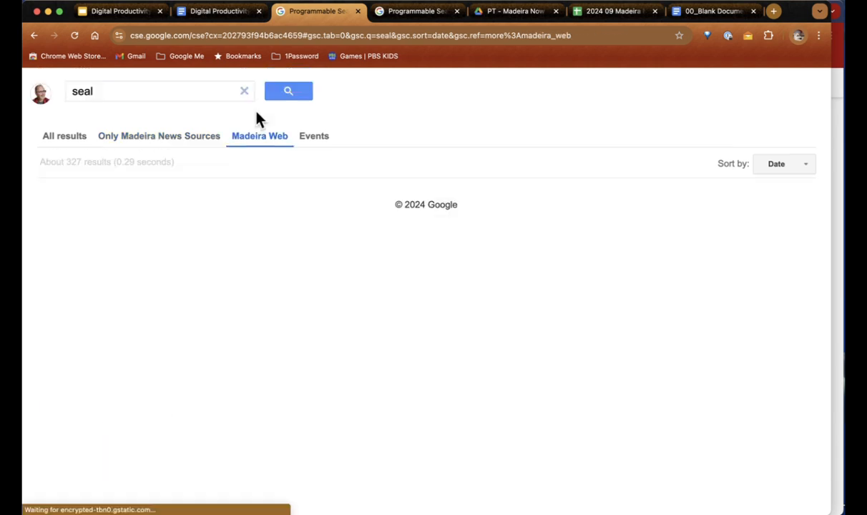
scroll(173, 340, "down", 3)
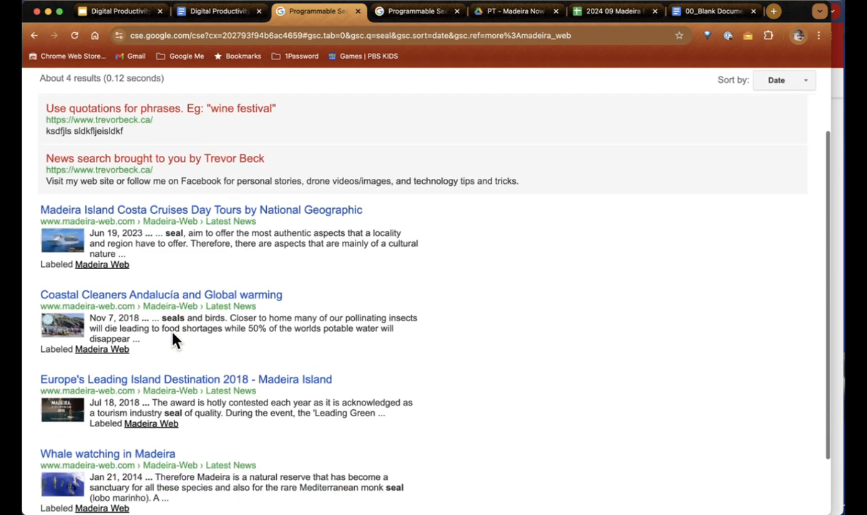
scroll(208, 356, "up", 3)
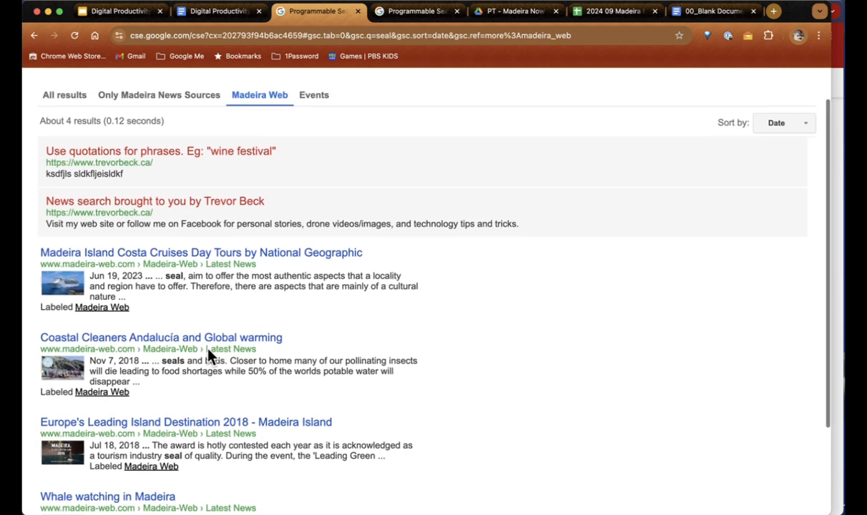
left_click(808, 155)
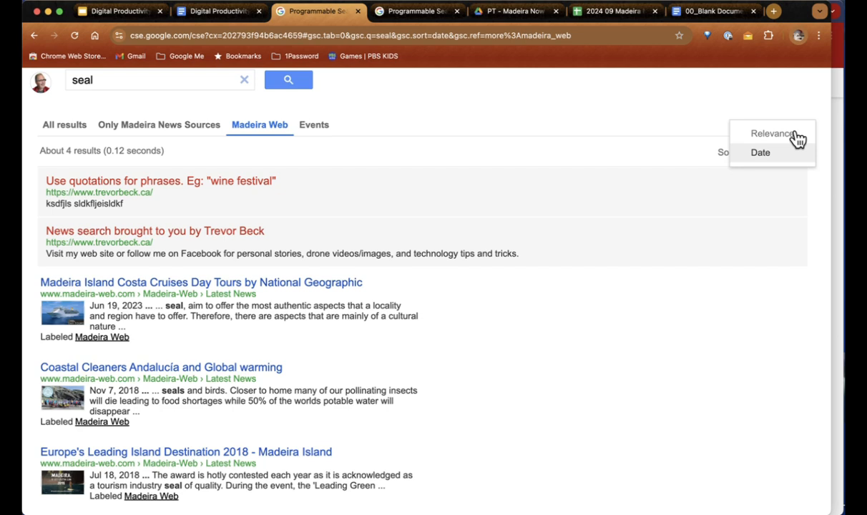
left_click(768, 155)
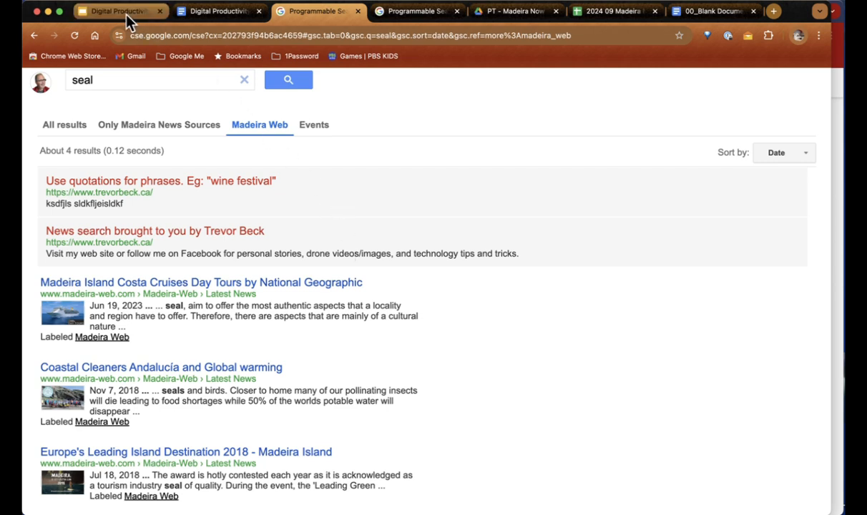
left_click(205, 14)
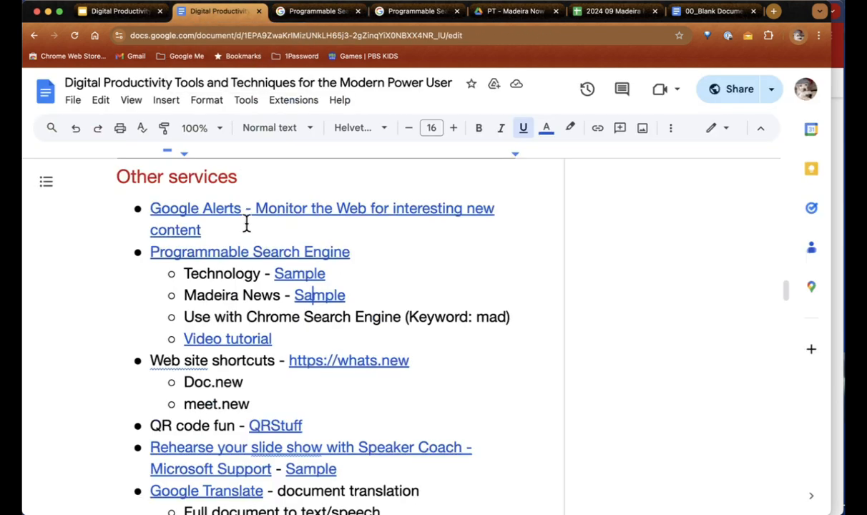
scroll(246, 223, "up", 5)
scroll(248, 227, "up", 5)
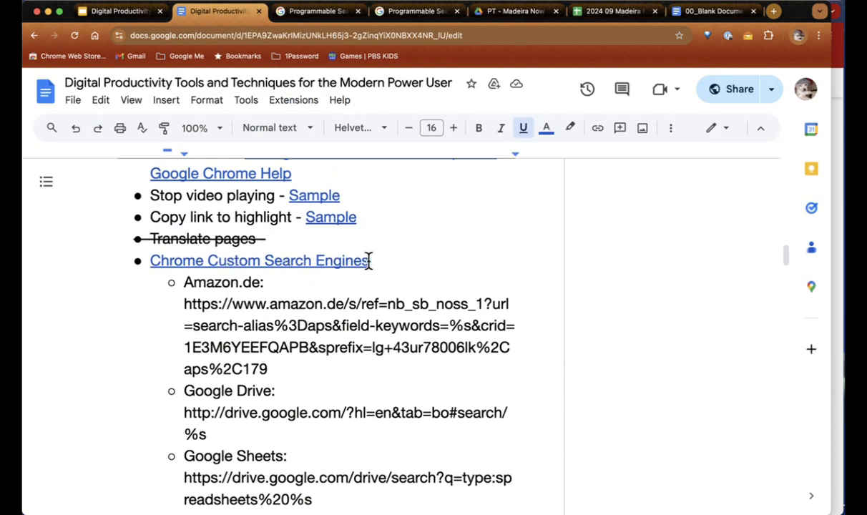
scroll(368, 260, "down", 5)
scroll(367, 261, "down", 5)
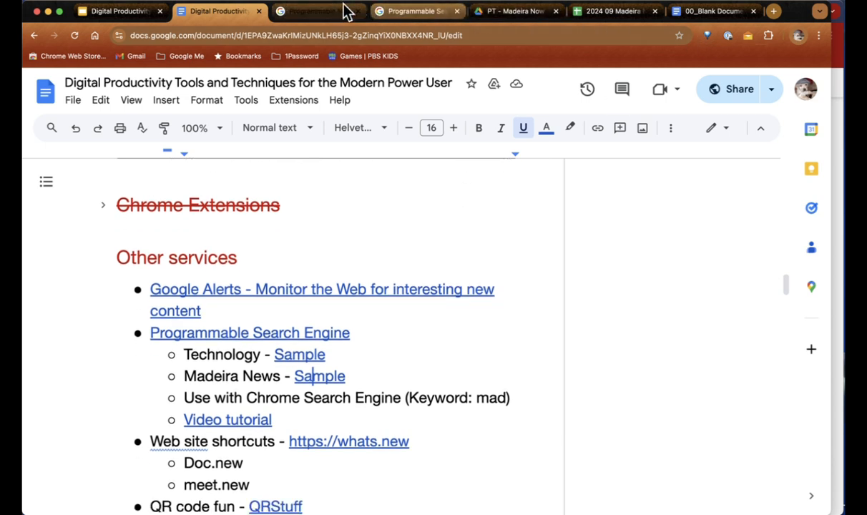
left_click(316, 12)
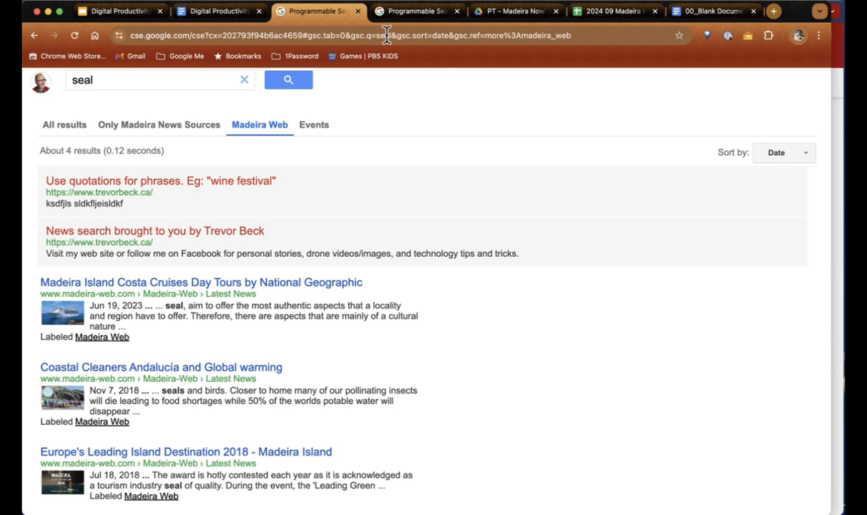
left_click(628, 31)
left_click(630, 35)
left_click(461, 225)
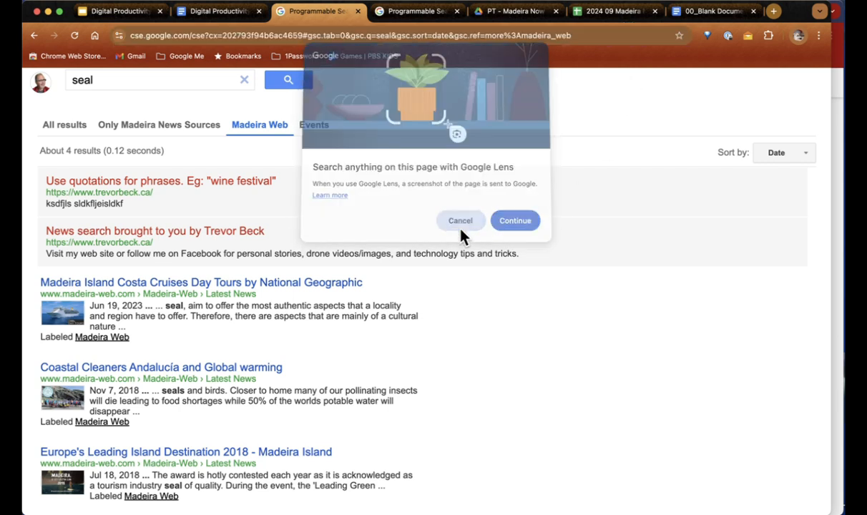
Step: Return to the tips document and close both Programmable Search Engine tabs
left_click(204, 11)
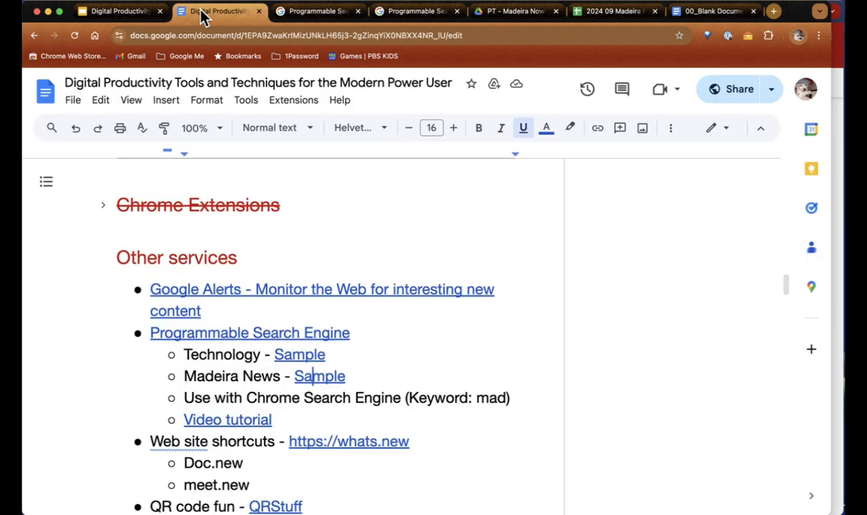
scroll(382, 285, "down", 3)
scroll(383, 285, "up", 2)
scroll(382, 284, "down", 7)
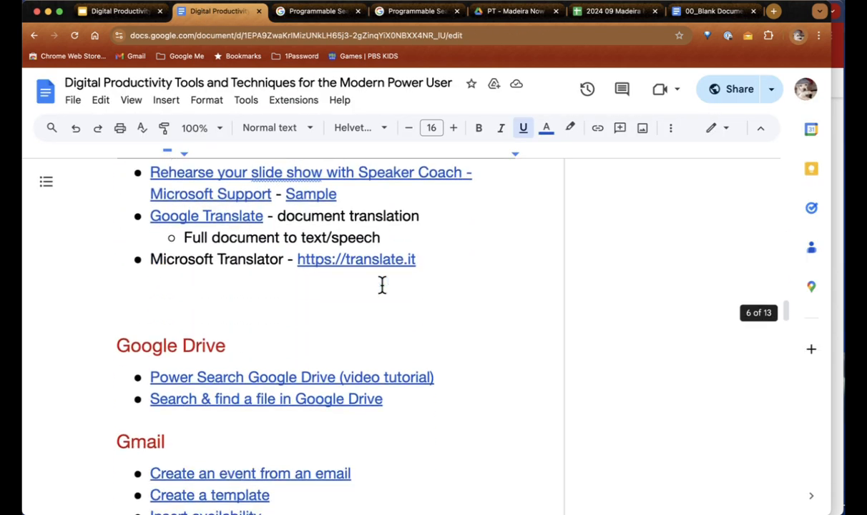
scroll(382, 285, "up", 6)
scroll(382, 285, "up", 1)
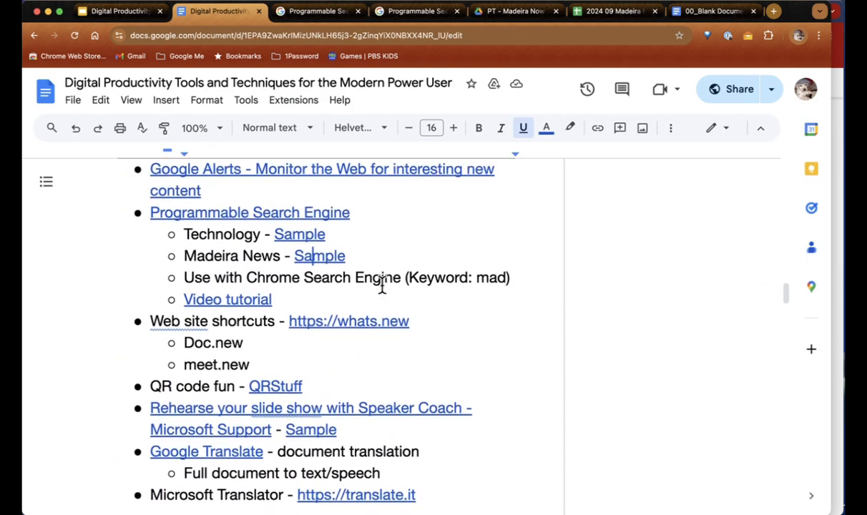
scroll(383, 285, "down", 2)
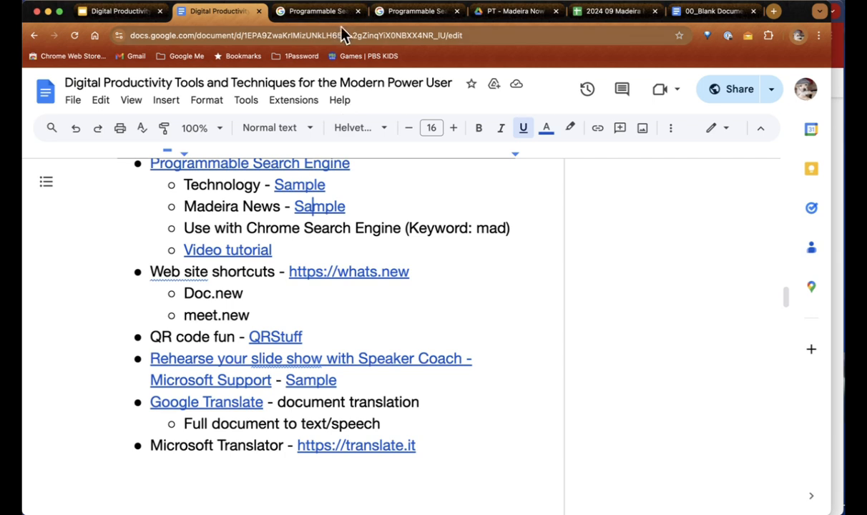
left_click(359, 13)
left_click(359, 12)
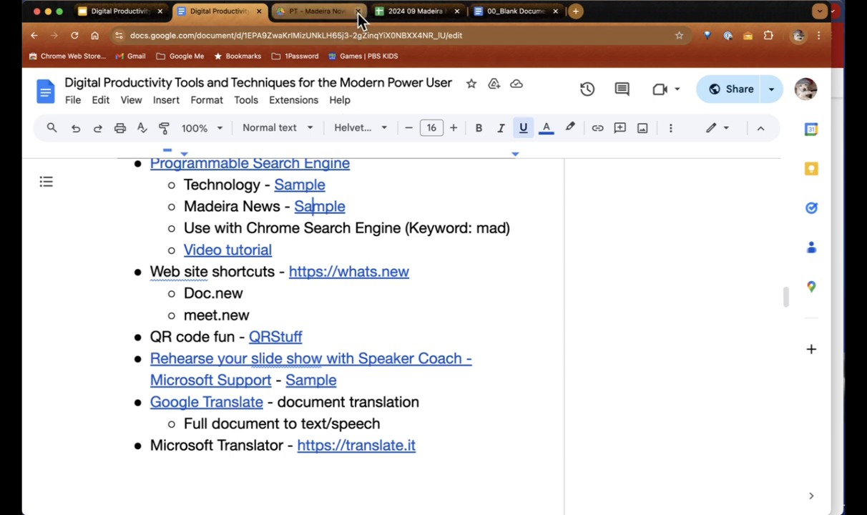
scroll(428, 213, "down", 3)
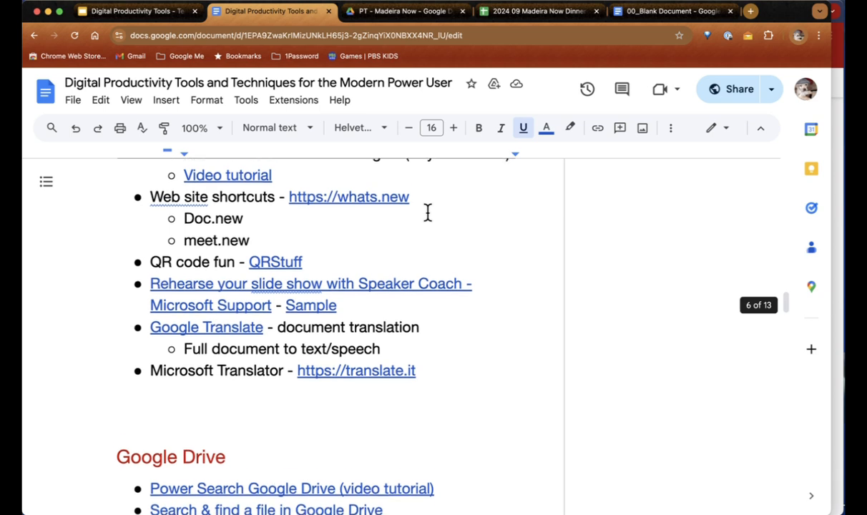
scroll(428, 212, "down", 1)
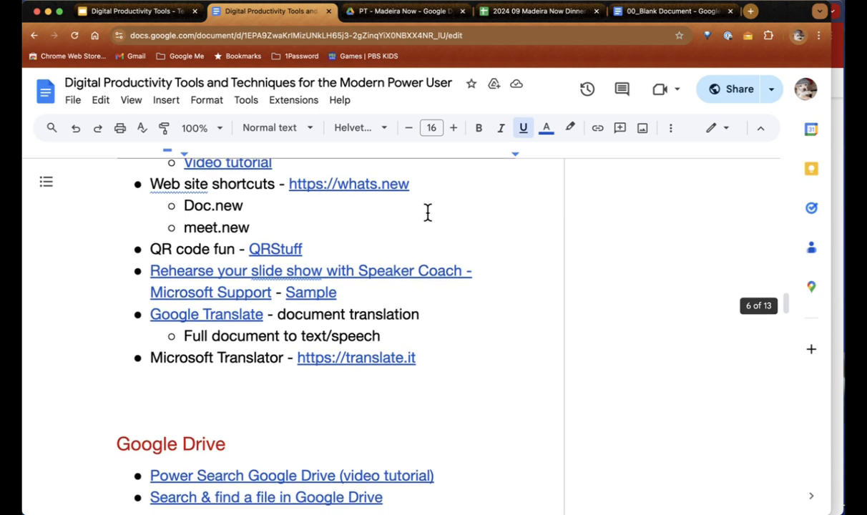
left_click(365, 185)
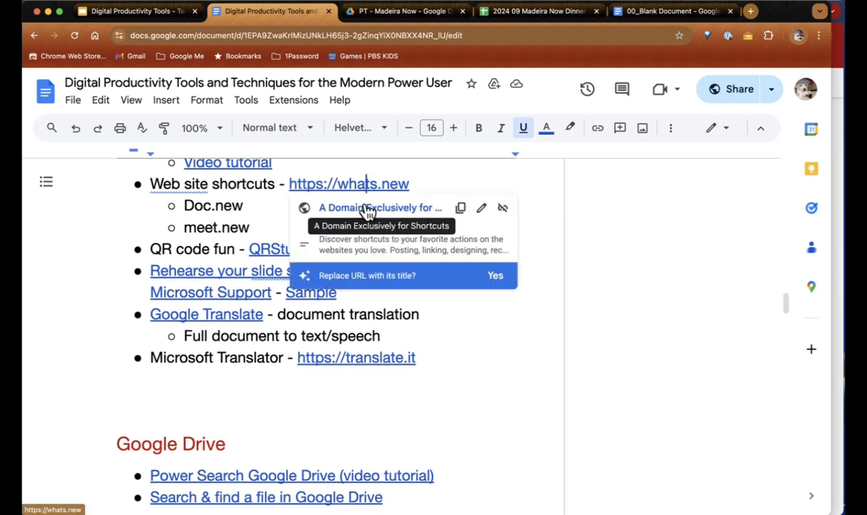
Step: Open Google Registry's whats.new page from the link preview card
left_click(367, 209)
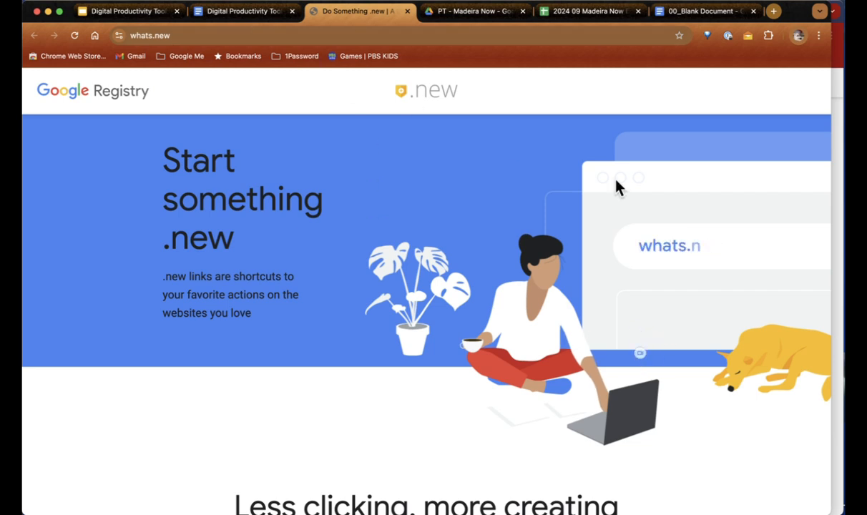
Step: Create a blank Untitled document via doc.new, then enter word.new in a new tab
left_click(270, 34)
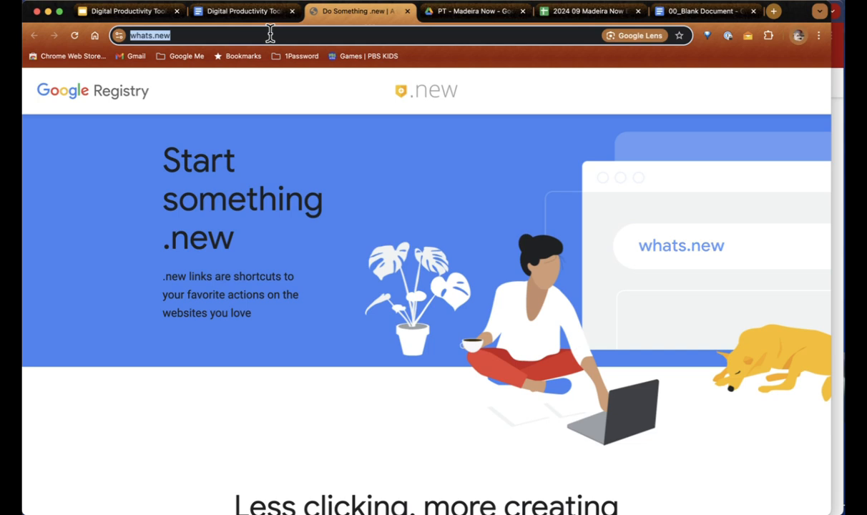
type("doc.")
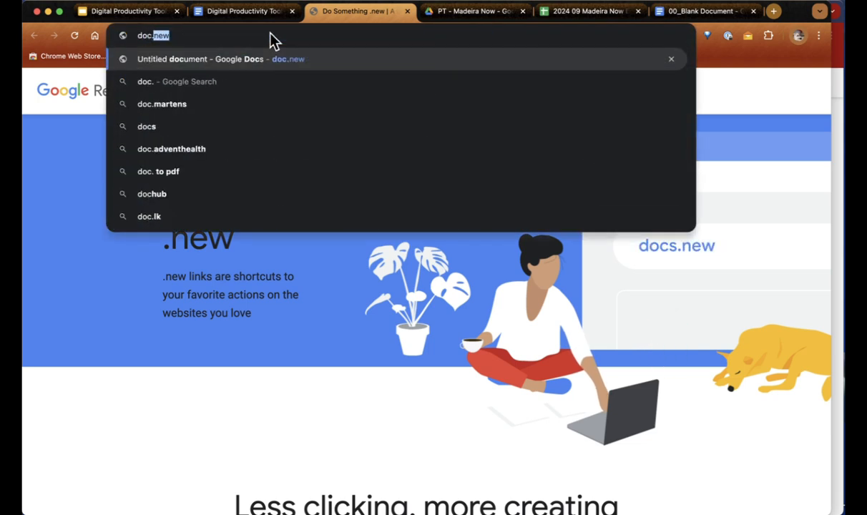
type("new")
key("Return")
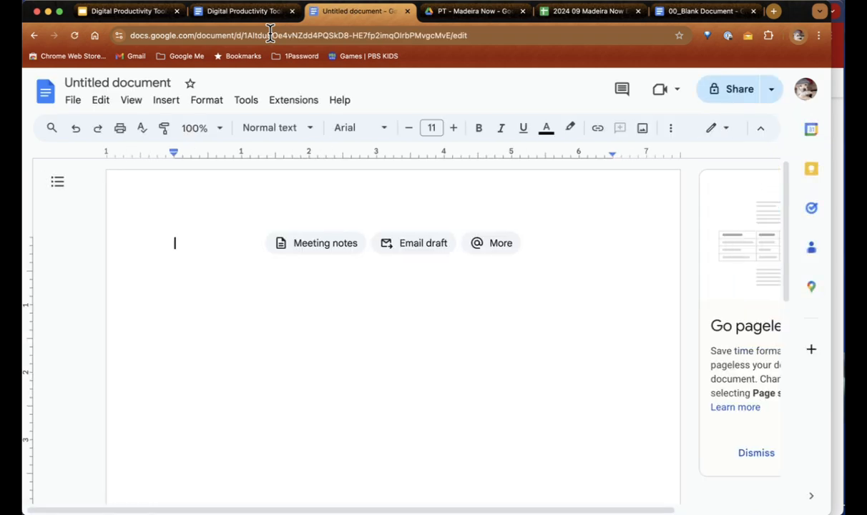
key("super+t")
type("word.new")
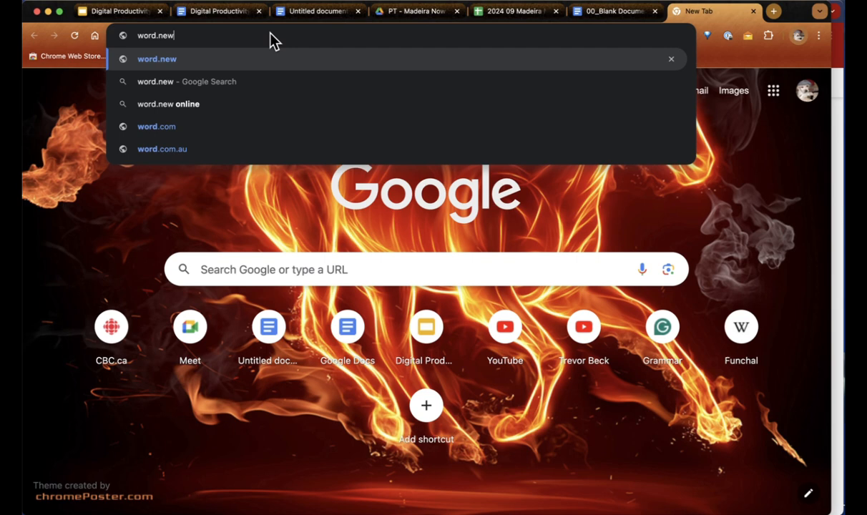
Step: Load word.new to create blank Document 2 in Word, then return to the Untitled Google Doc
key("Return")
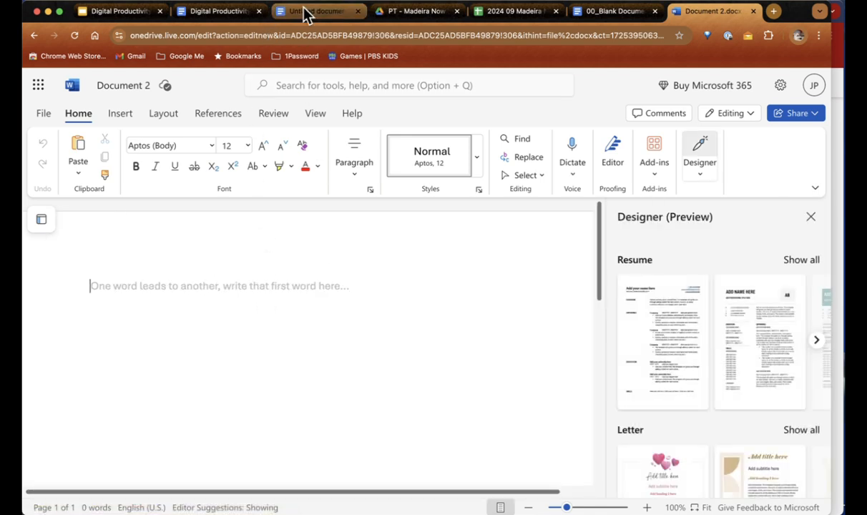
left_click(308, 12)
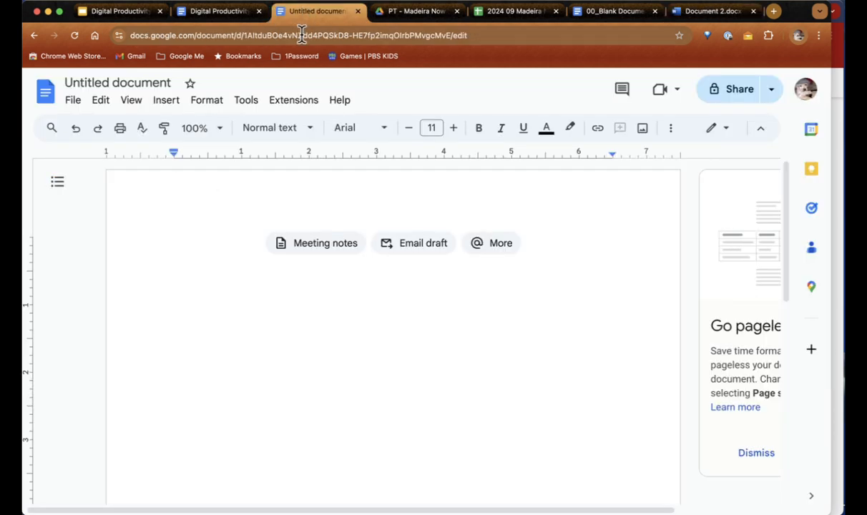
Step: Start a meeting via meet.new, close its tab, then reopen it to the 'Ready to join?' screen
left_click(302, 35)
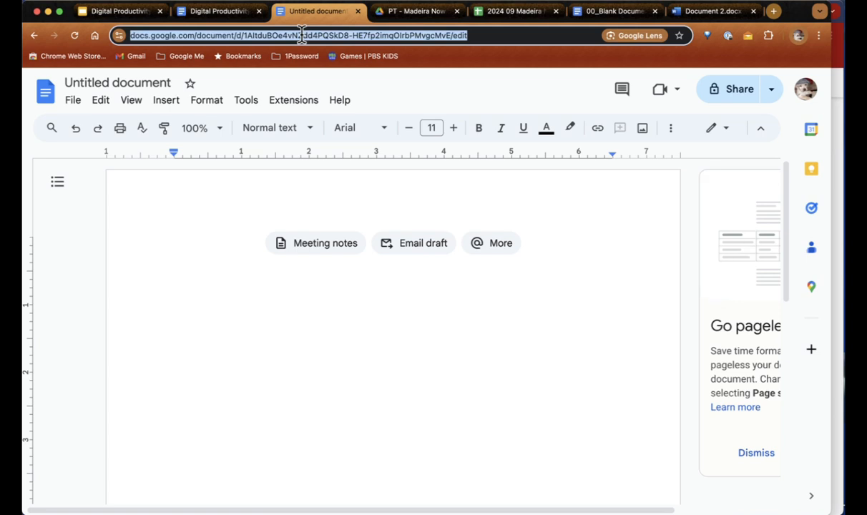
type("meet.new")
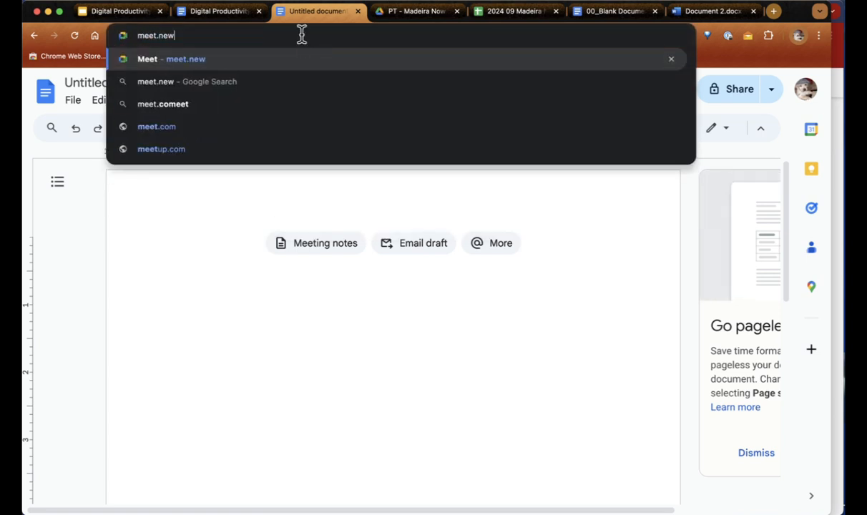
key("Return")
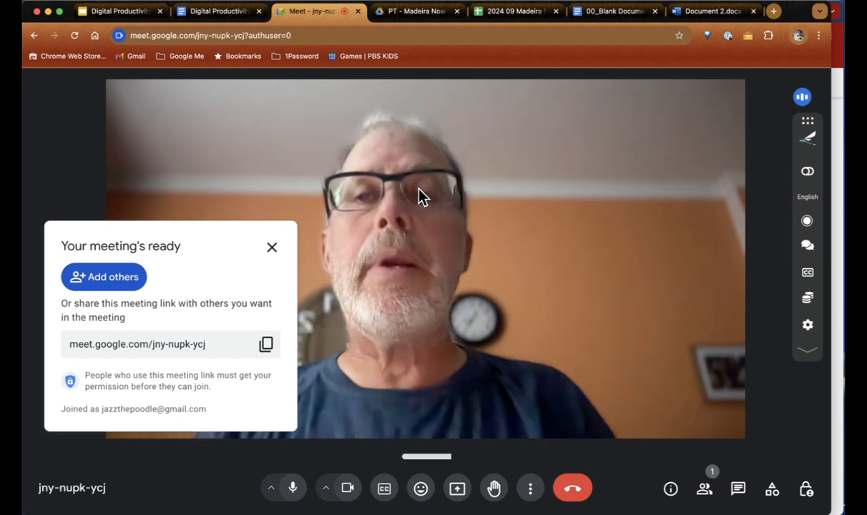
left_click(358, 12)
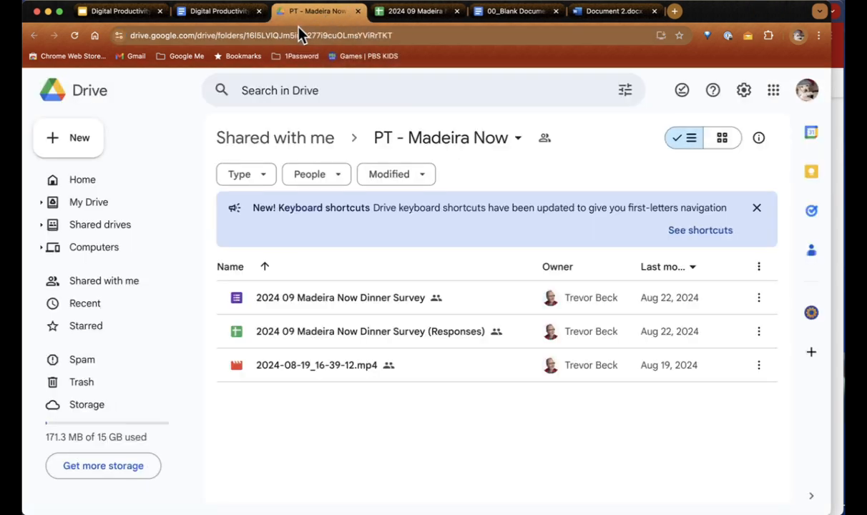
key("super+shift+t")
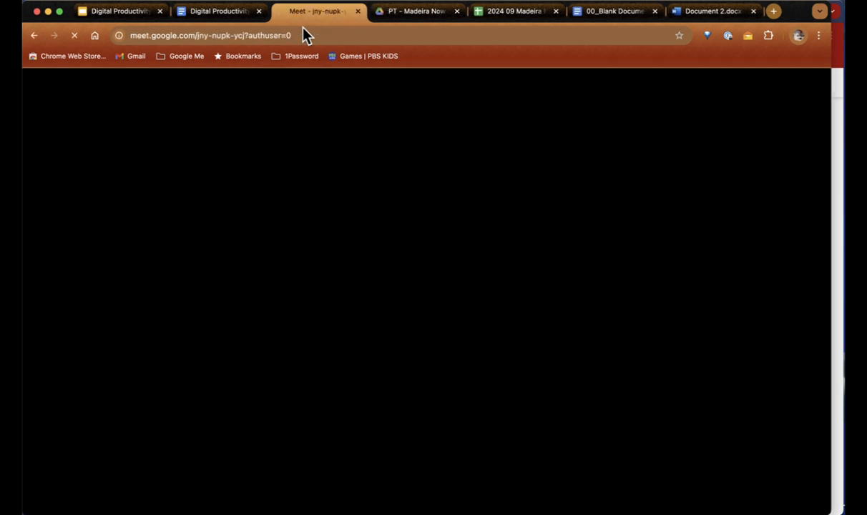
Step: Go back to the whats.new site from history and scroll down its page
right_click(35, 33)
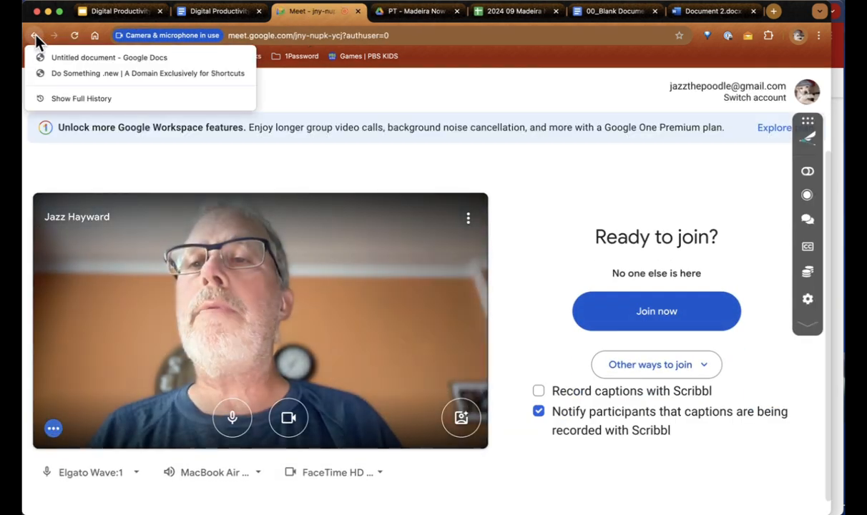
left_click(52, 72)
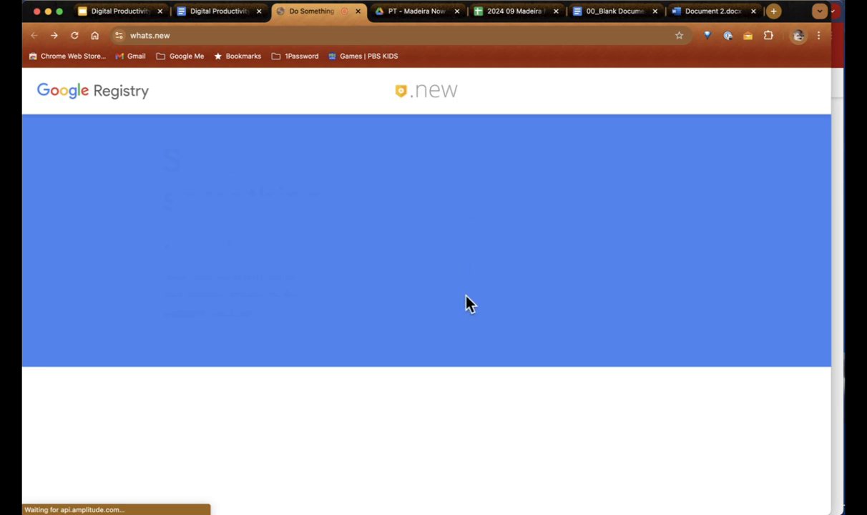
scroll(466, 296, "down", 3)
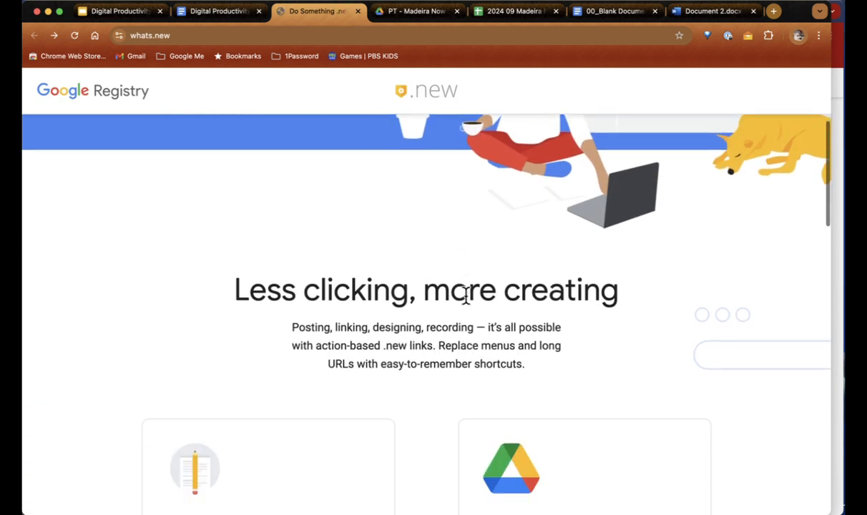
scroll(466, 301, "down", 5)
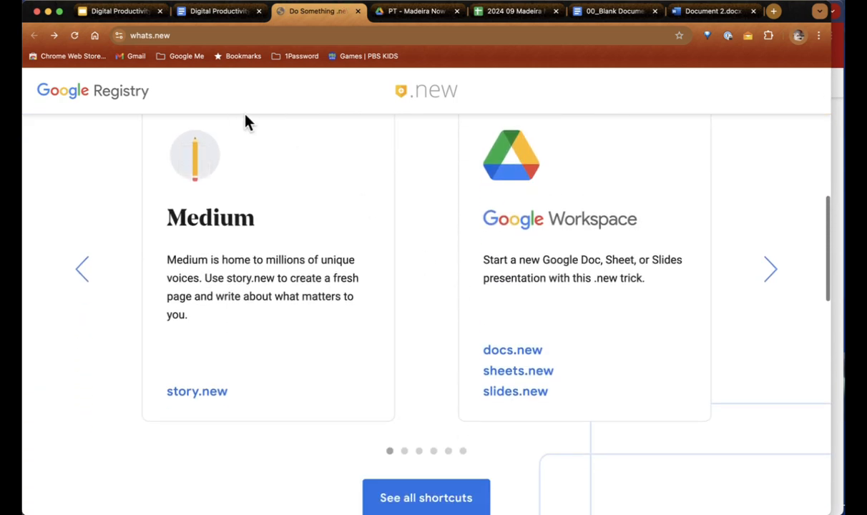
scroll(436, 248, "down", 1)
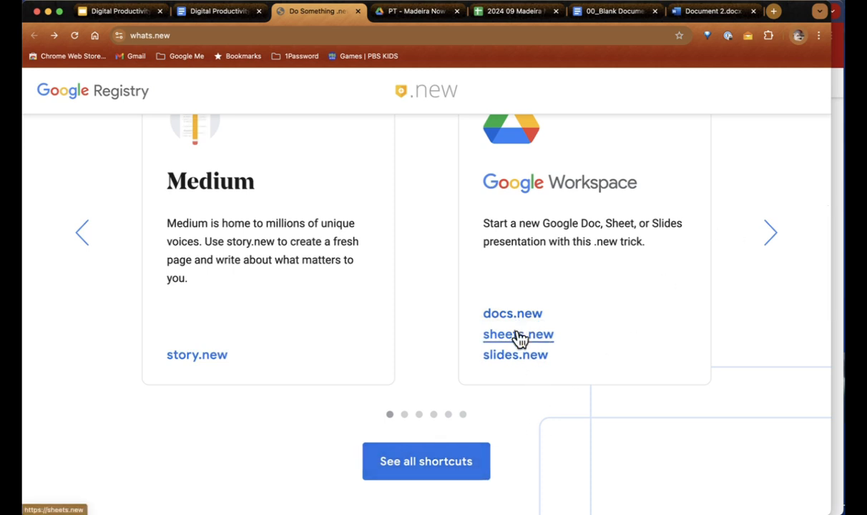
scroll(514, 401, "down", 2)
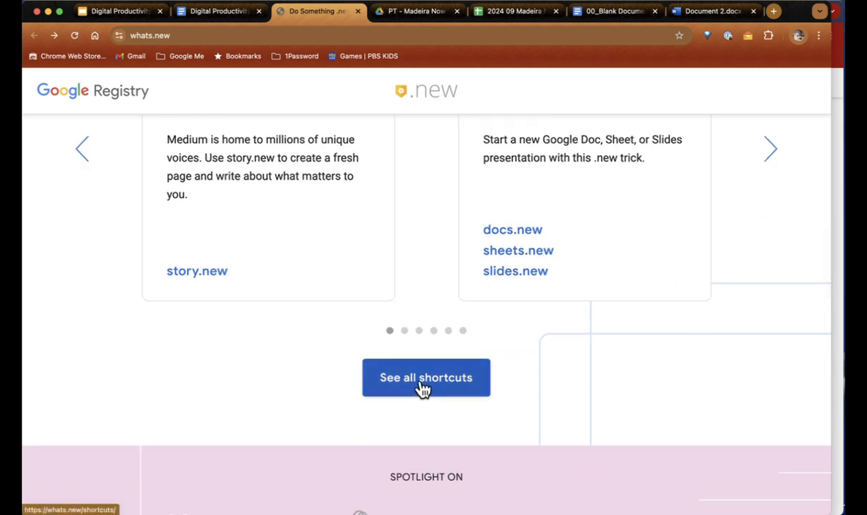
Step: Browse the full directory of .new shortcuts, then return to the Digital Productivity tips doc
left_click(423, 385)
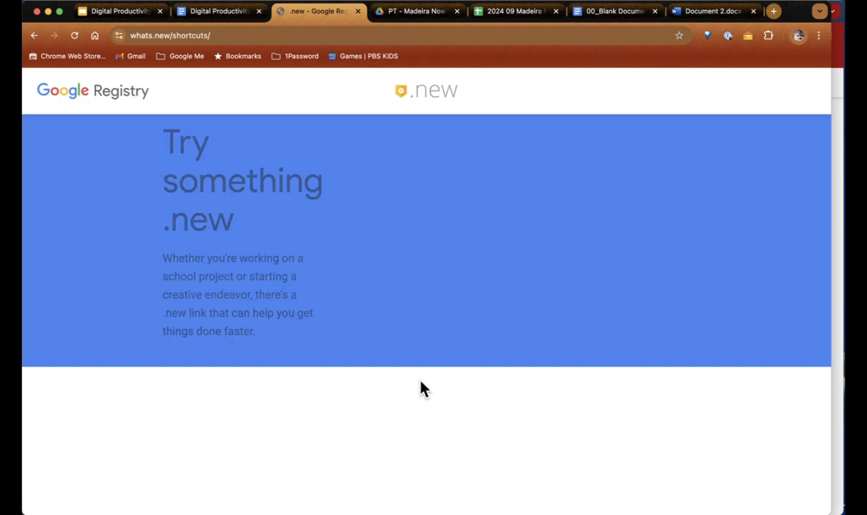
scroll(421, 387, "down", 5)
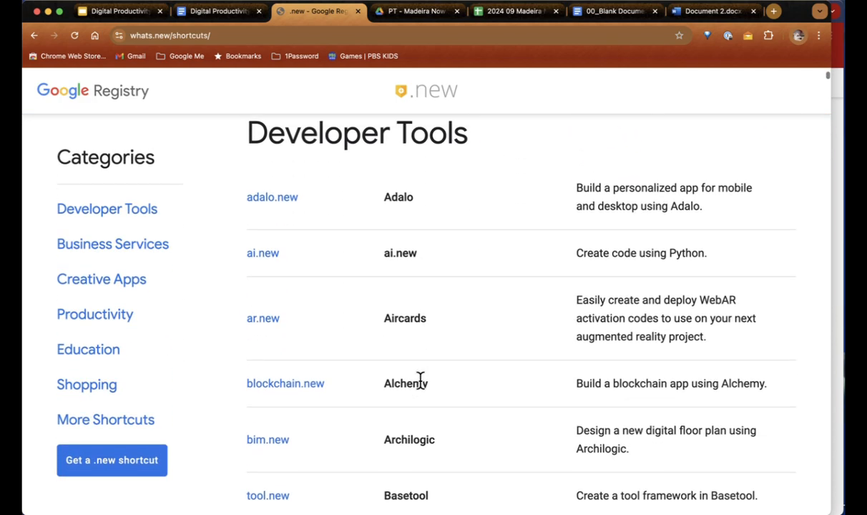
scroll(421, 384, "down", 8)
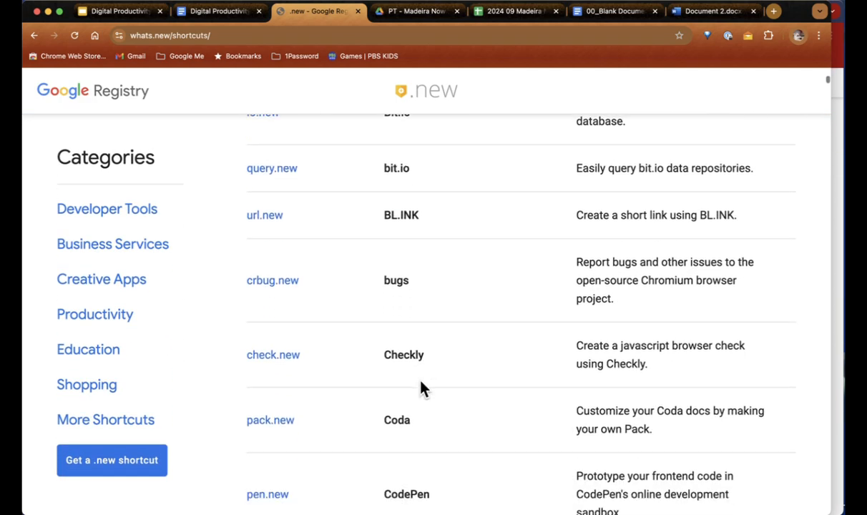
scroll(422, 386, "down", 15)
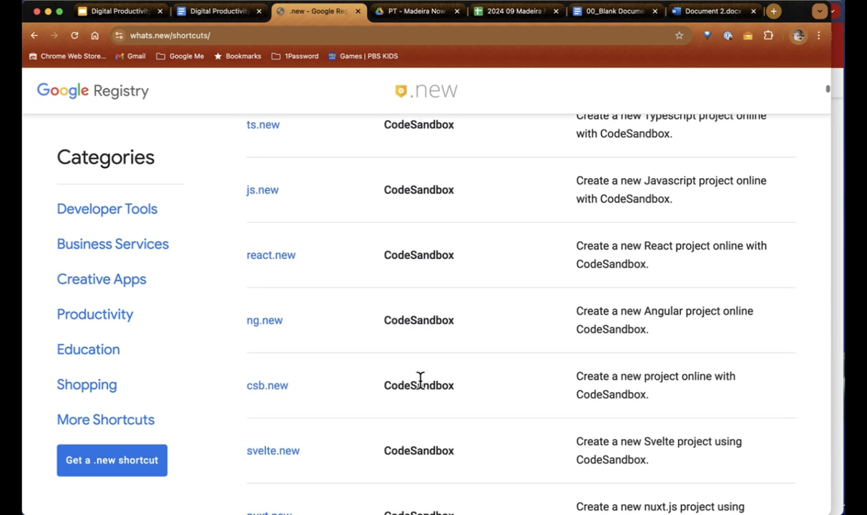
scroll(421, 383, "down", 15)
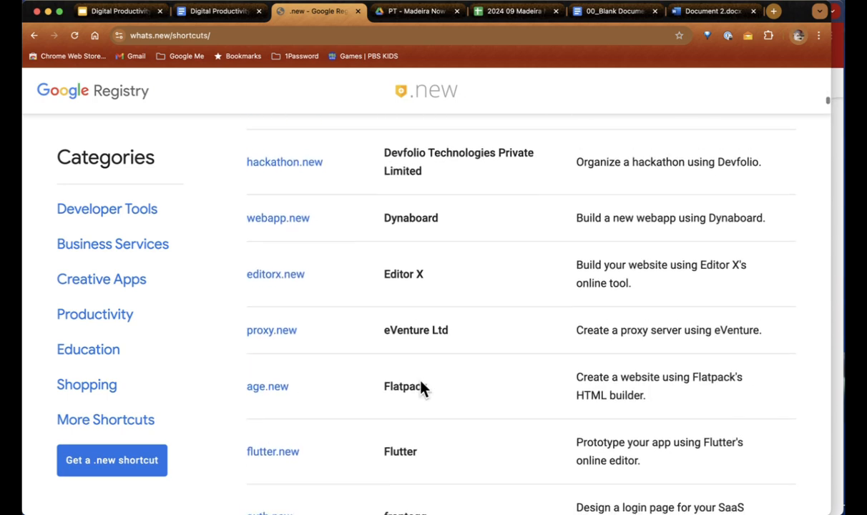
scroll(423, 387, "down", 7)
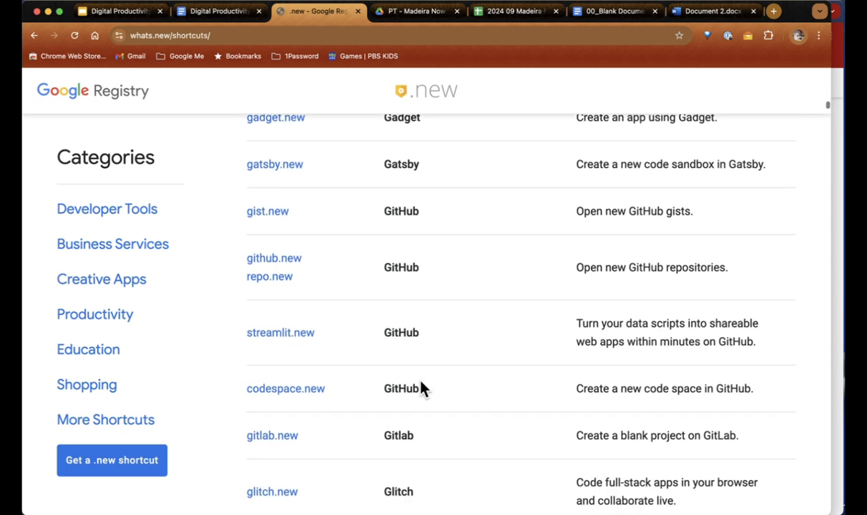
scroll(412, 383, "down", 6)
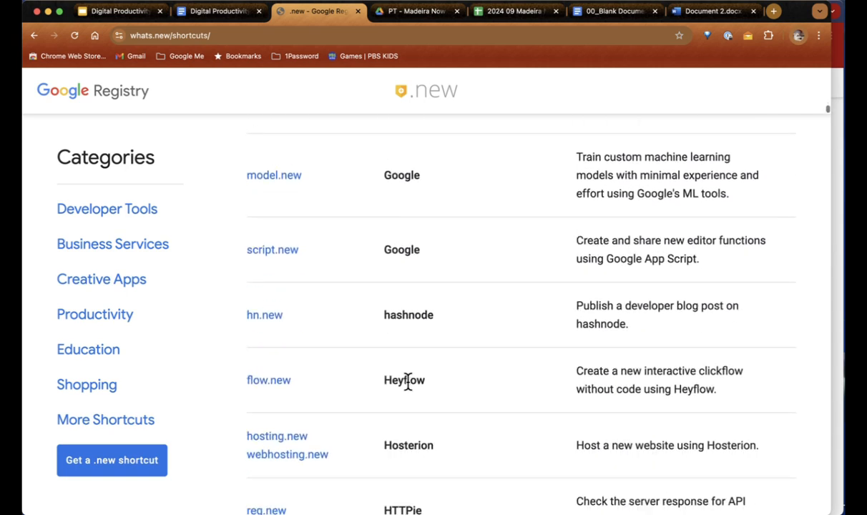
scroll(412, 390, "down", 3)
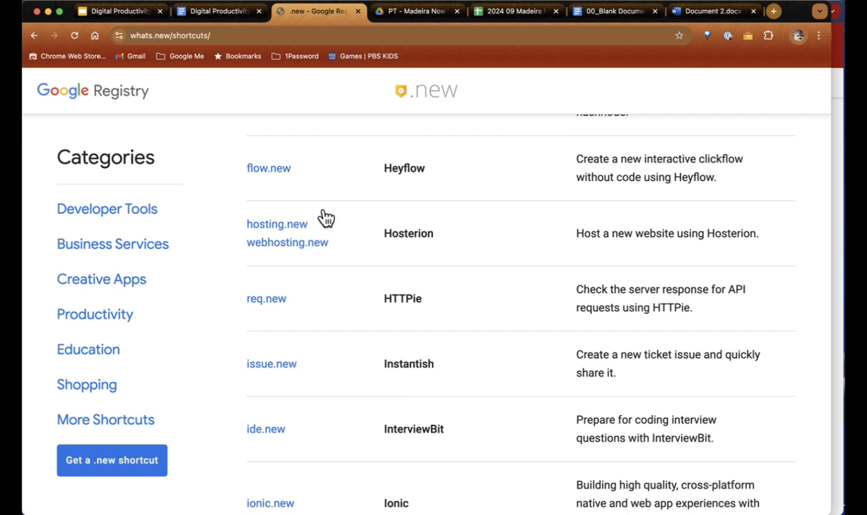
left_click(207, 15)
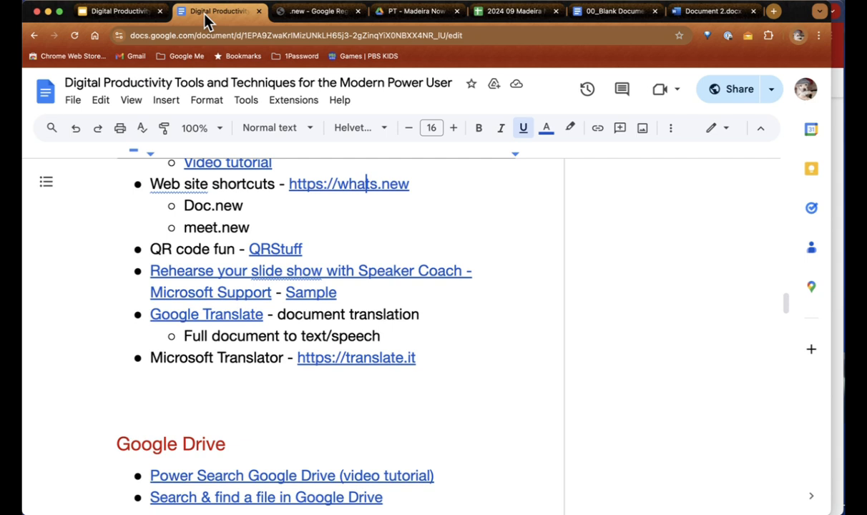
Step: Open the QRStuff site from the doc's link, dismiss the cookie notice, and scroll the generator
left_click(280, 249)
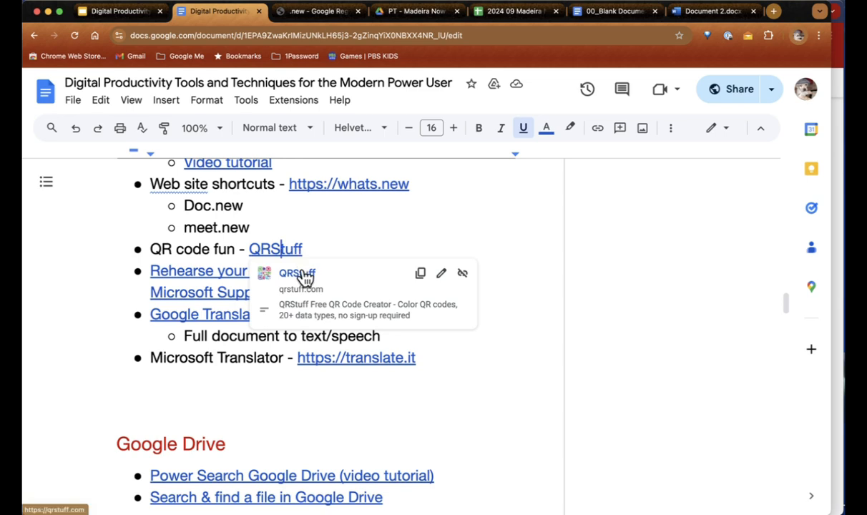
left_click(303, 278)
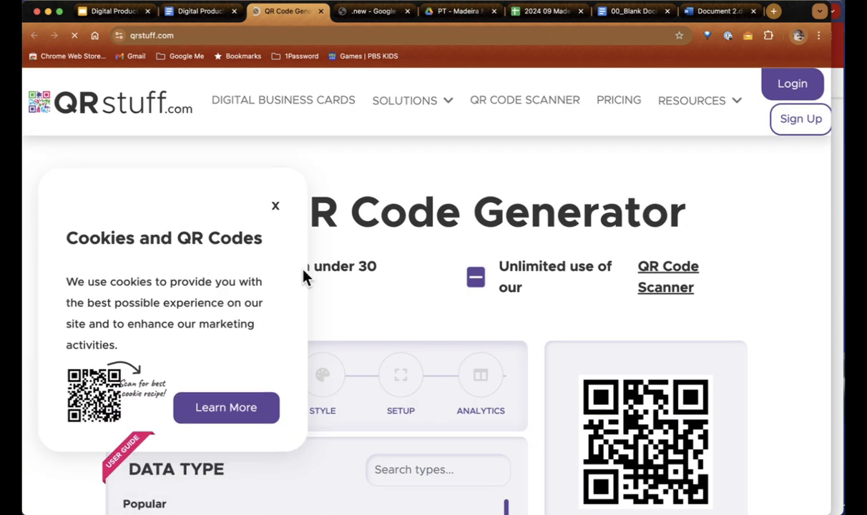
left_click(275, 247)
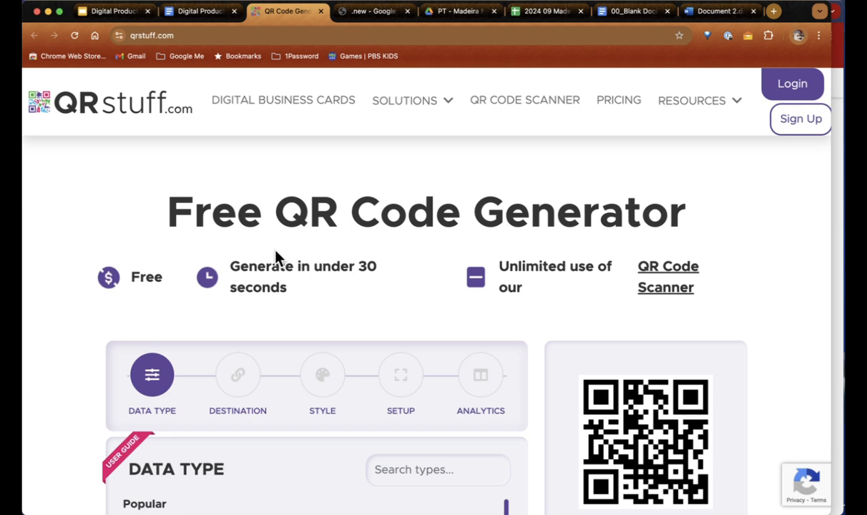
scroll(278, 258, "down", 2)
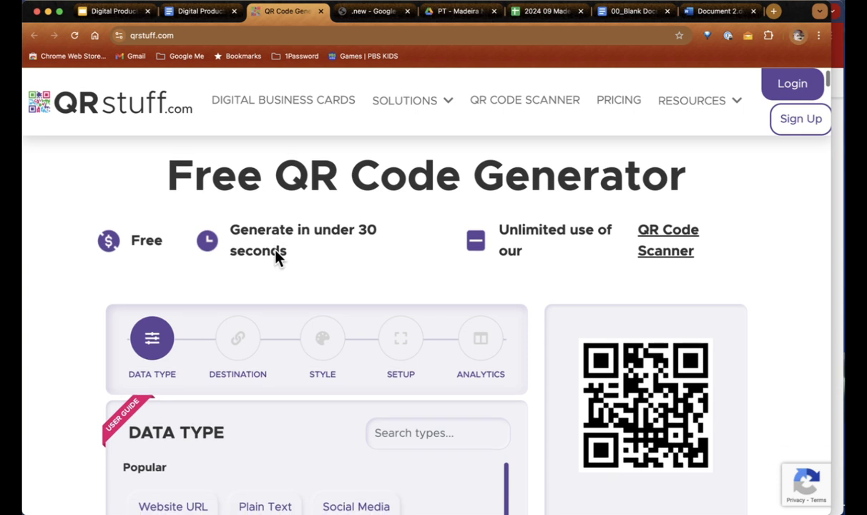
scroll(278, 257, "up", 1)
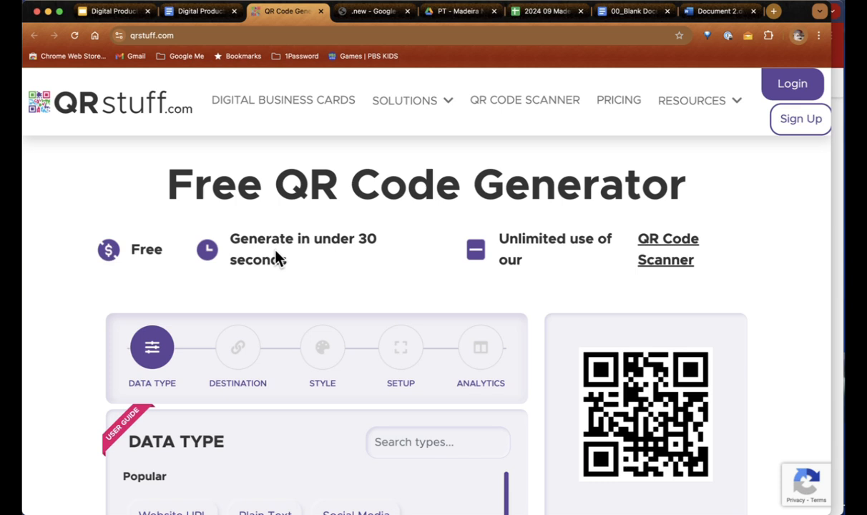
scroll(276, 251, "down", 3)
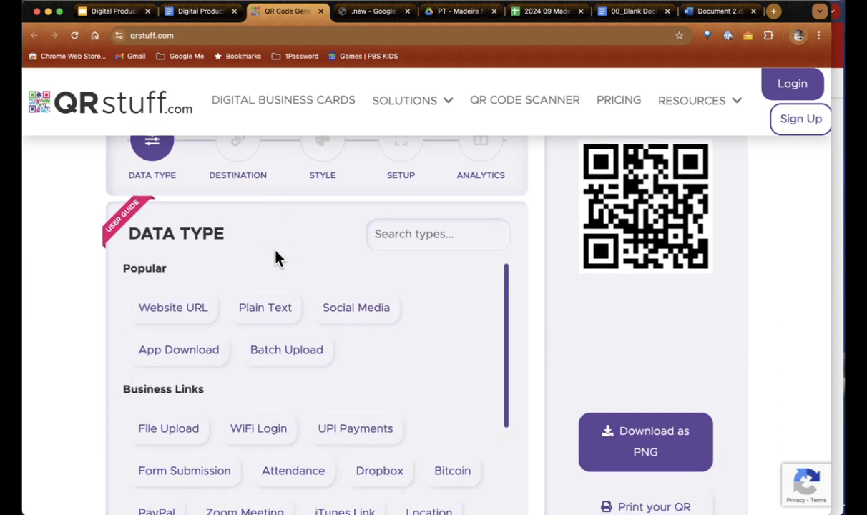
scroll(277, 258, "down", 1)
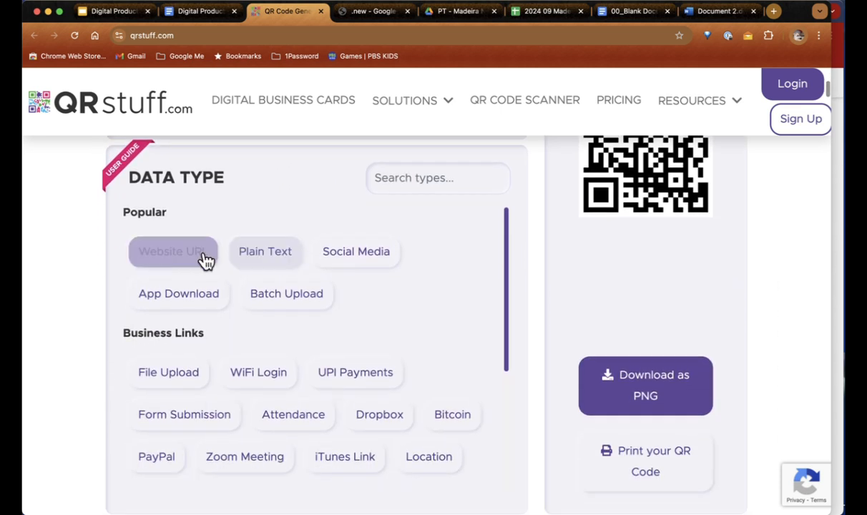
Step: Try the Website URL and Plain Text data types, then choose WiFi Login
left_click(191, 261)
left_click(284, 259)
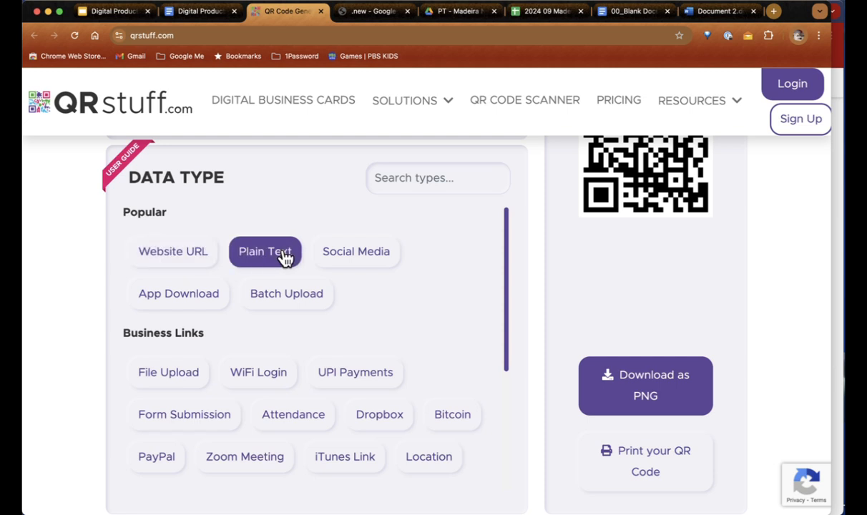
scroll(284, 258, "down", 3)
left_click(261, 277)
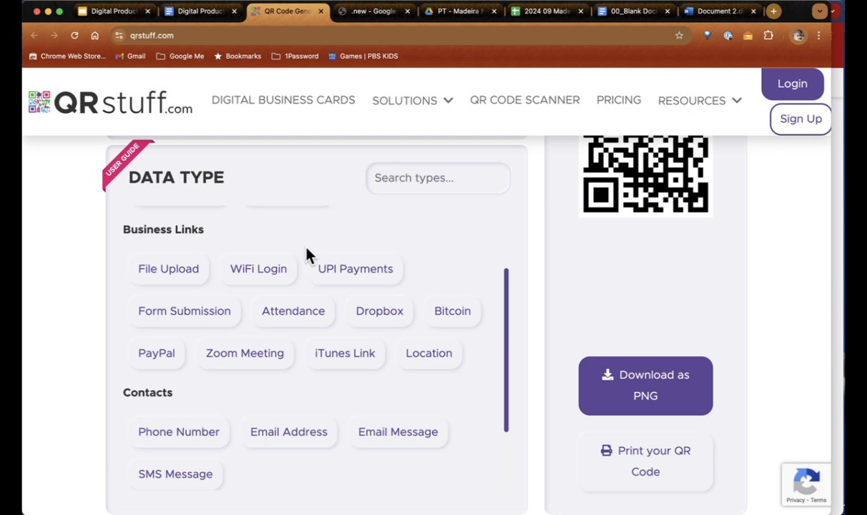
Step: Enter the WiFi network name trevwifi in the network details form
left_click(285, 261)
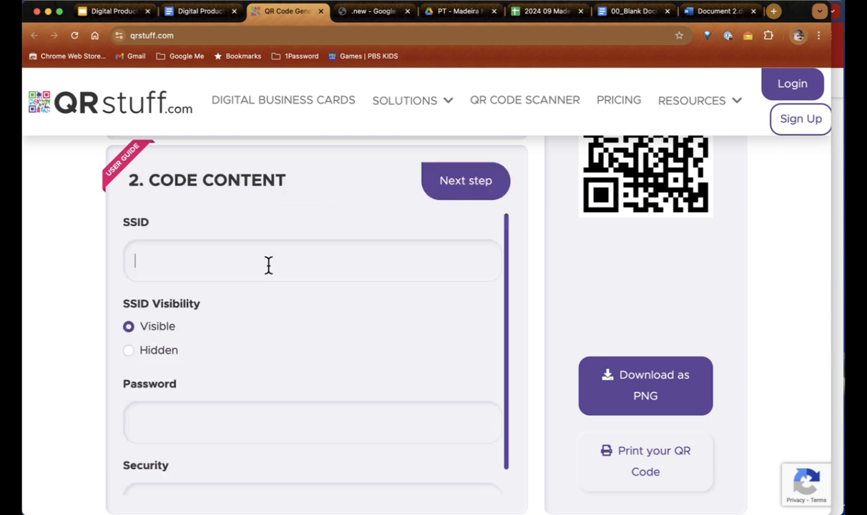
scroll(269, 265, "down", 1)
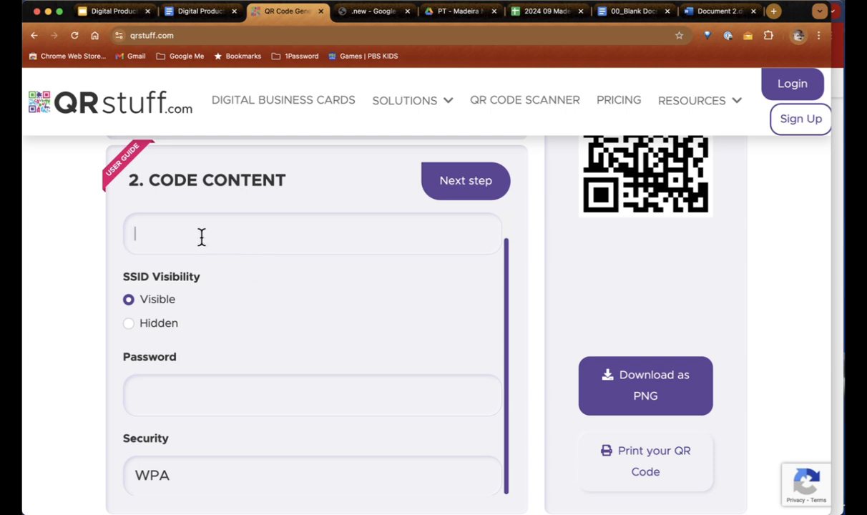
type("trevs")
key("BackSpace")
type("wifi")
Step: Enter the WiFi password and set the network security type to WPA2
left_click(195, 395)
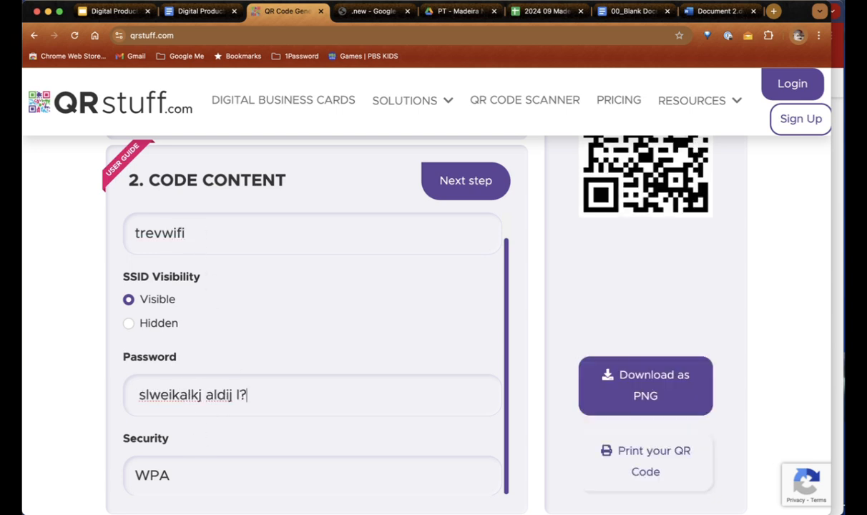
scroll(442, 286, "down", 1)
scroll(442, 287, "down", 2)
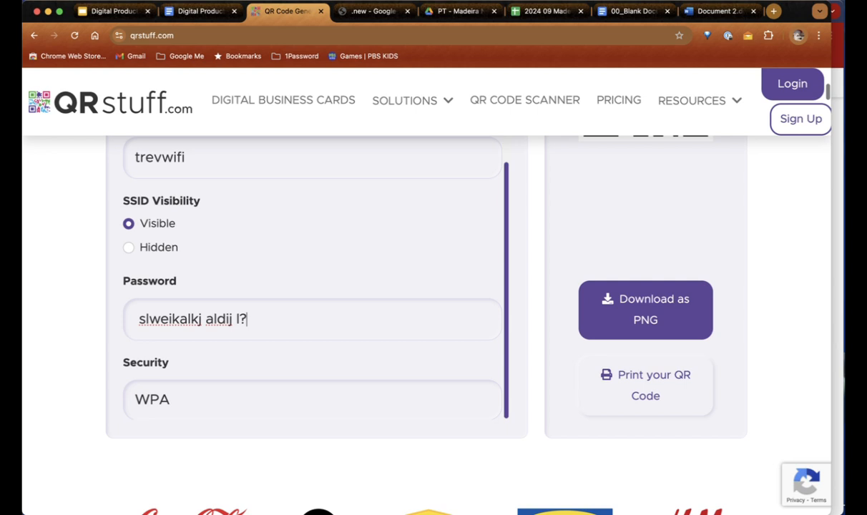
left_click(207, 413)
left_click(206, 424)
scroll(600, 272, "up", 5)
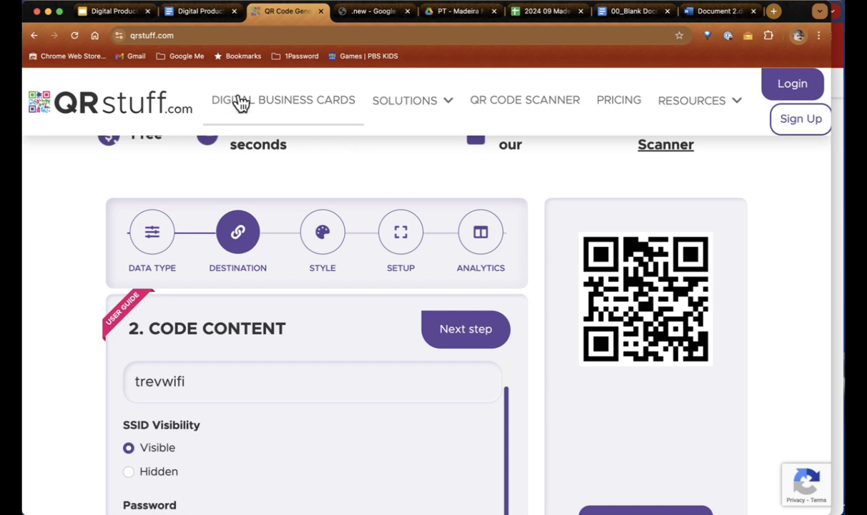
Step: Glance at the Google Docs tips document, then return to the QR code generator
left_click(200, 21)
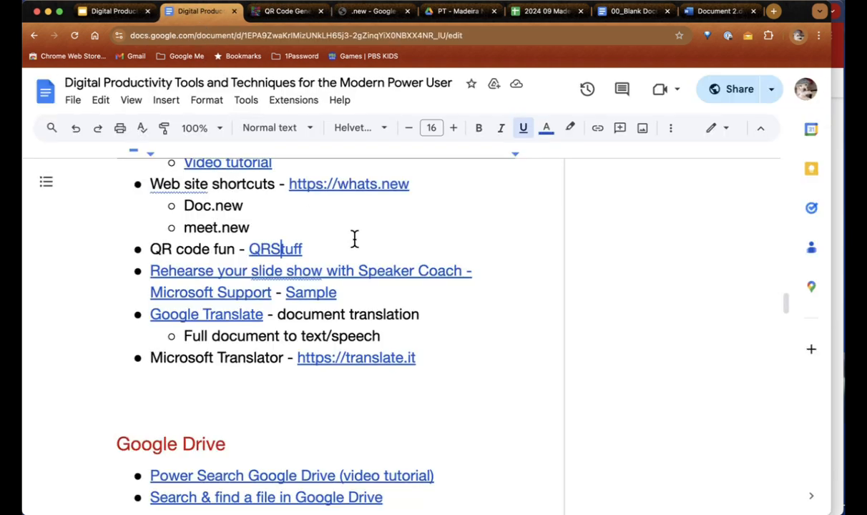
left_click(286, 16)
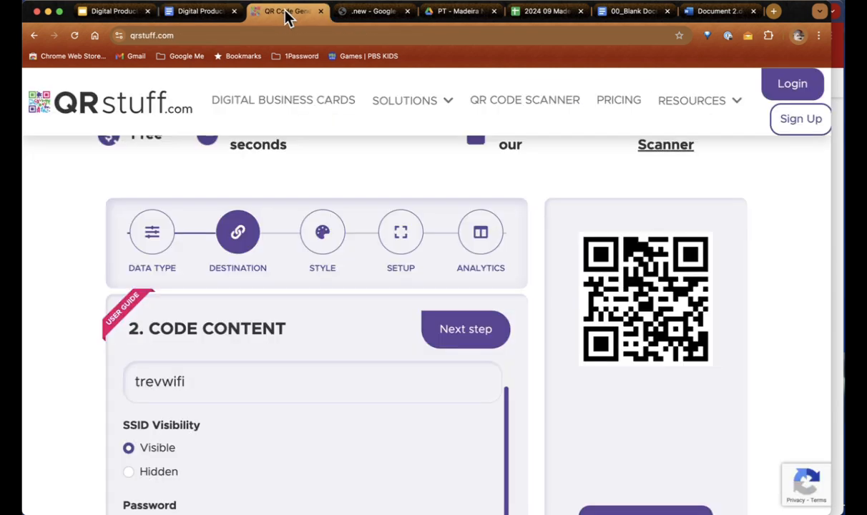
scroll(260, 350, "down", 2)
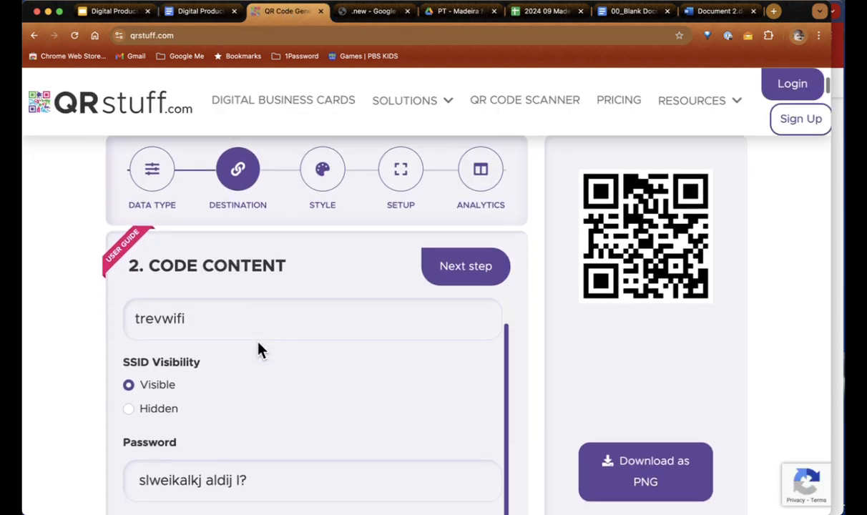
scroll(257, 349, "up", 2)
Step: Browse the QR code types list, try Event, then close the QRStuff tab
left_click(155, 243)
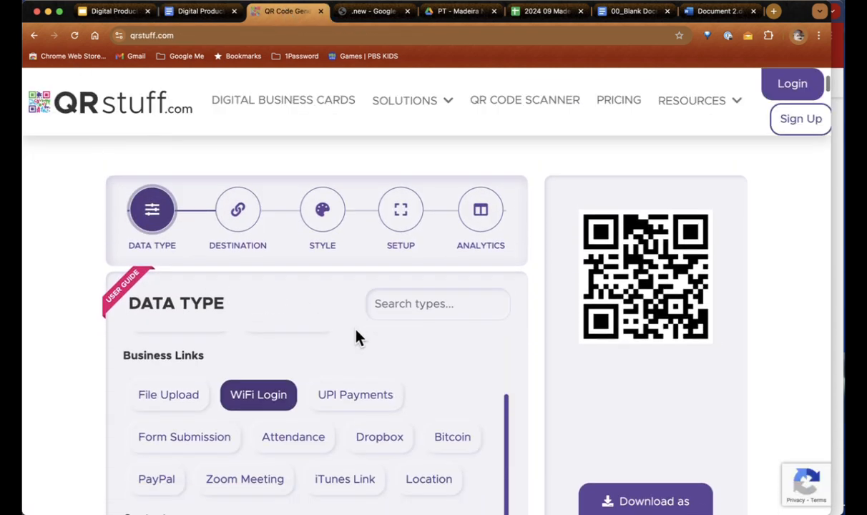
scroll(356, 338, "down", 5)
scroll(357, 338, "down", 3)
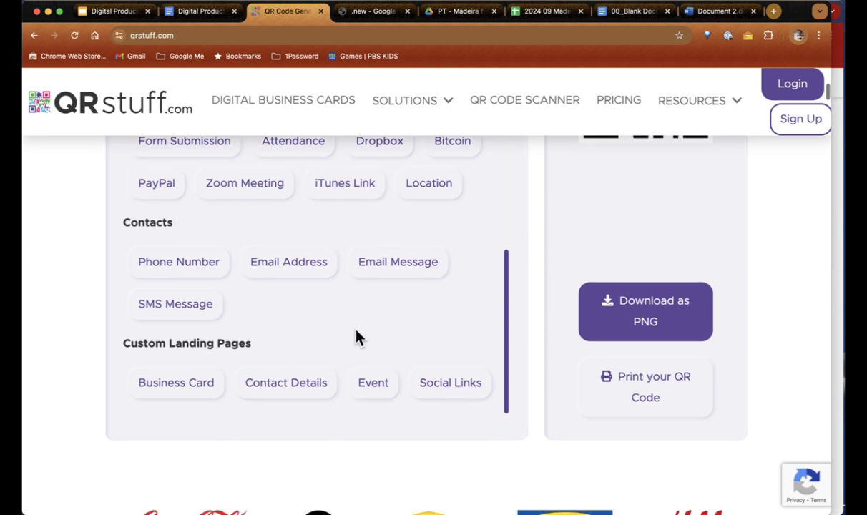
left_click(358, 333)
scroll(358, 338, "down", 1)
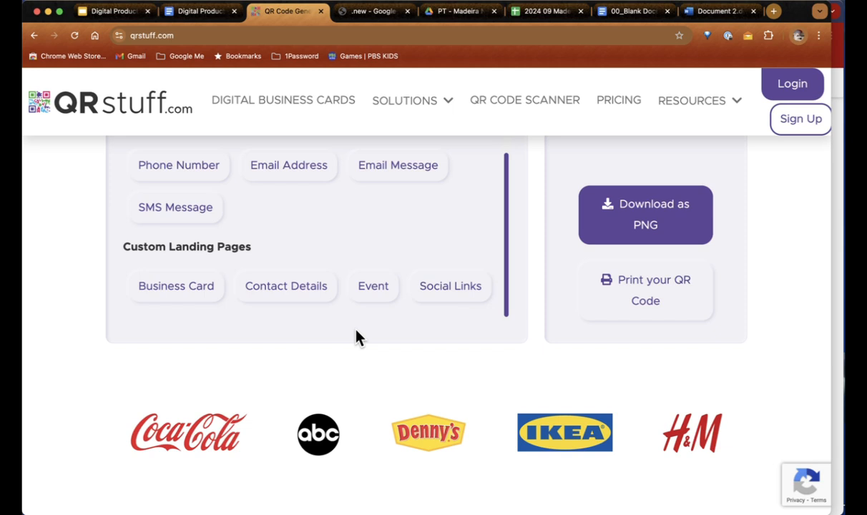
key("super+w")
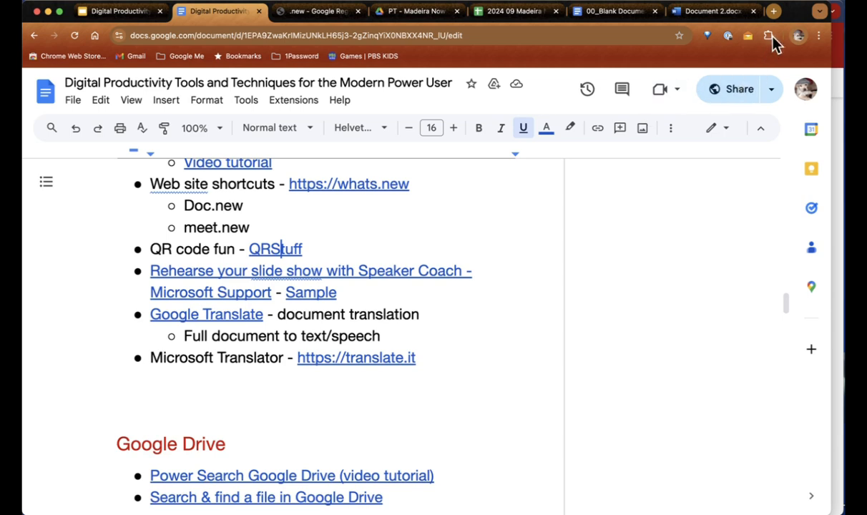
Step: Create a blank presentation via powerpoint.new in a new tab and show the Slide Show options
left_click(775, 12)
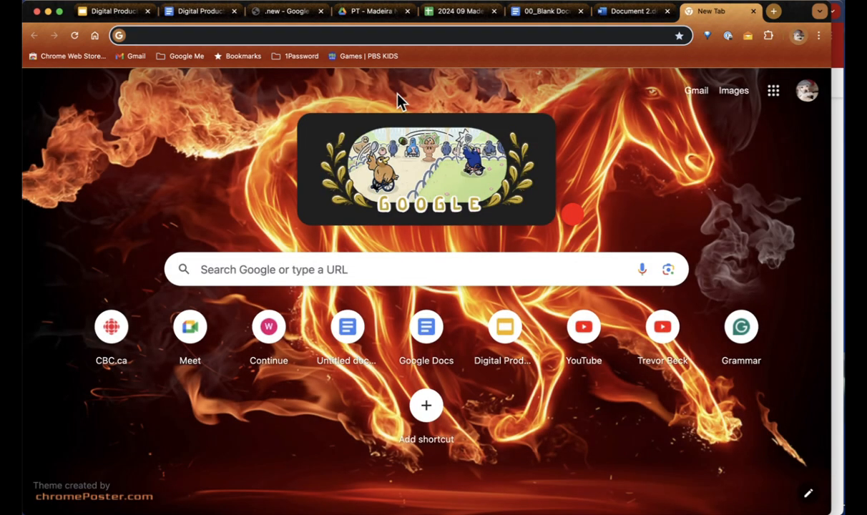
type("powerpoint")
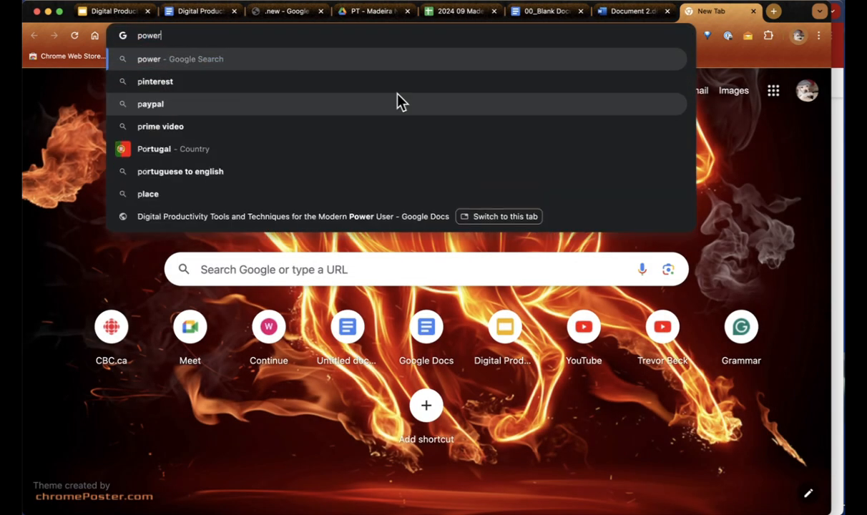
type(".new")
key("Return")
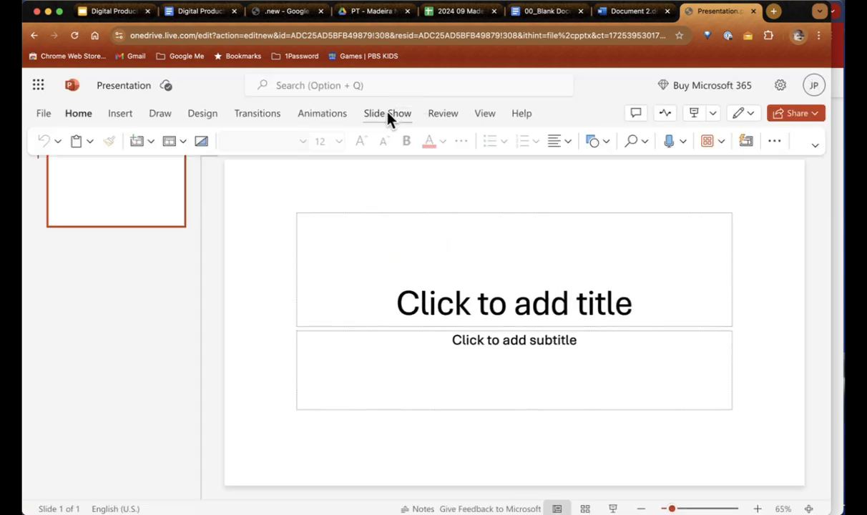
left_click(389, 115)
left_click(389, 117)
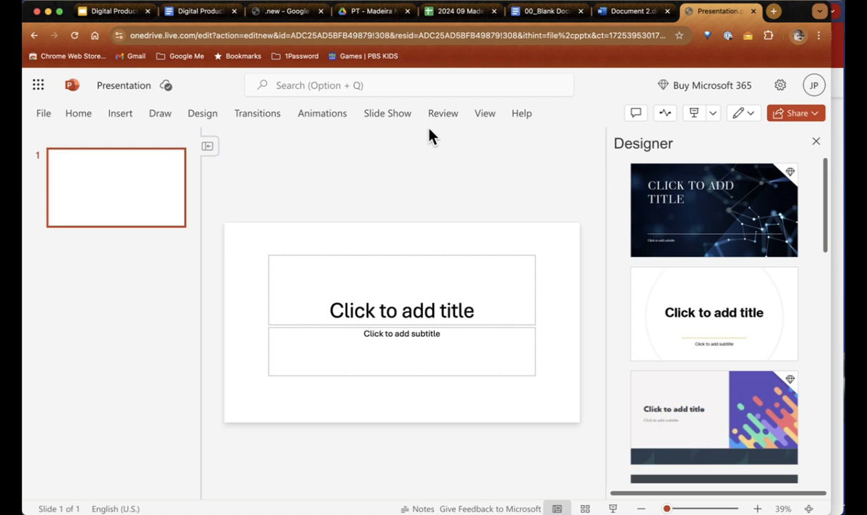
left_click(400, 116)
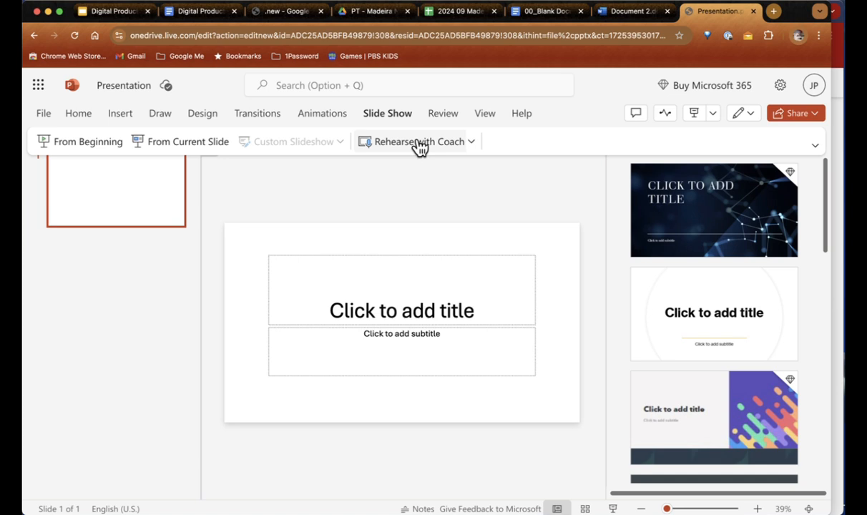
Step: Run Rehearse with Coach with microphone access, speak, pause, and end the show for the report
left_click(403, 111)
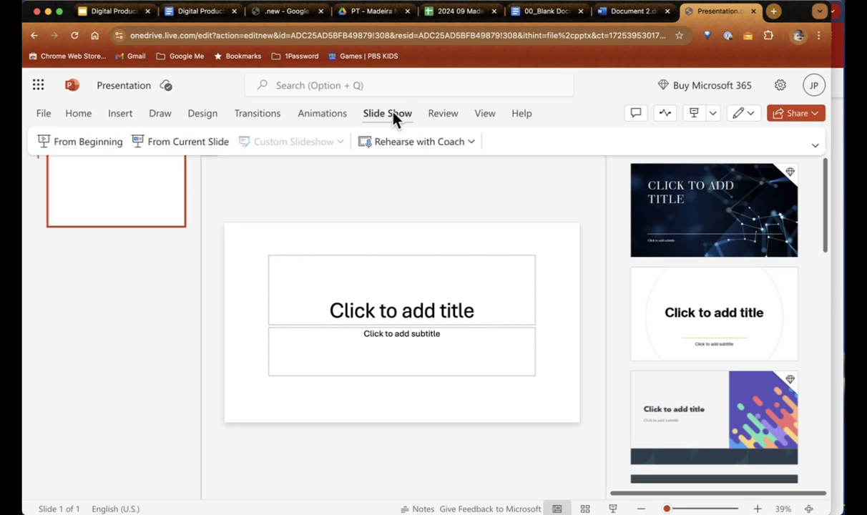
left_click(411, 146)
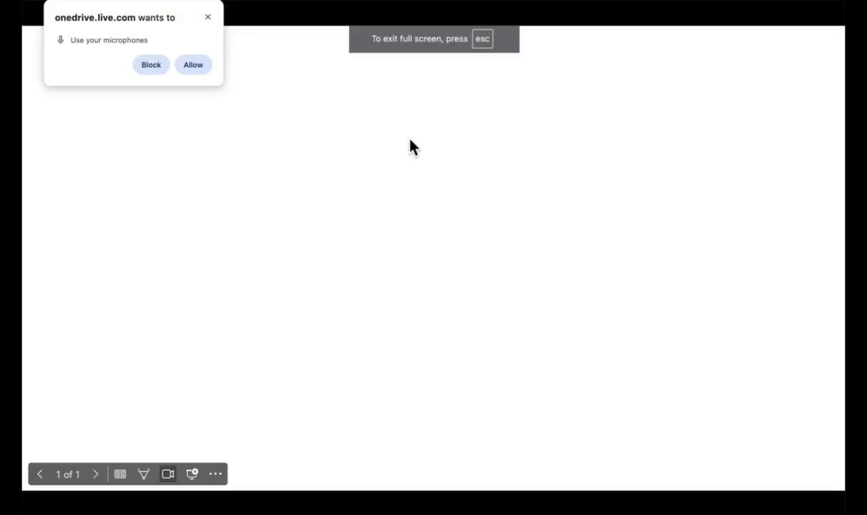
left_click(192, 65)
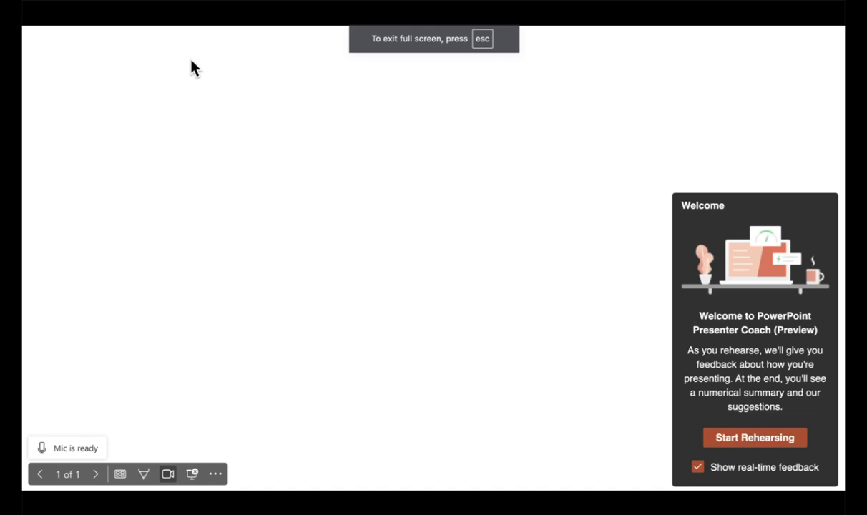
left_click(759, 440)
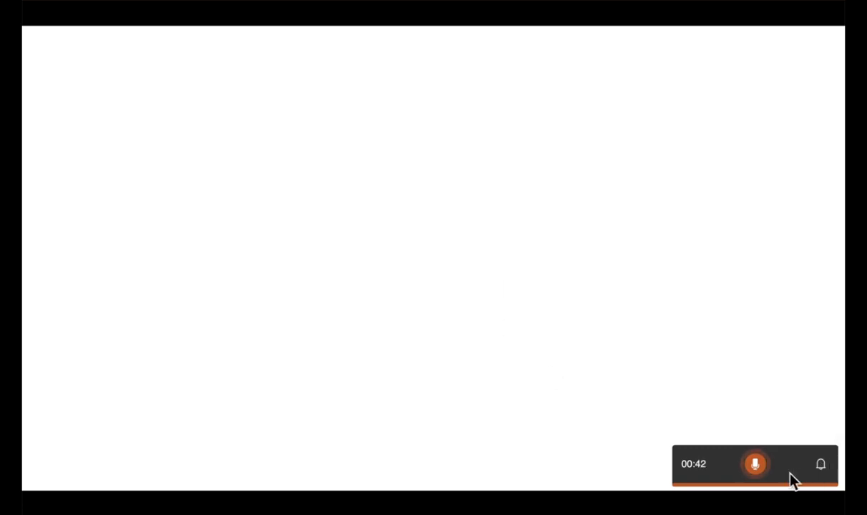
left_click(755, 464)
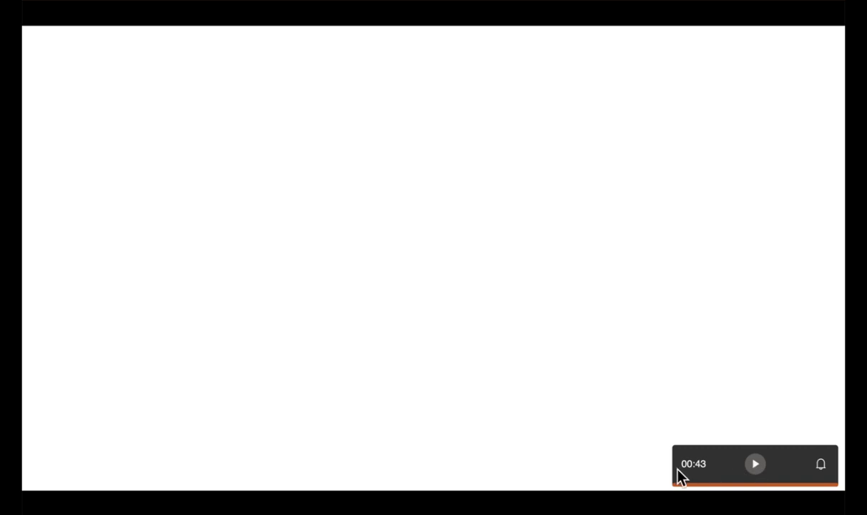
left_click(757, 405)
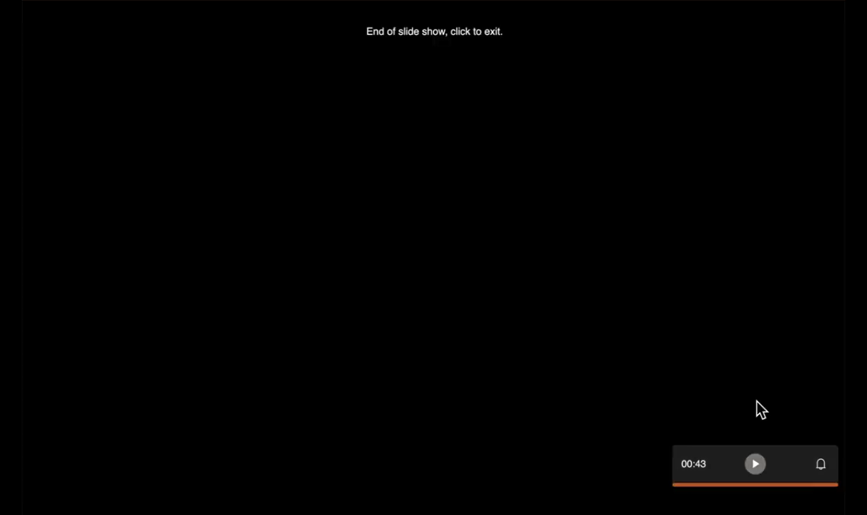
left_click(757, 402)
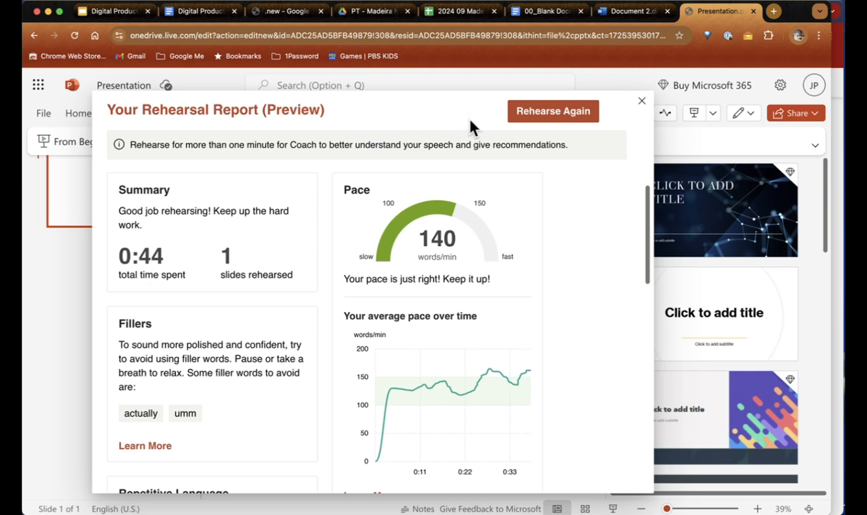
Step: Scroll through the Rehearsal Report's pace, filler and pronunciation feedback, then close it
scroll(236, 303, "down", 3)
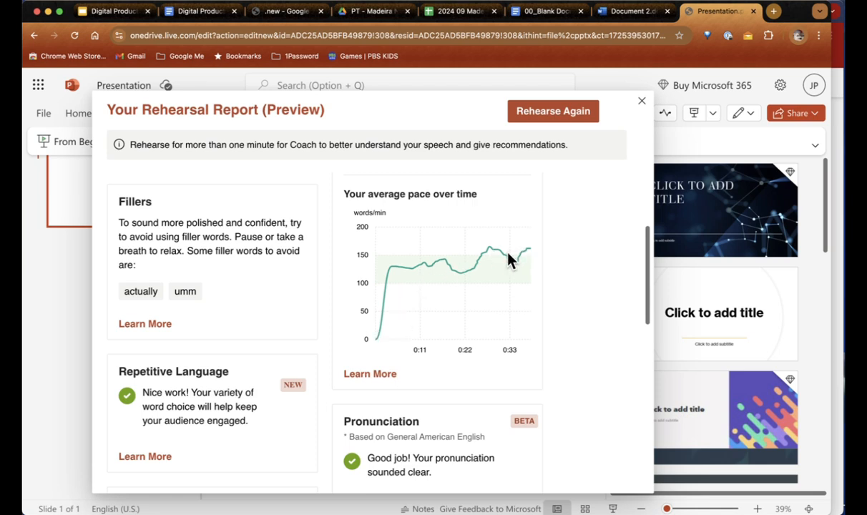
scroll(505, 259, "down", 2)
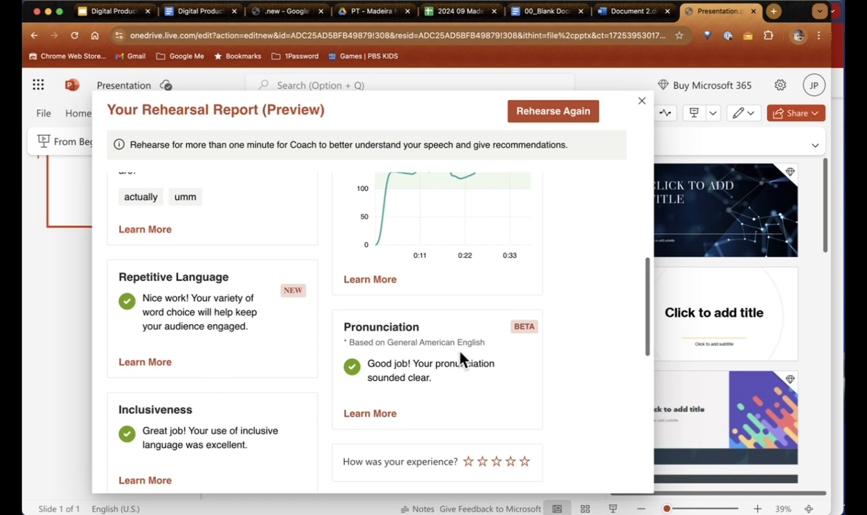
scroll(462, 360, "up", 5)
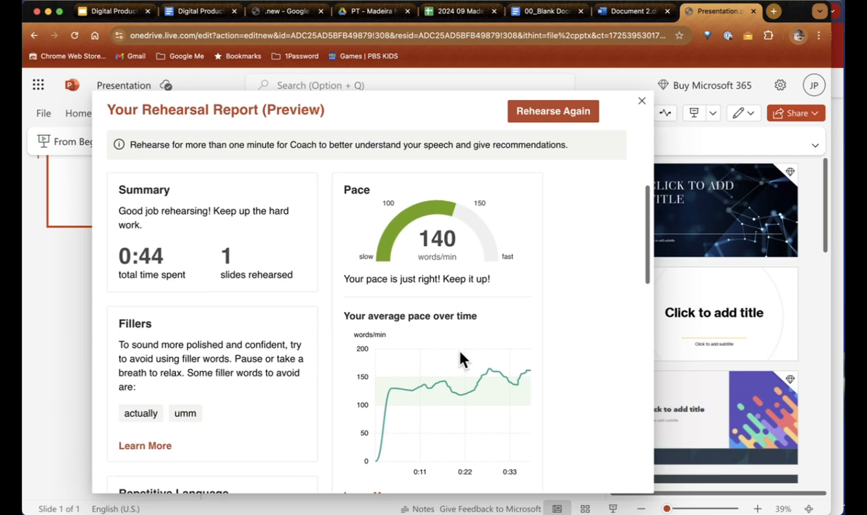
left_click(642, 103)
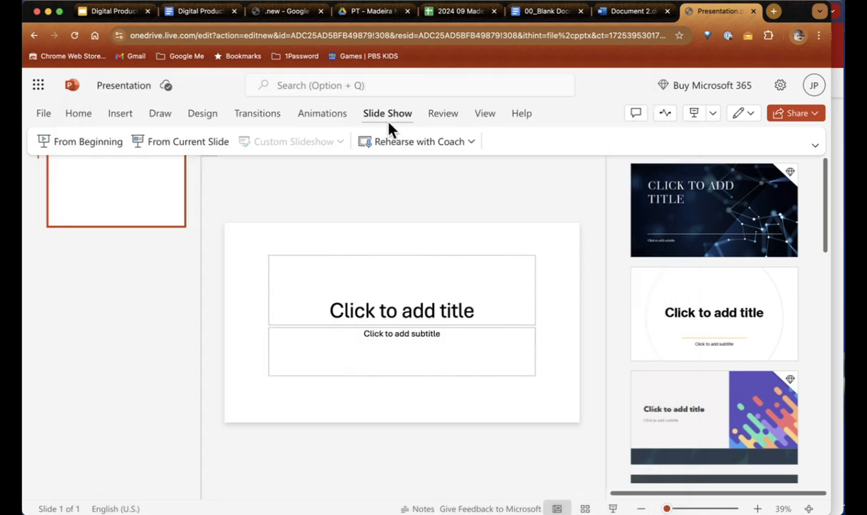
Step: Close the PowerPoint tab and begin entering translate.google.com in a new tab
key("super+w")
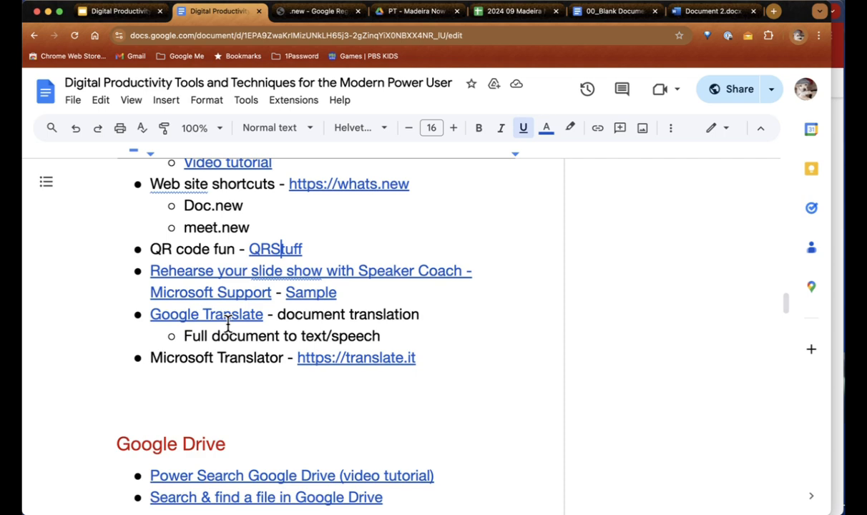
key("super+t")
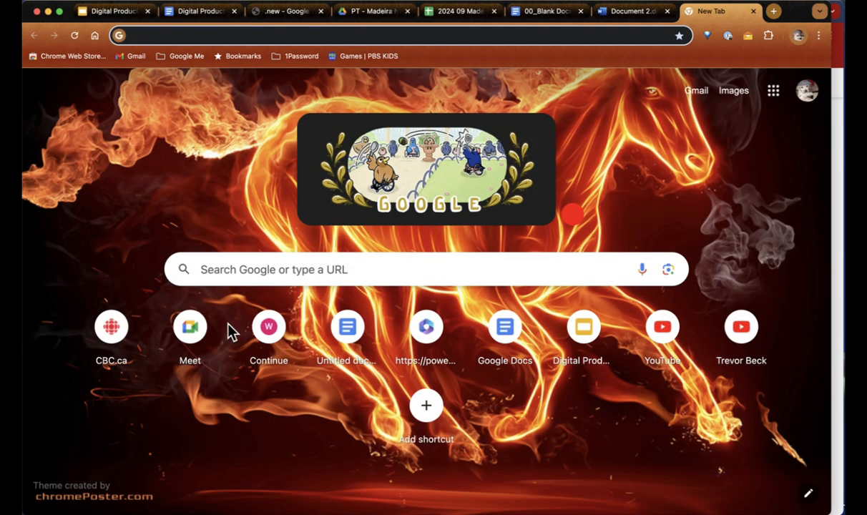
type("transl")
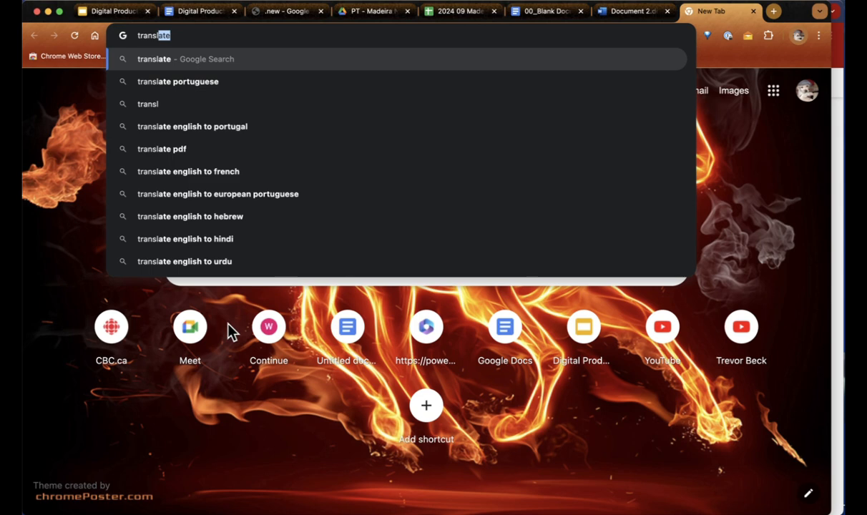
type("ate.,")
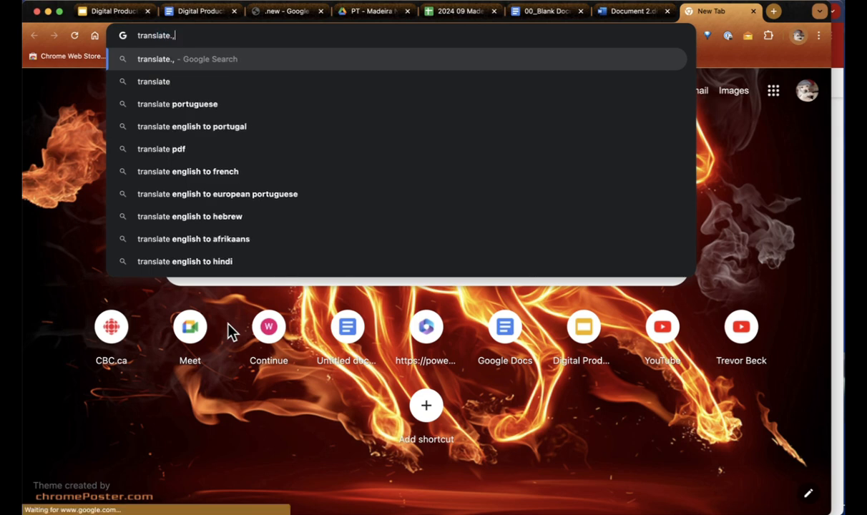
key("BackSpace")
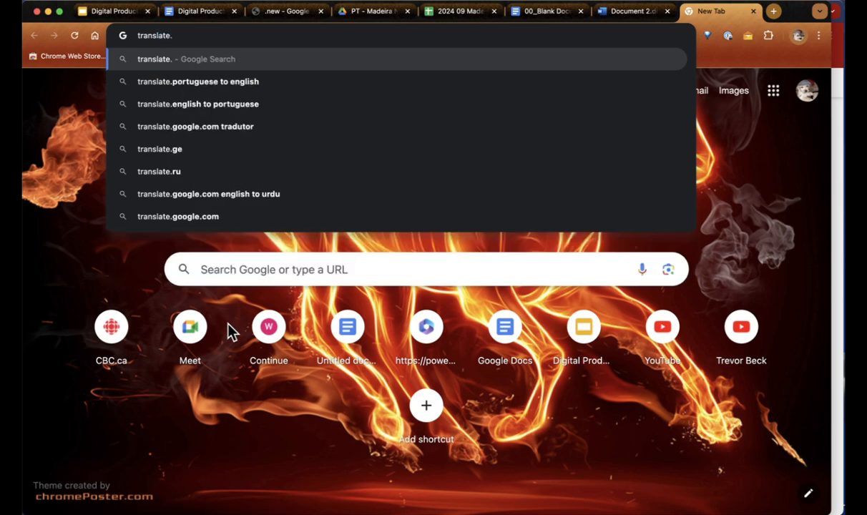
Step: Load translate.google.com and switch to its Documents mode for translating .docx, .pdf, .pptx or .xlsx files
type("google.com")
key("Return")
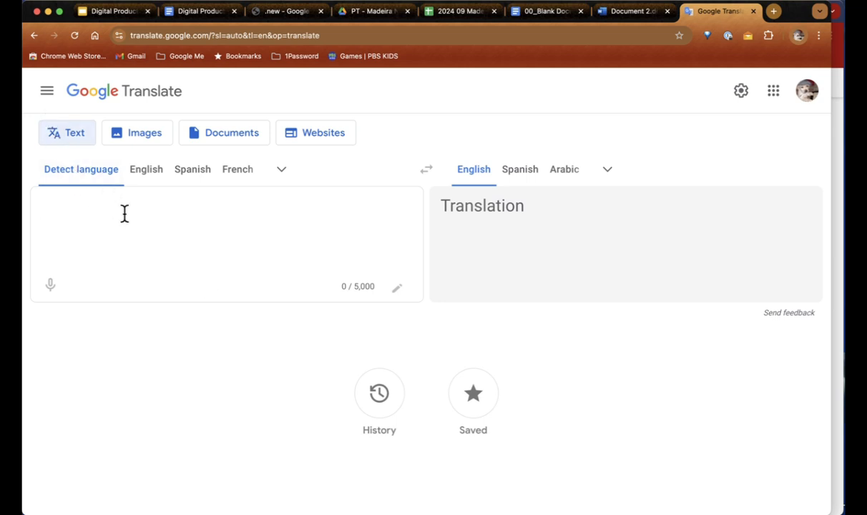
left_click(231, 139)
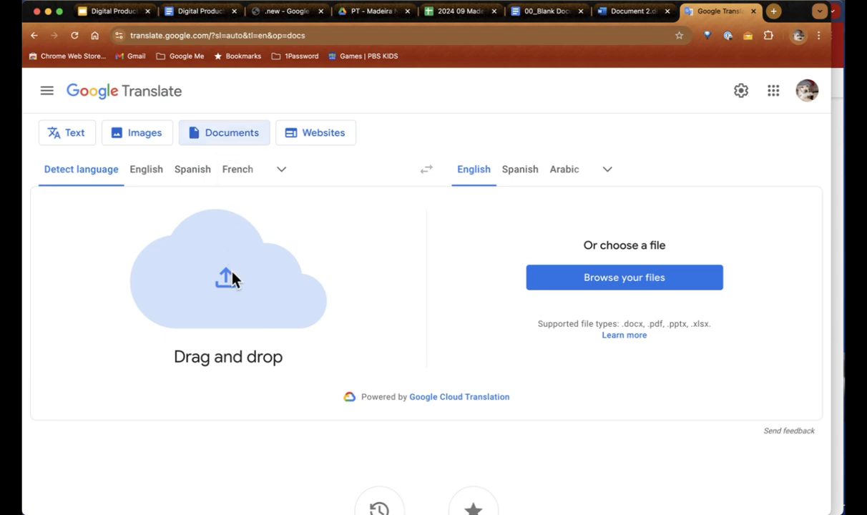
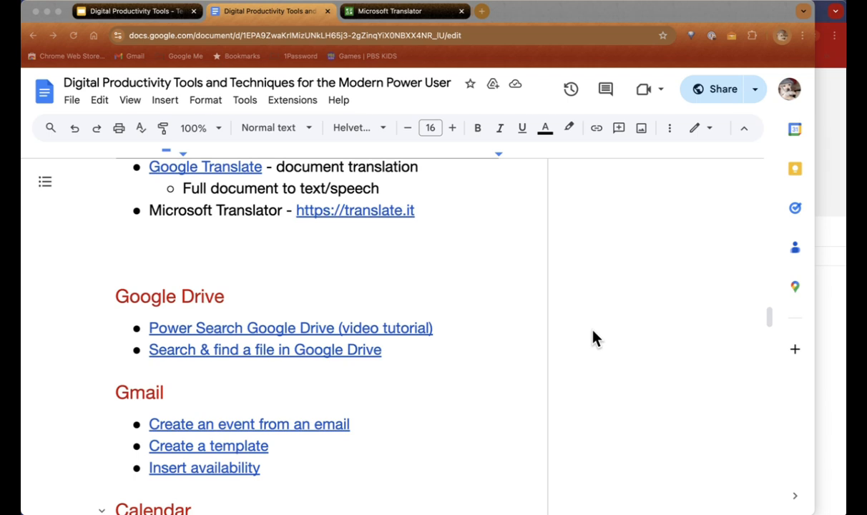
Step: In Microsoft Translator, enter conversation code RCDWK and username JAZZ in the join form
left_click(412, 14)
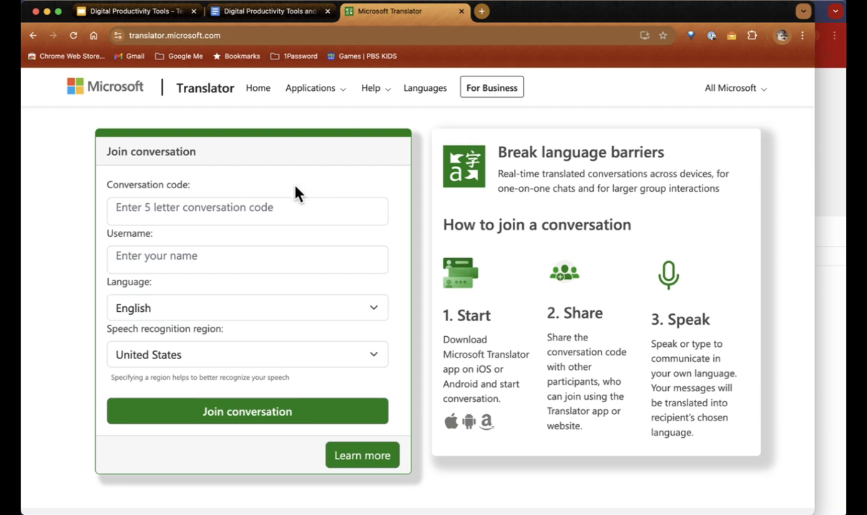
left_click(250, 208)
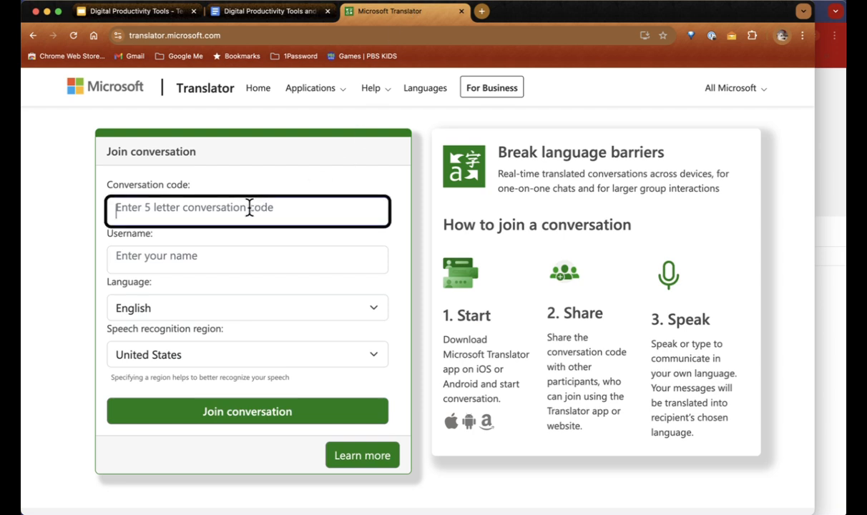
type("RC")
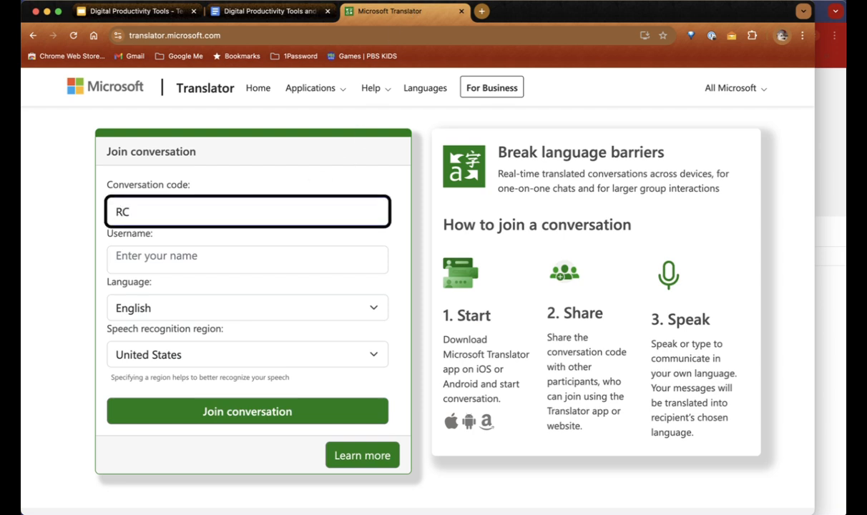
type("DWK")
left_click(231, 258)
type("Bob")
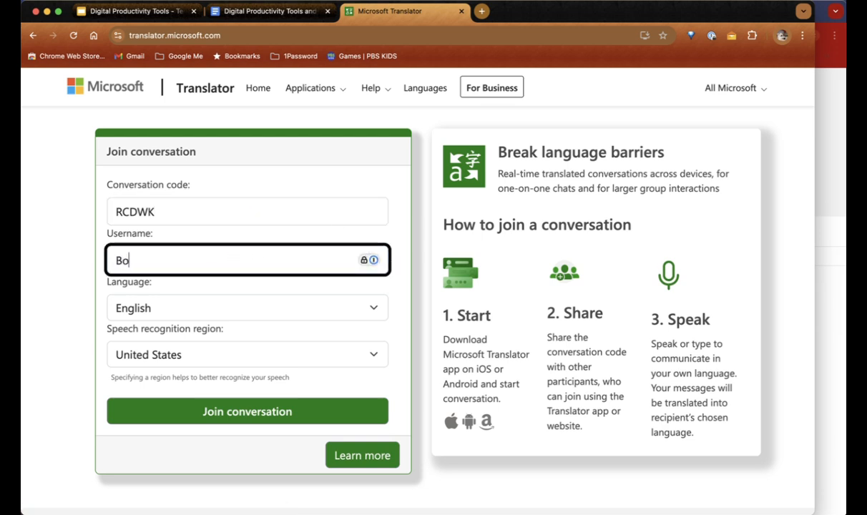
double_click(142, 210)
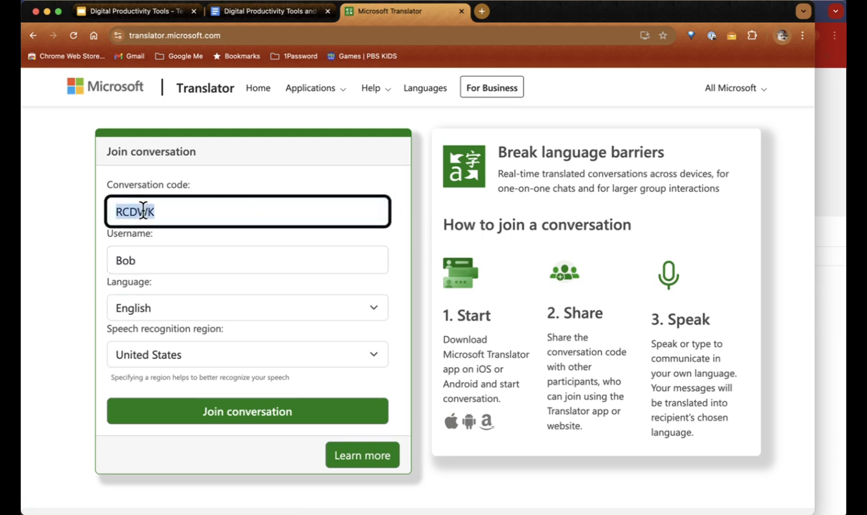
double_click(126, 260)
type("J")
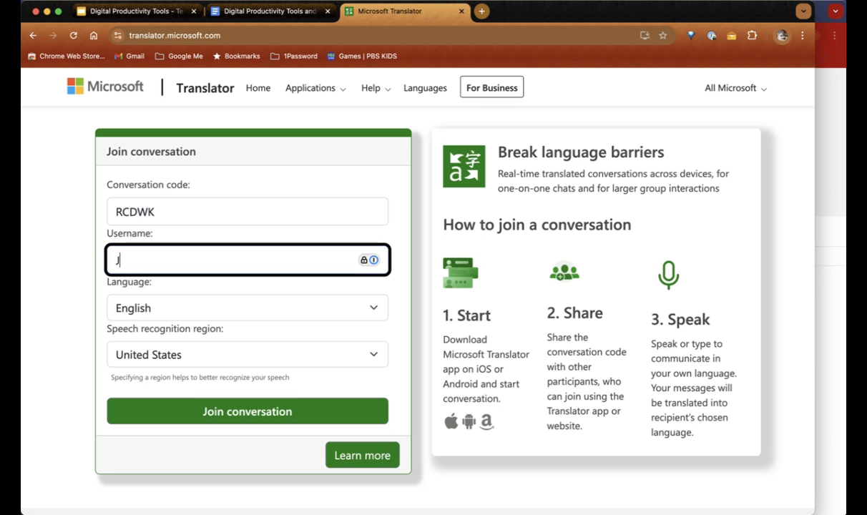
type("AZZ")
Step: Choose French (Canada) as the conversation language and join the conversation
left_click(251, 313)
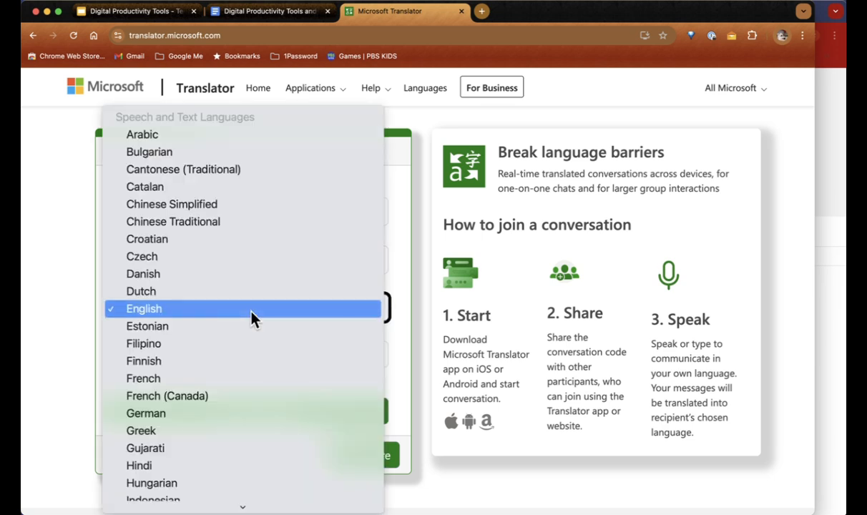
key("Escape")
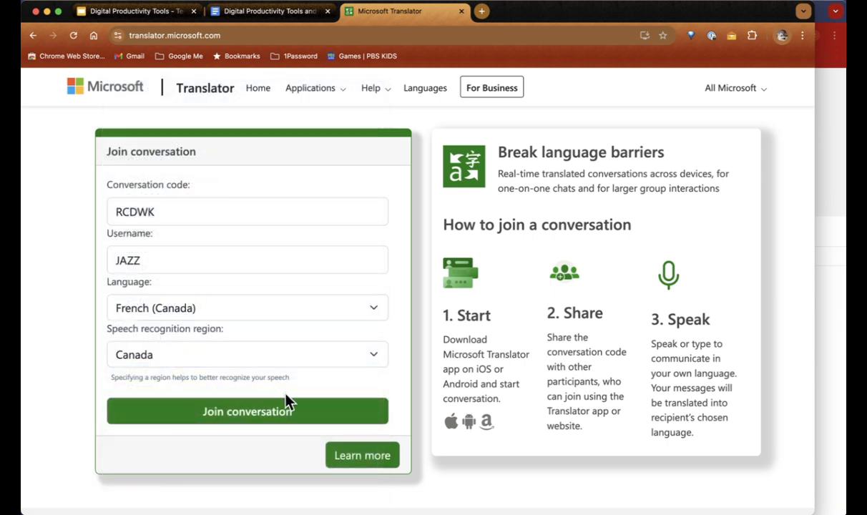
left_click(252, 422)
Step: Bring the second browser window forward and zoom its page in slightly
left_click(833, 187)
scroll(823, 186, "down", 3)
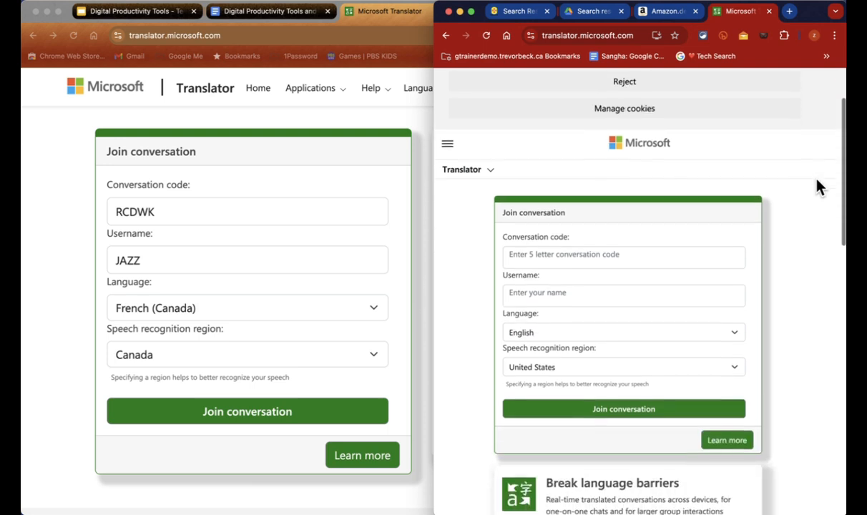
right_click(820, 186)
key("super+equal")
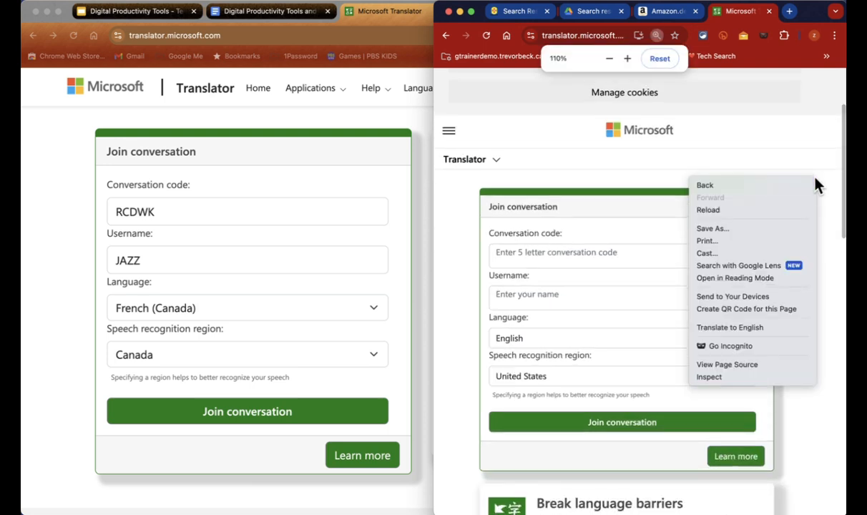
left_click(780, 156)
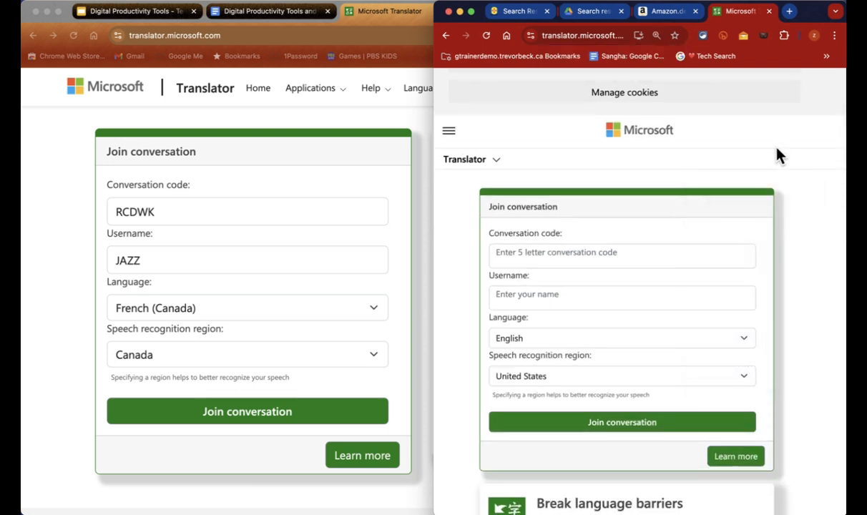
left_click(615, 250)
type("RCDWK")
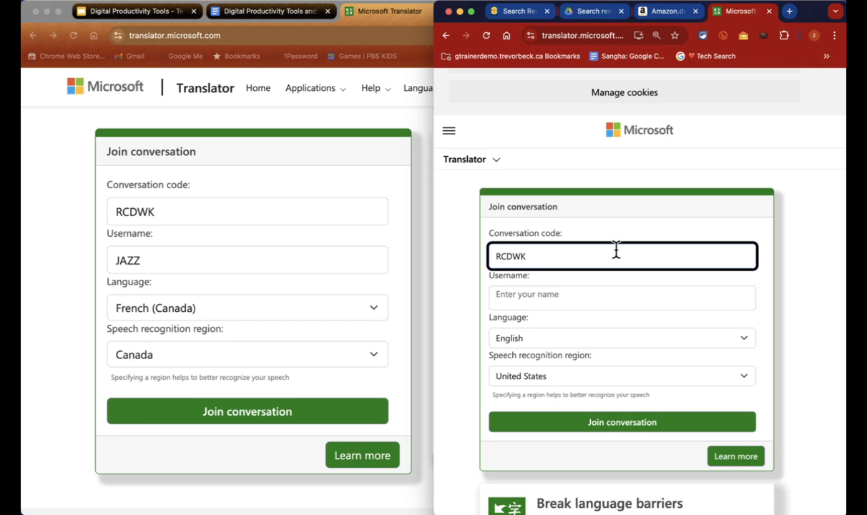
left_click(568, 299)
type("Clark")
key("Tab")
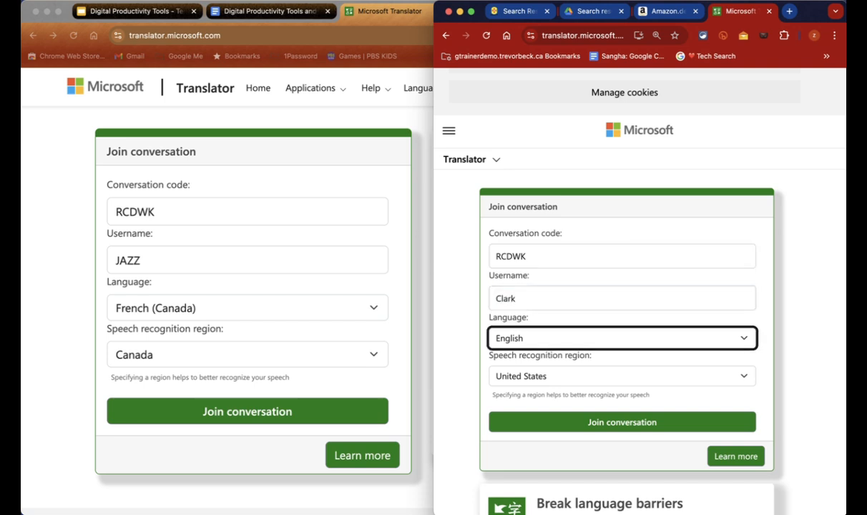
Step: Choose Portuguese (Portugal) as the language and join the conversation from the second window
left_click(691, 346)
scroll(689, 349, "down", 8)
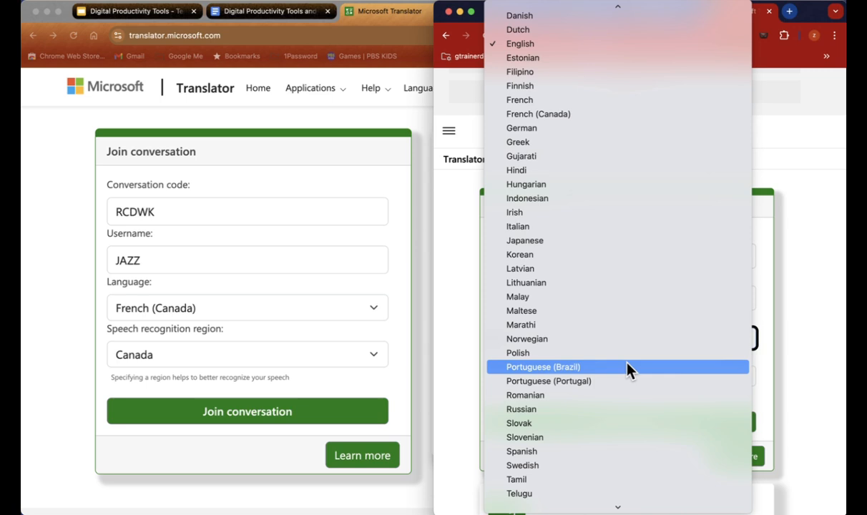
left_click(602, 383)
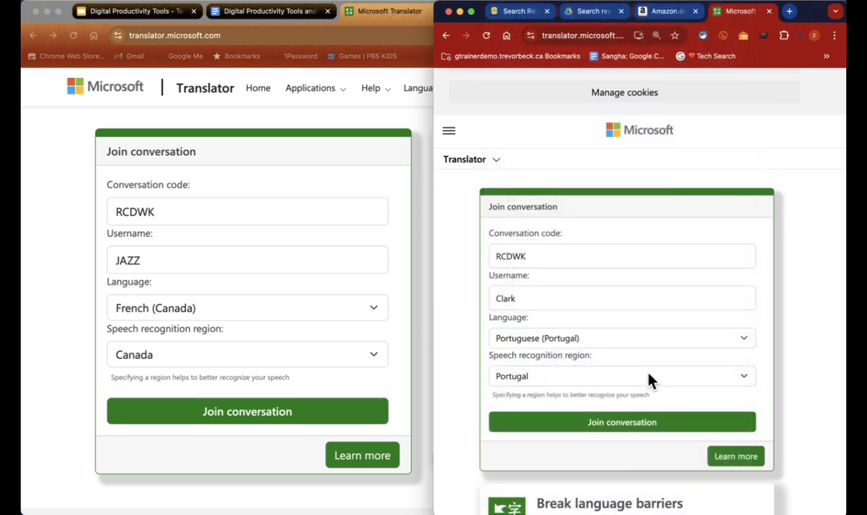
scroll(652, 381, "down", 2)
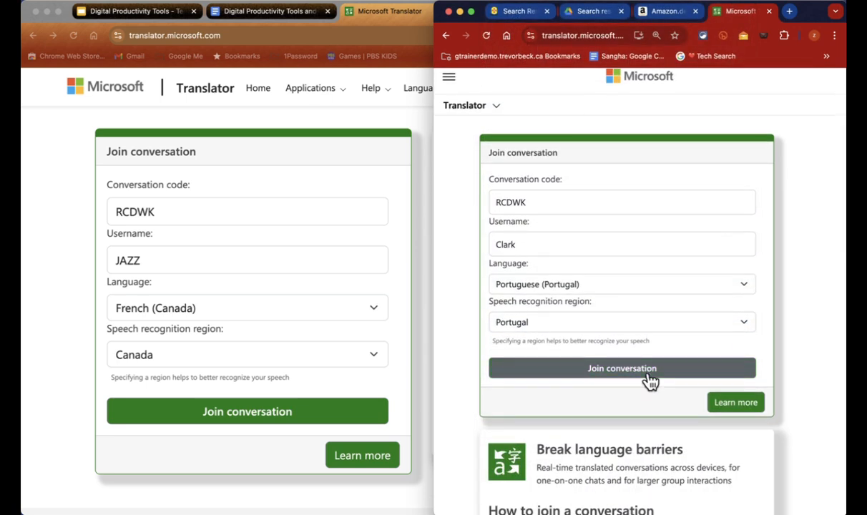
left_click(650, 379)
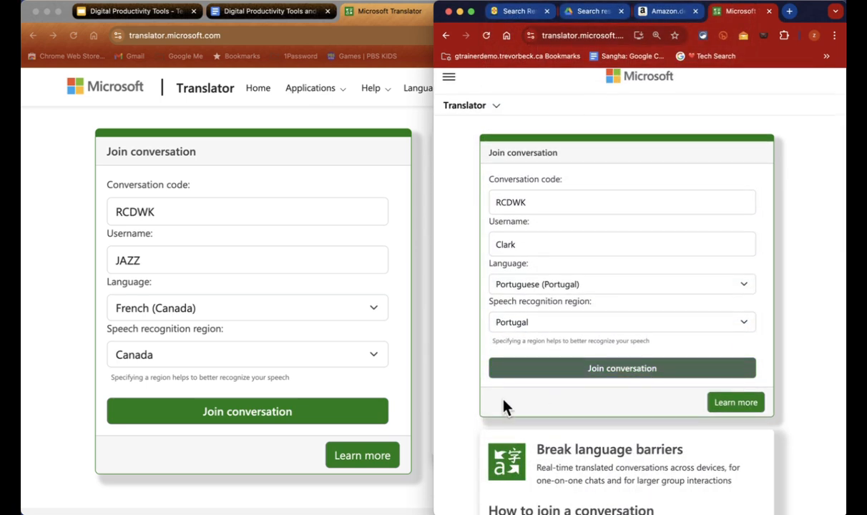
left_click(590, 372)
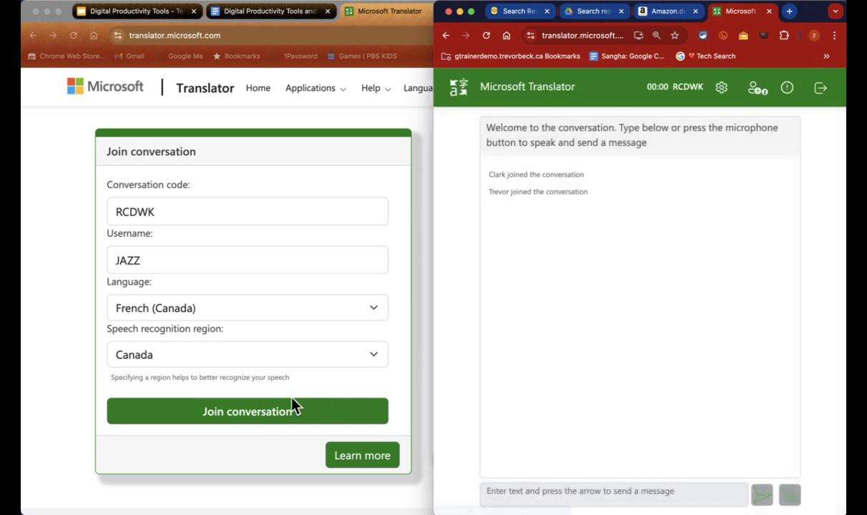
left_click(274, 415)
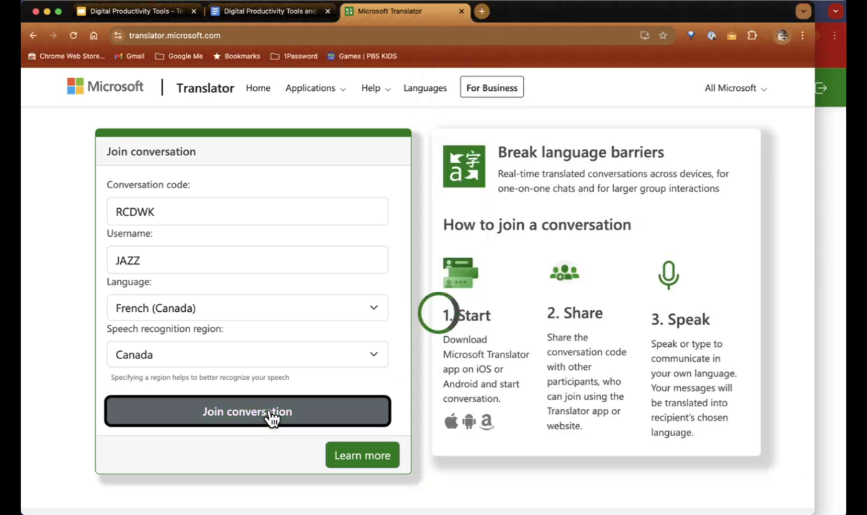
Step: Watch spoken English translated live into French and Portuguese, then close the Portuguese window's Translator tab
left_click(824, 363)
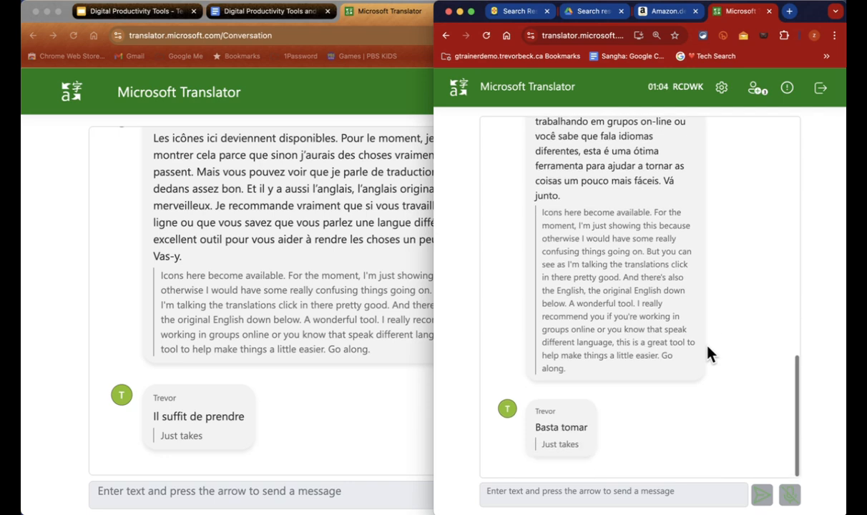
key("super+w")
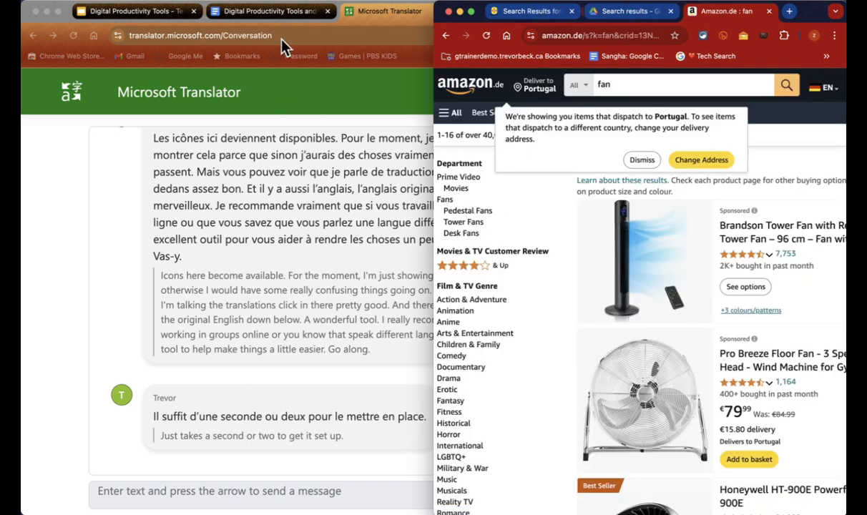
Step: Close the Translator tab, restore the notes document, and scroll down to its Google Drive heading
left_click(294, 16)
key("super+w")
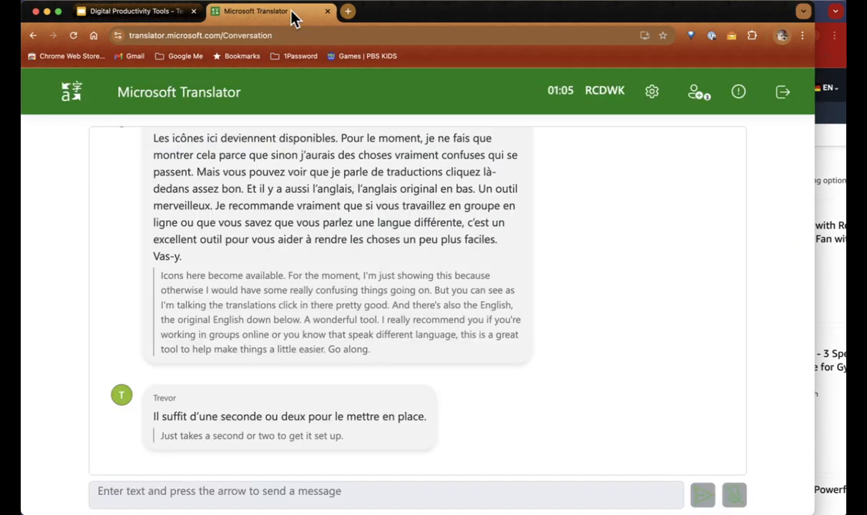
key("super+shift+t")
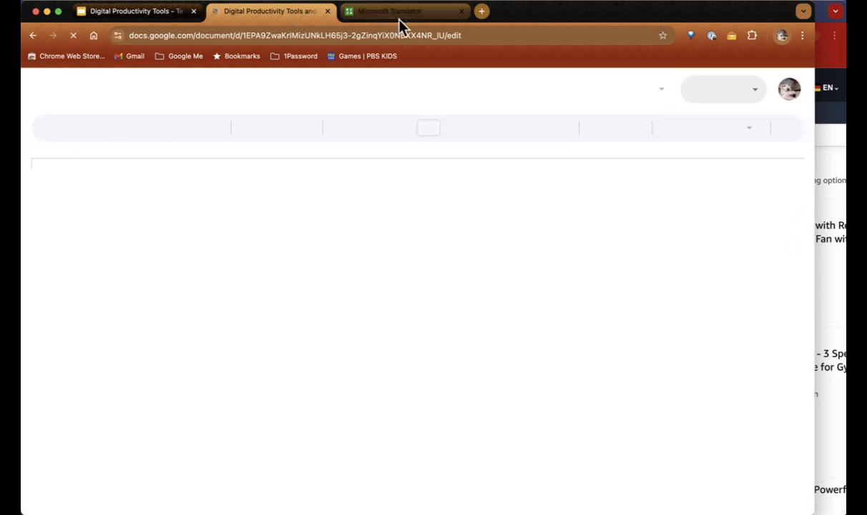
scroll(353, 293, "down", 15)
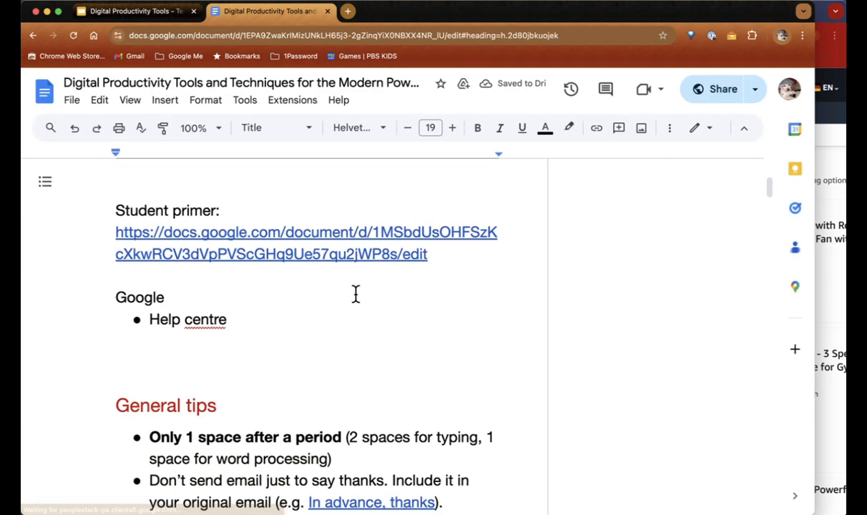
scroll(355, 293, "down", 15)
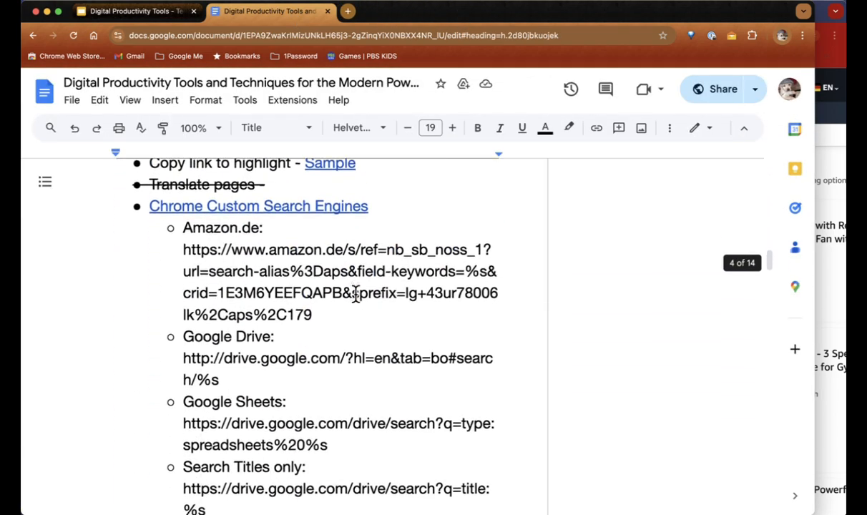
scroll(356, 293, "down", 15)
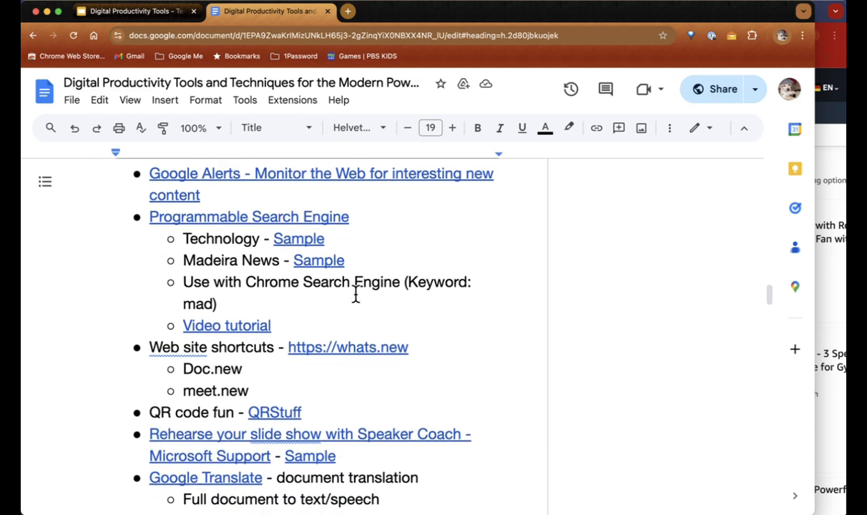
scroll(355, 294, "down", 3)
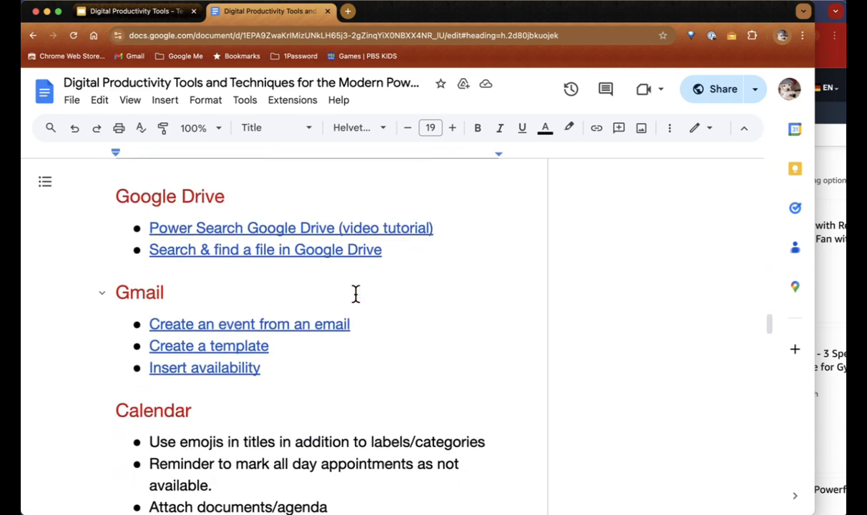
key("super+t")
Step: Load drive.google.com and search Drive for kitty using the recent search suggestion
type("drive")
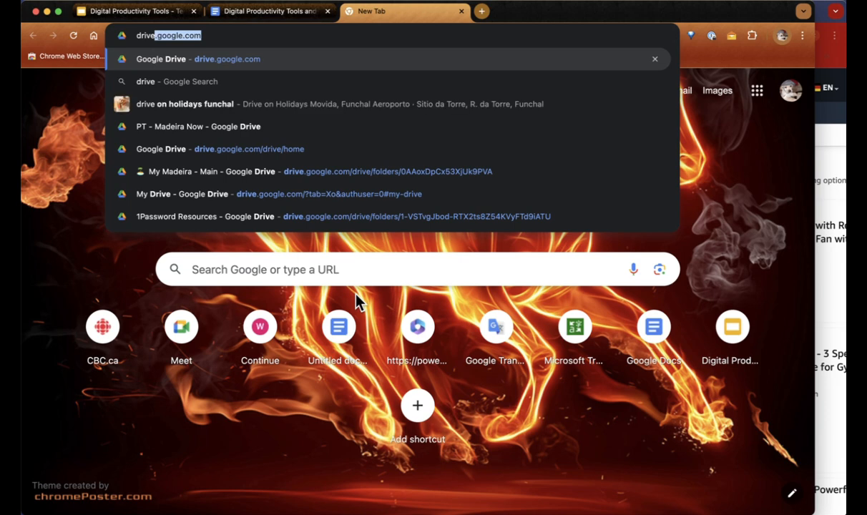
key("Return")
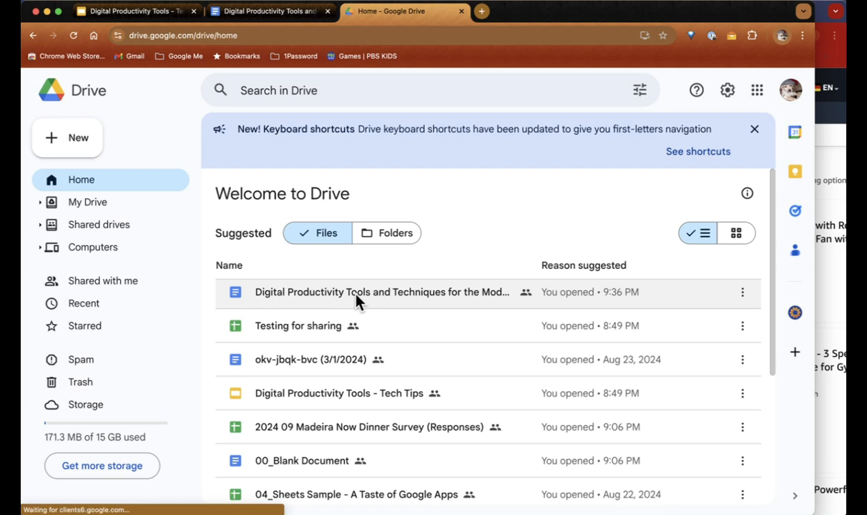
left_click(312, 87)
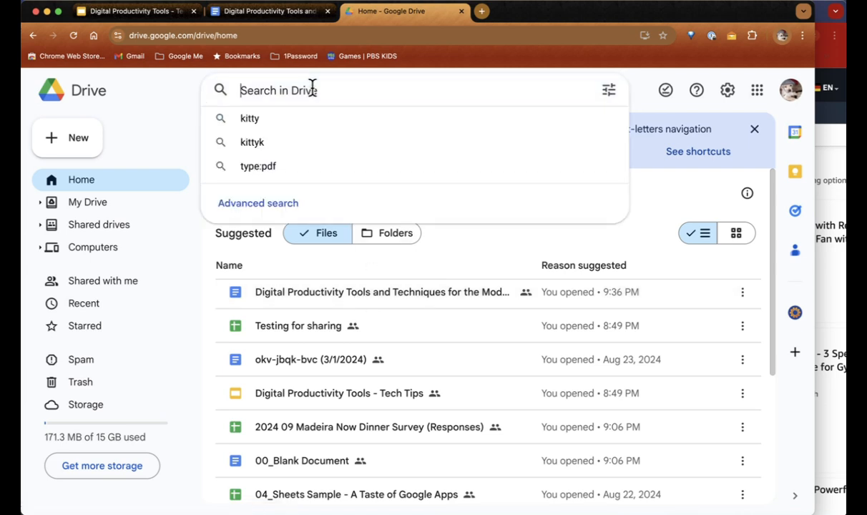
left_click(264, 120)
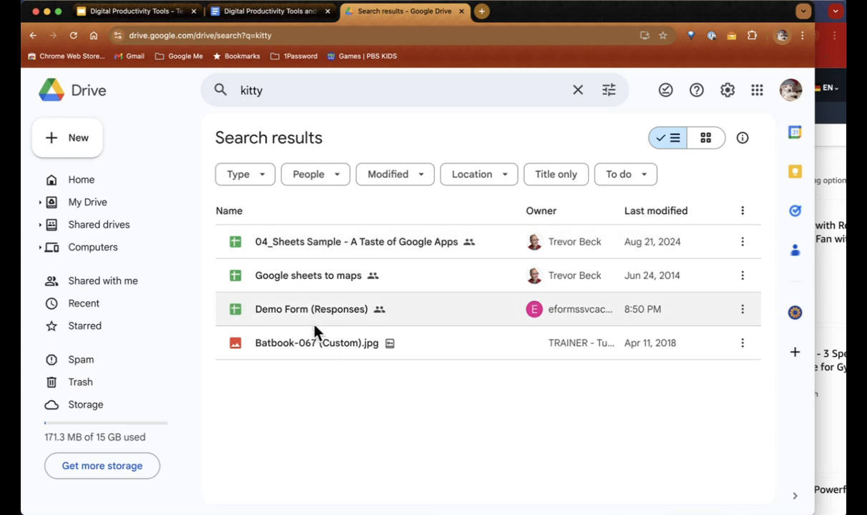
Step: Close the Amazon.de tab and enlarge the Drive page
left_click(833, 70)
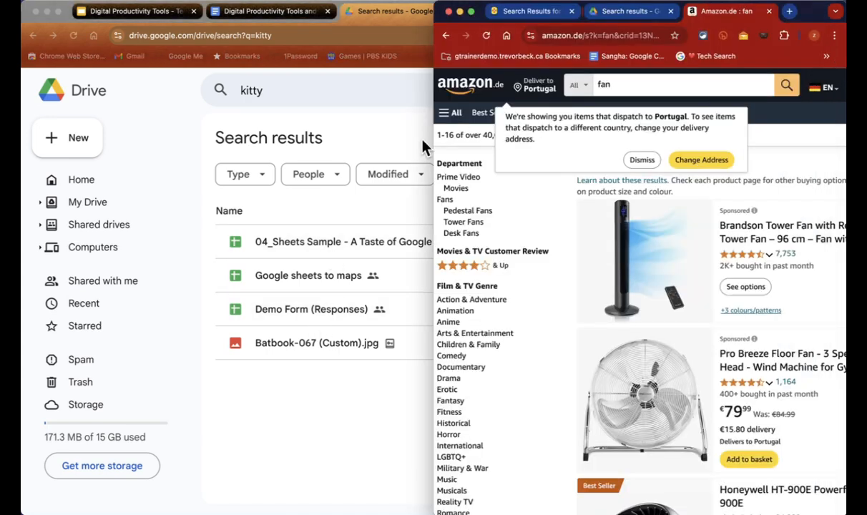
left_click_drag(434, 137, 73, 141)
key("super+w")
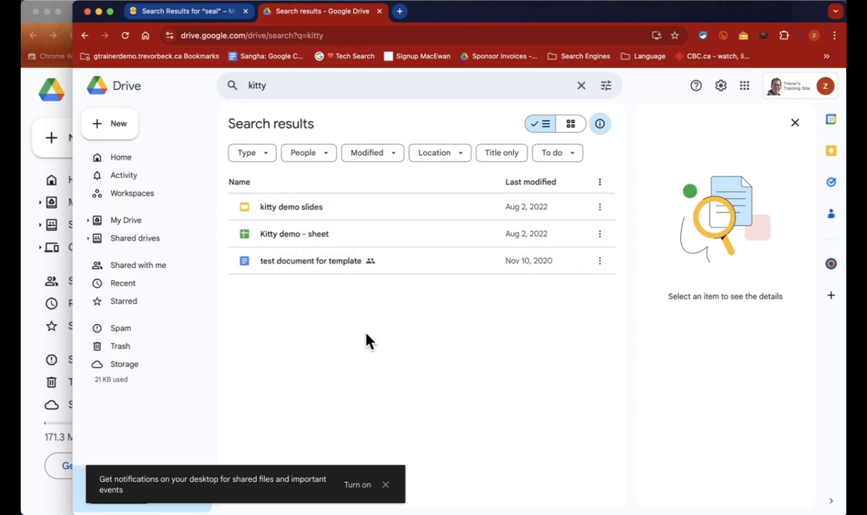
key("super+plus")
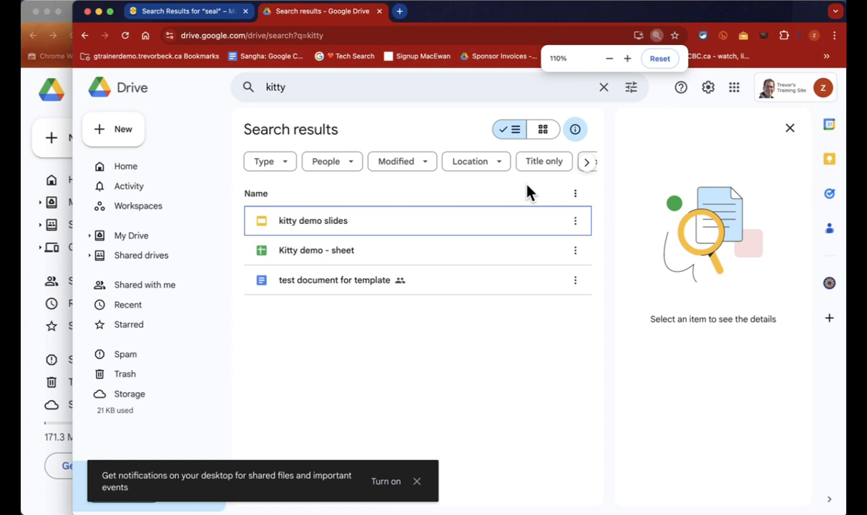
Step: Rerun the kitty search through Advanced search with Type set to Spreadsheets
left_click(632, 91)
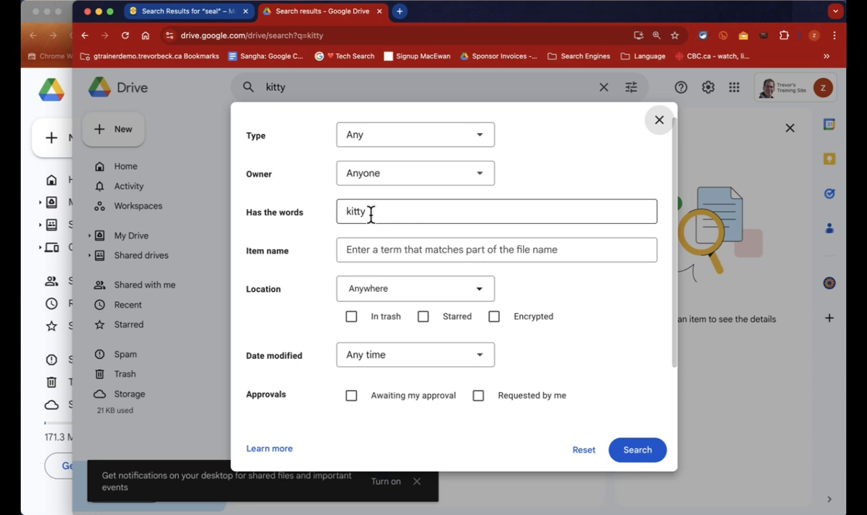
left_click(472, 140)
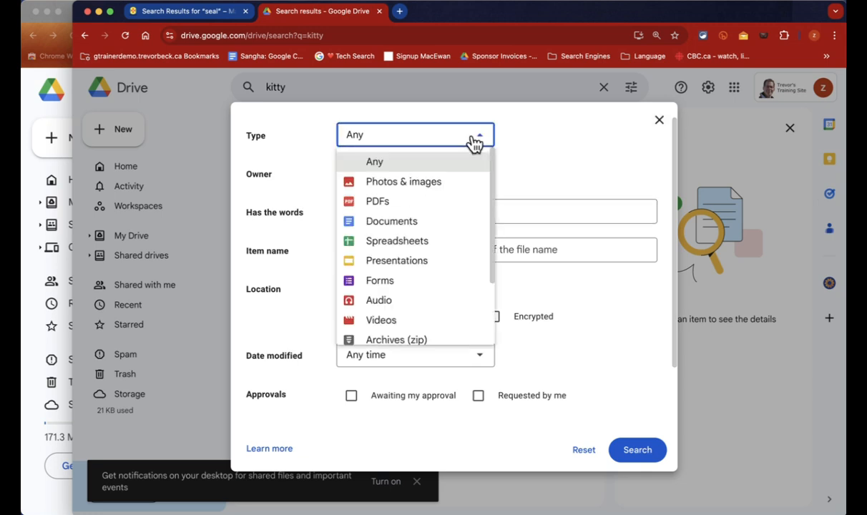
left_click(397, 241)
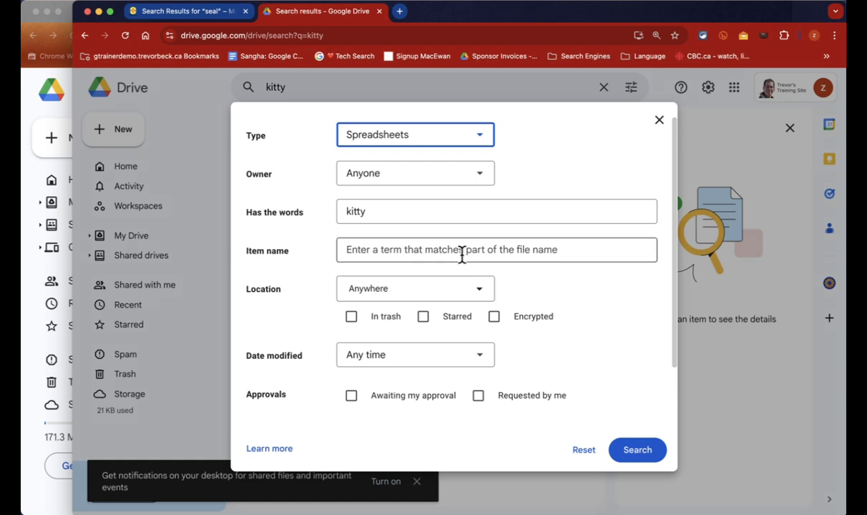
scroll(462, 255, "down", 2)
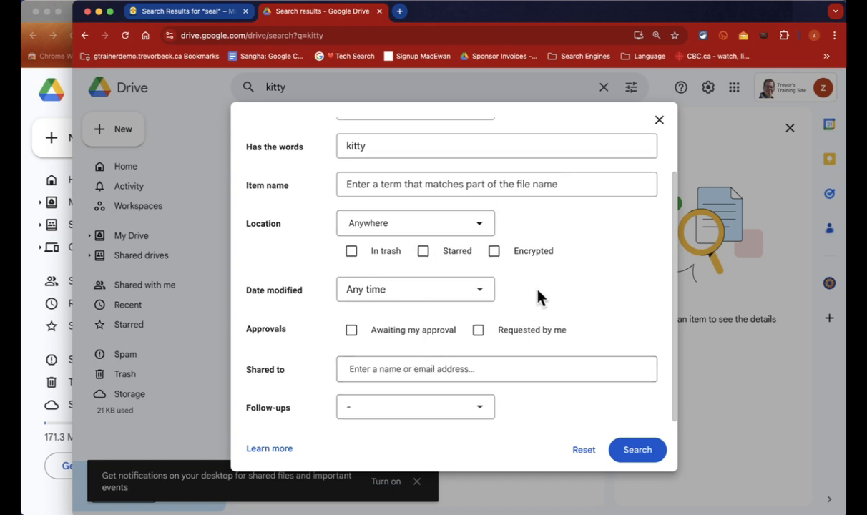
scroll(539, 296, "up", 2)
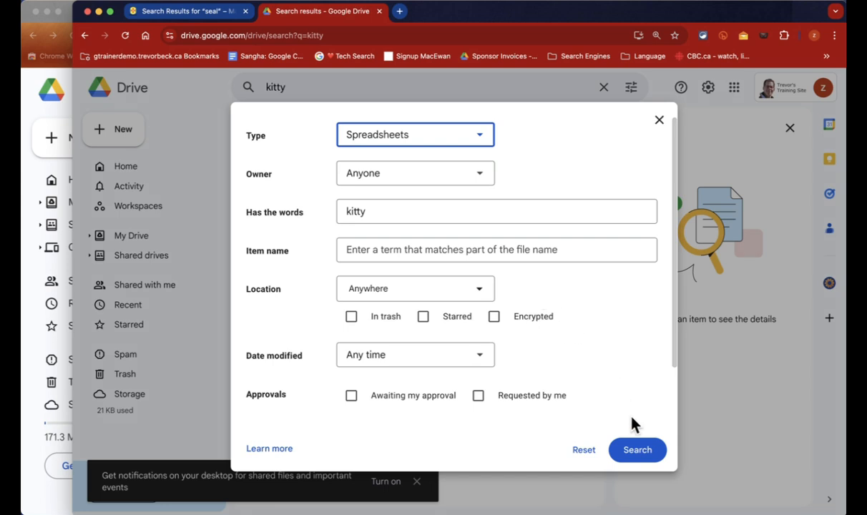
left_click(638, 455)
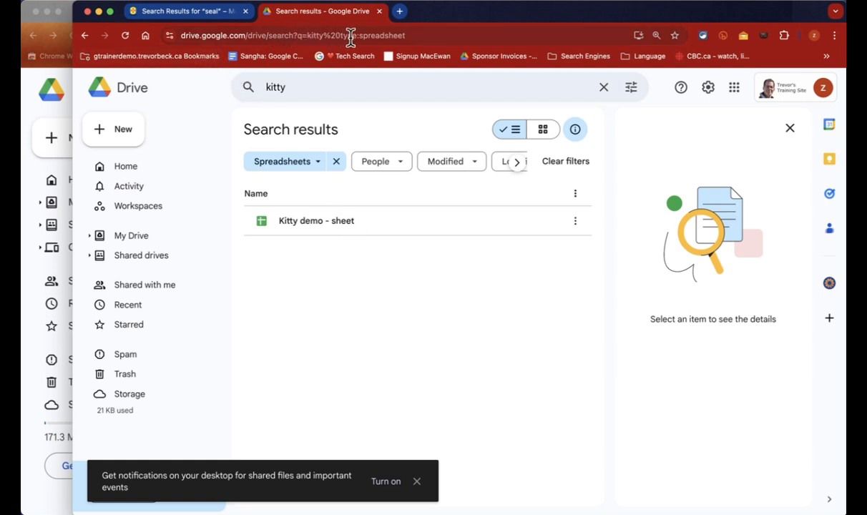
Step: In a new tab, search Sheets for kitty directly from the address bar
left_click(399, 11)
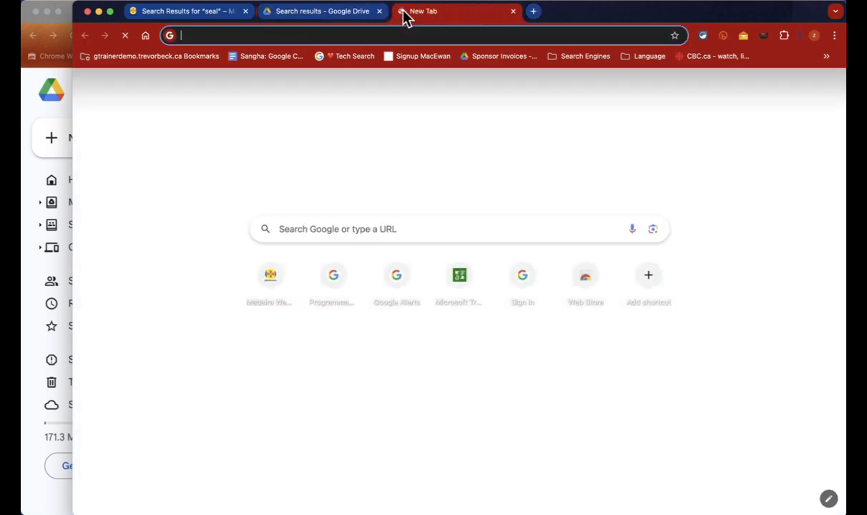
type("sheets")
key("Tab")
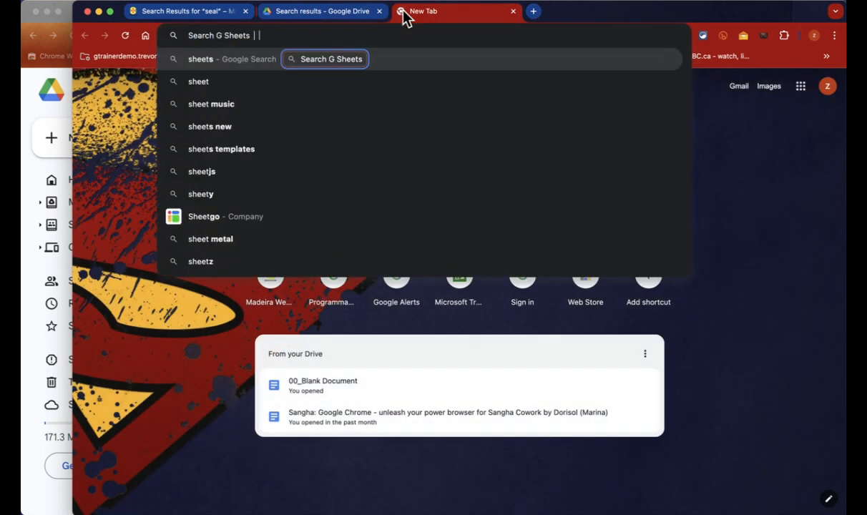
type("kitty")
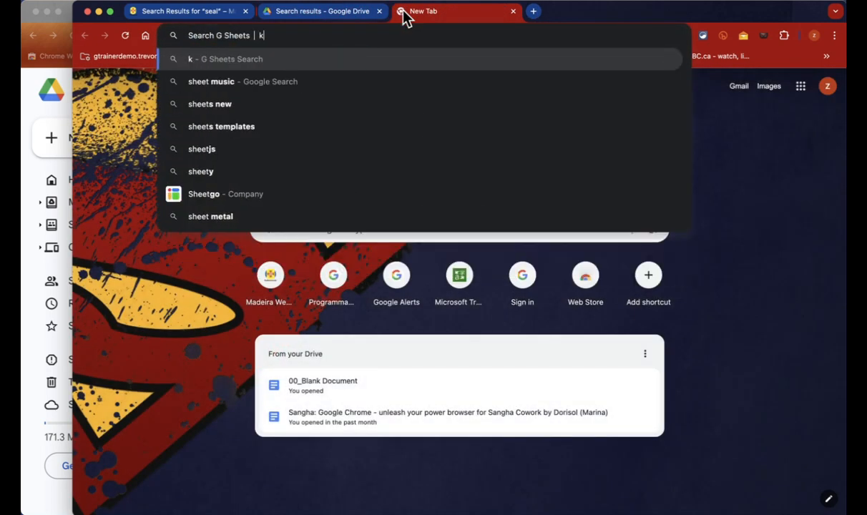
key("Return")
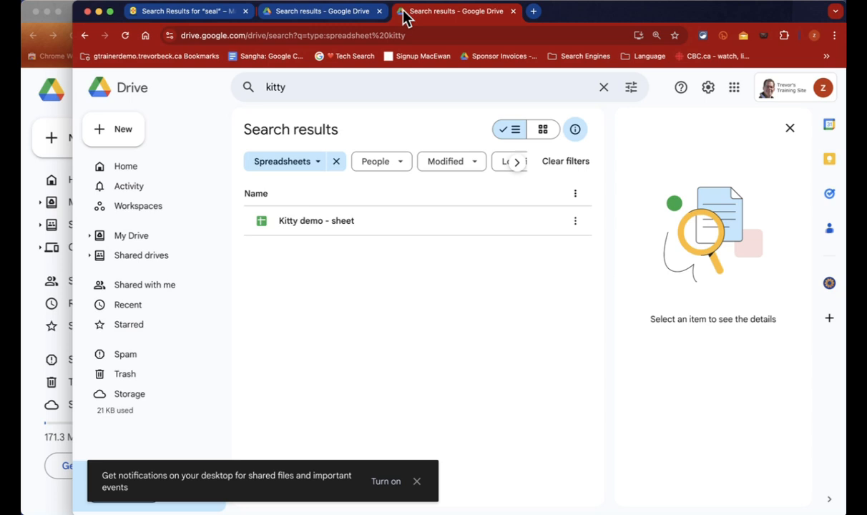
Step: In another new tab, search Drive for kitty directly from the address bar
key("super+t")
type("do")
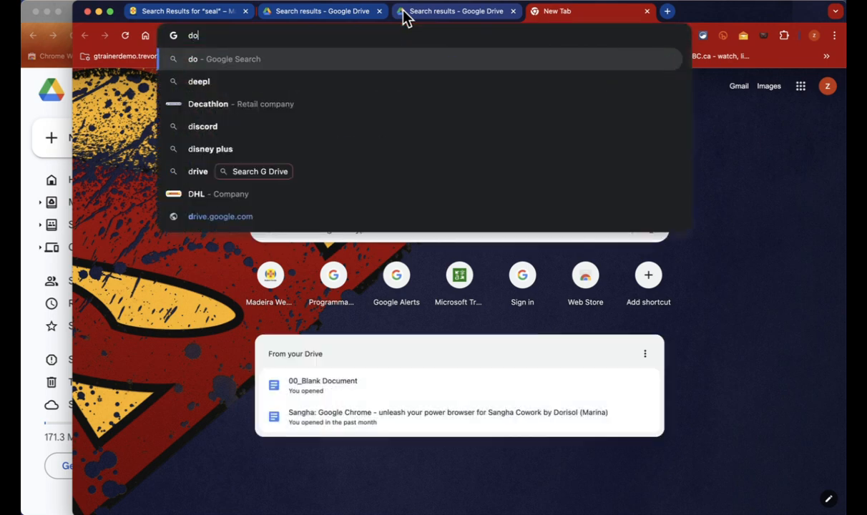
type("cs")
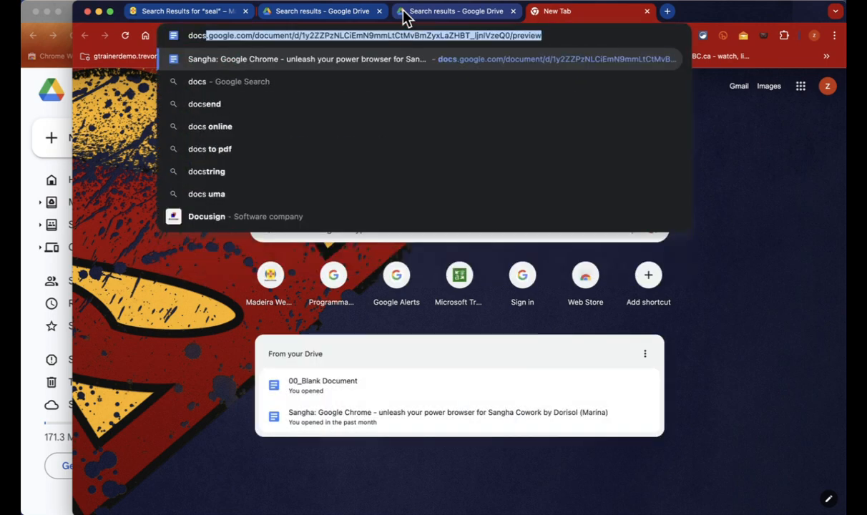
type("'")
key("BackSpace")
key("Down")
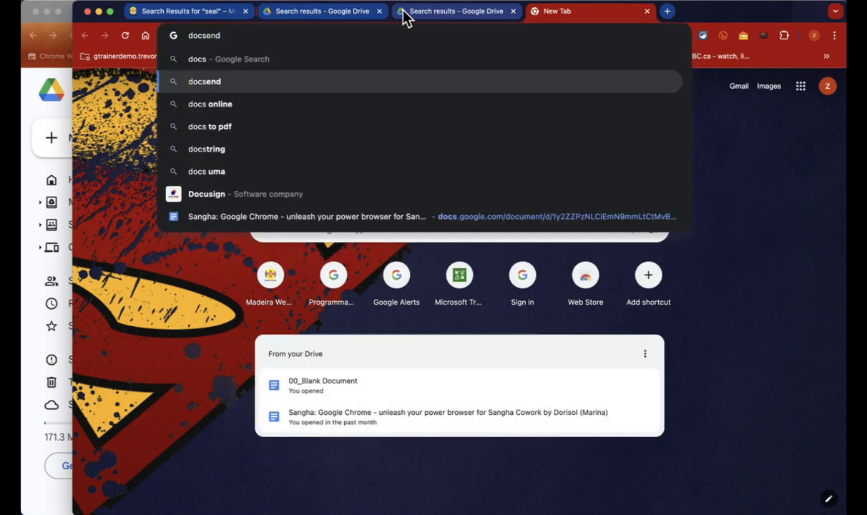
key("BackSpace")
key("BackSpace")
key("BackSpace")
key("BackSpace")
key("BackSpace")
key("BackSpace")
key("BackSpace")
type("drive")
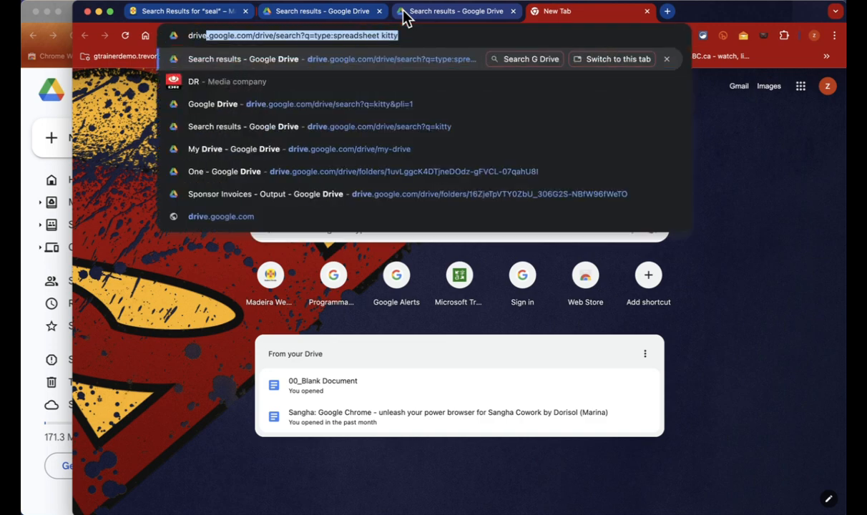
key("Tab")
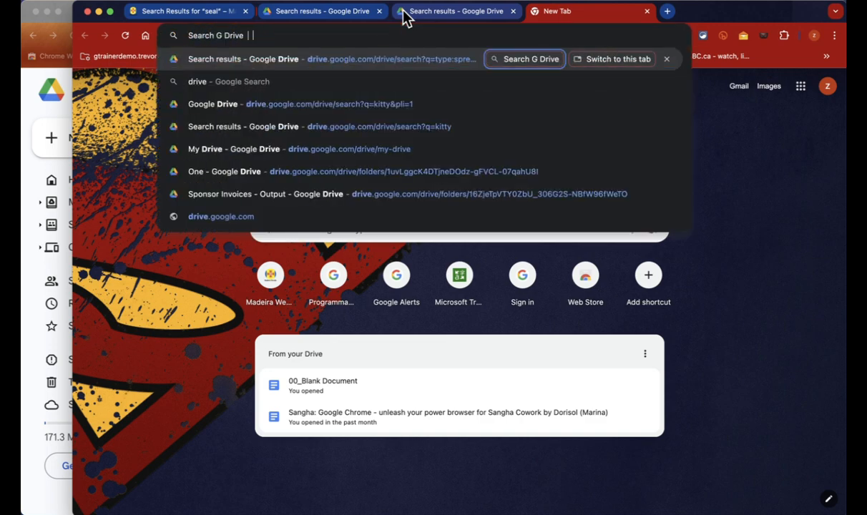
type("kitty")
key("Return")
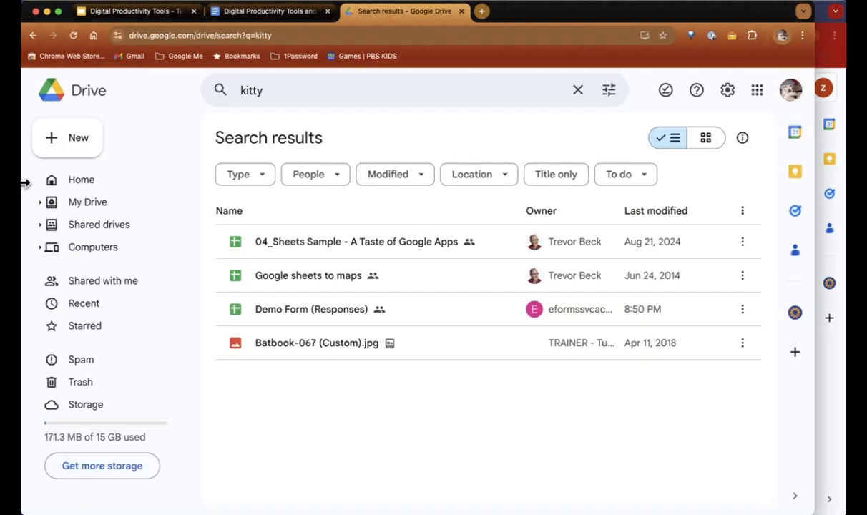
Step: Scroll the Digital Productivity Tools notes down to the Gmail tips
left_click(242, 14)
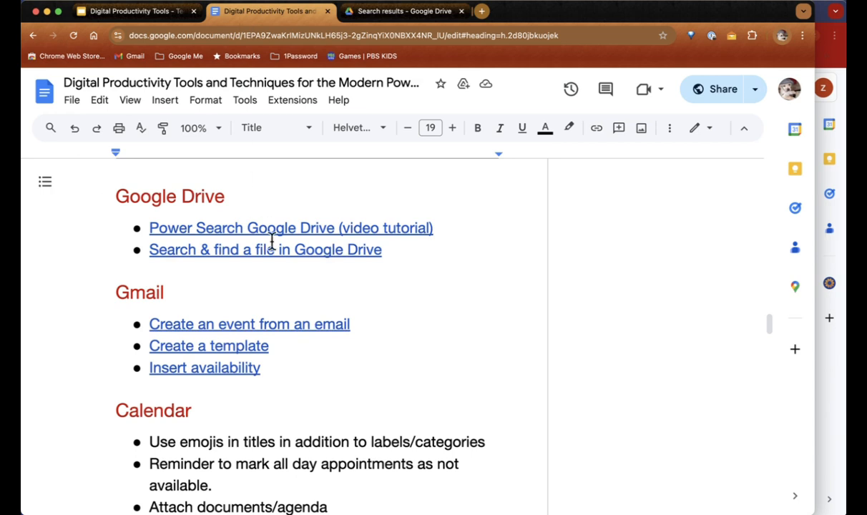
scroll(272, 243, "down", 1)
scroll(272, 243, "down", 3)
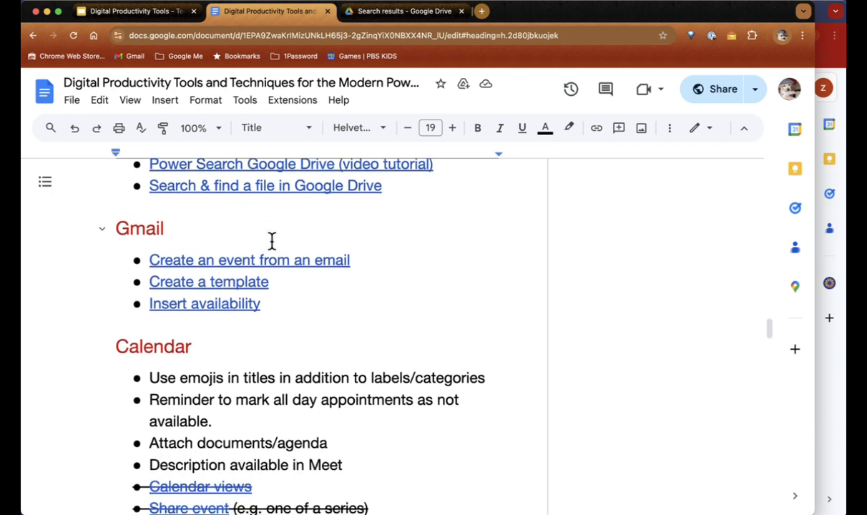
Step: Open gmail.com in a new tab
left_click(483, 15)
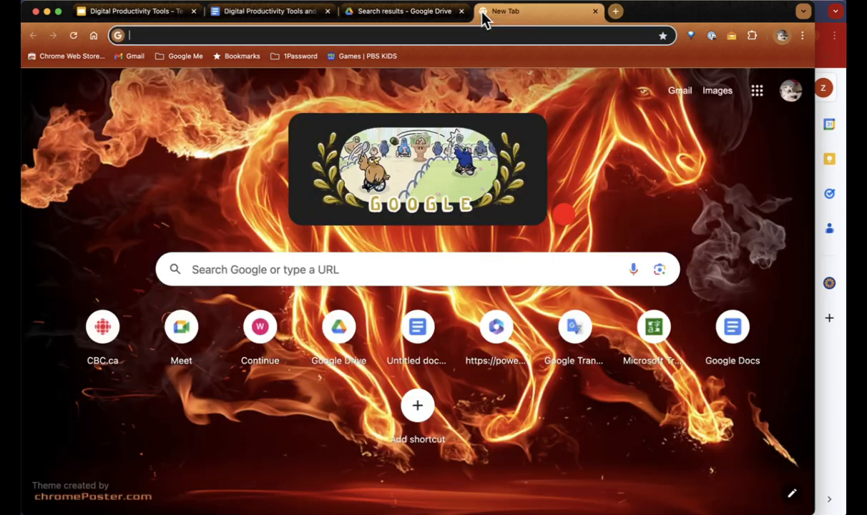
type("gmail.")
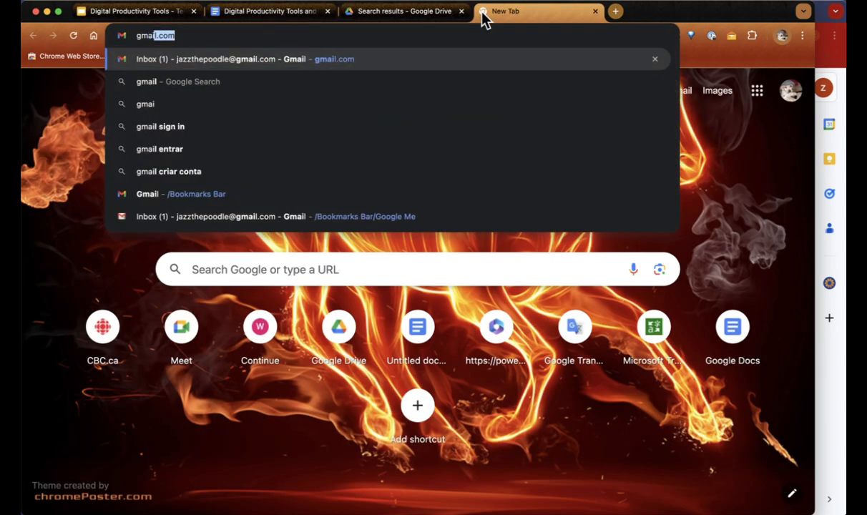
key("BackSpace")
type(".")
key("Return")
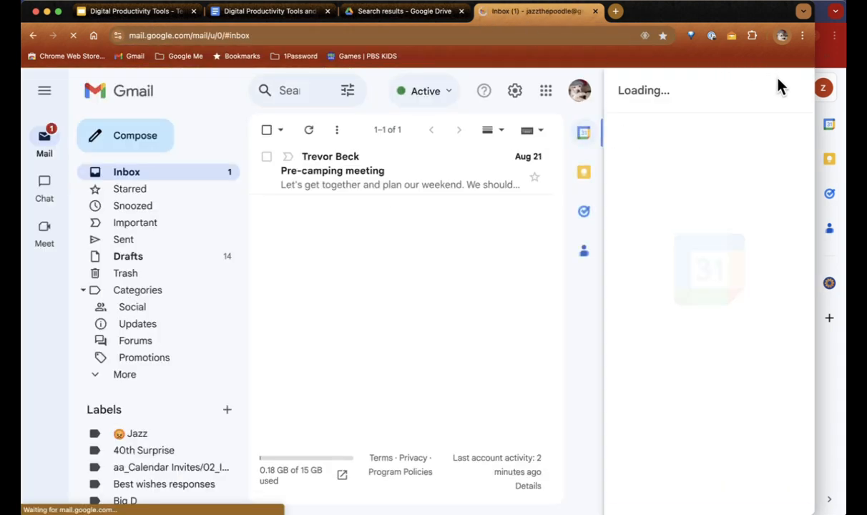
Step: Close the Calendar side panel and read through the Pre-camping meeting email's planning list
left_click(793, 96)
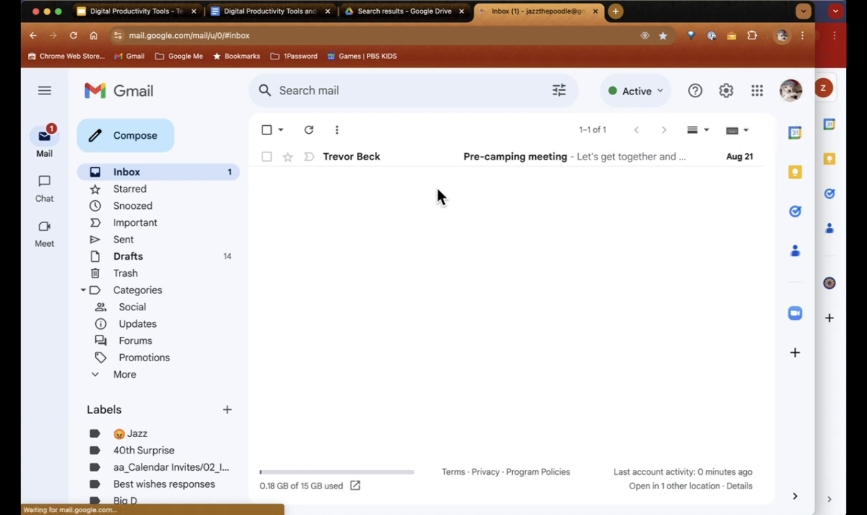
left_click(342, 161)
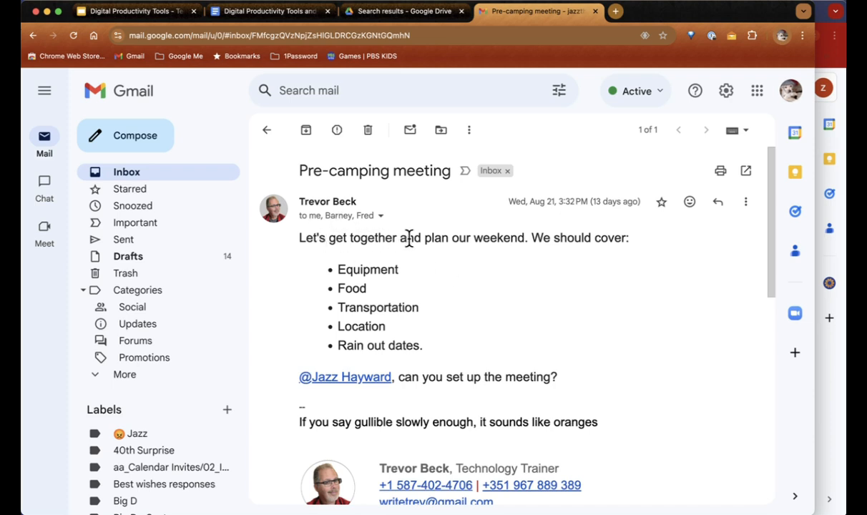
scroll(428, 253, "down", 1)
scroll(429, 263, "down", 3)
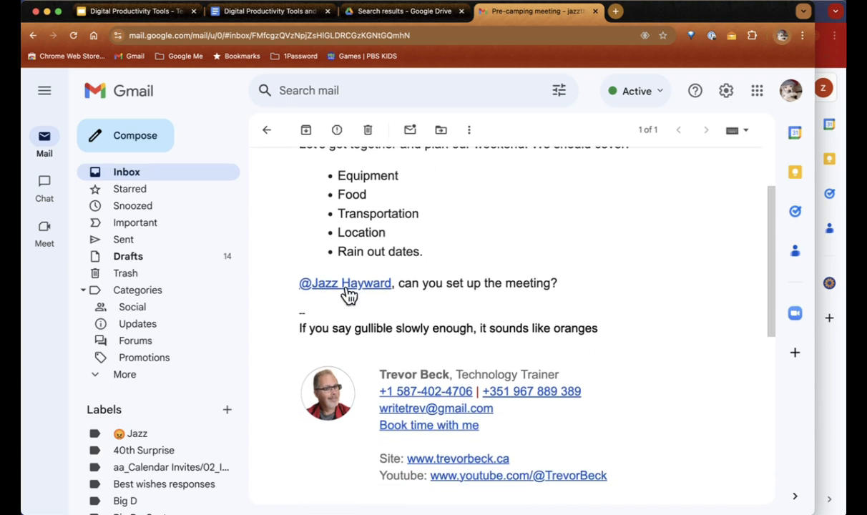
scroll(531, 285, "up", 2)
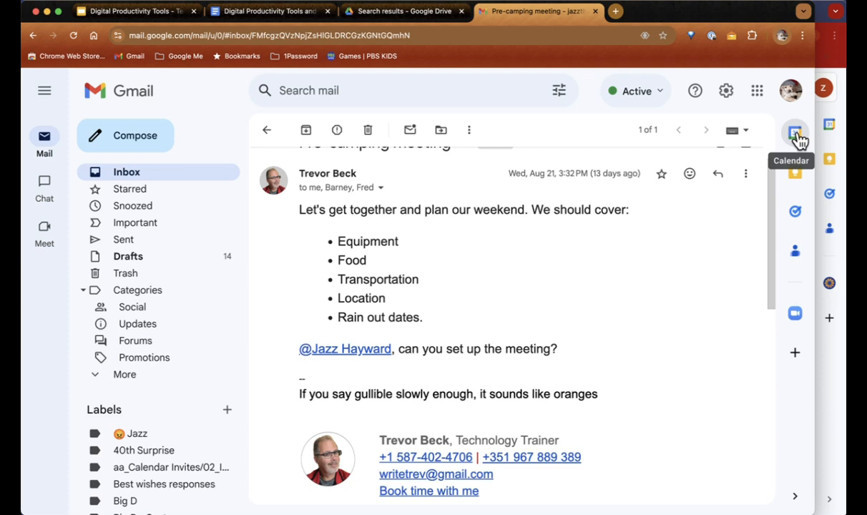
Step: In a new Calendar tab, draft a Wednesday 9–10:45am 'meet' event and begin adding a guest
left_click(616, 11)
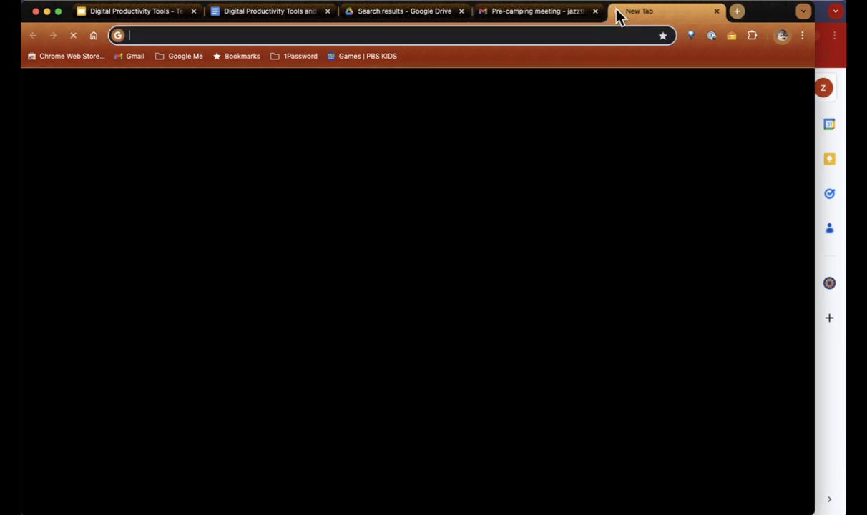
type("calendar")
key("Return")
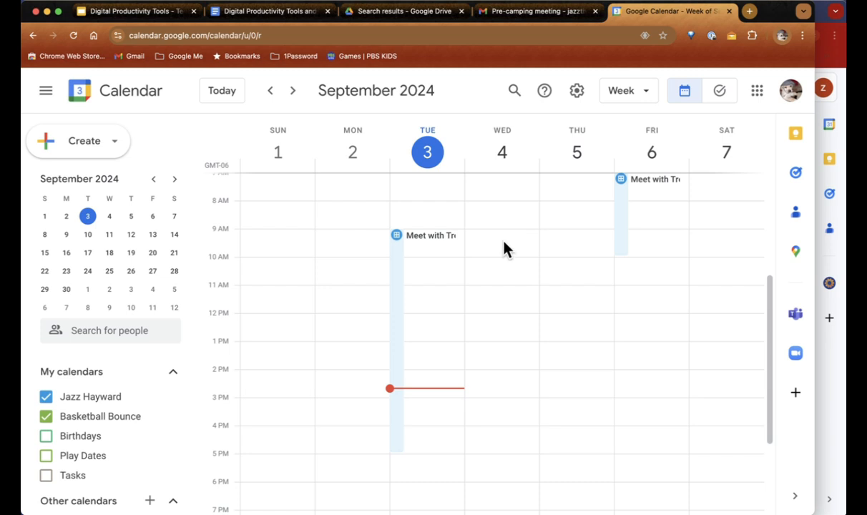
left_click_drag(504, 248, 515, 272)
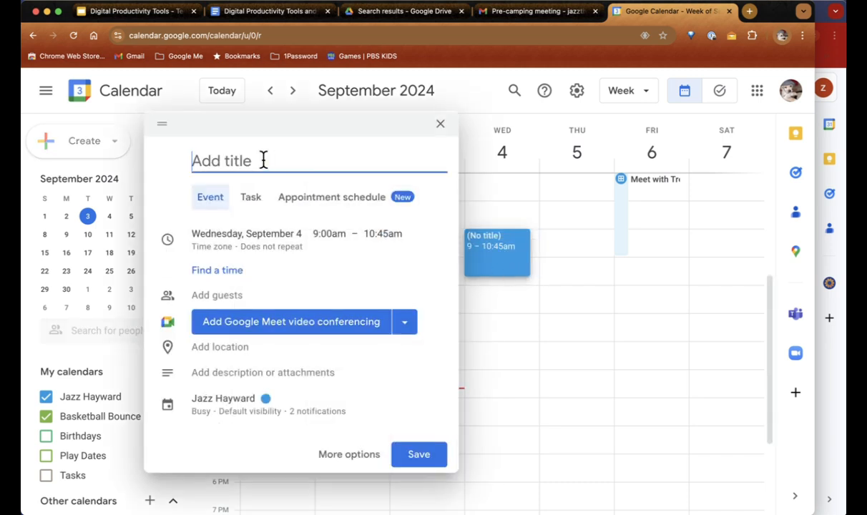
type("meet")
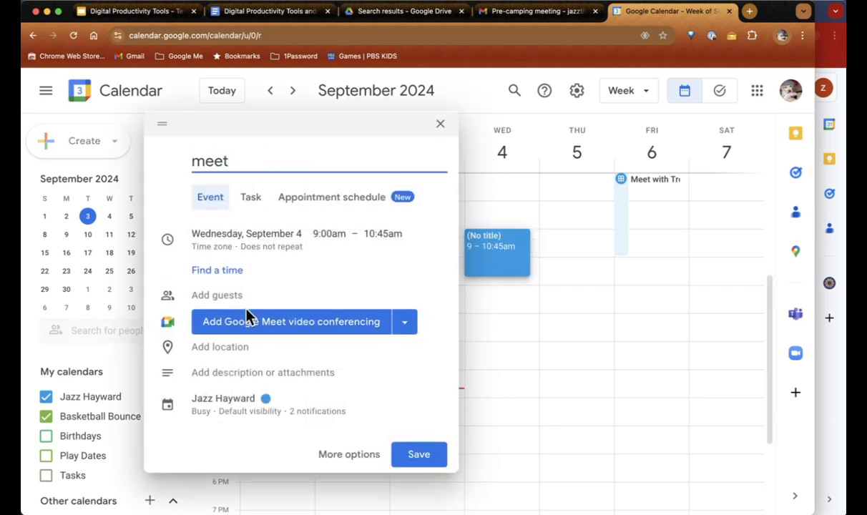
left_click(234, 300)
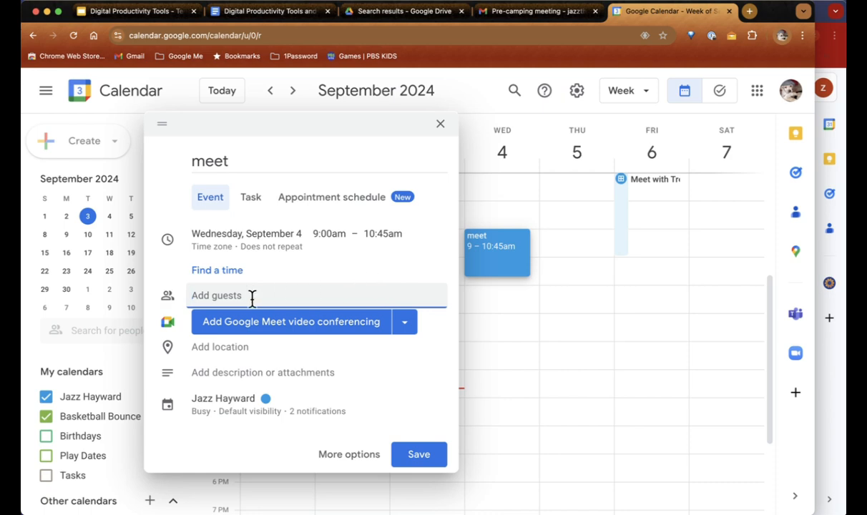
type("jazz")
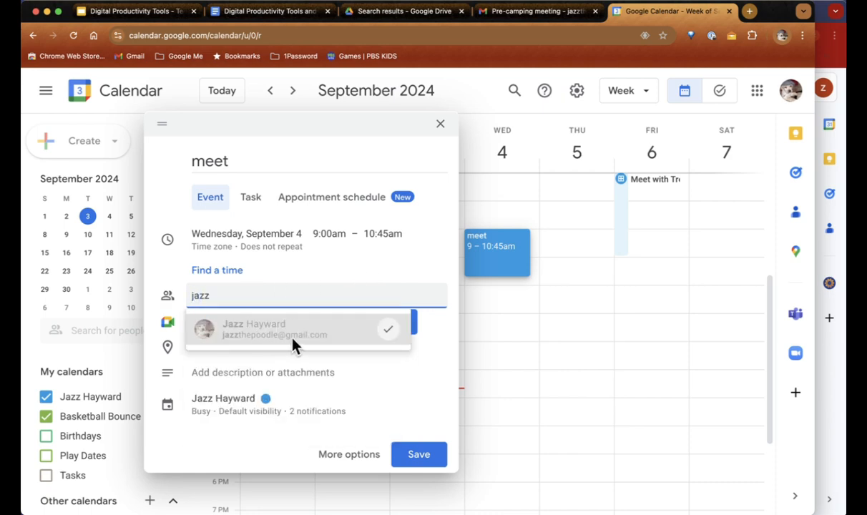
Step: Glance back at the email, then discard the unfinished meet event and close the Calendar tab
left_click(519, 13)
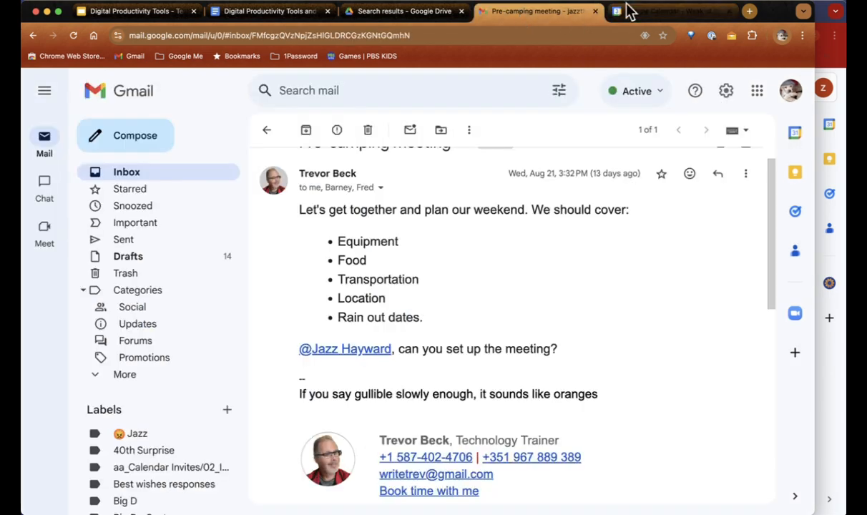
left_click(660, 11)
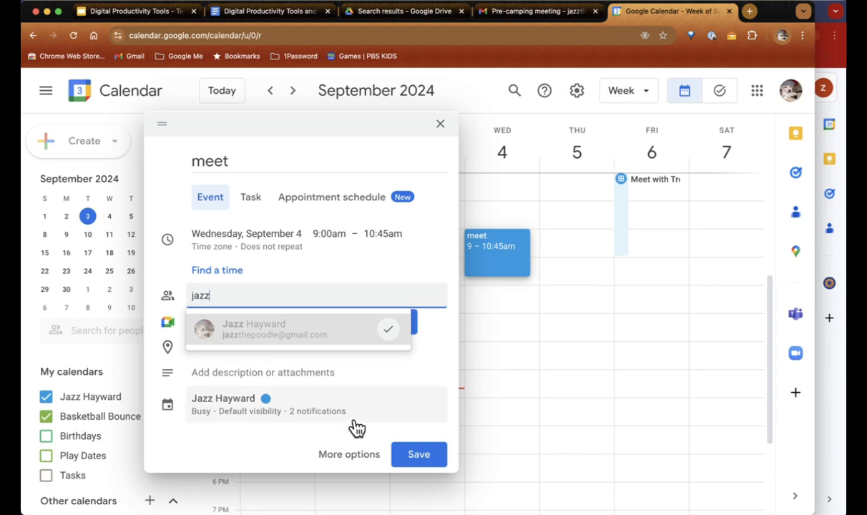
left_click(441, 125)
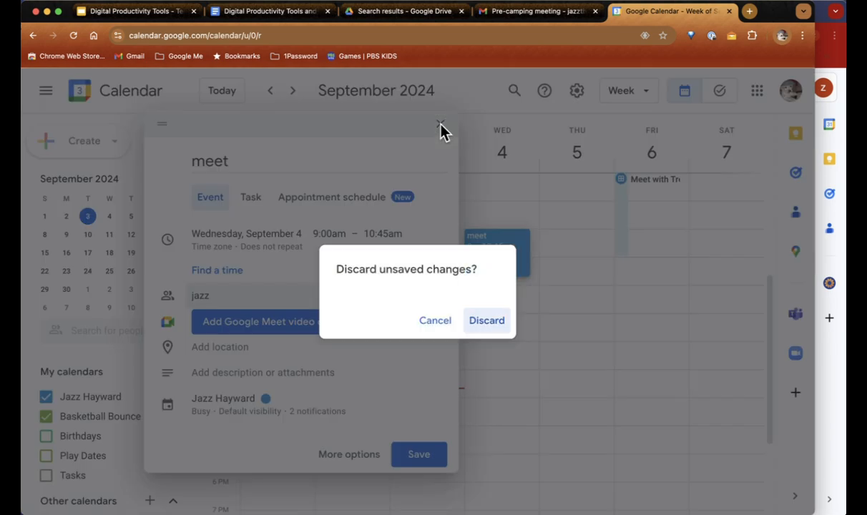
left_click(488, 320)
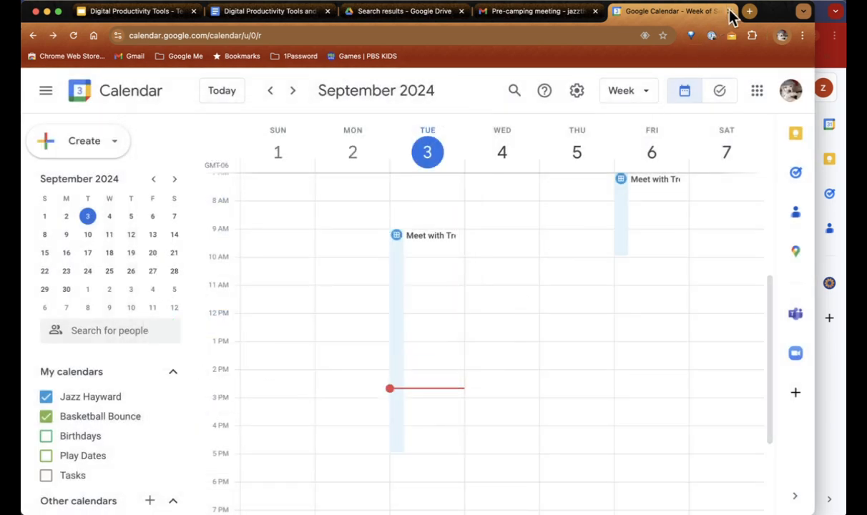
left_click(729, 11)
Step: Create a Calendar event from the Pre-camping meeting email, Sep 3, 3–4pm, inviting its recipients
scroll(487, 279, "up", 1)
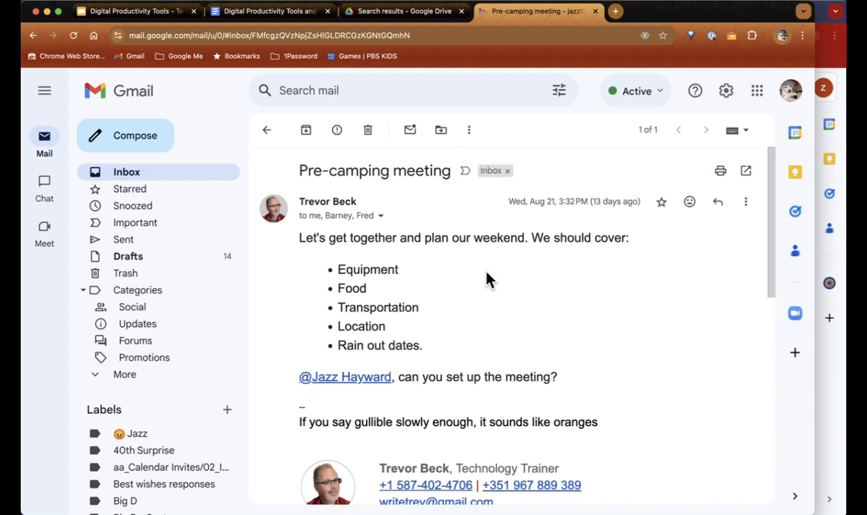
left_click(469, 131)
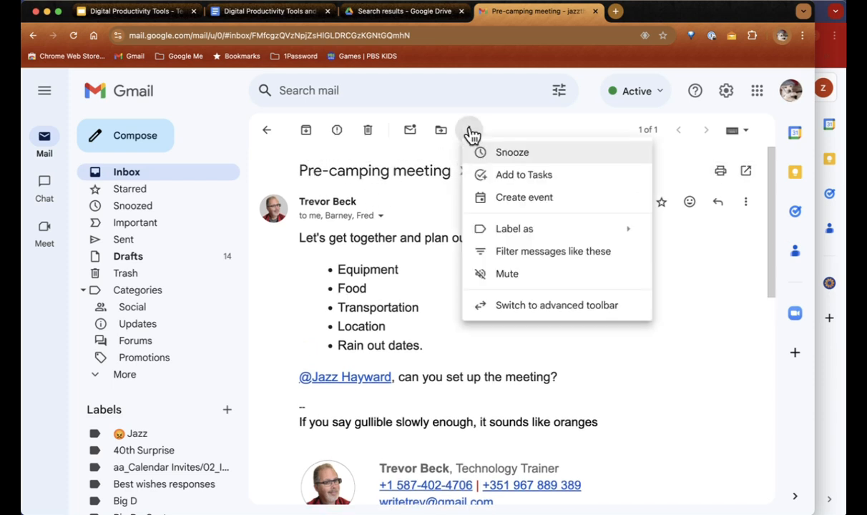
left_click(525, 198)
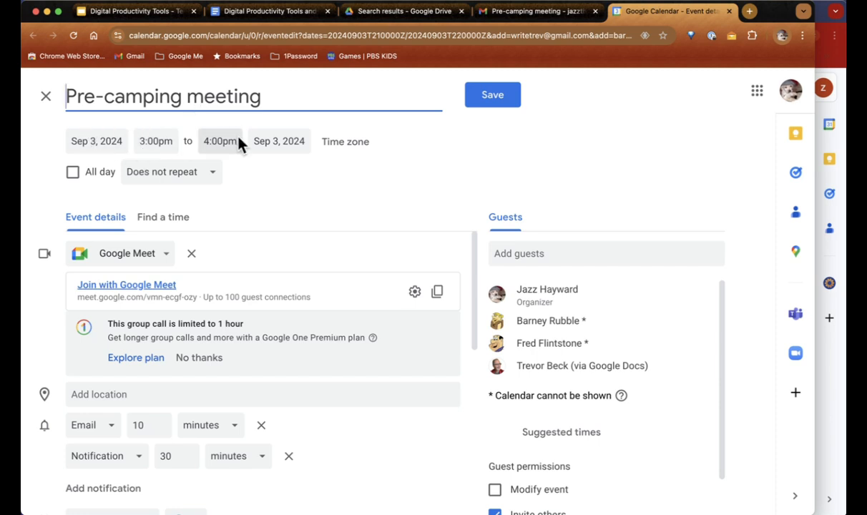
Step: Delete the email signature from the event description, then close the unsaved event draft
scroll(605, 313, "down", 1)
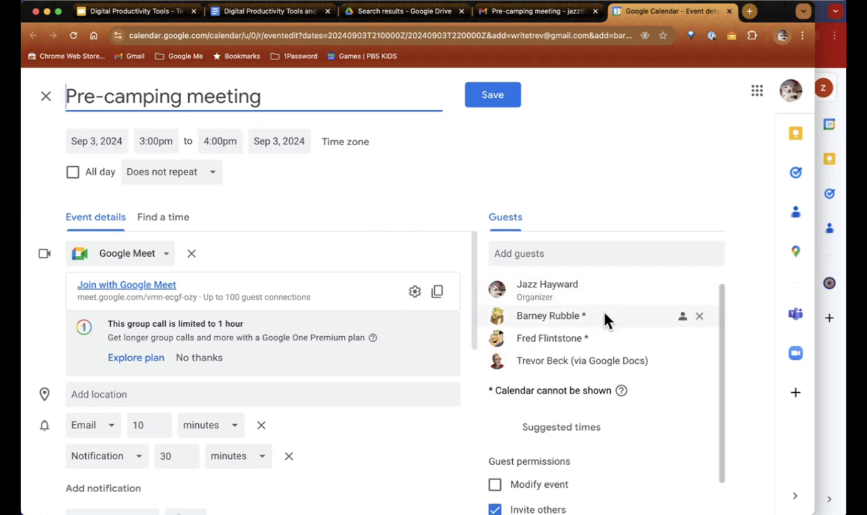
scroll(604, 313, "up", 1)
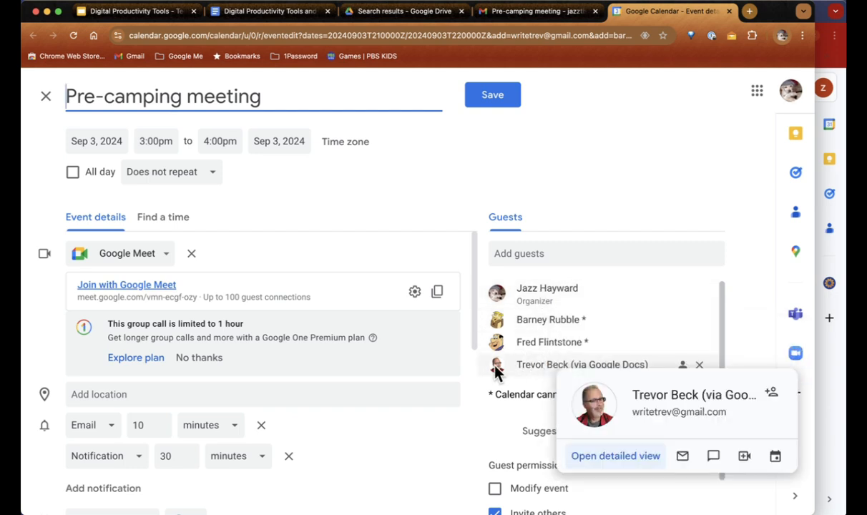
scroll(444, 385, "down", 1)
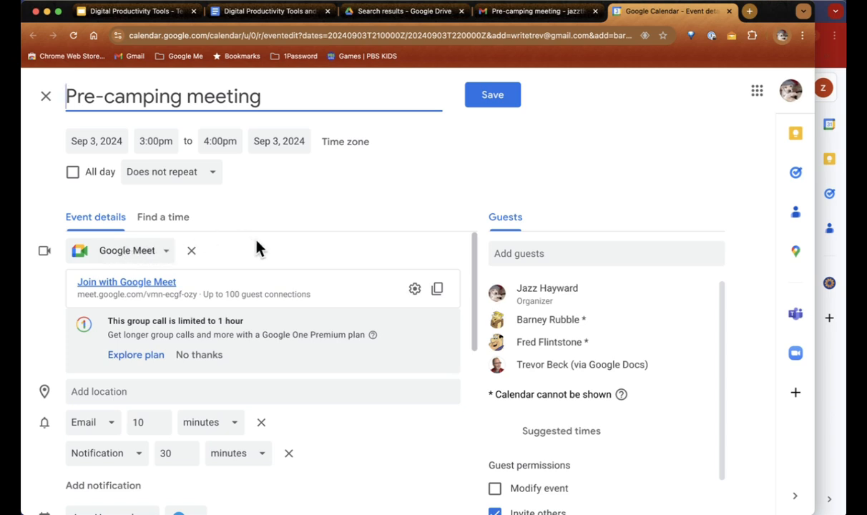
scroll(258, 248, "down", 5)
scroll(258, 247, "down", 3)
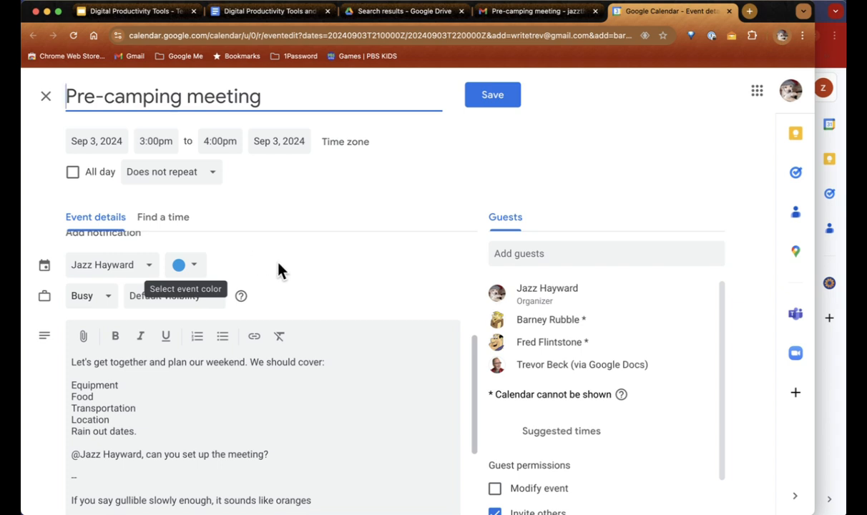
scroll(281, 272, "up", 3)
scroll(324, 324, "down", 5)
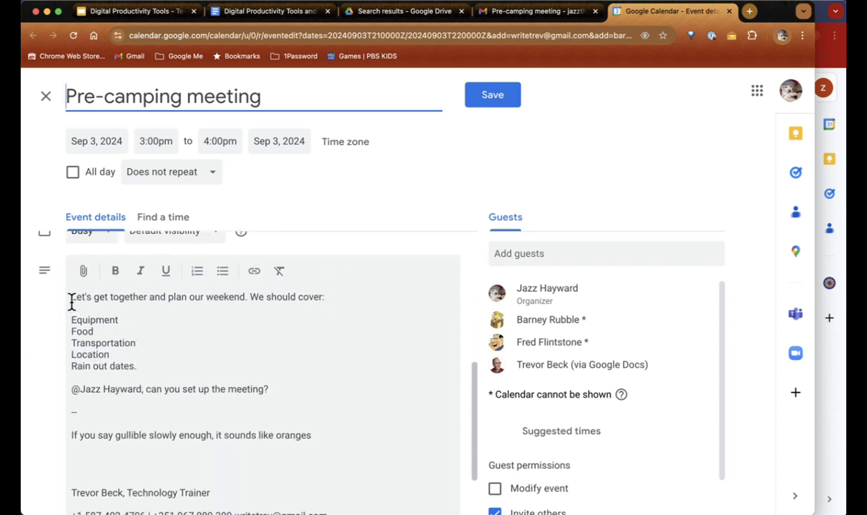
left_click_drag(69, 300, 309, 401)
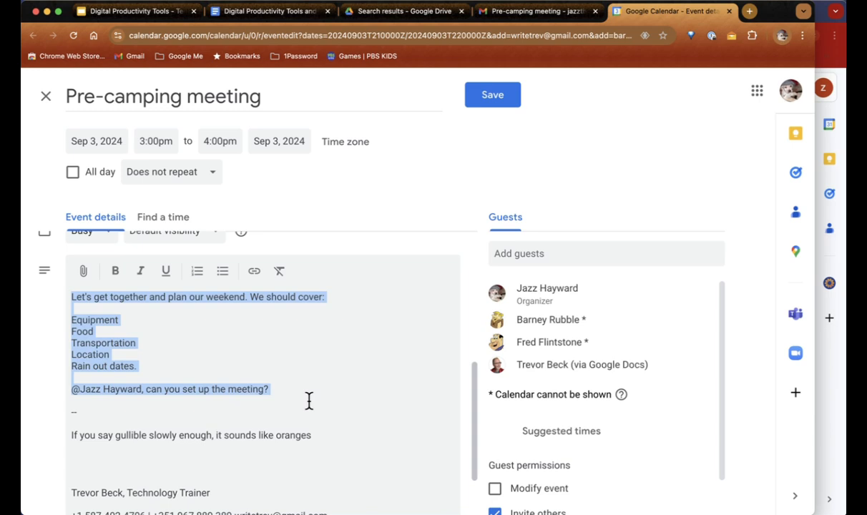
scroll(309, 401, "down", 3)
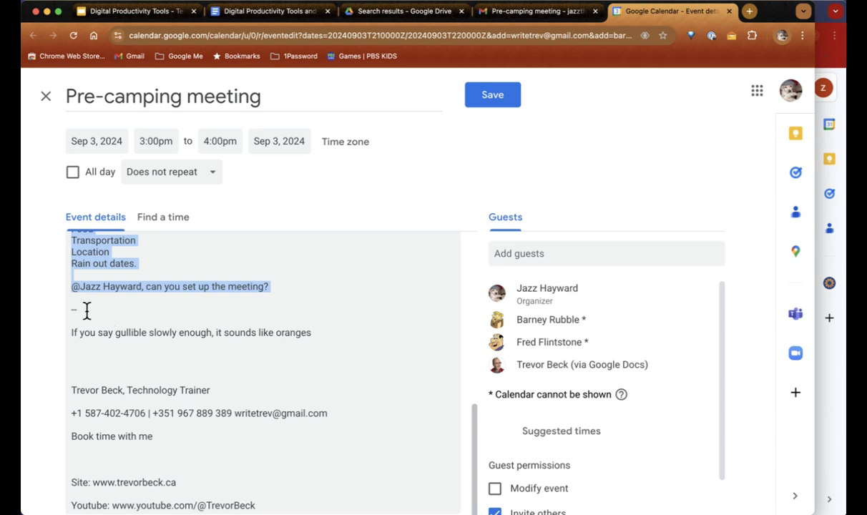
left_click_drag(72, 308, 255, 510)
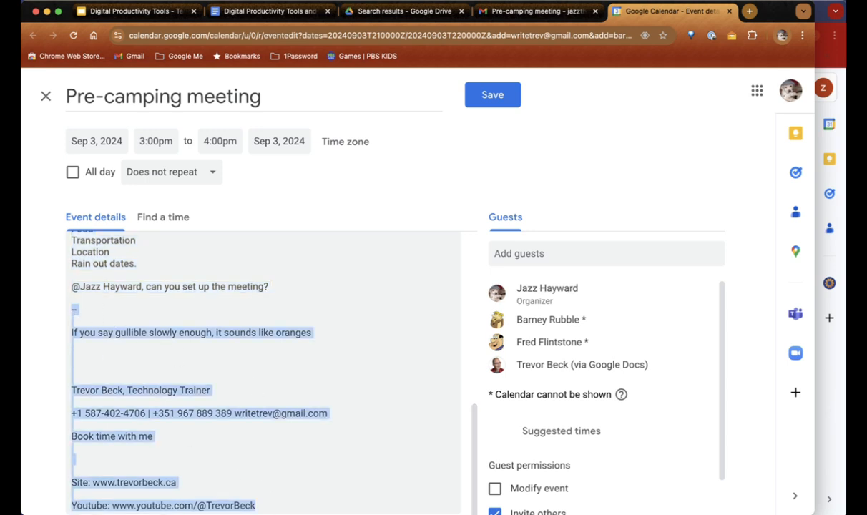
key("BackSpace")
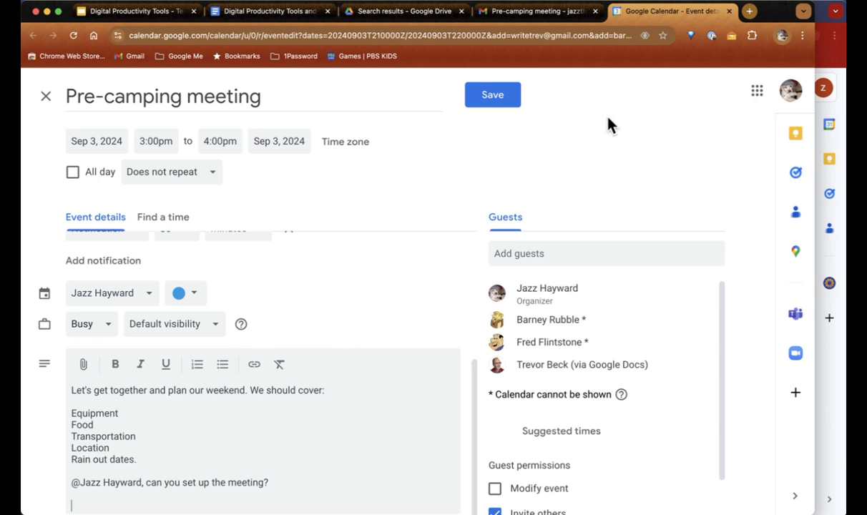
left_click(729, 11)
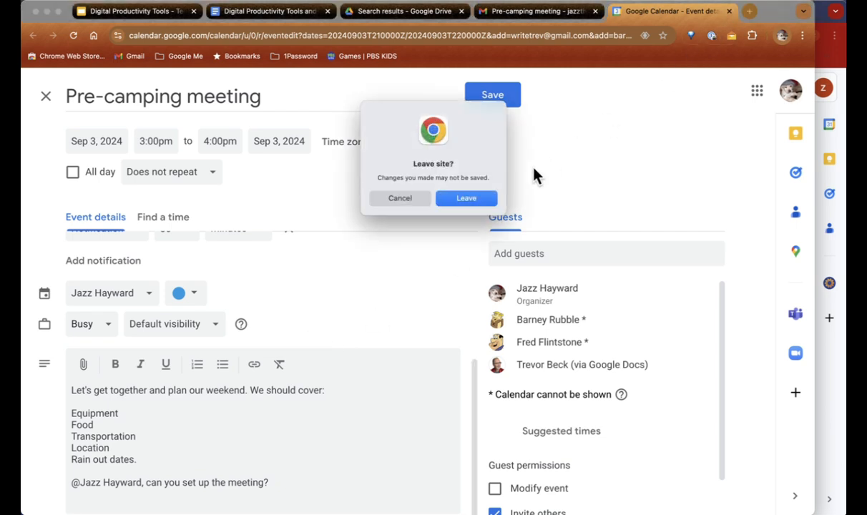
Step: Discard the event, start a new message from the Looking for work template, and select its body
left_click(484, 199)
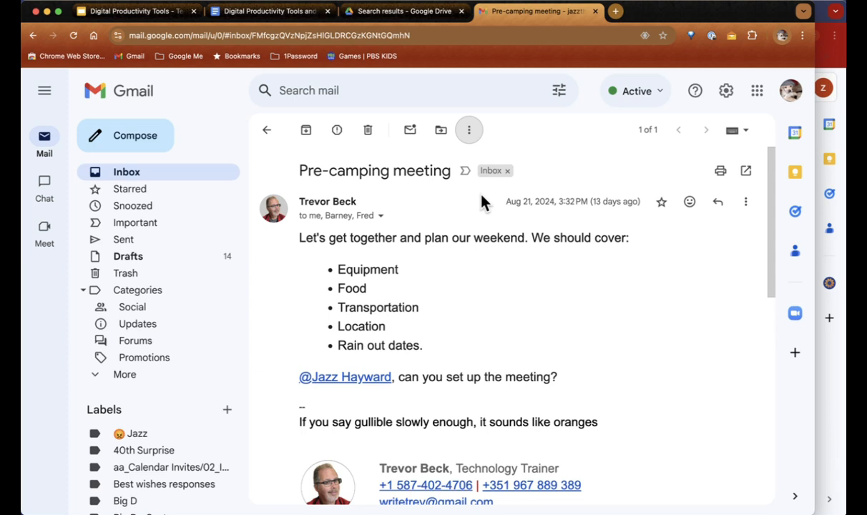
left_click(126, 139)
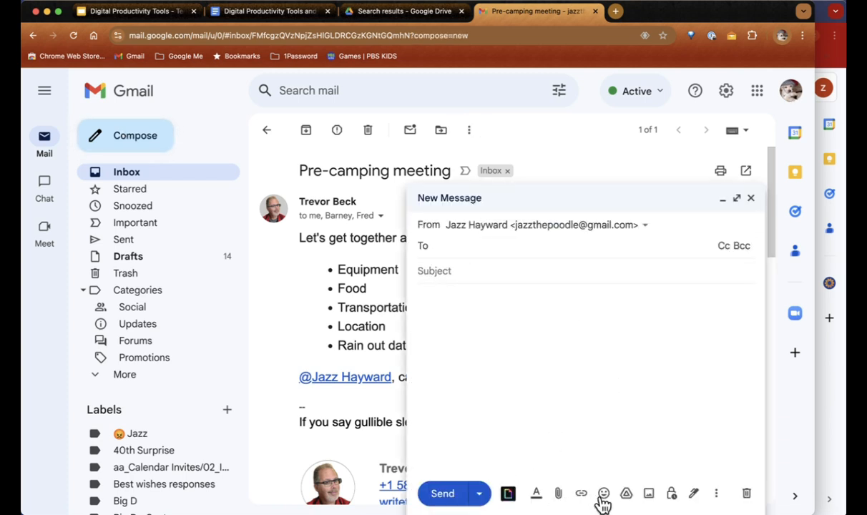
left_click(716, 495)
mouse_move(668, 345)
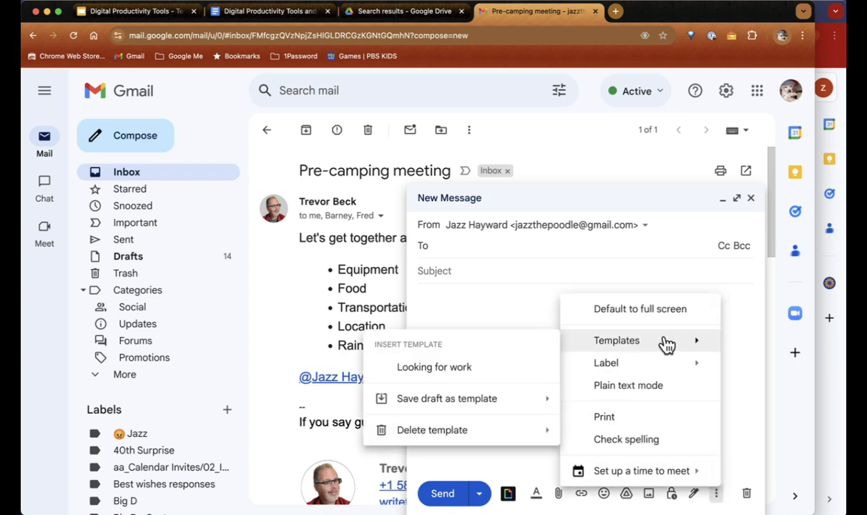
left_click(475, 367)
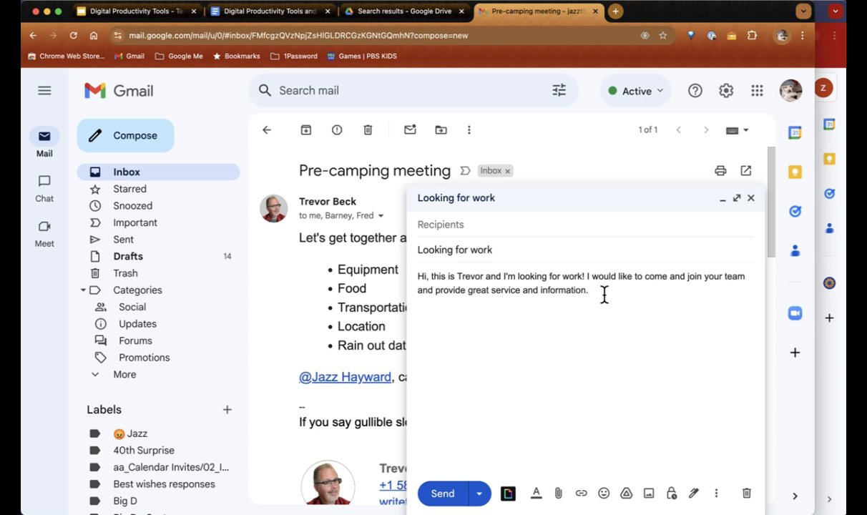
key("super+a")
Step: Clear the body, set subject 'Visit next week', and write 'Hey, I'll be out next week. Can we meet? Please pick a time.'
key("BackSpace")
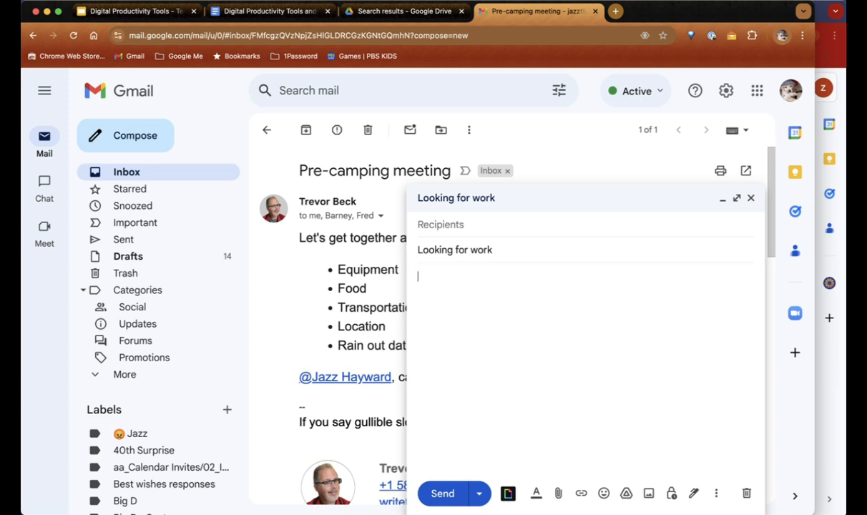
triple_click(473, 249)
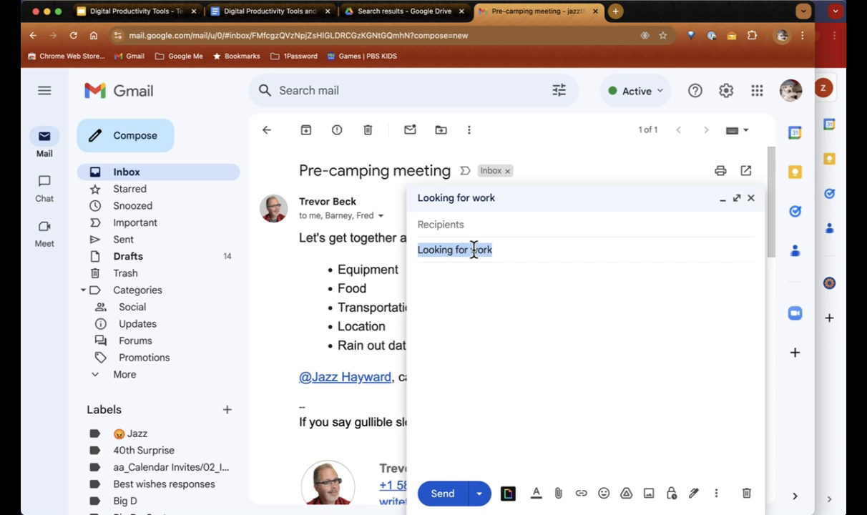
key("BackSpace")
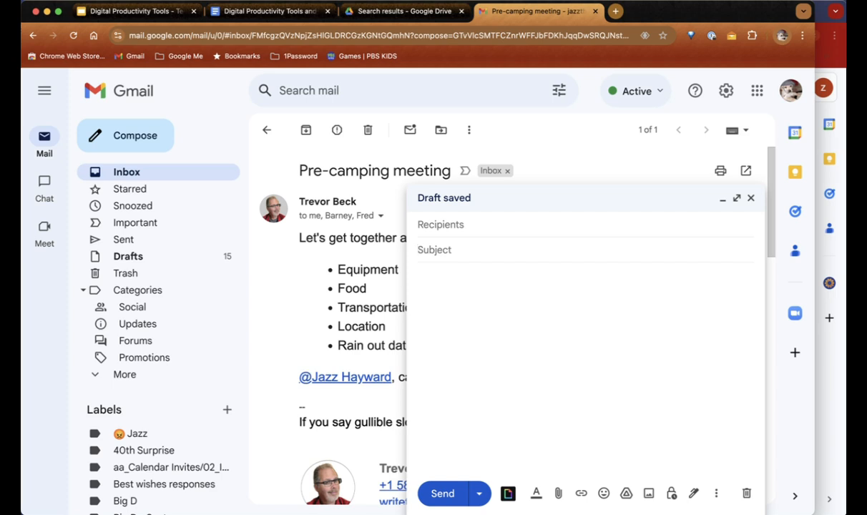
type("V")
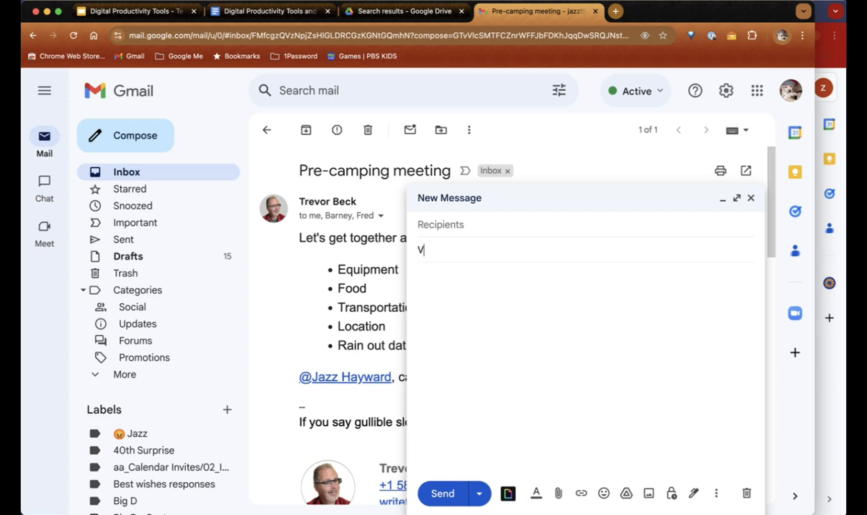
type("isit next week")
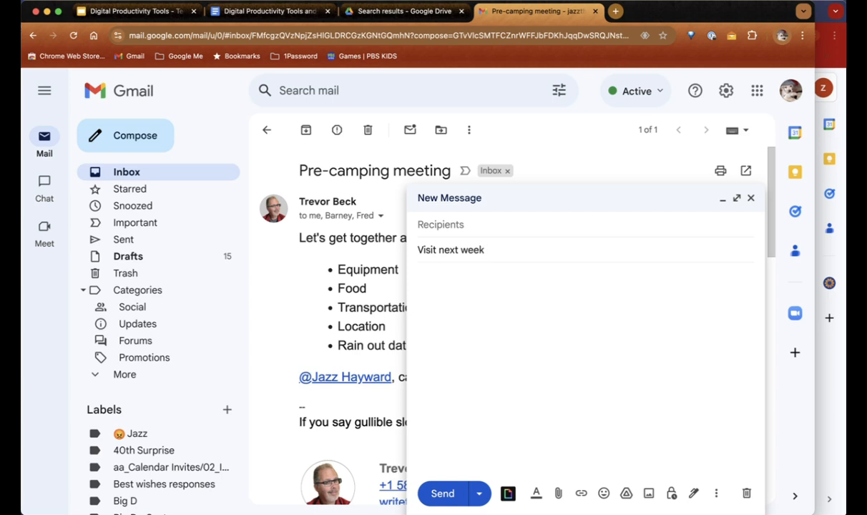
left_click(483, 283)
type("Hey, I'll be o")
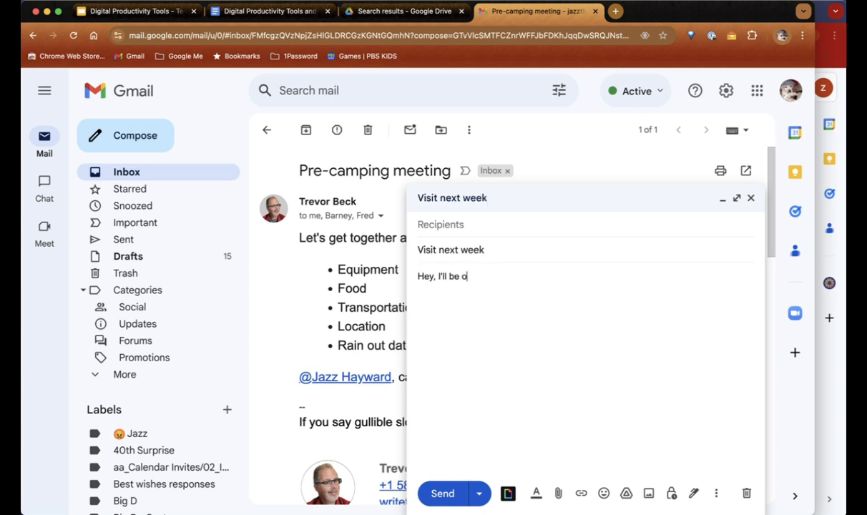
type("ut next week. Can we m")
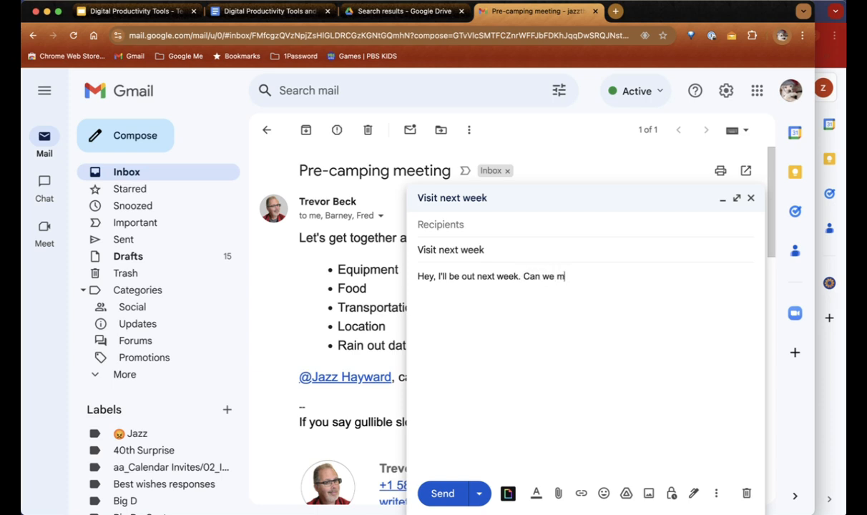
type("eet? Please")
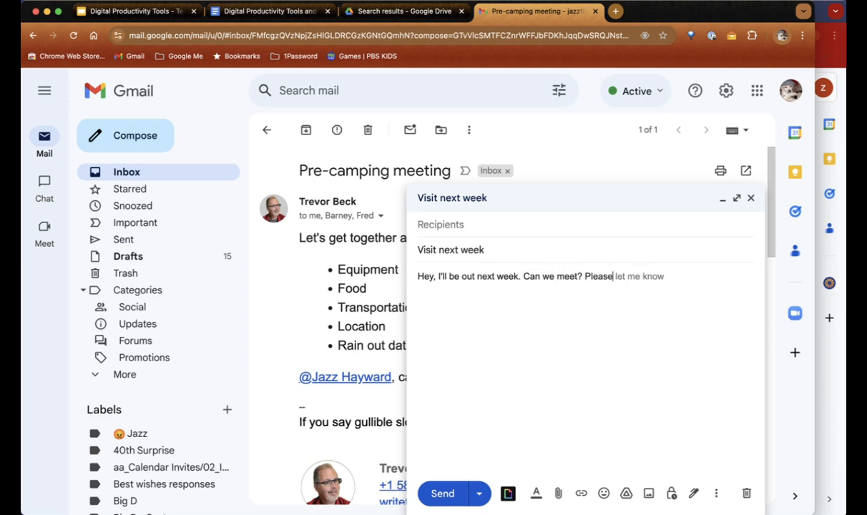
type(" pick a time.")
Step: Save the draft as a new template named 'Visit next week' and close the draft
left_click(717, 495)
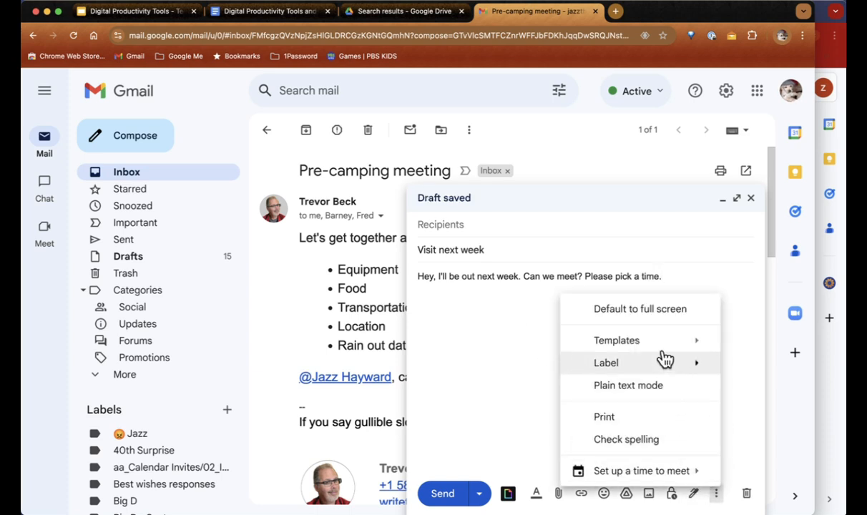
mouse_move(431, 401)
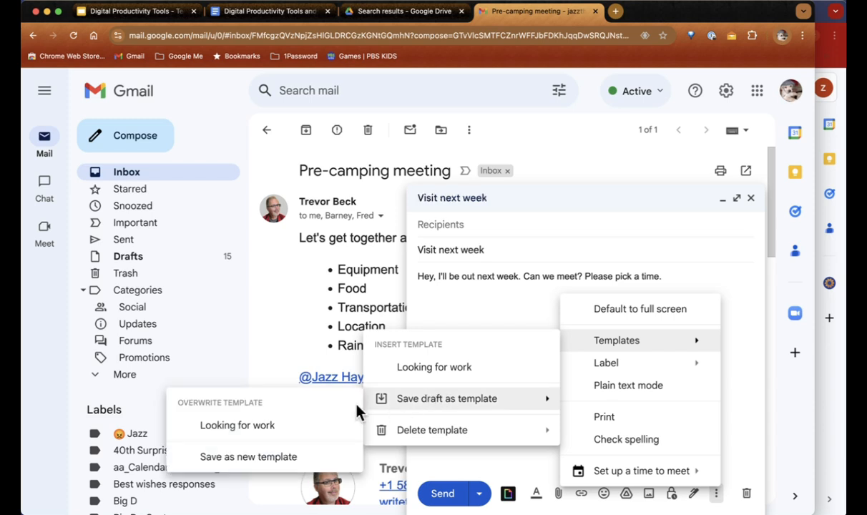
left_click(255, 461)
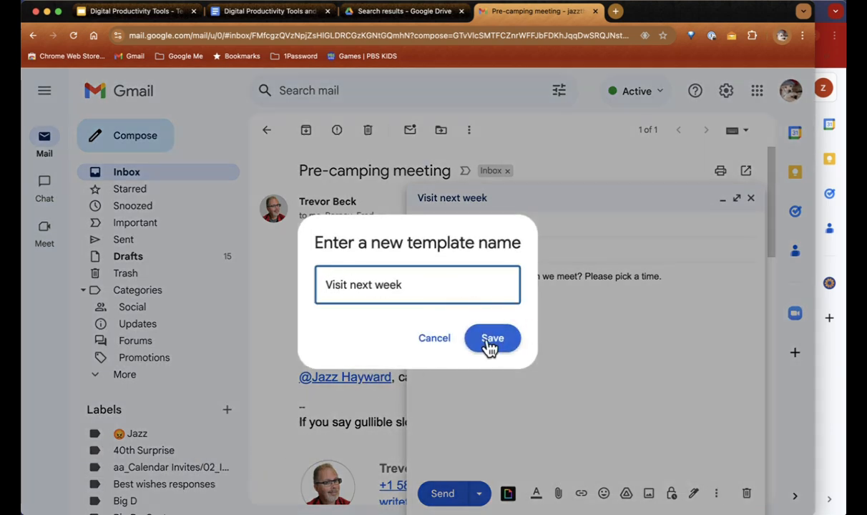
left_click(491, 341)
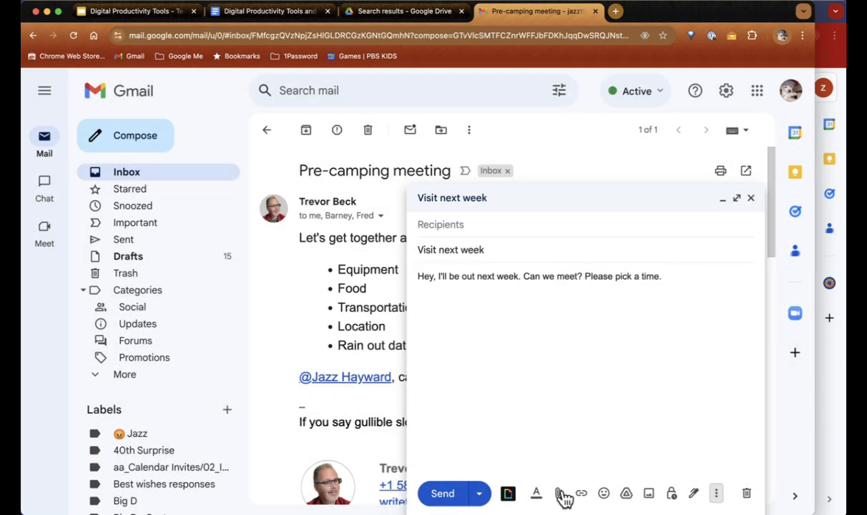
left_click(751, 198)
Step: Start a new message filled from the 'Visit next week' template and add a blank line
left_click(147, 138)
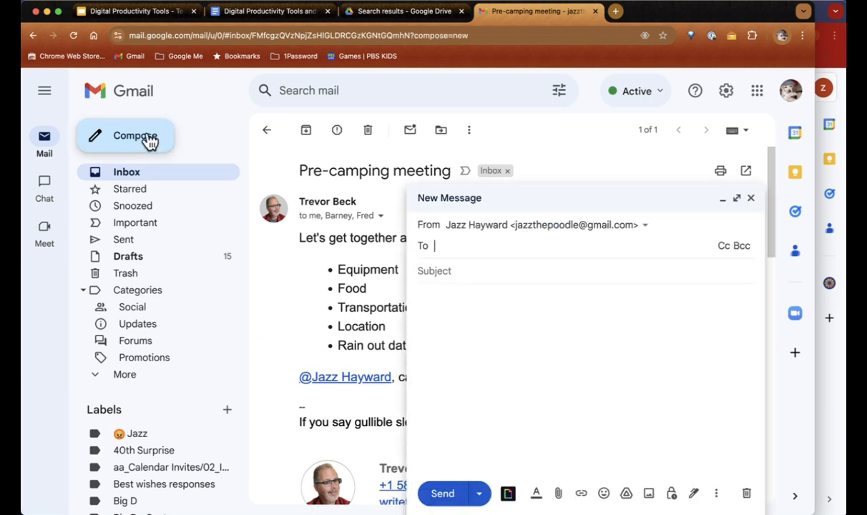
left_click(716, 495)
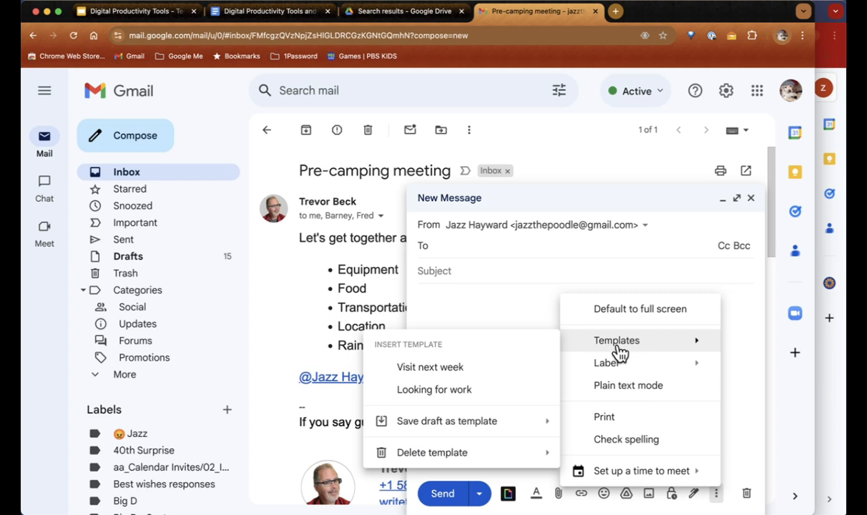
left_click(422, 367)
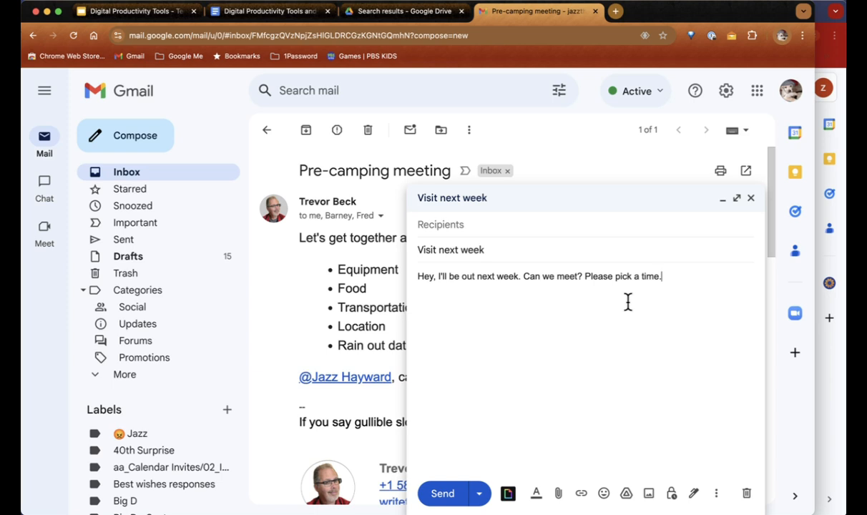
key("Return")
key("Return")
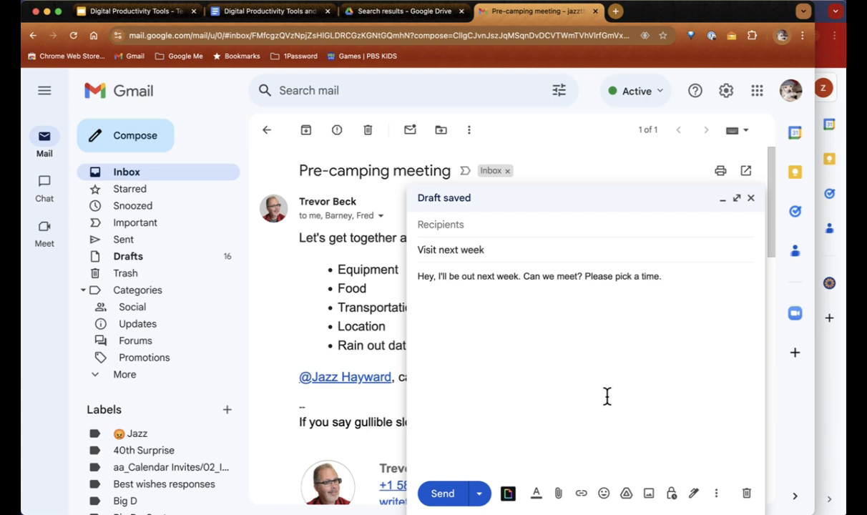
Step: Insert an 'Offer times you're free' meeting placeholder, opening the availability calendar sidebar
left_click(715, 494)
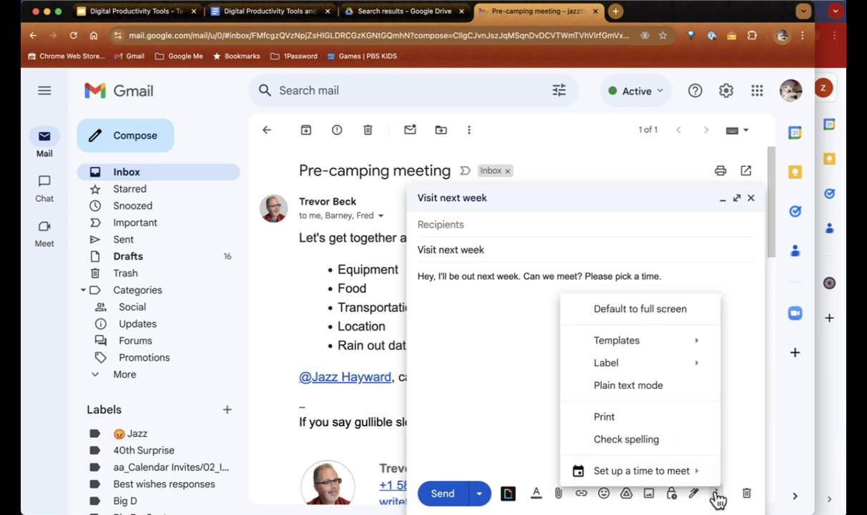
mouse_move(671, 474)
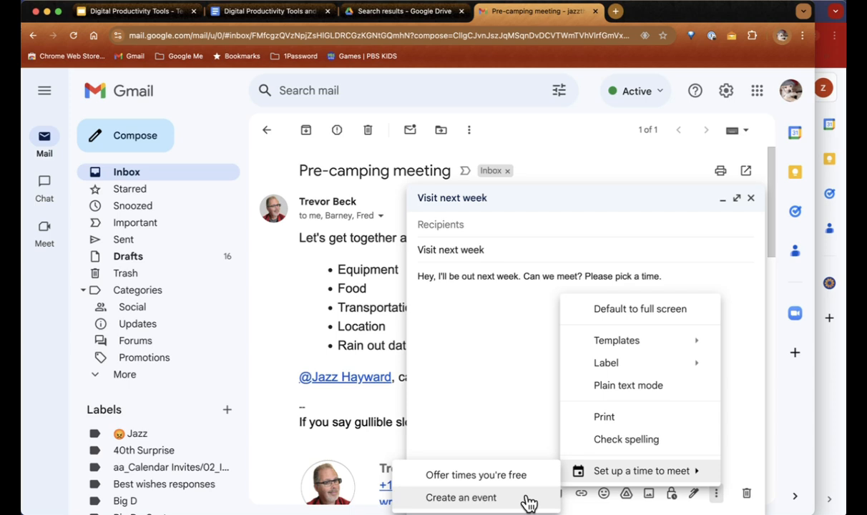
left_click(486, 478)
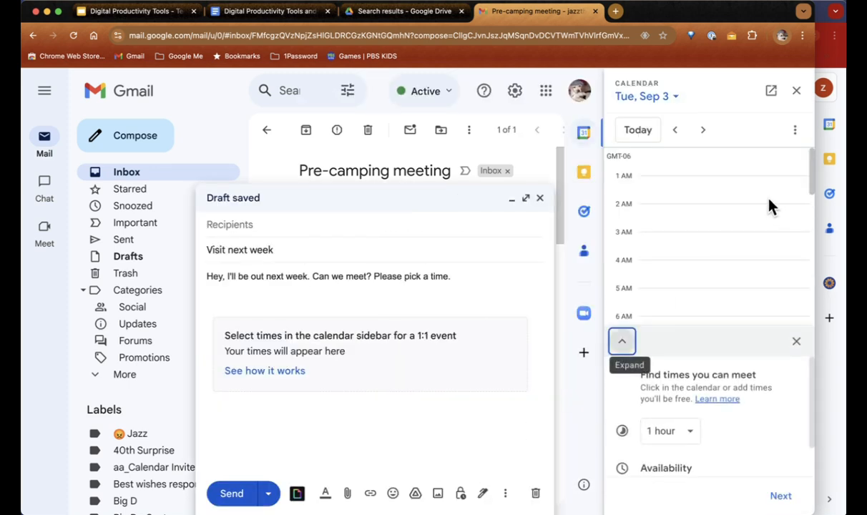
Step: Mark Sep 4 as free from 9:00am–12:00pm and 4:00pm–6:00pm
scroll(745, 236, "down", 2)
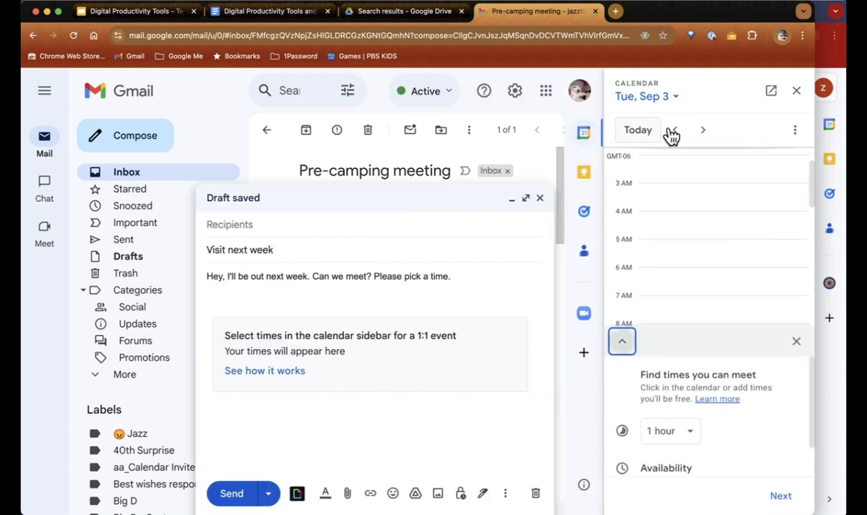
left_click(703, 130)
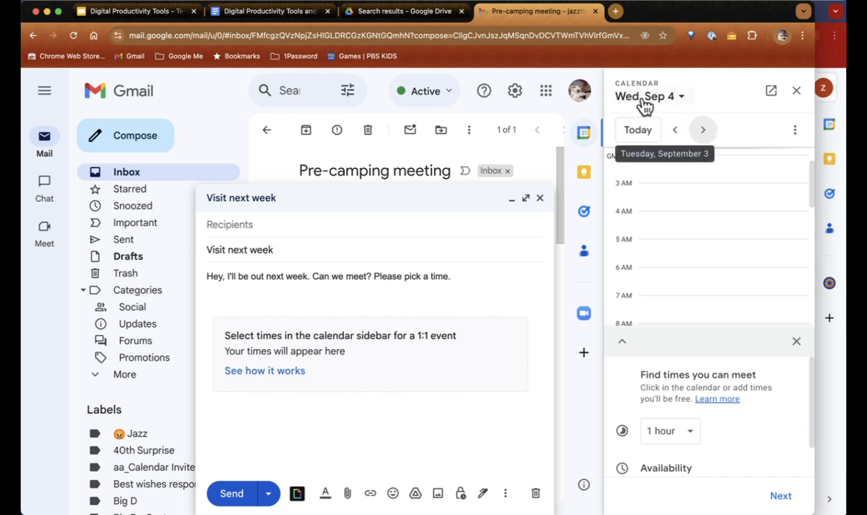
scroll(682, 225, "down", 4)
scroll(683, 226, "down", 2)
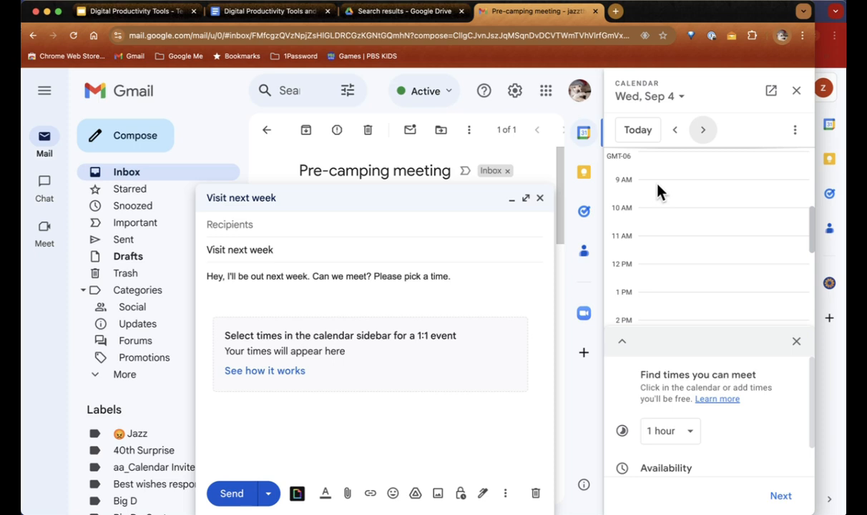
left_click_drag(659, 190, 660, 260)
scroll(661, 261, "down", 4)
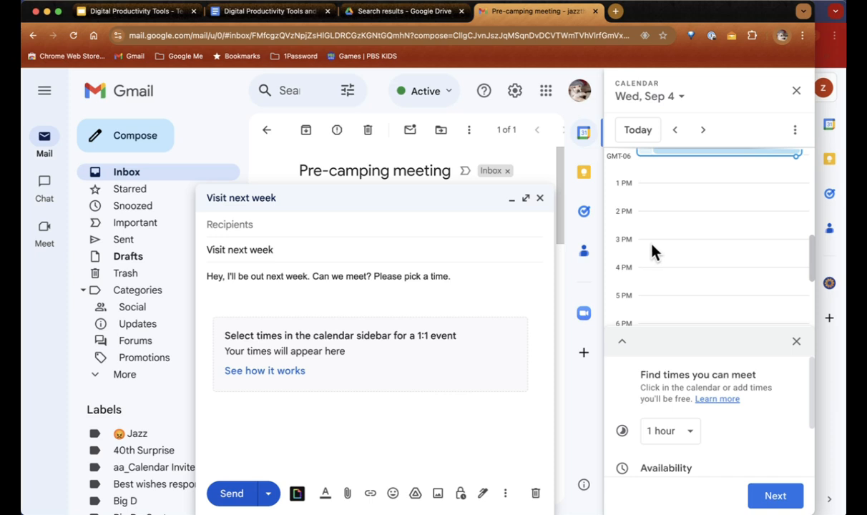
left_click_drag(660, 280, 663, 181)
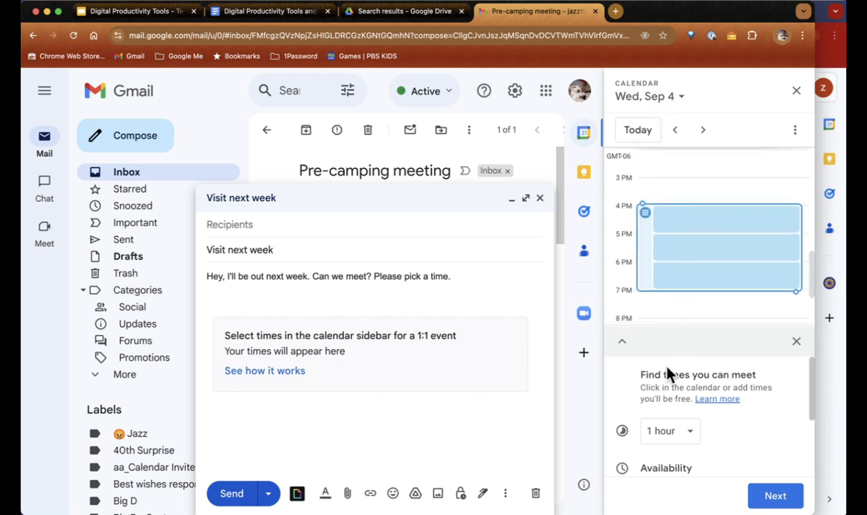
scroll(662, 379, "down", 2)
scroll(659, 382, "up", 2)
scroll(713, 441, "down", 3)
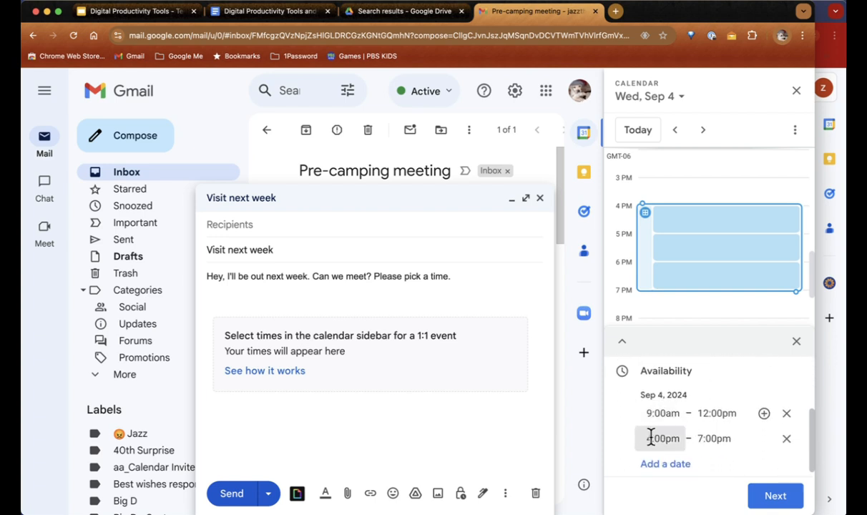
left_click(705, 442)
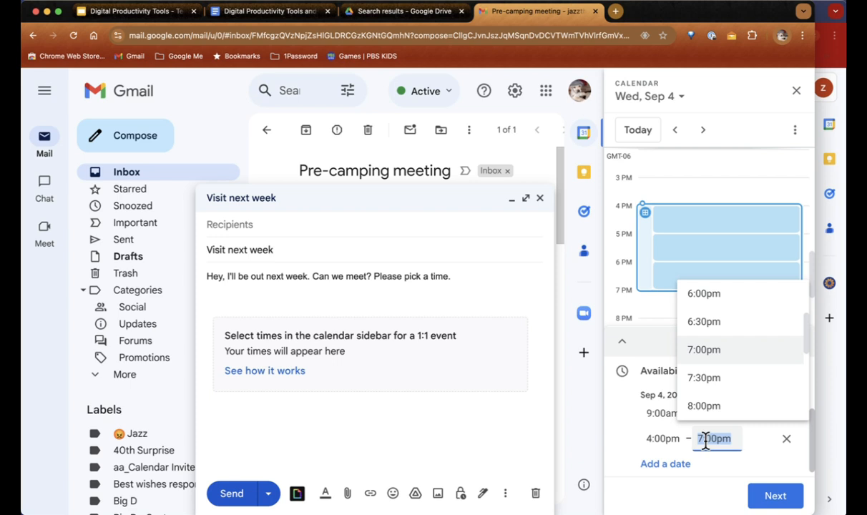
left_click(703, 304)
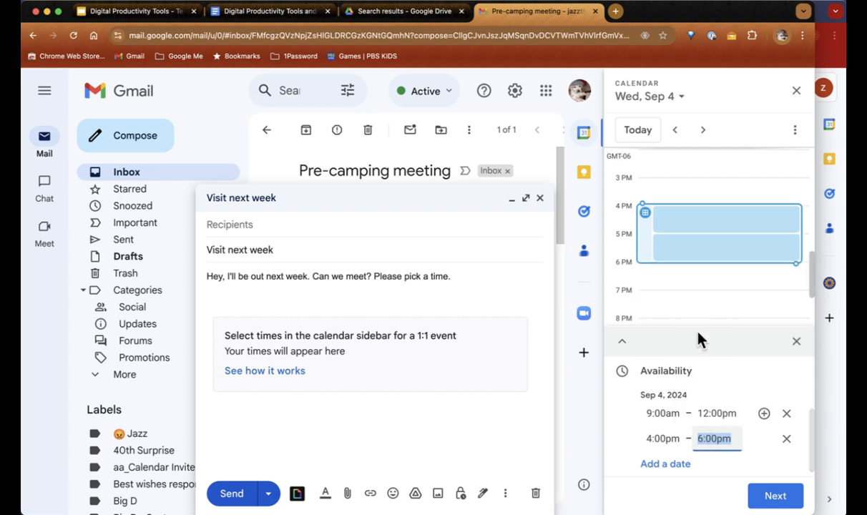
Step: Add Friday, Sep 6 availability from 9:00am to 11:00am
left_click(671, 465)
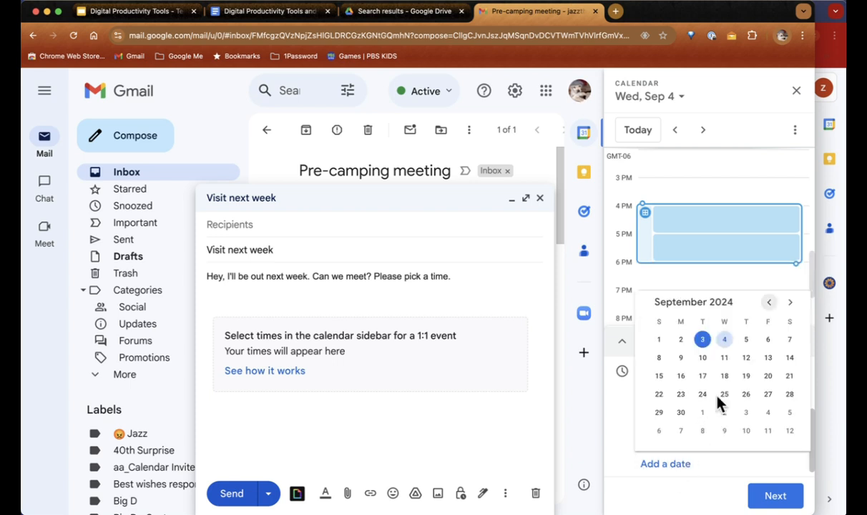
left_click(768, 342)
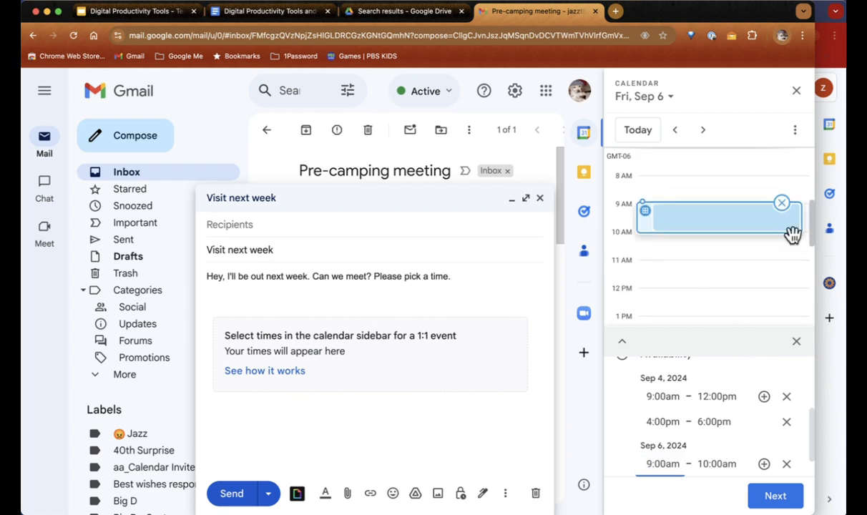
left_click_drag(792, 234, 785, 285)
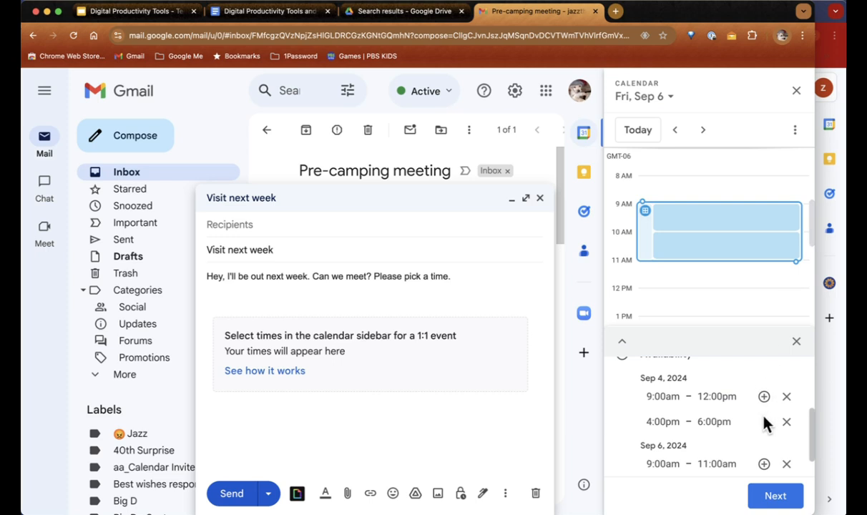
scroll(765, 428, "down", 1)
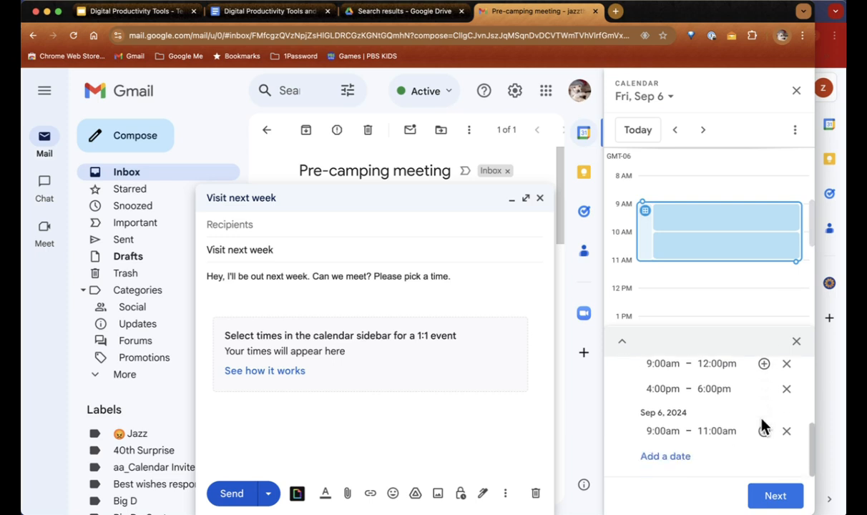
Step: Title the meeting event 'Trevor comes to visit'
left_click(777, 496)
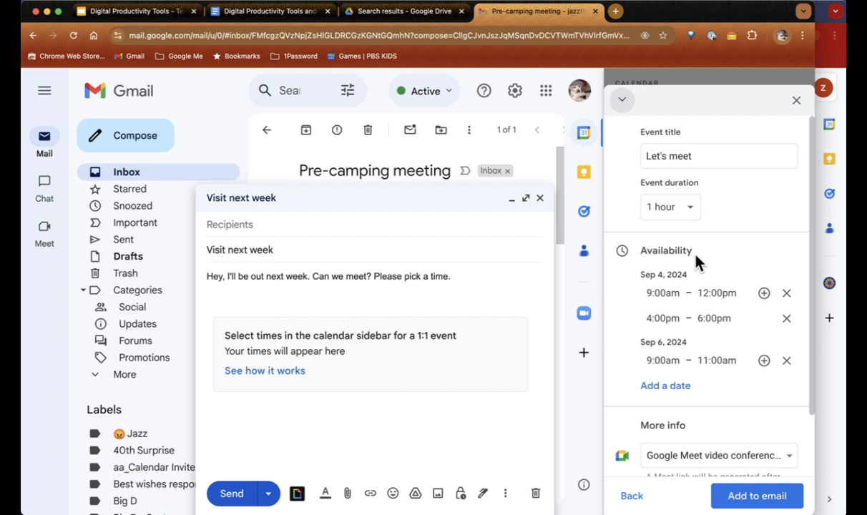
triple_click(675, 156)
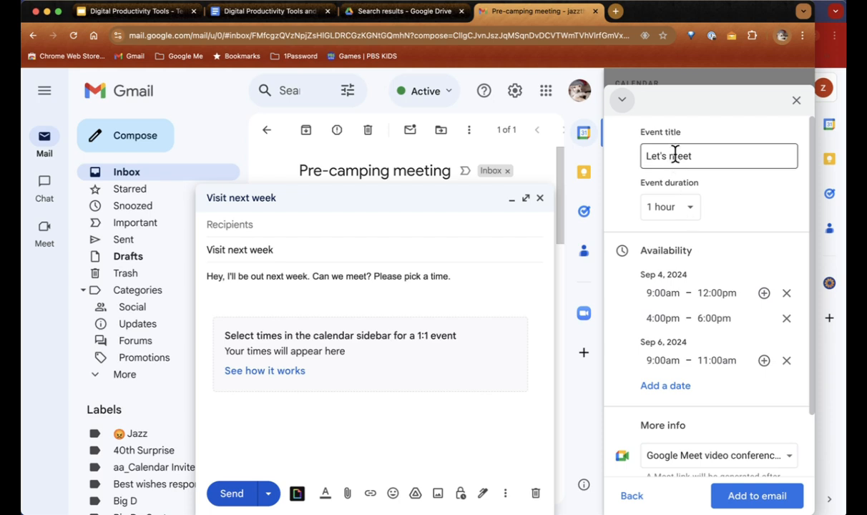
type("Trev")
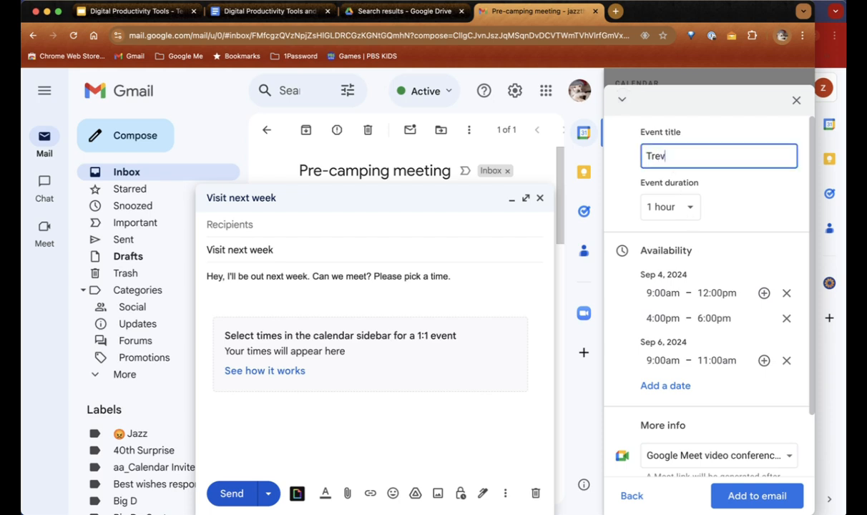
type("or and Jazz meet")
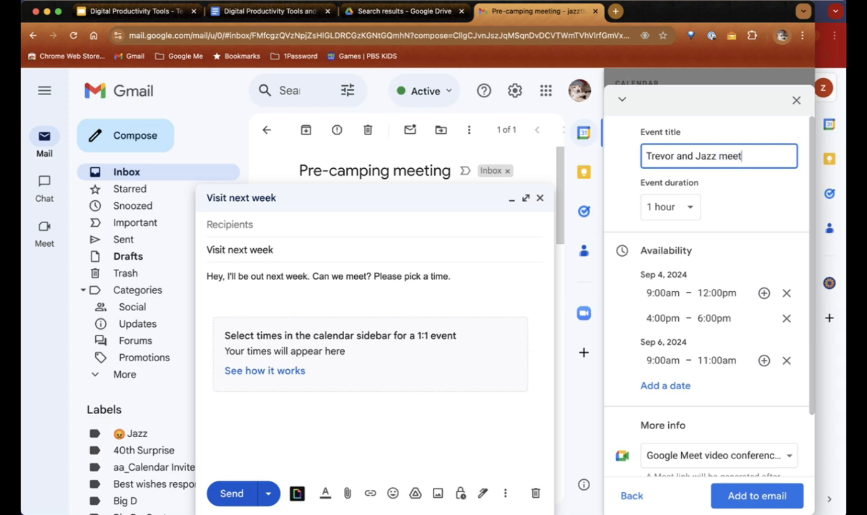
key("super+a")
type("Trevor")
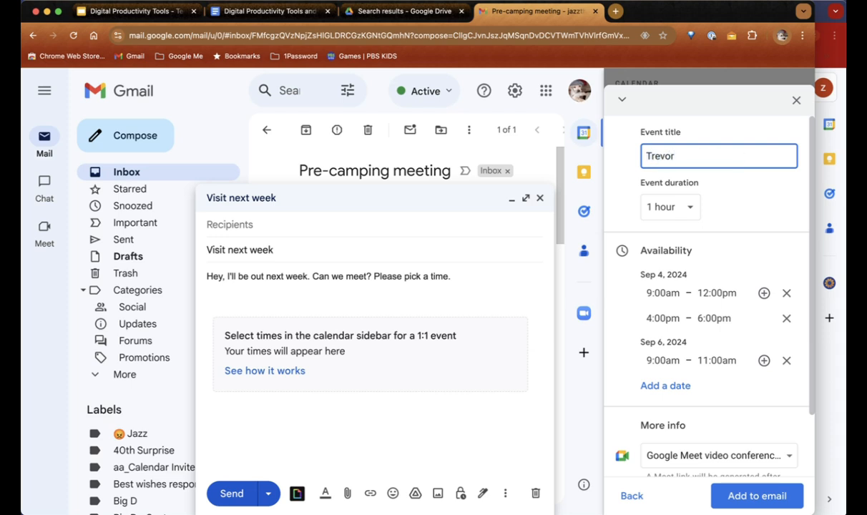
type(" comes to visit")
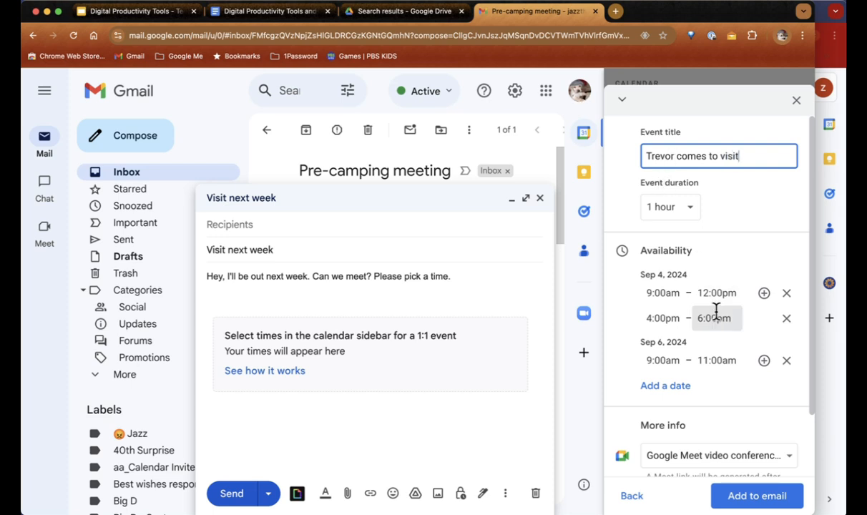
Step: Make it an in-person meeting at 'Your office' and insert the offered times into the email
scroll(716, 312, "down", 3)
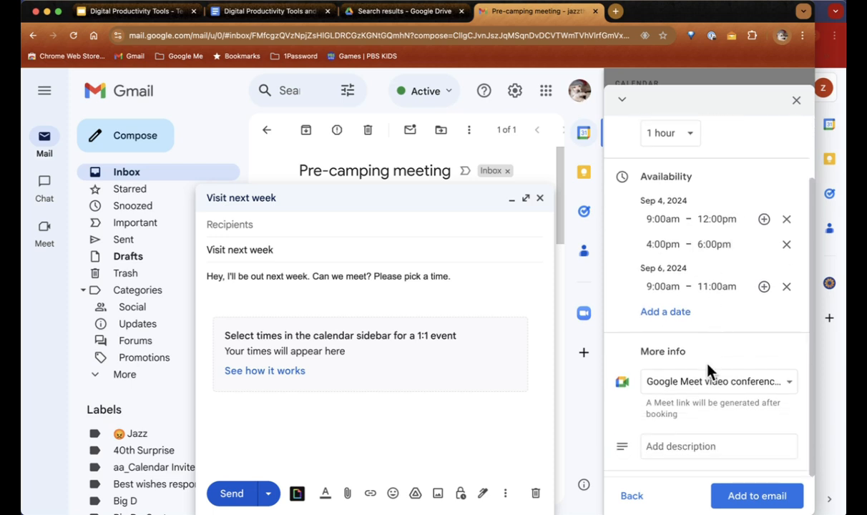
left_click(745, 383)
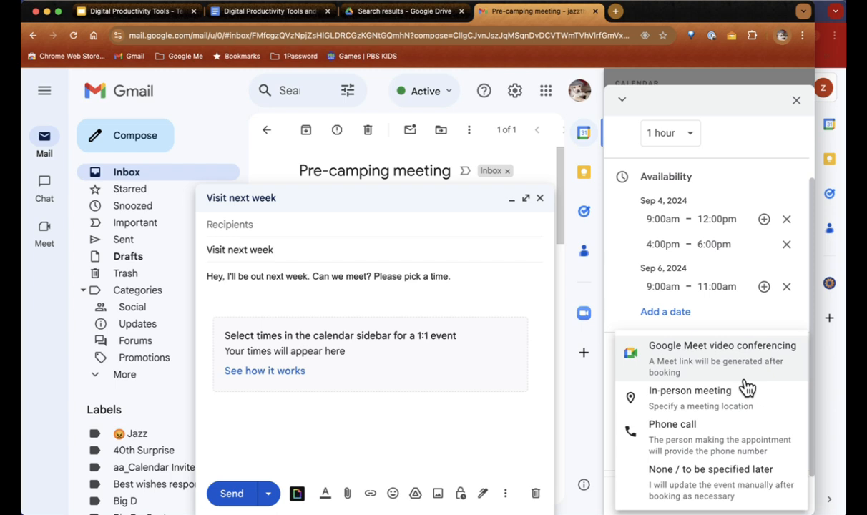
left_click(714, 402)
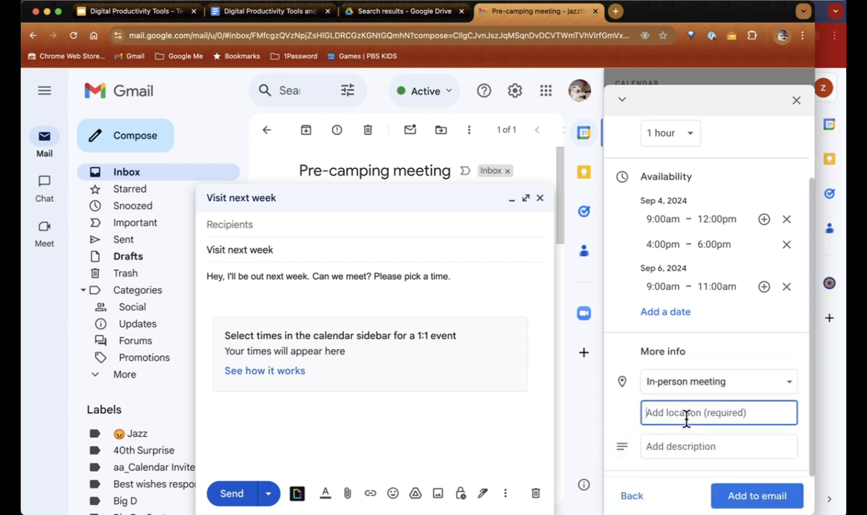
type("Your o")
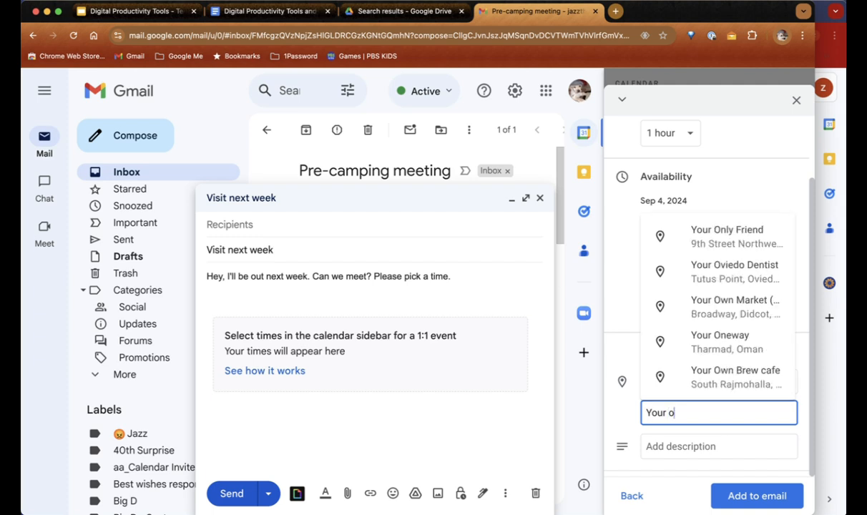
type("ffice")
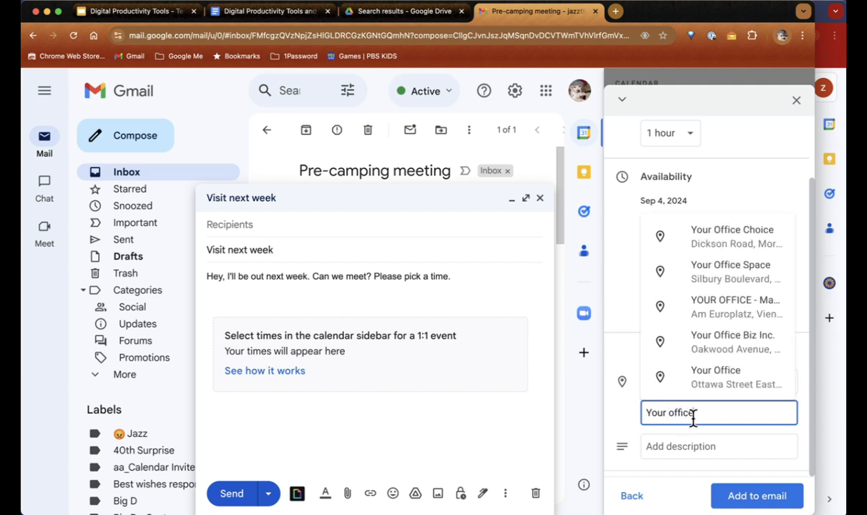
left_click(764, 504)
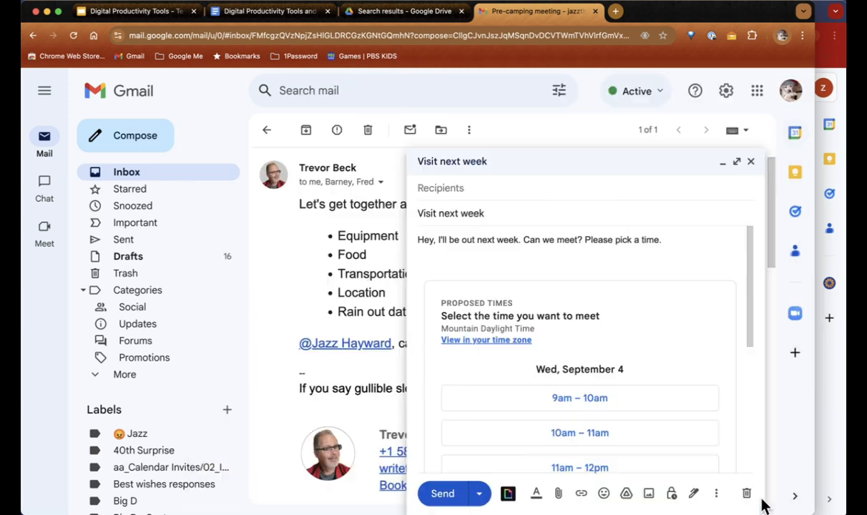
scroll(728, 308, "down", 3)
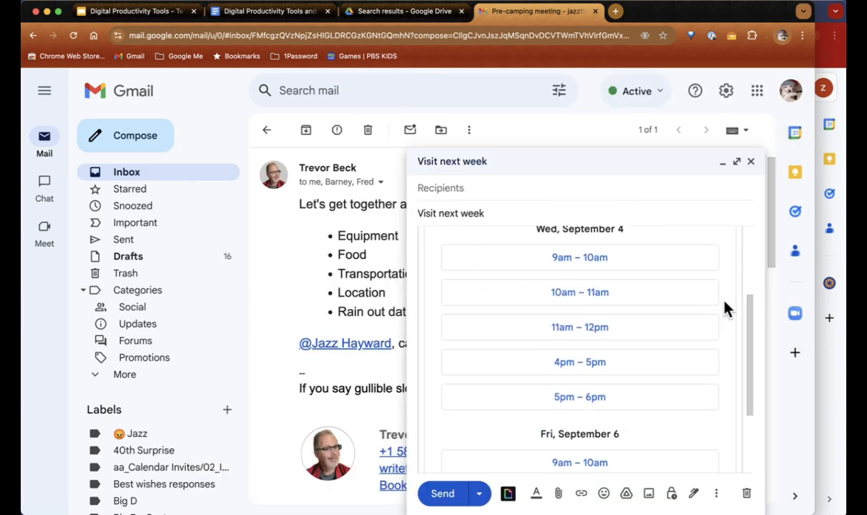
scroll(727, 308, "up", 4)
scroll(727, 308, "down", 3)
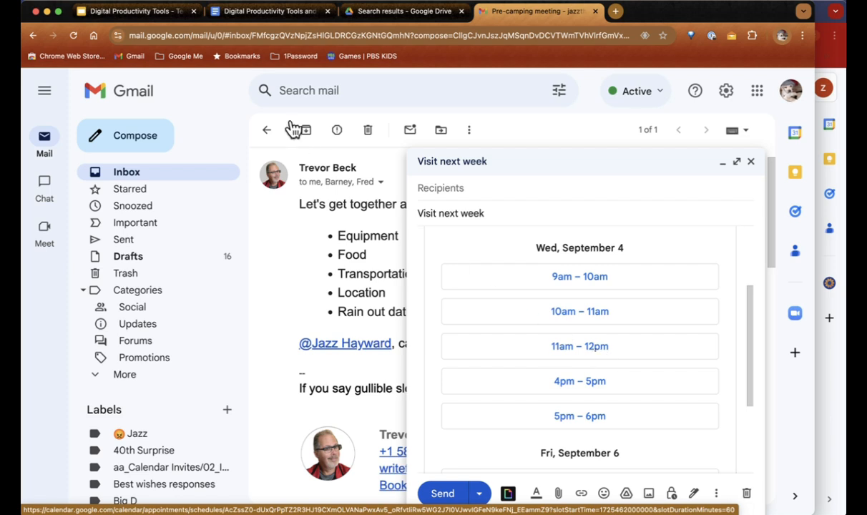
Step: Switch back to the productivity tips document and scroll to its Calendar tips list
left_click(250, 13)
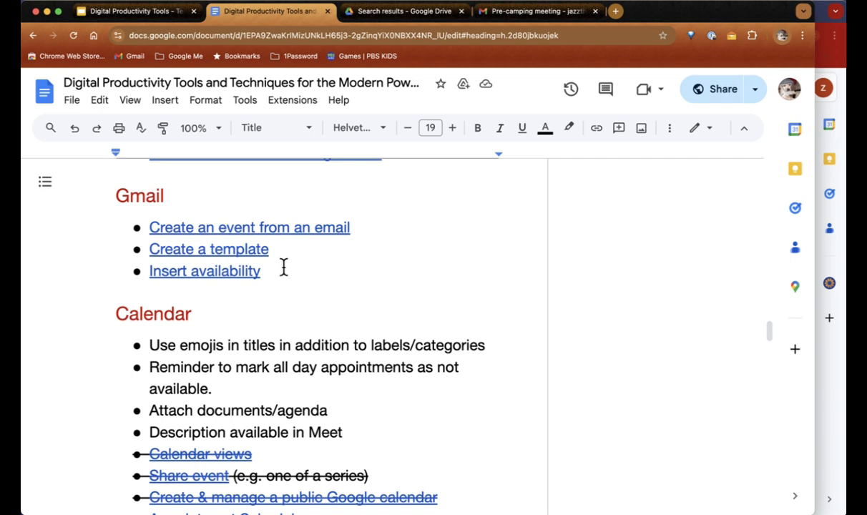
scroll(283, 267, "down", 3)
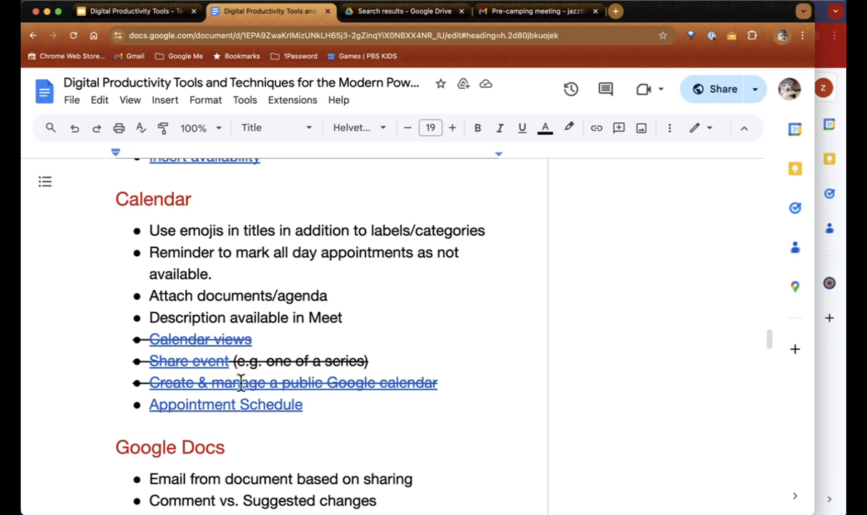
Step: Open calendar.google.com in a new browser tab
key("super+t")
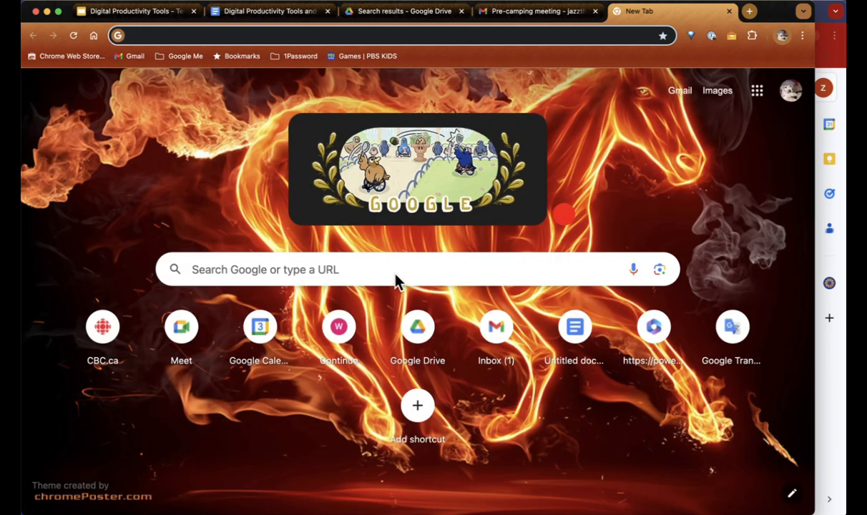
type("calena")
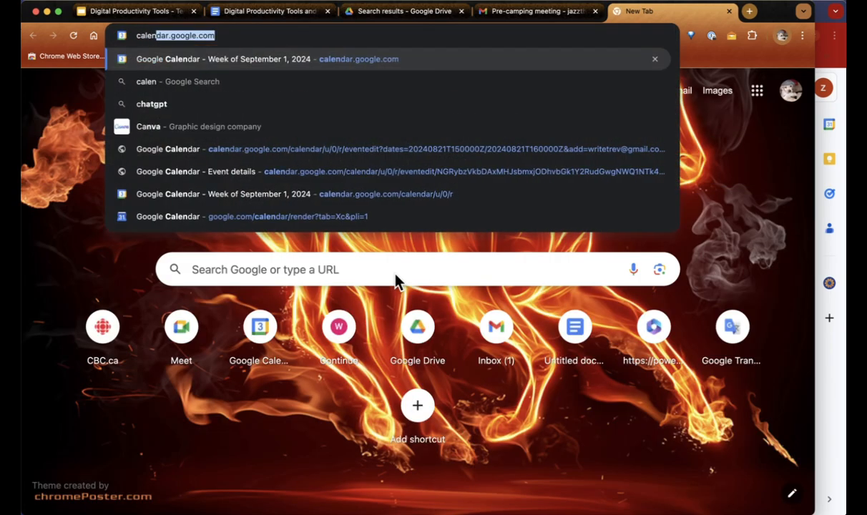
key("BackSpace")
key("BackSpace")
type("ndar")
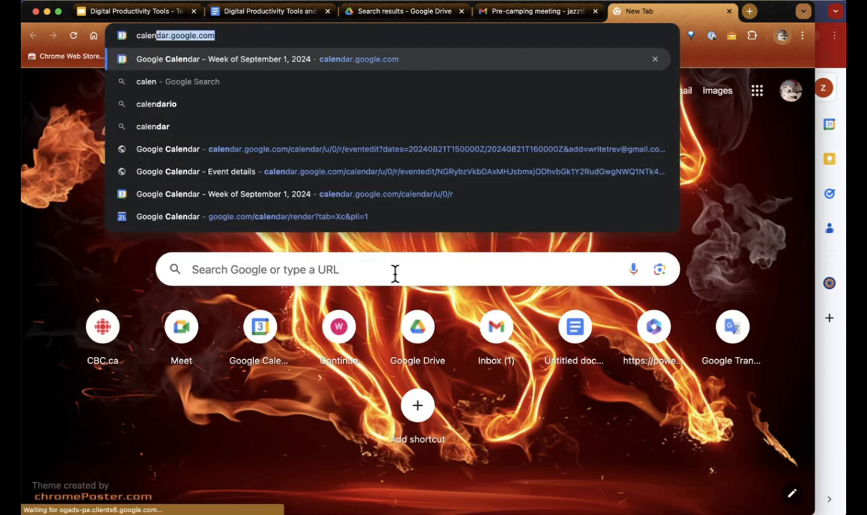
key("Return")
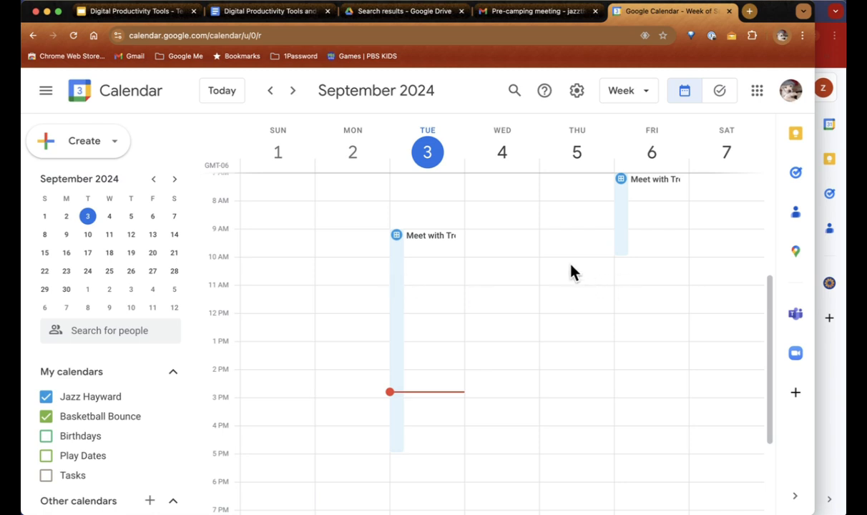
Step: Create an event titled 'test' on Thursday, September 5, 10am–12pm
left_click_drag(569, 262, 571, 313)
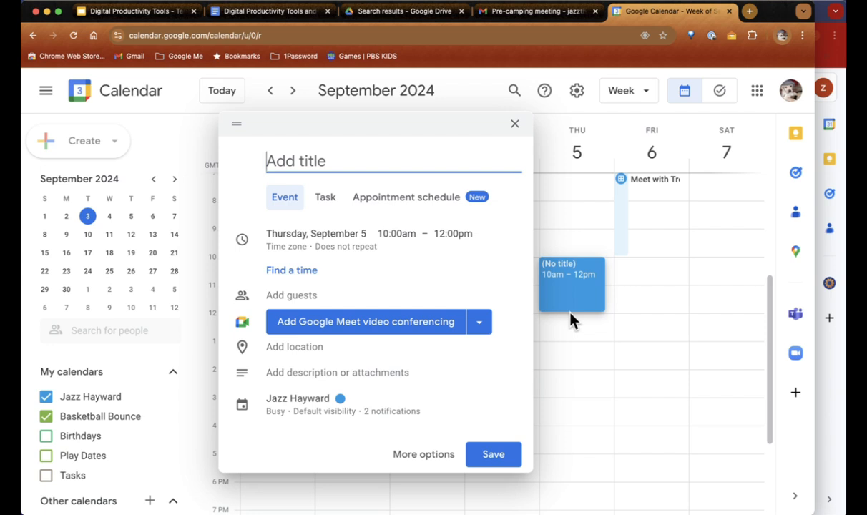
type("test")
left_click(496, 454)
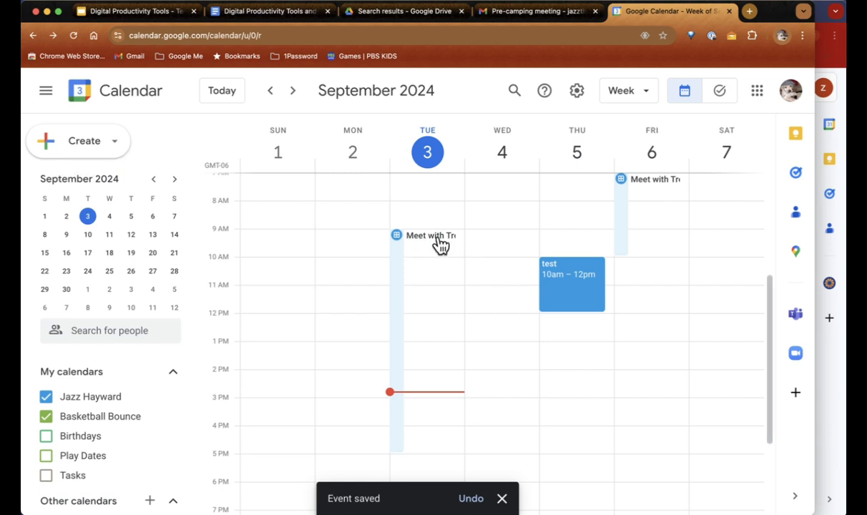
Step: Look over the new appointment schedule option and its details, dismissing the Google One offer
left_click(117, 147)
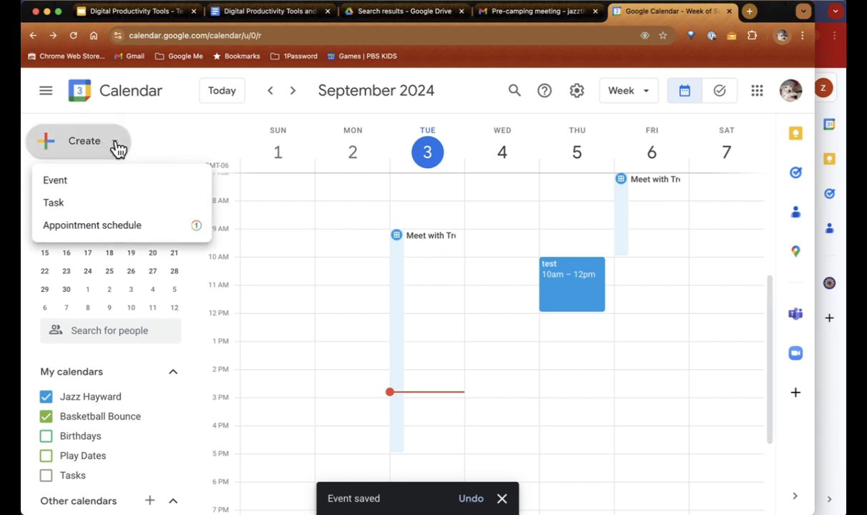
left_click(115, 228)
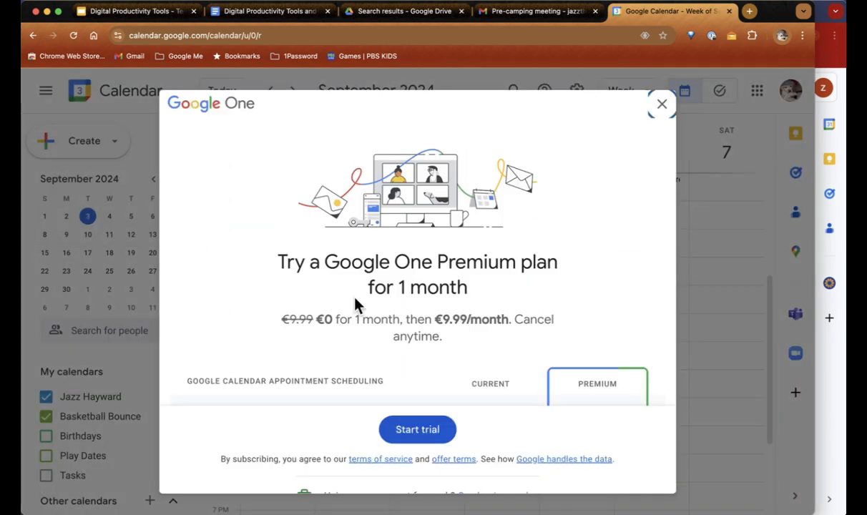
scroll(358, 306, "down", 3)
scroll(364, 309, "up", 3)
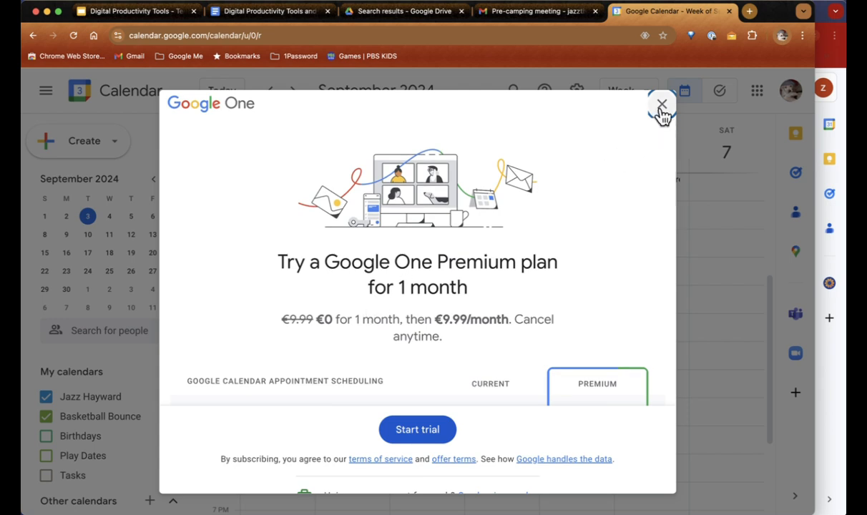
scroll(658, 116, "down", 1)
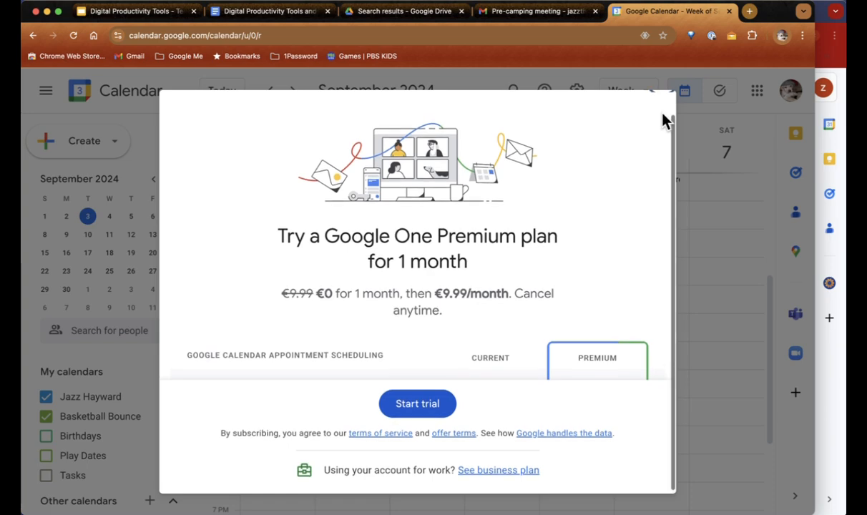
scroll(664, 120, "up", 1)
left_click(662, 114)
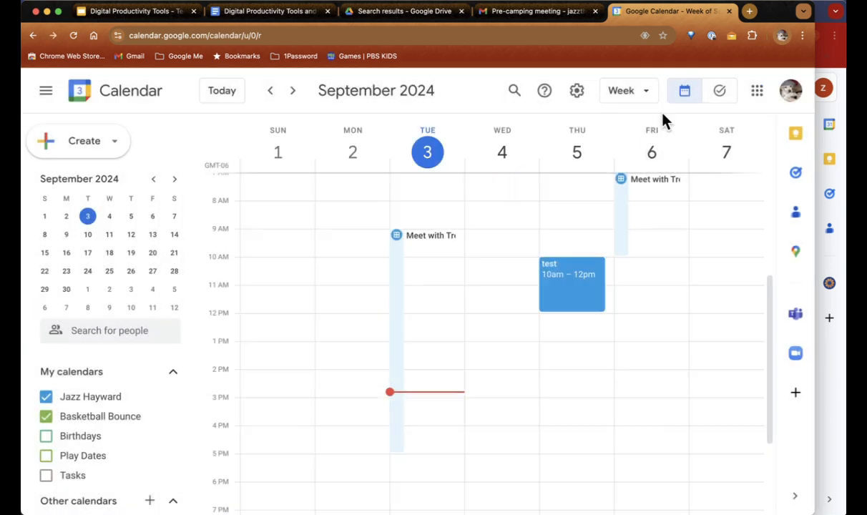
left_click(419, 244)
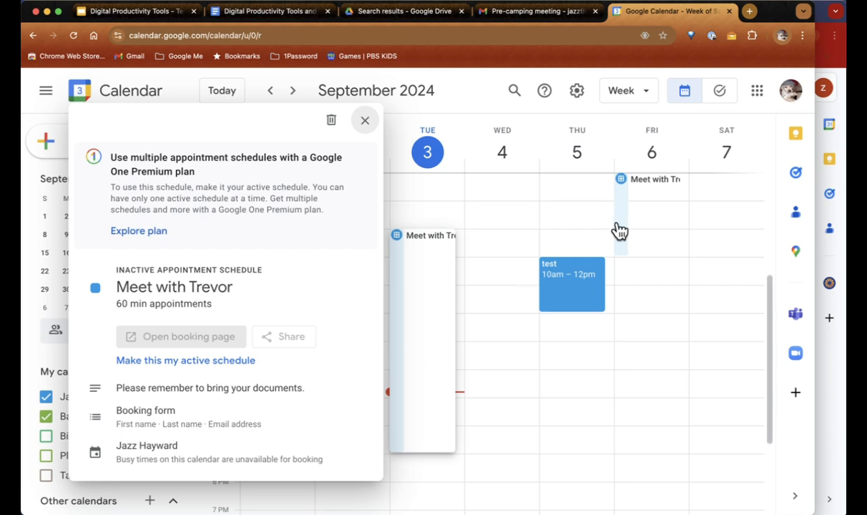
left_click(485, 236)
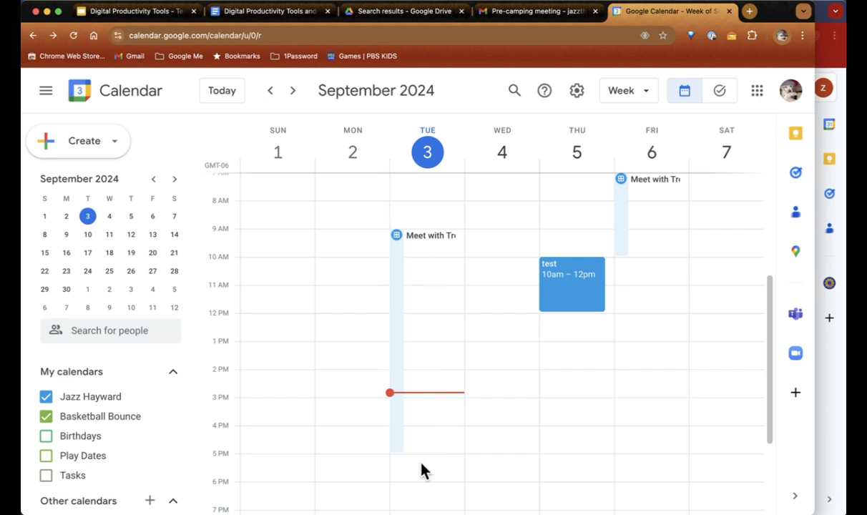
Step: Move 'test' to Tuesday 11am–1pm and make Meet with Trevor the active schedule
left_click_drag(573, 268, 444, 287)
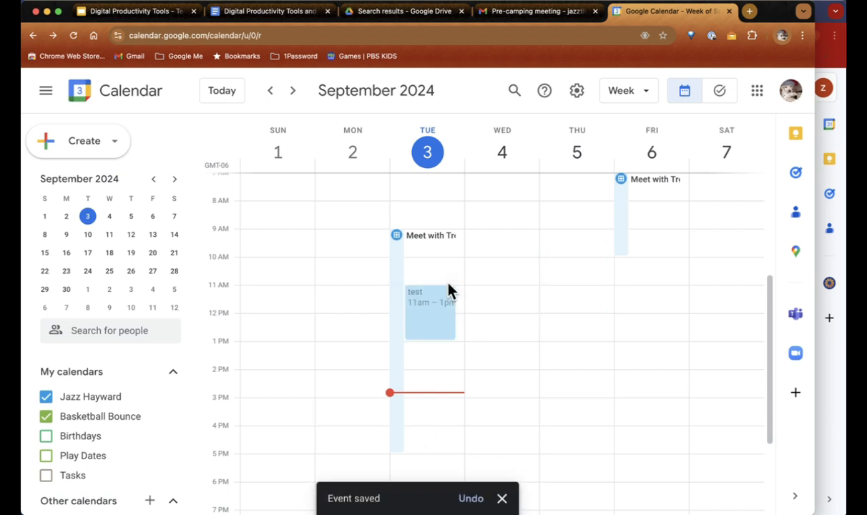
left_click(422, 239)
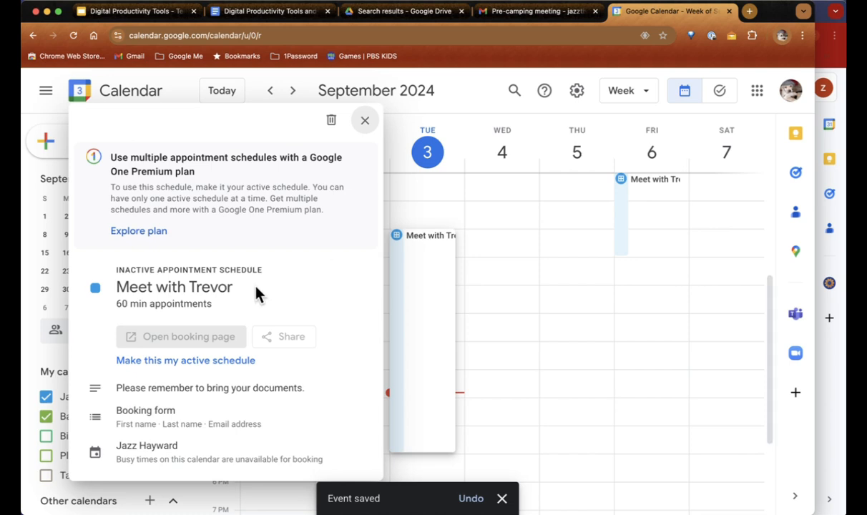
left_click(217, 363)
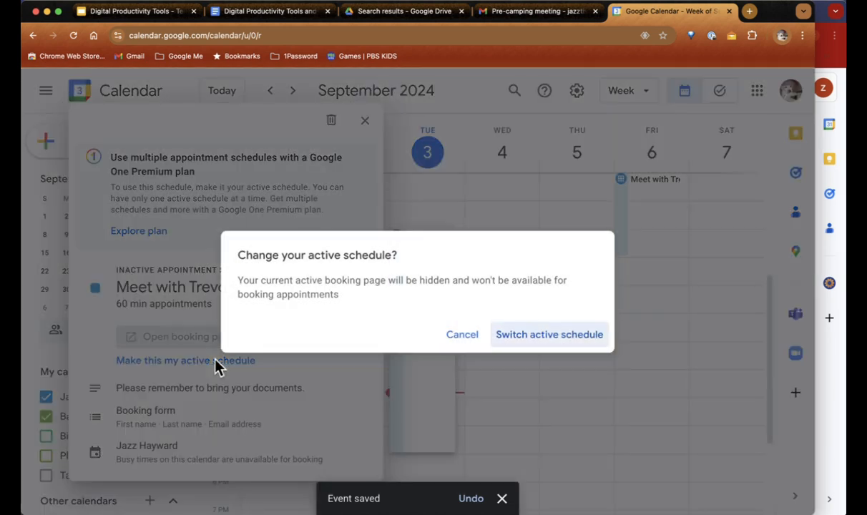
left_click(539, 339)
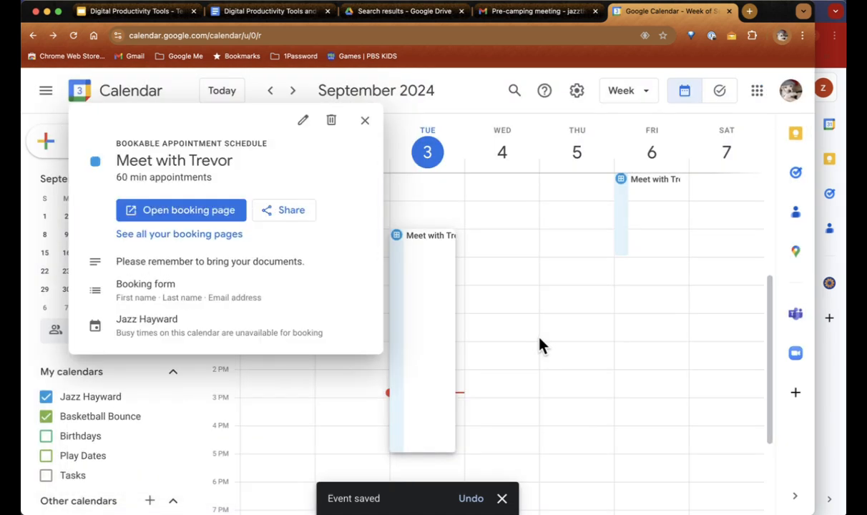
Step: Show the Meet with Trevor booking page for September 10–14, then cancel a Tuesday 10:00am booking
left_click(200, 215)
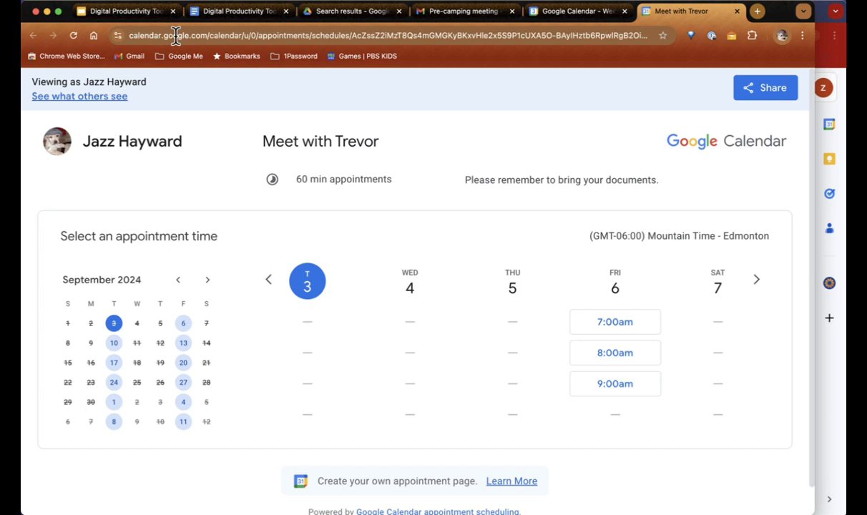
scroll(525, 297, "down", 1)
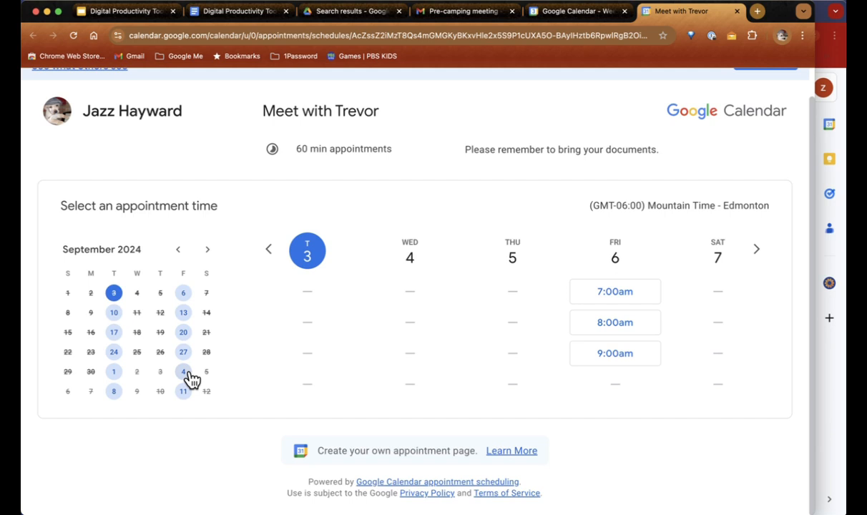
left_click(114, 313)
scroll(318, 315, "down", 2)
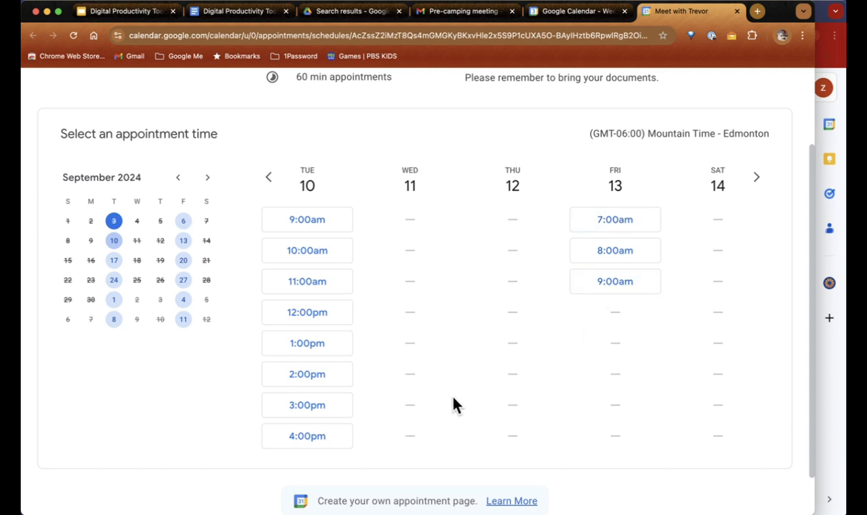
left_click(313, 262)
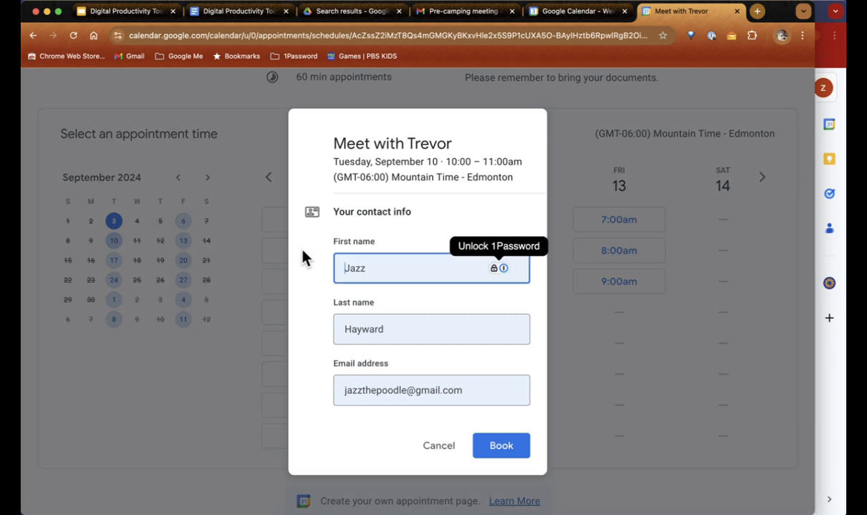
left_click(438, 448)
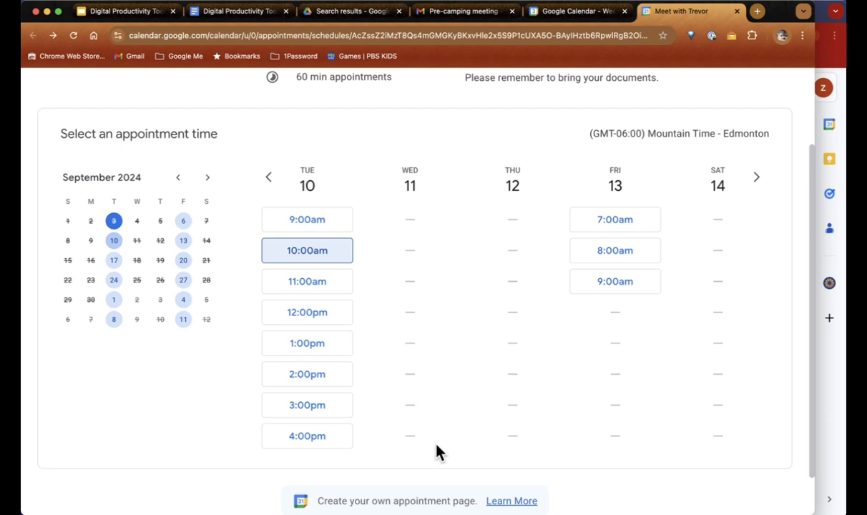
left_click(219, 12)
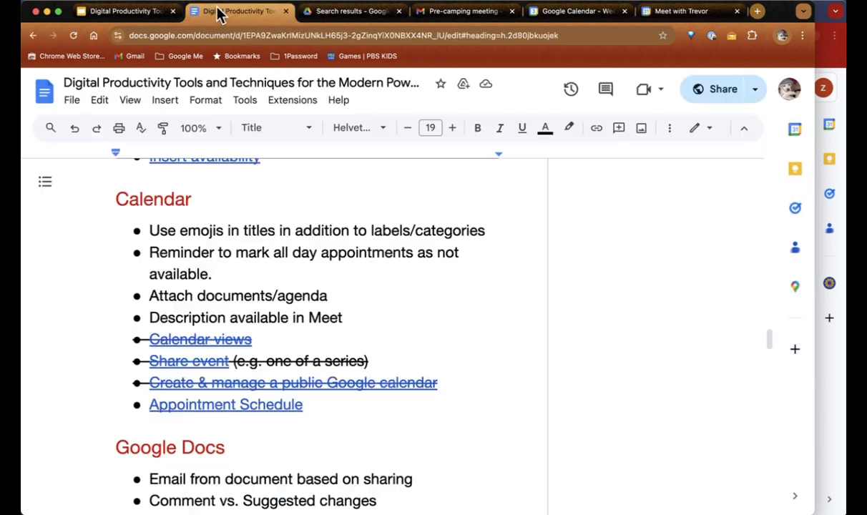
scroll(283, 315, "down", 2)
left_click(267, 320)
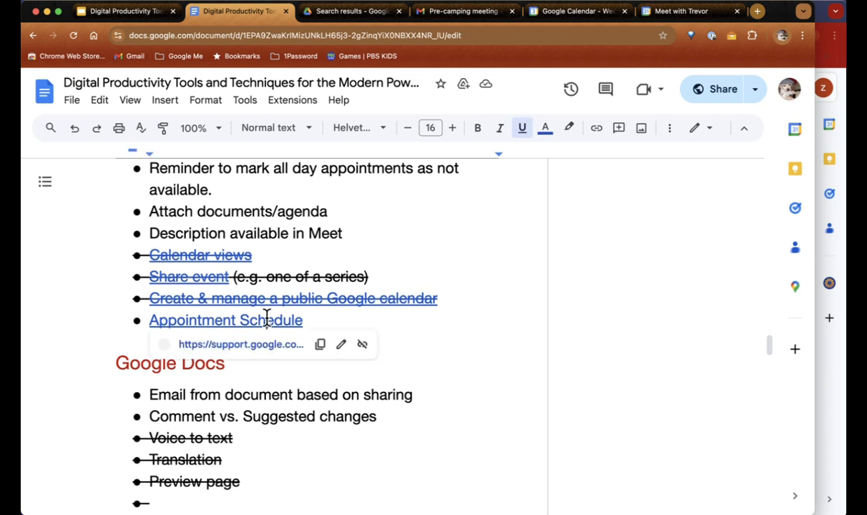
left_click(409, 324)
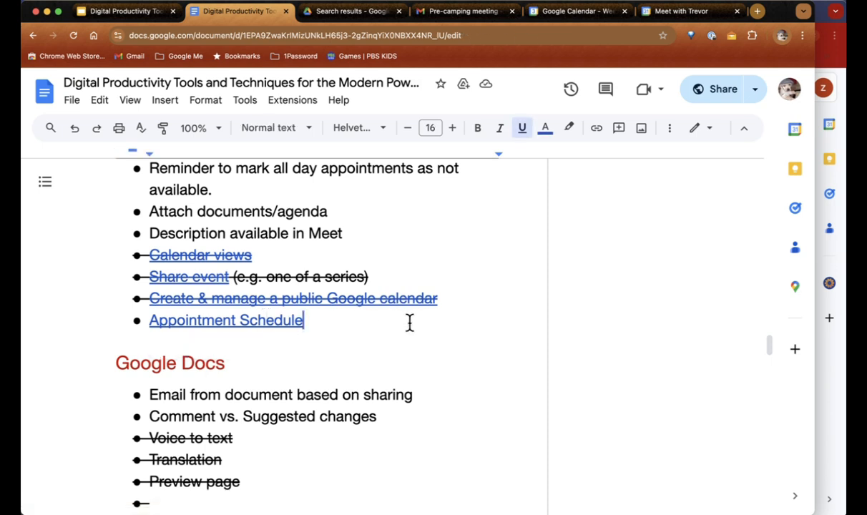
scroll(410, 324, "down", 3)
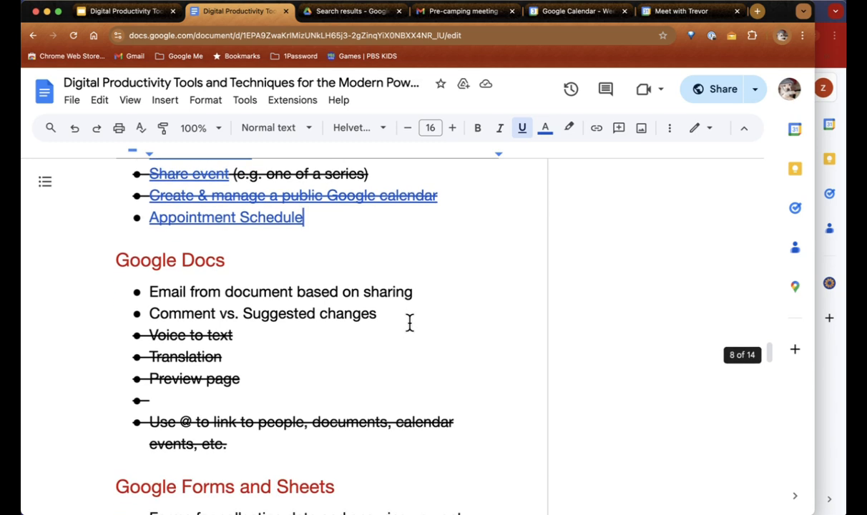
scroll(410, 324, "down", 1)
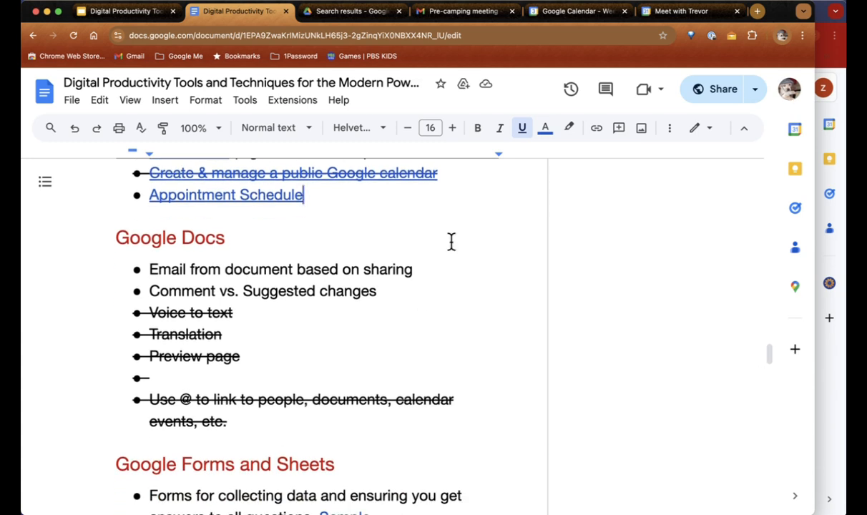
Step: Search Drive for '00_', open 00_Blank Document, then go back to the tips document
left_click(367, 19)
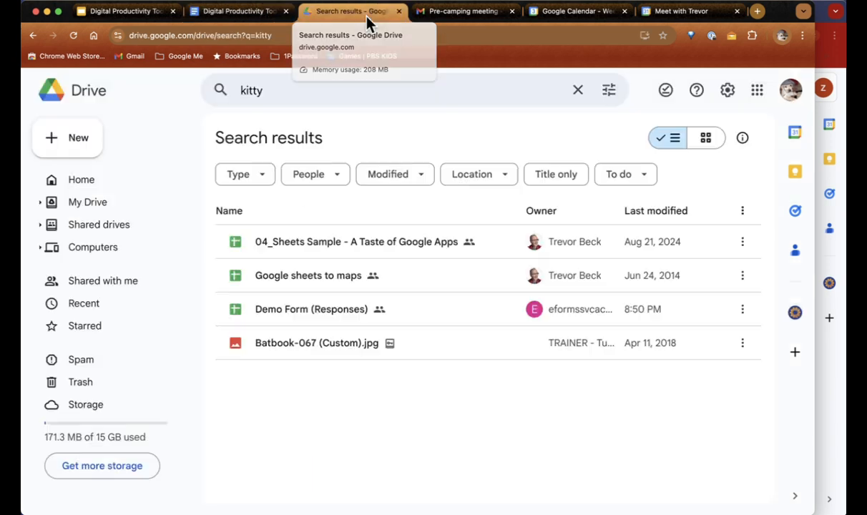
left_click(270, 91)
type("00_")
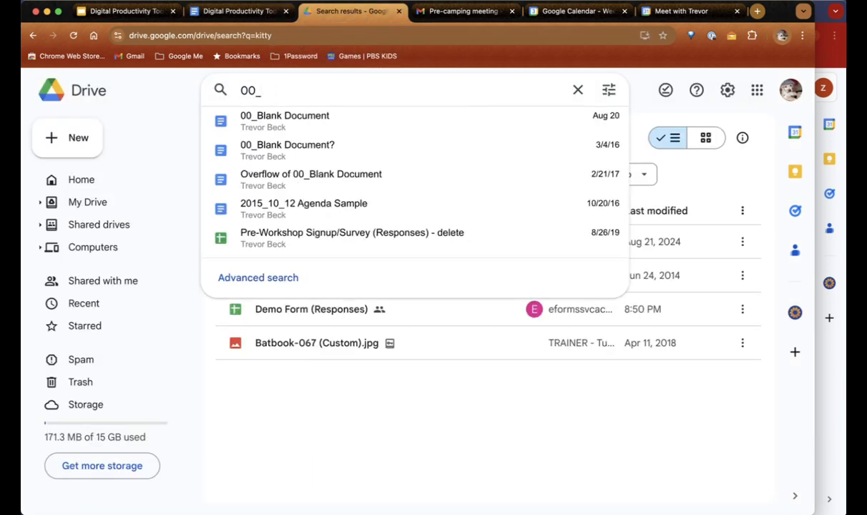
key("Down")
key("Return")
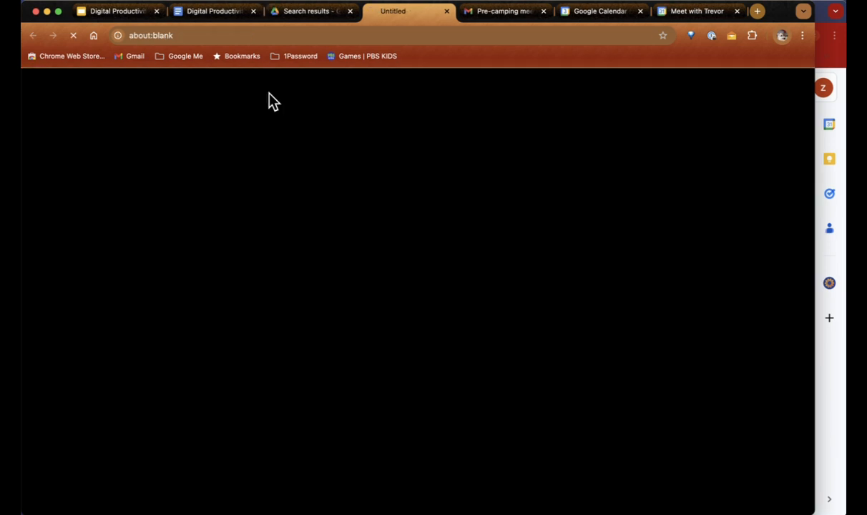
left_click(226, 13)
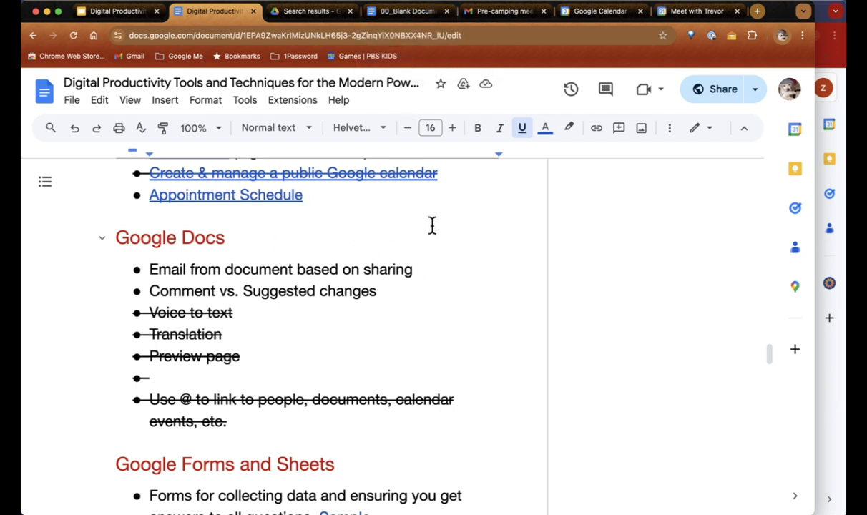
left_click(728, 93)
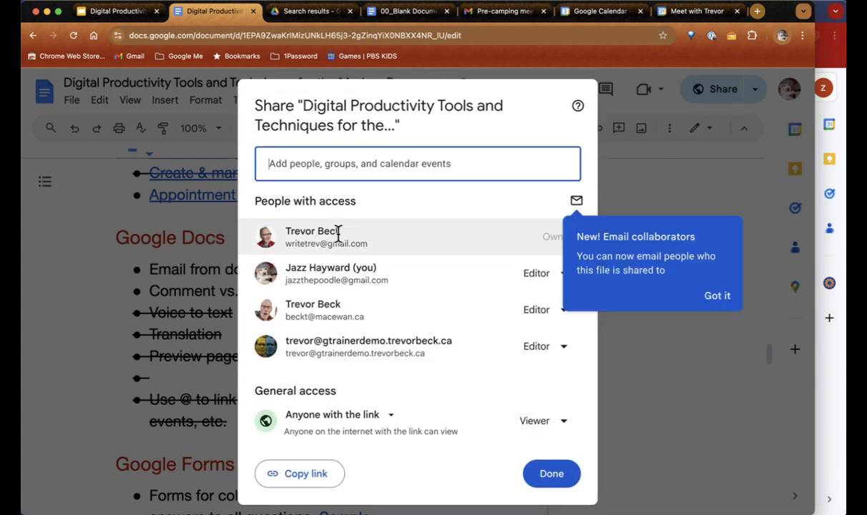
mouse_move(306, 267)
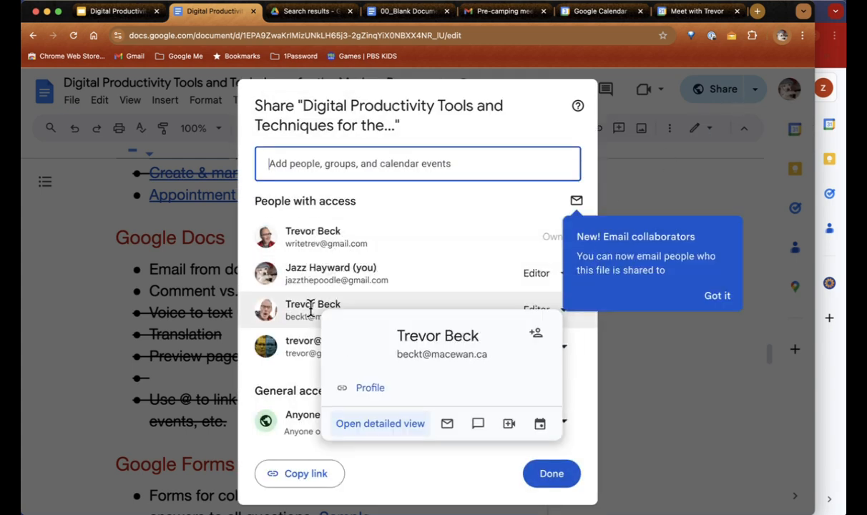
mouse_move(310, 354)
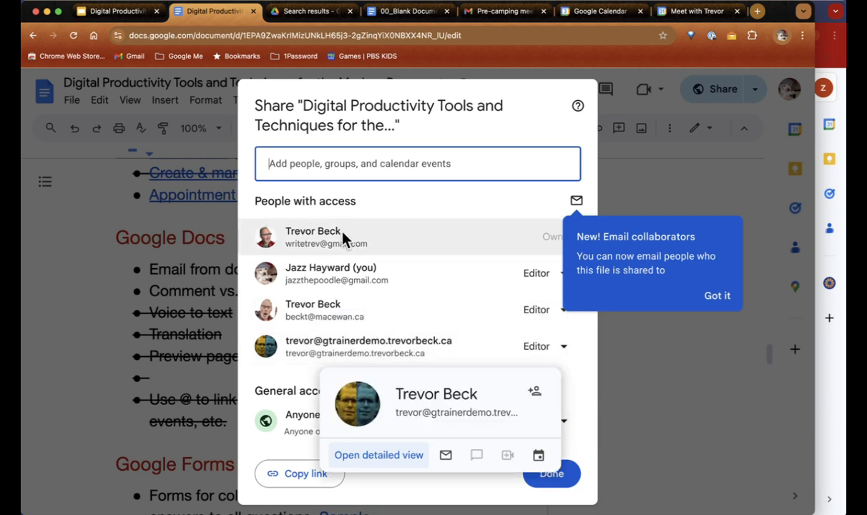
left_click(559, 477)
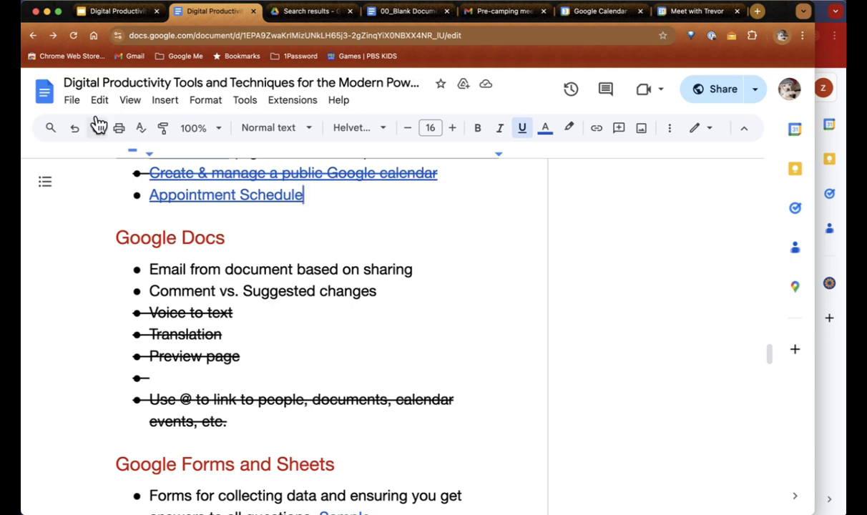
Step: Start an email to the document's three editors with File > Email > Email collaborators
left_click(71, 101)
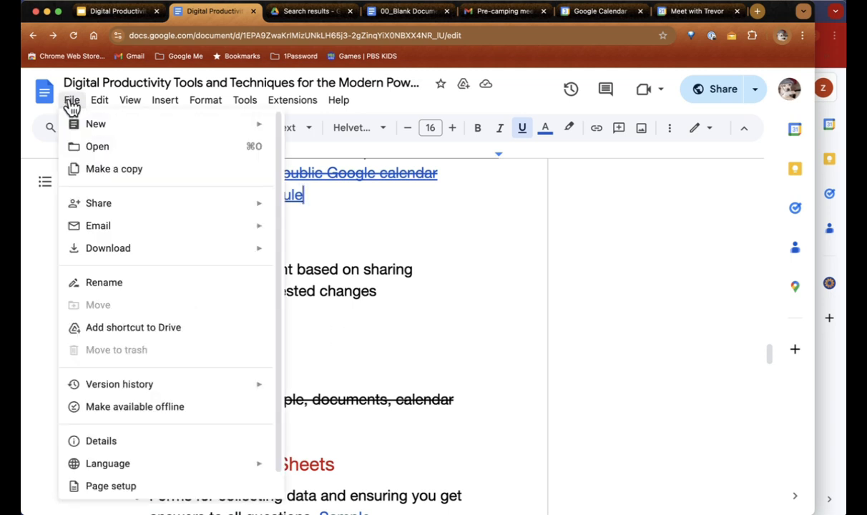
mouse_move(72, 125)
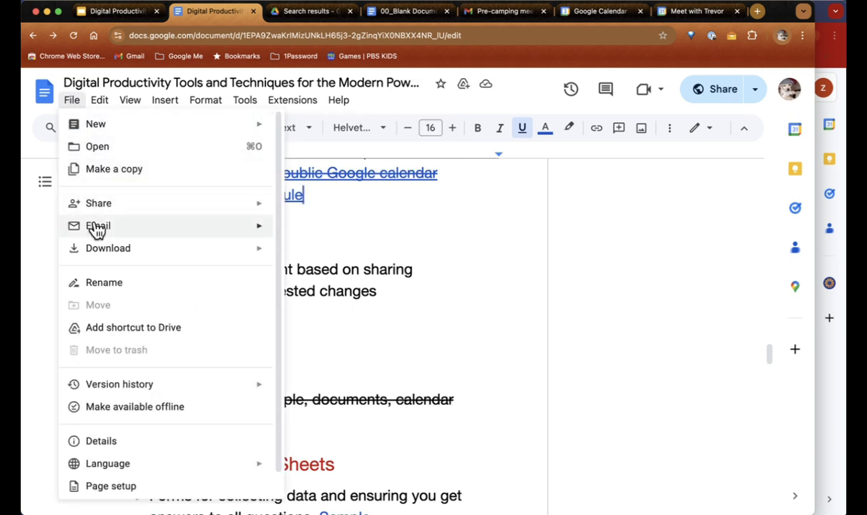
mouse_move(96, 227)
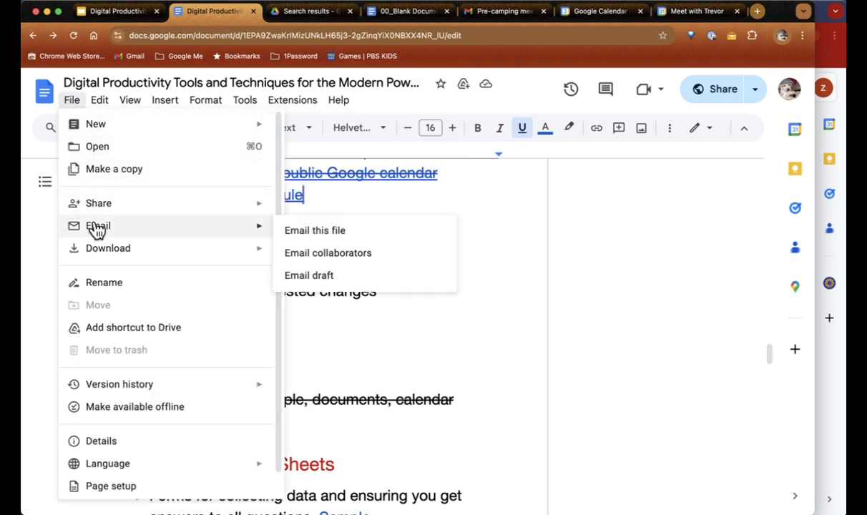
left_click(319, 254)
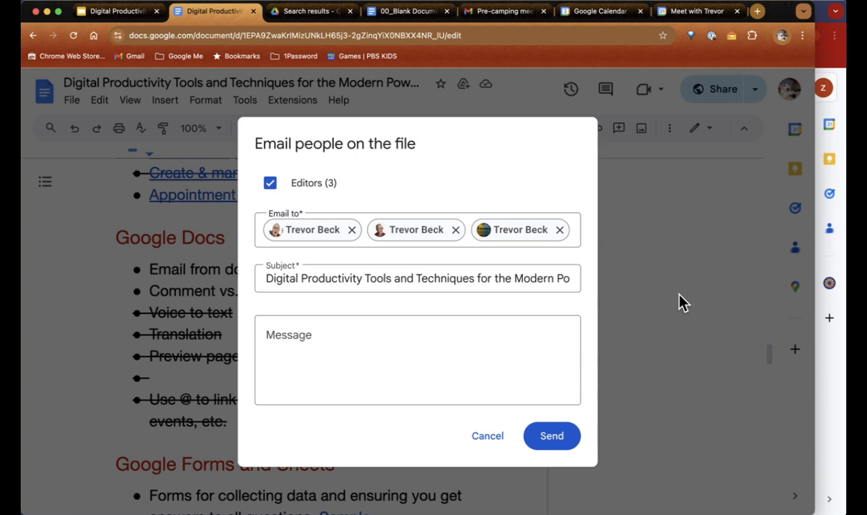
Step: Cancel the email, close all tabs after Drive search results, and return to the doc
left_click(486, 436)
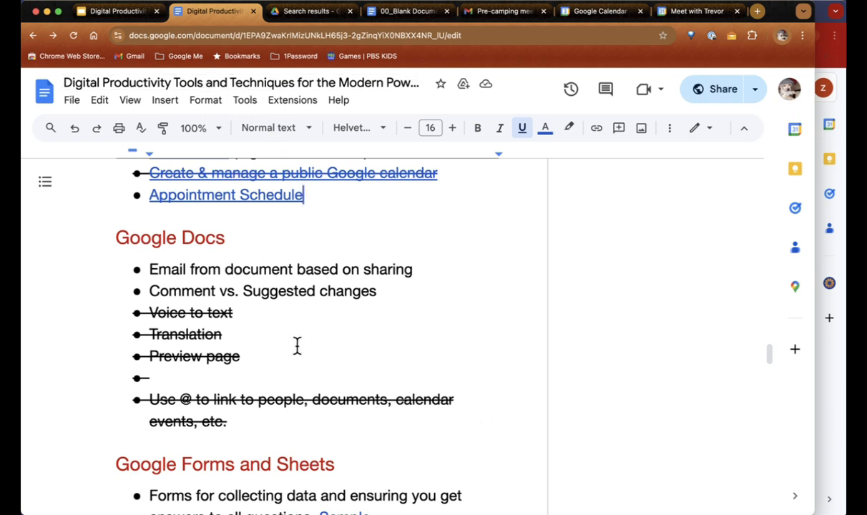
scroll(297, 345, "down", 4)
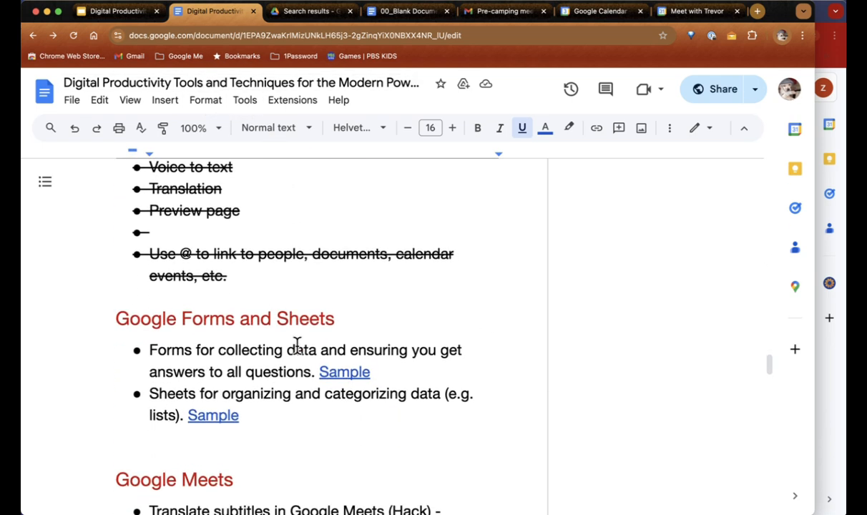
scroll(352, 230, "down", 2)
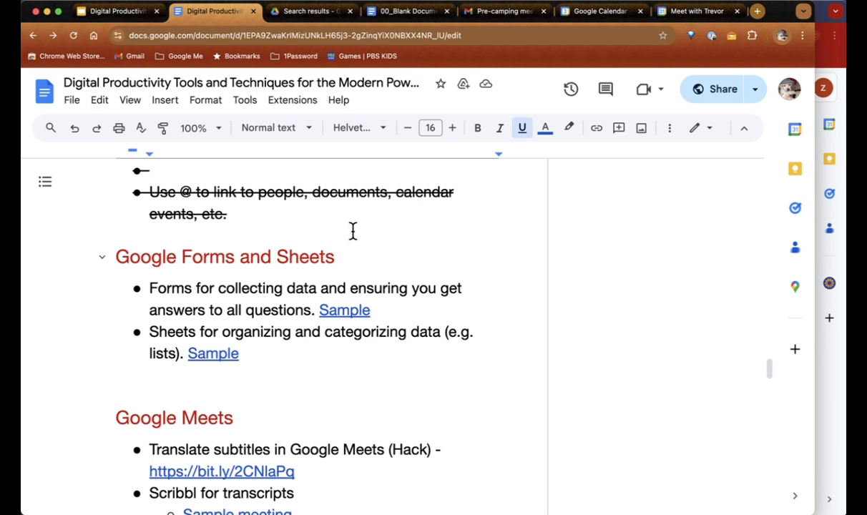
right_click(307, 20)
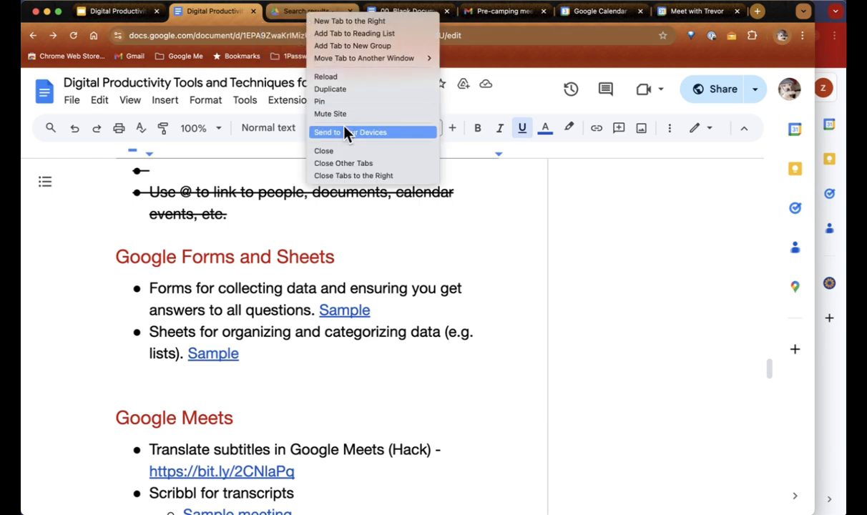
left_click(350, 176)
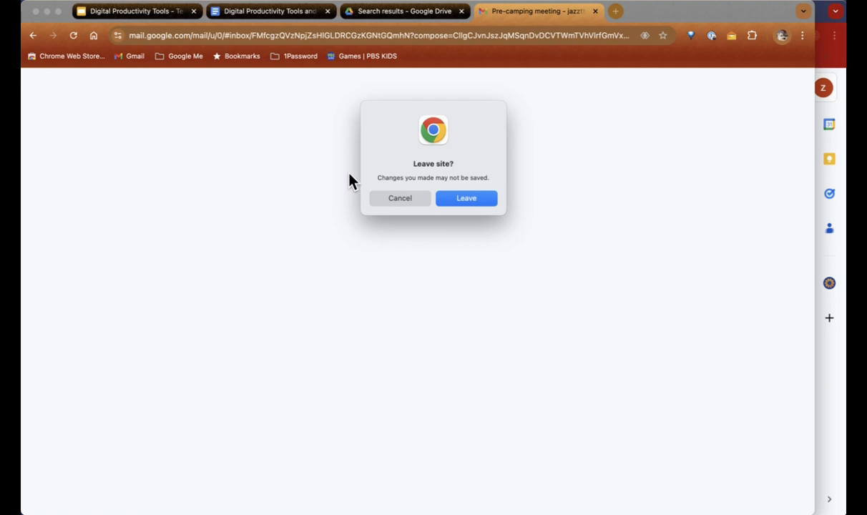
left_click(478, 205)
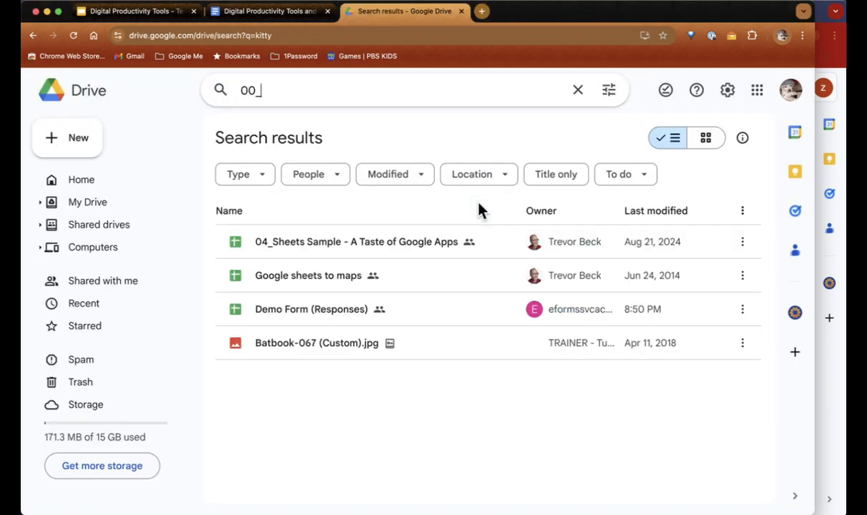
left_click(281, 12)
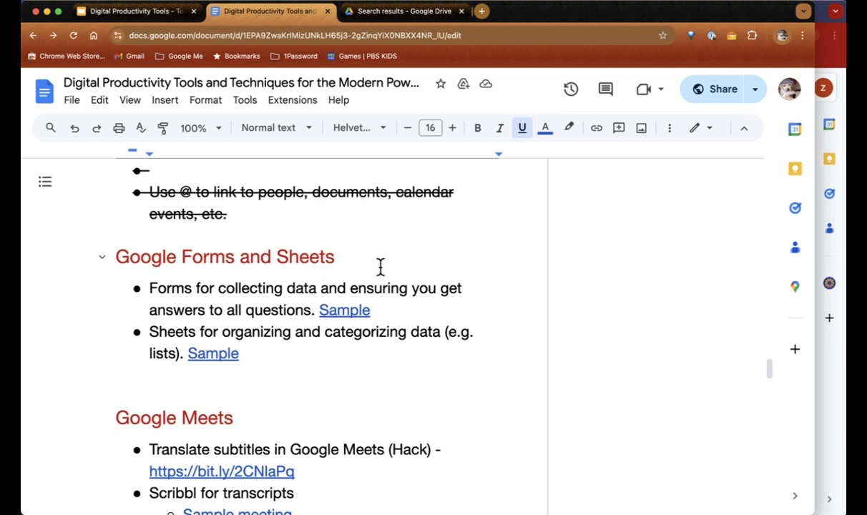
Step: Preview the files behind the Forms and Sheets Sample links
left_click(349, 310)
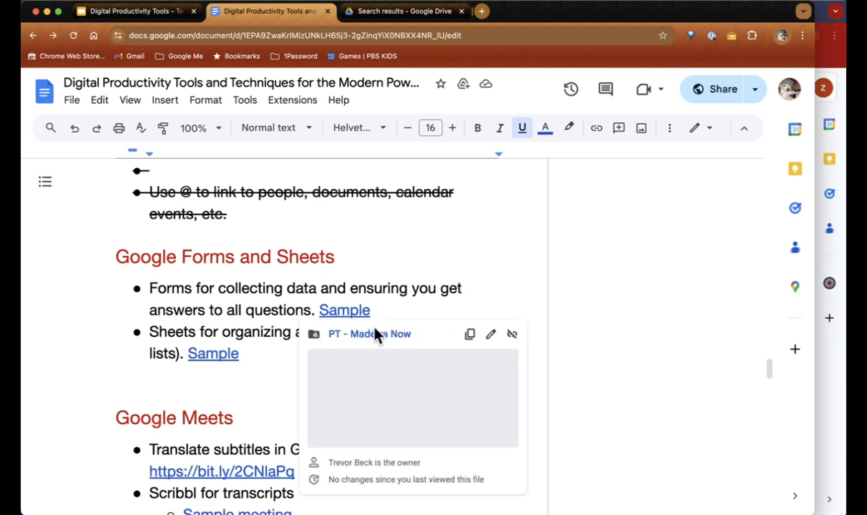
left_click(419, 310)
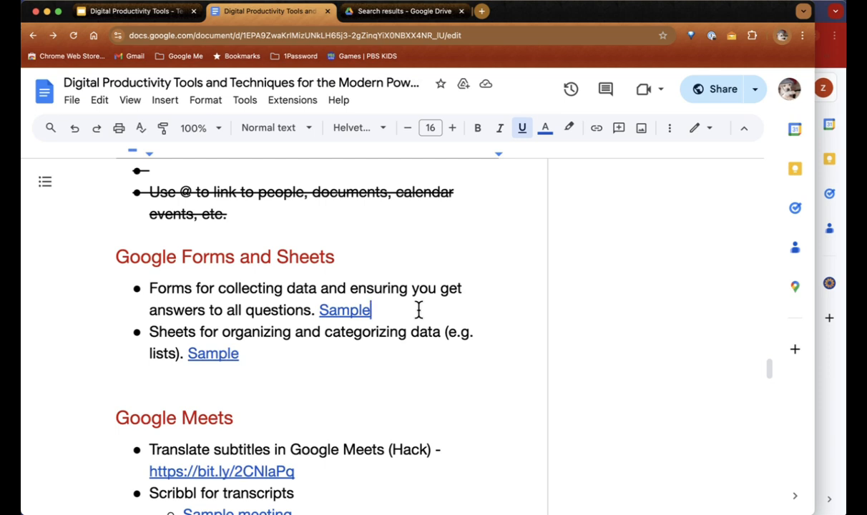
left_click(214, 355)
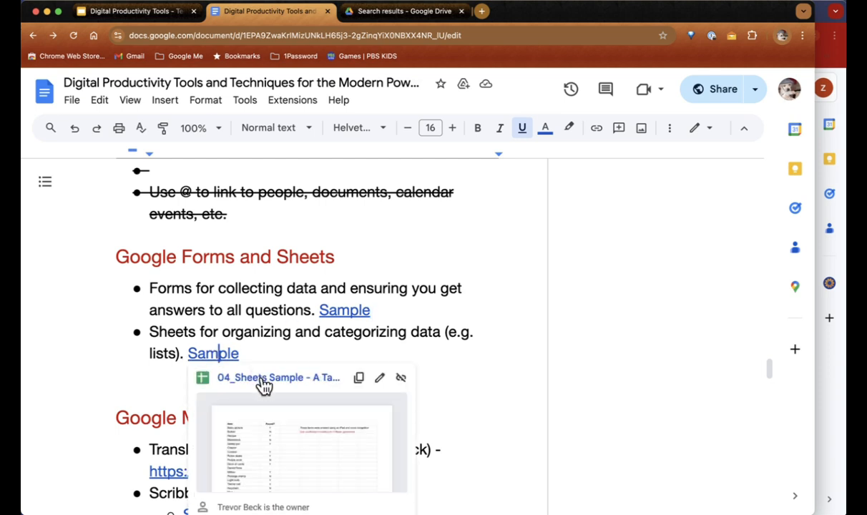
Step: Open 04_Sheets Sample from the link chip and look over the Copy of Big Fish Props List
left_click(264, 381)
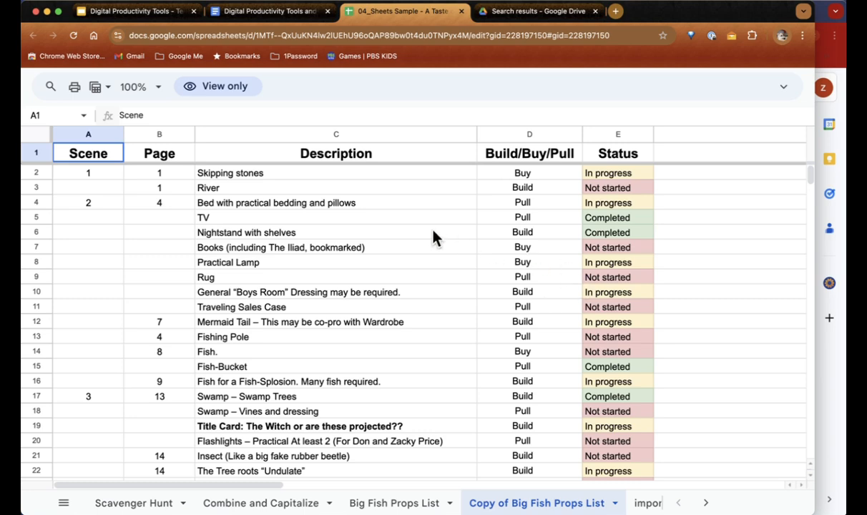
scroll(433, 238, "right", 1)
scroll(433, 238, "down", 1)
scroll(433, 238, "up", 1)
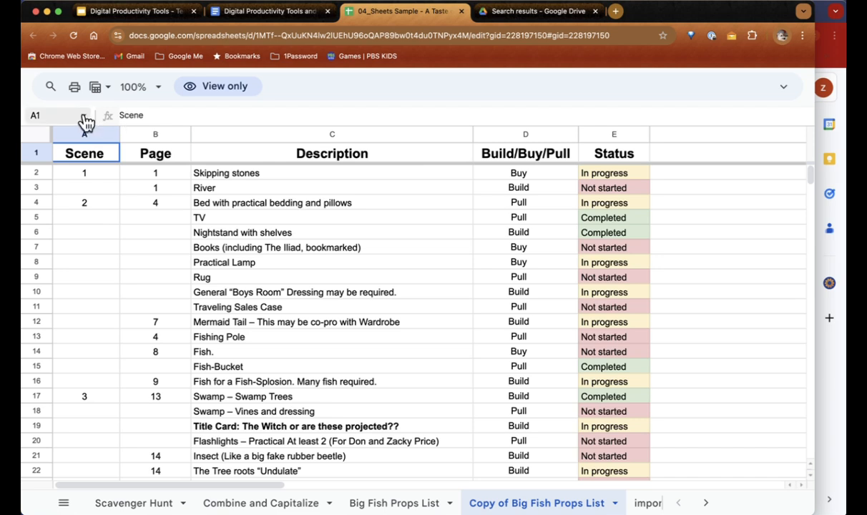
Step: Apply the Prop - Build filter view, then switch to Status - Not started (58 of 70 rows)
left_click(108, 88)
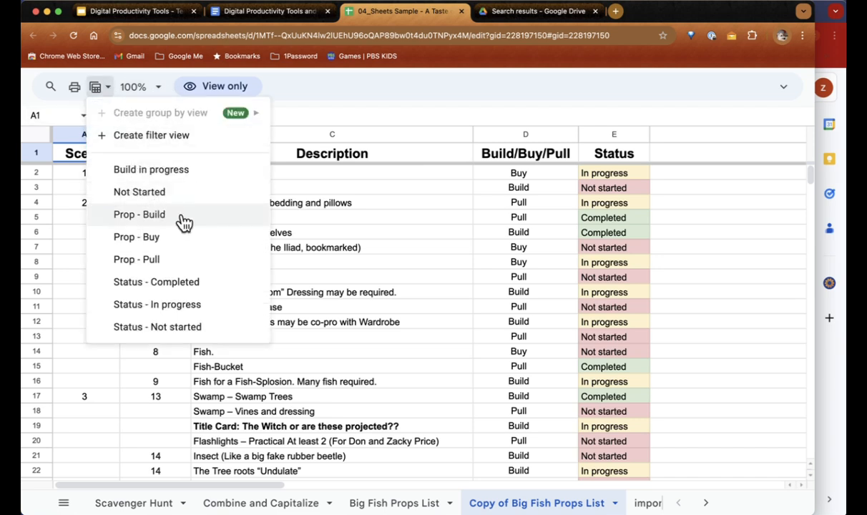
left_click(139, 215)
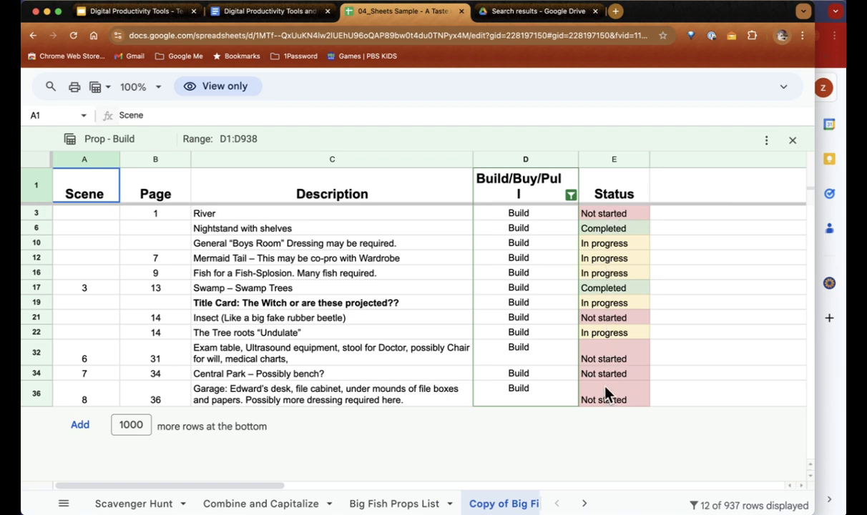
left_click(105, 91)
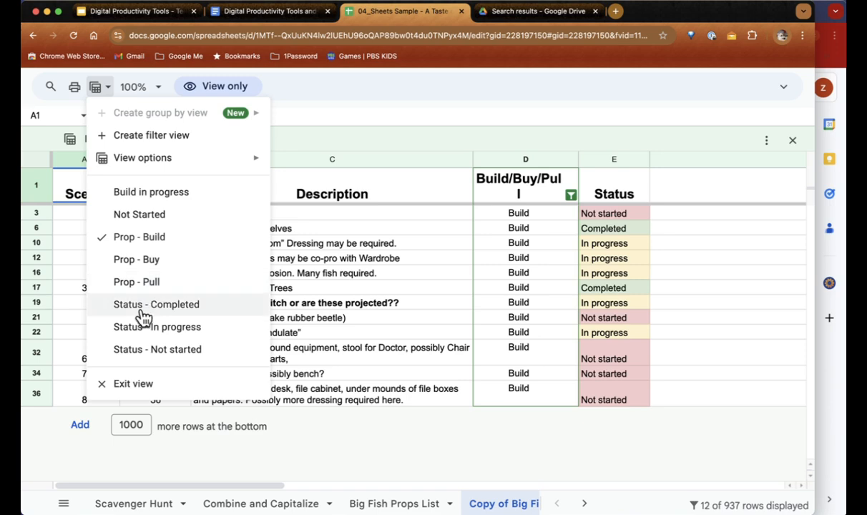
left_click(146, 350)
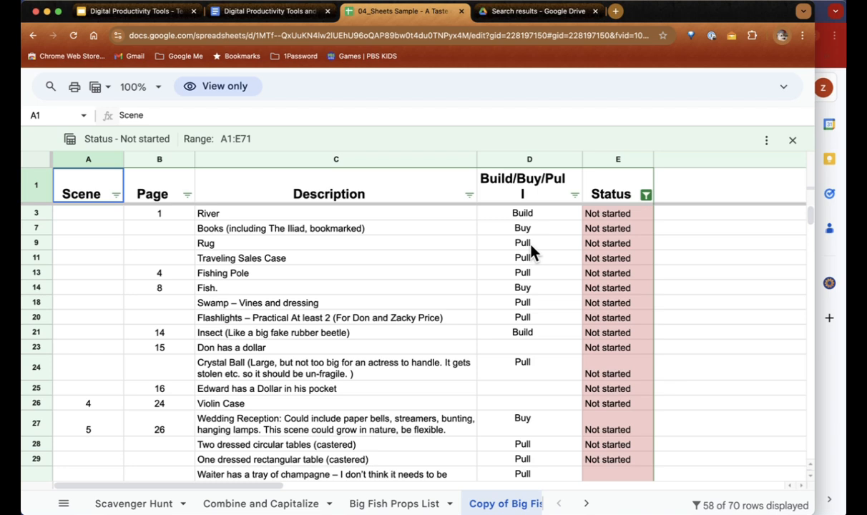
left_click(616, 12)
type("youtb")
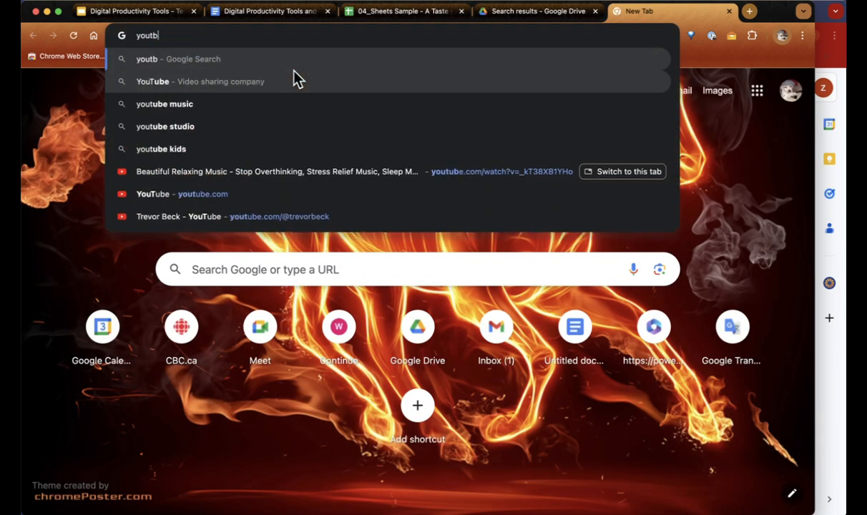
key("BackSpace")
type("ube.com/")
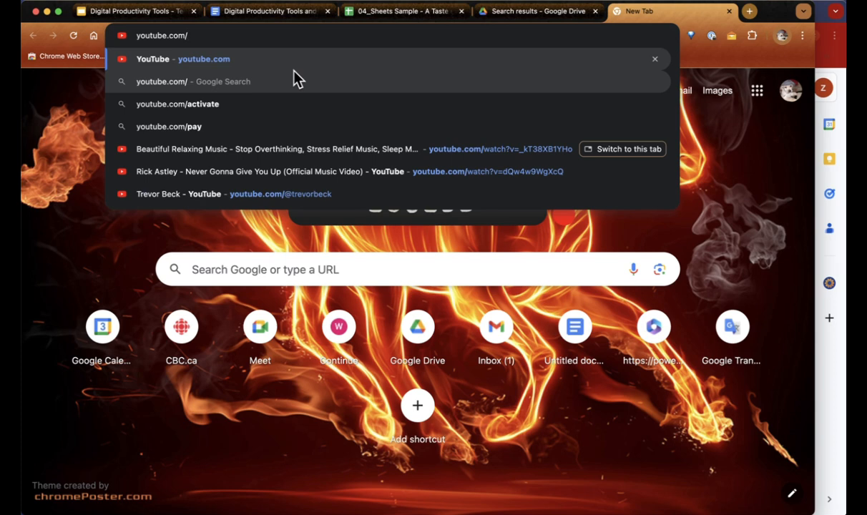
type("@trevorbeck")
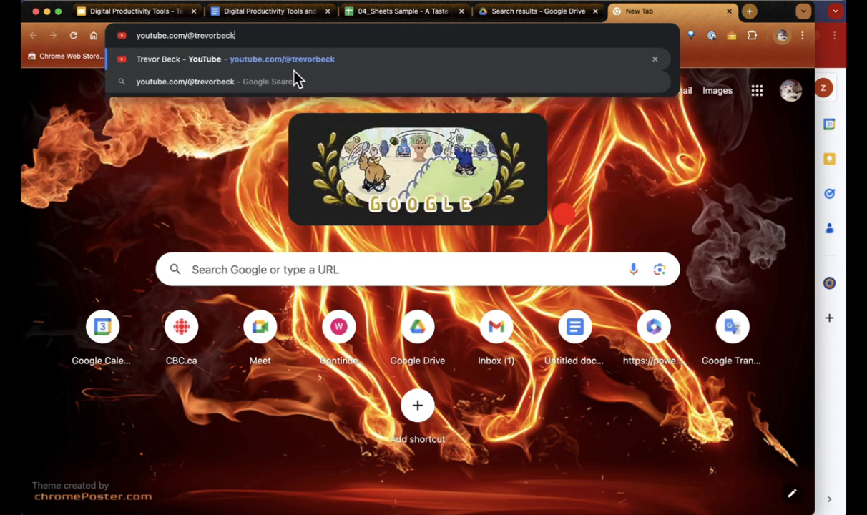
key("Return")
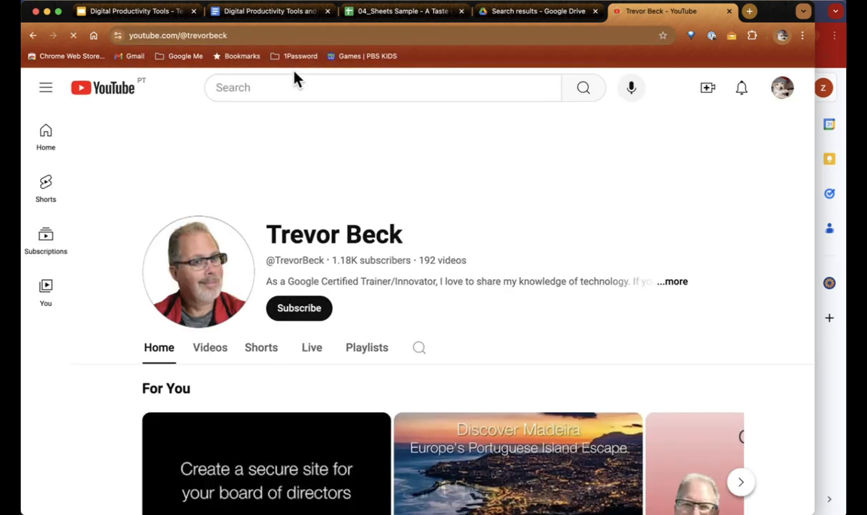
Step: Open the channel's 'Spreadsheet skills everyone should know' playlist
scroll(368, 215, "down", 1)
left_click(366, 299)
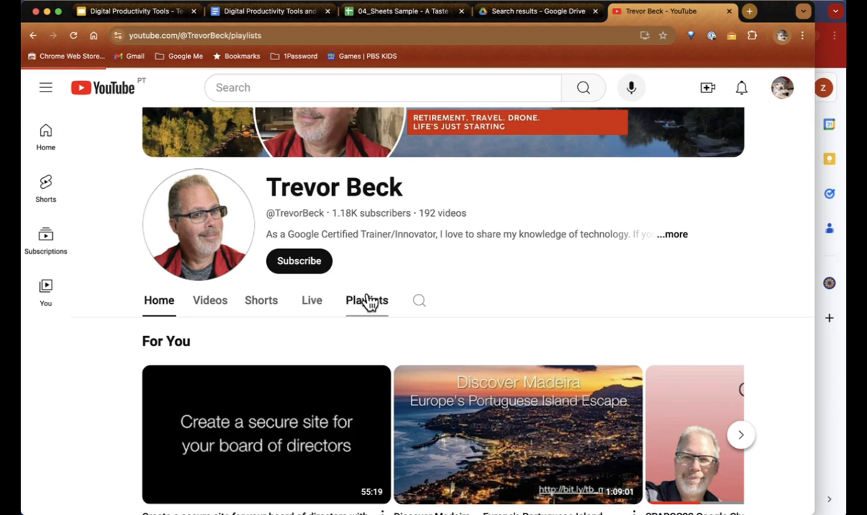
scroll(510, 282, "down", 5)
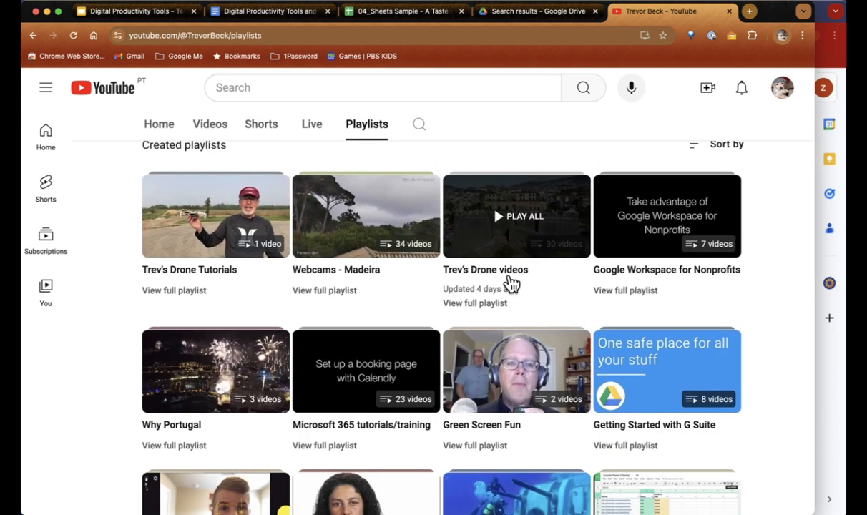
scroll(511, 284, "down", 4)
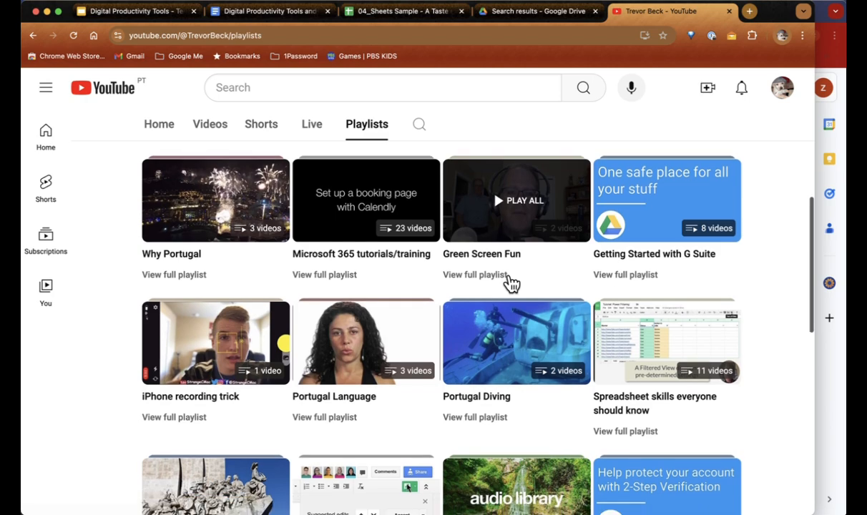
scroll(509, 285, "down", 1)
left_click(652, 304)
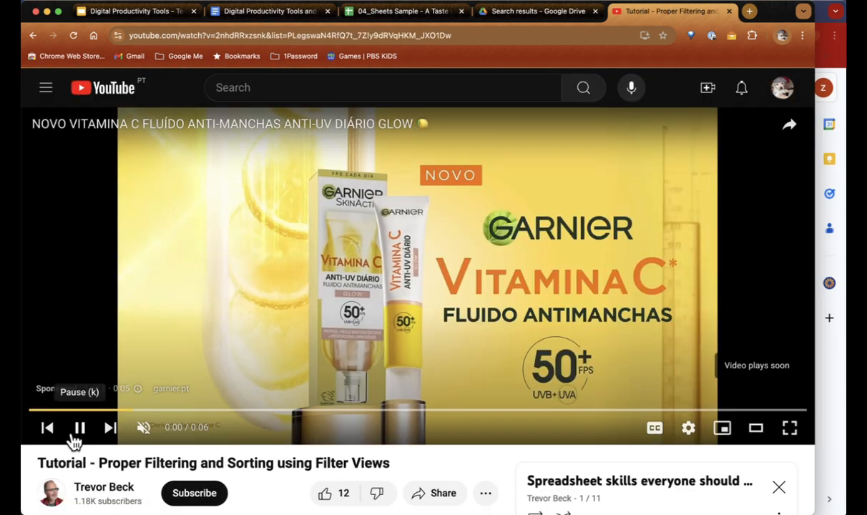
Step: Pause the pre-roll ad and browse the 11-video playlist
left_click(80, 431)
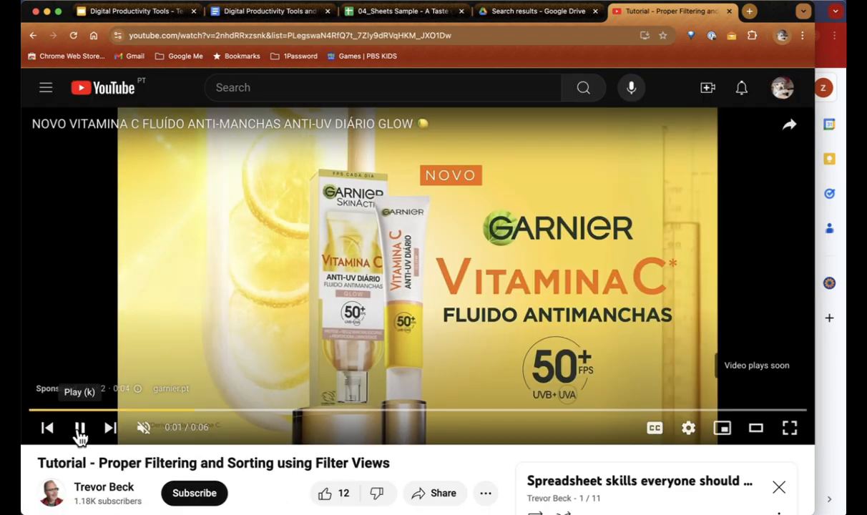
scroll(436, 324, "down", 6)
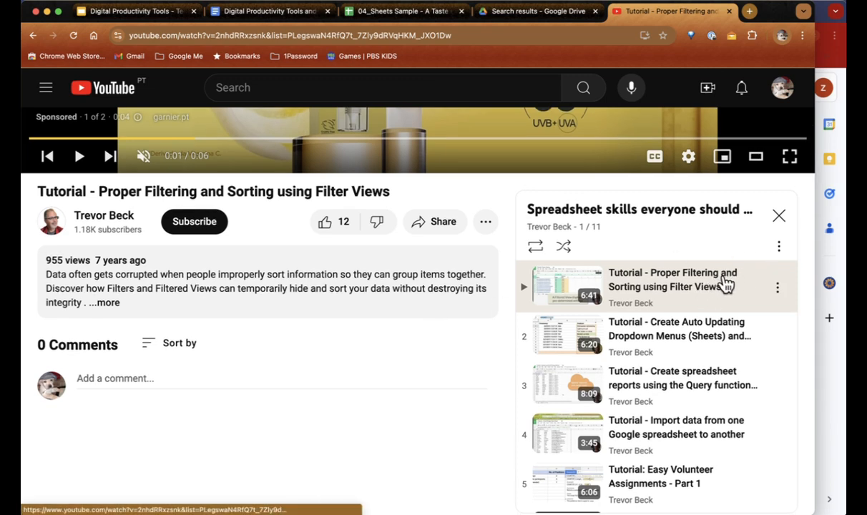
scroll(721, 468, "down", 3)
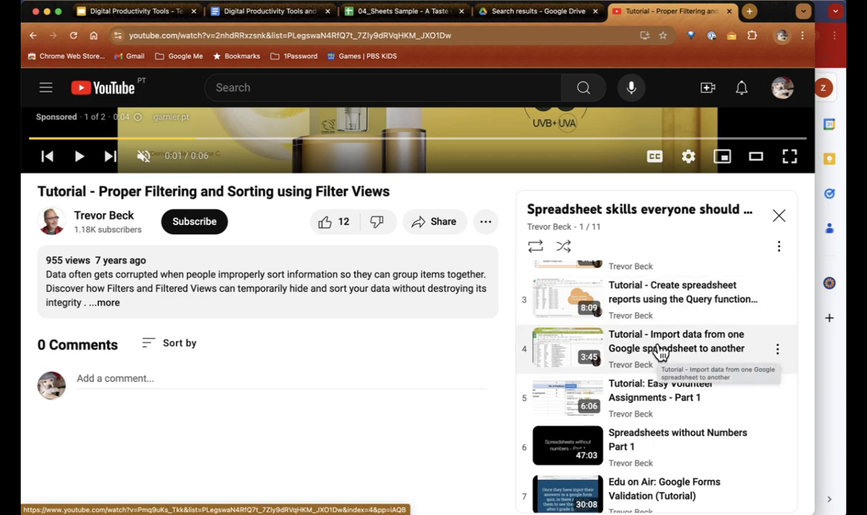
scroll(660, 351, "down", 1)
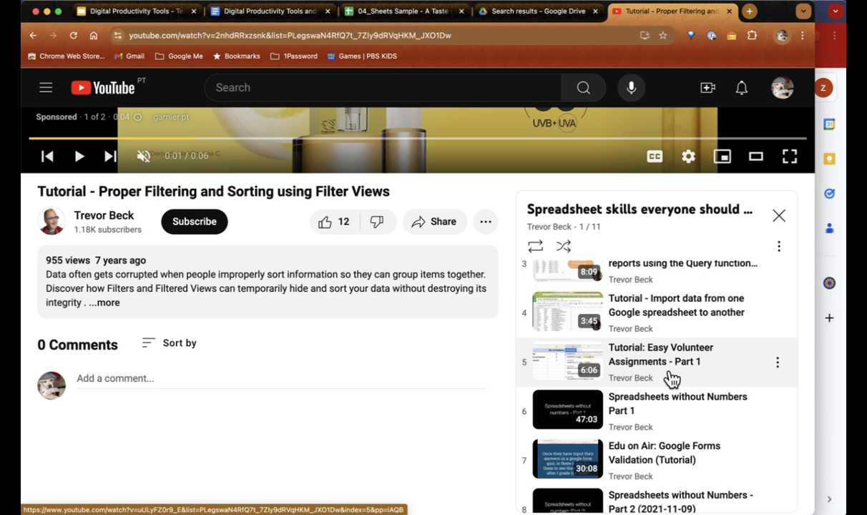
scroll(673, 379, "down", 2)
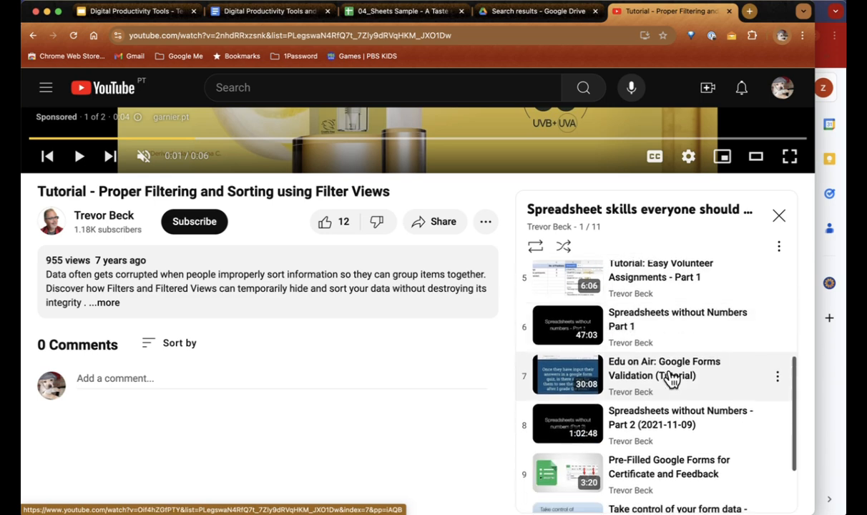
scroll(673, 379, "down", 2)
scroll(615, 378, "up", 7)
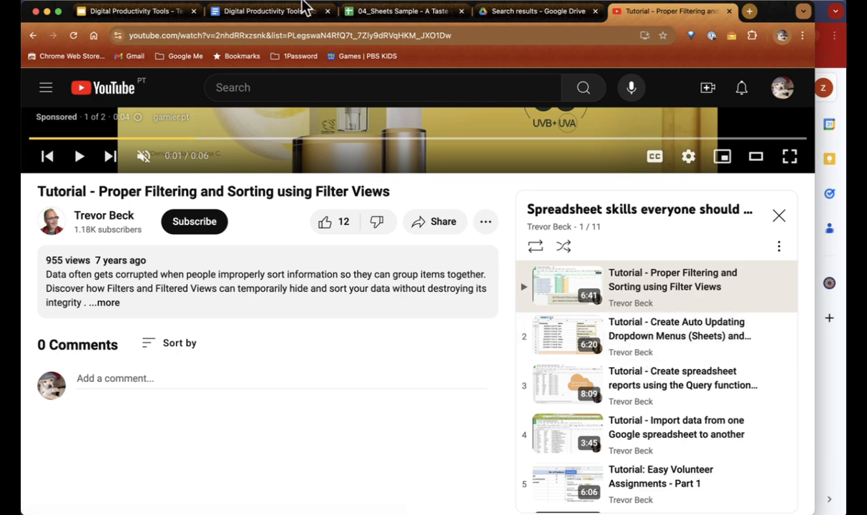
Step: Start a new Google Meet call with meet.new from the sheets sample tab
left_click(275, 13)
scroll(245, 329, "down", 3)
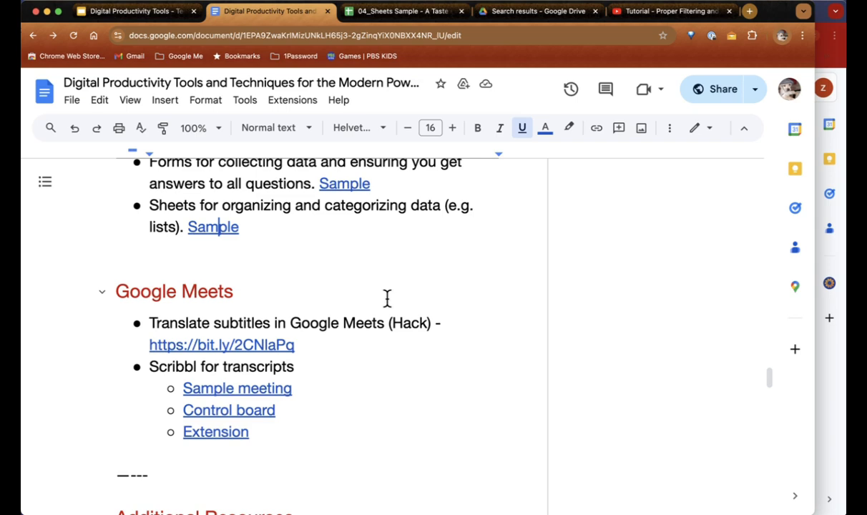
left_click(399, 14)
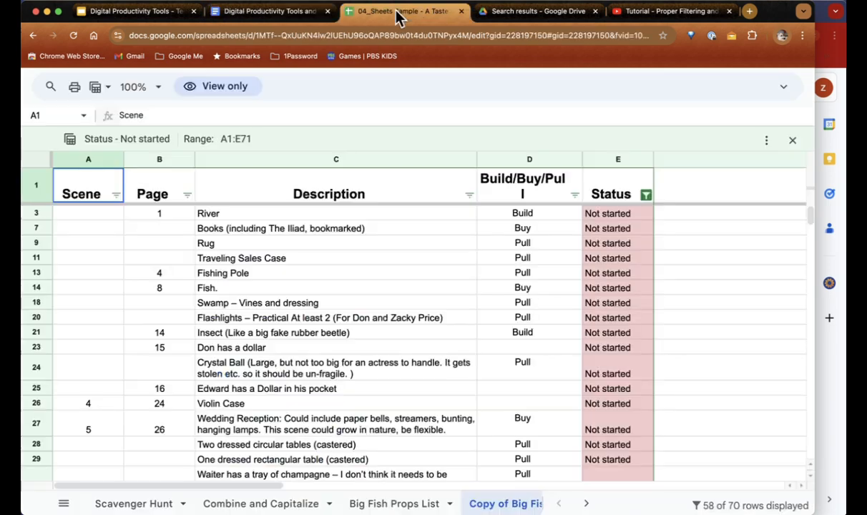
left_click(368, 34)
type("meet.new")
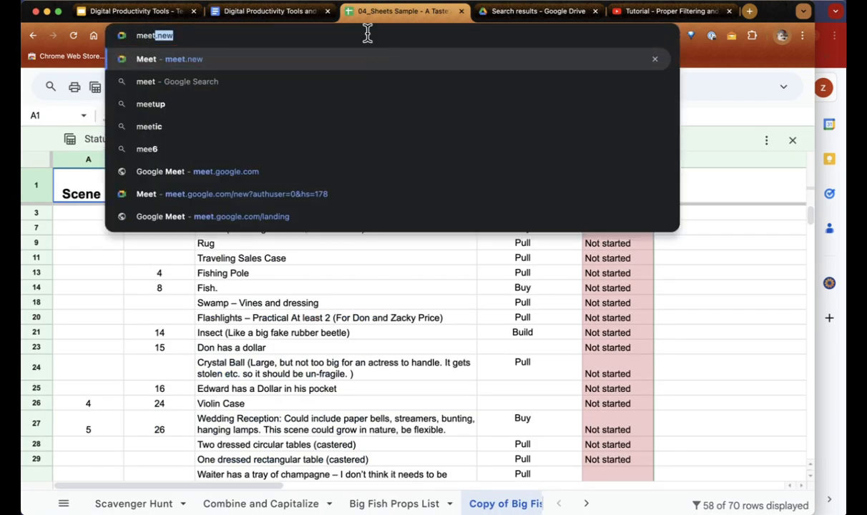
key("Return")
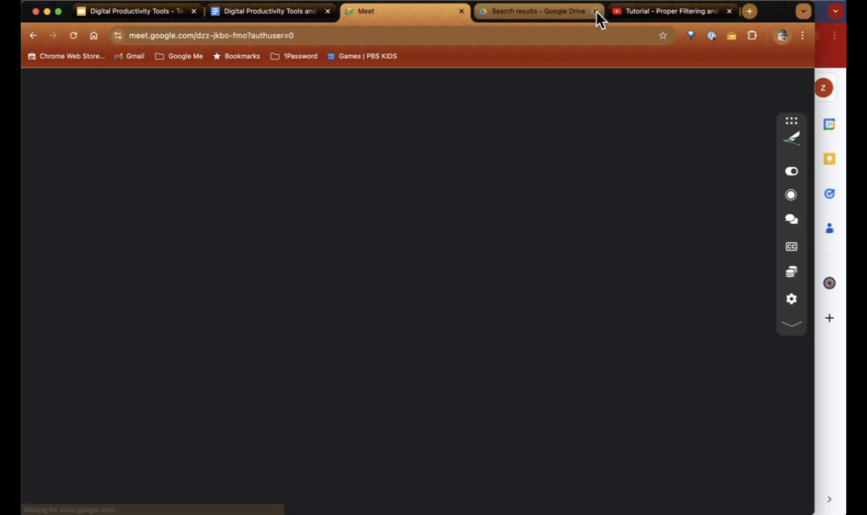
Step: Close the Drive search and YouTube tabs, dismiss the notice, and turn on live captions
left_click(596, 12)
left_click(597, 12)
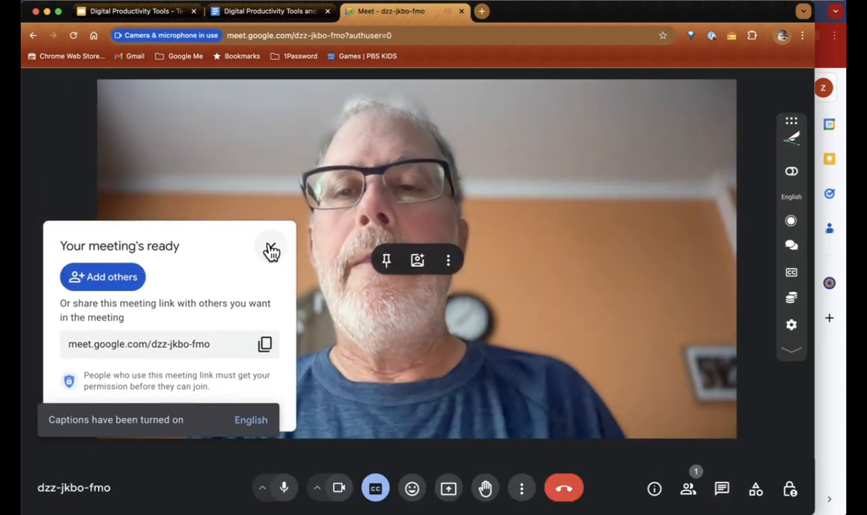
left_click(272, 251)
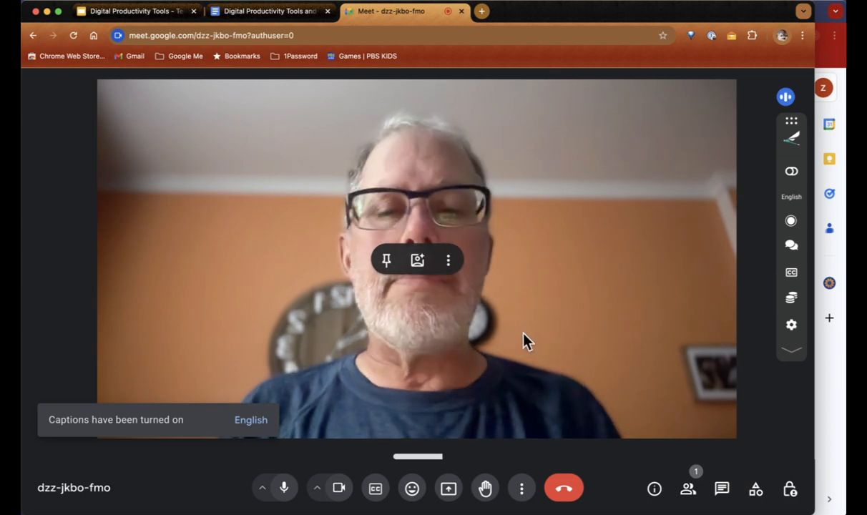
left_click(374, 494)
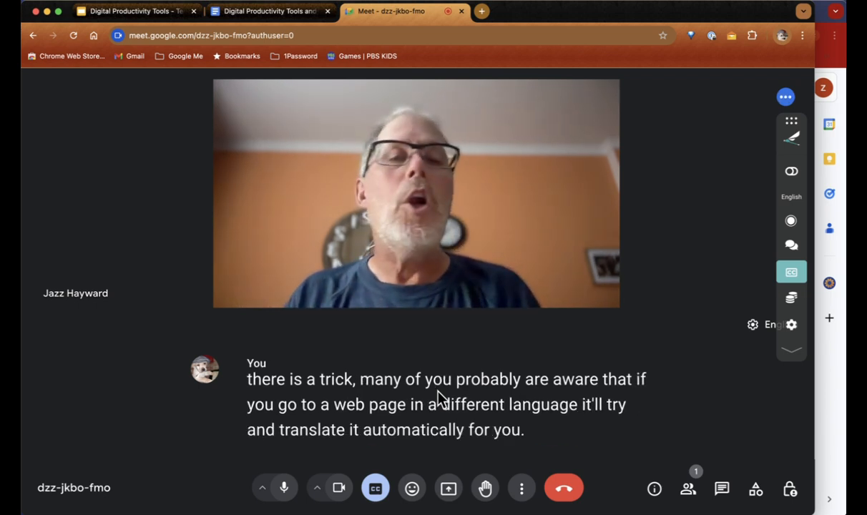
Step: Translate the Meet page into French with Chrome, then choose a different target language
right_click(701, 367)
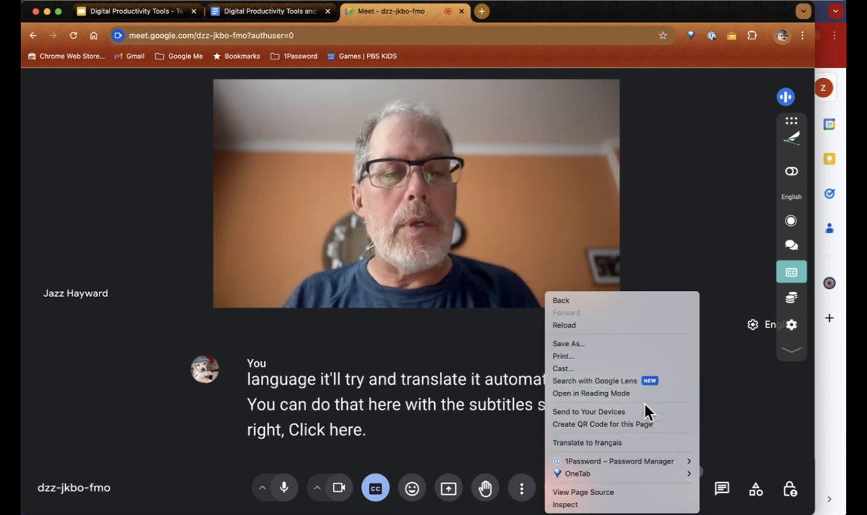
left_click(634, 444)
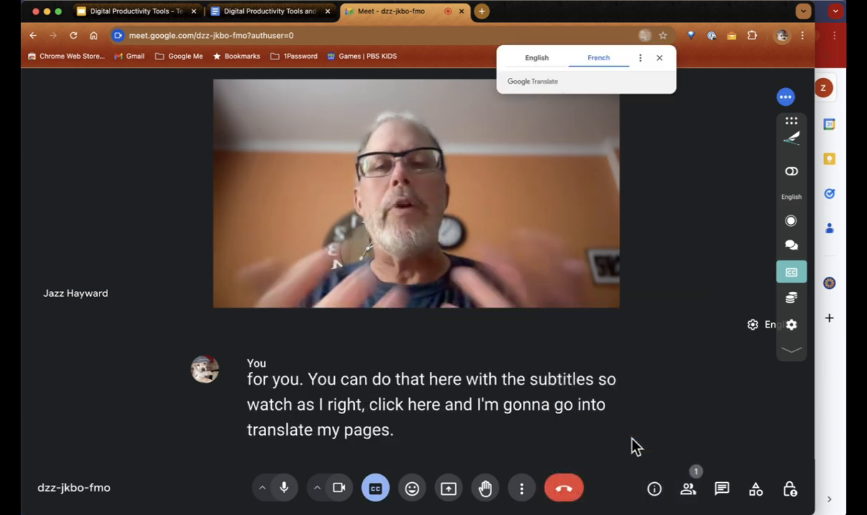
left_click(642, 59)
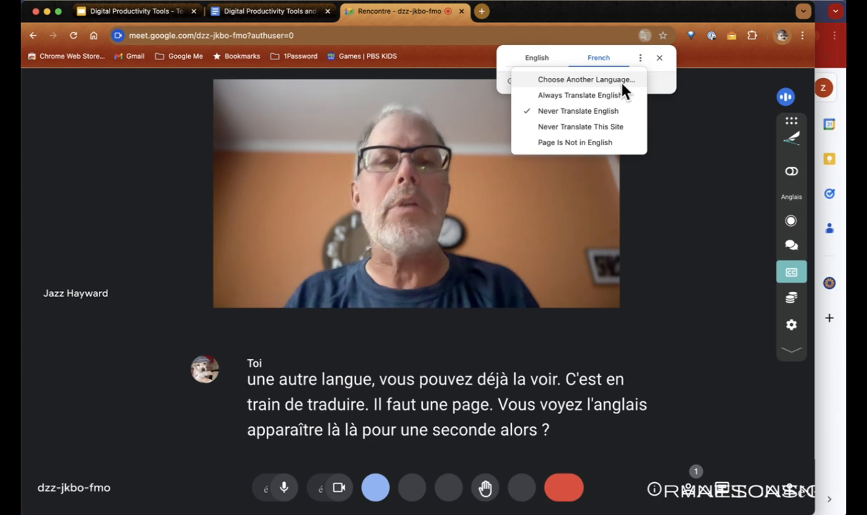
left_click(622, 83)
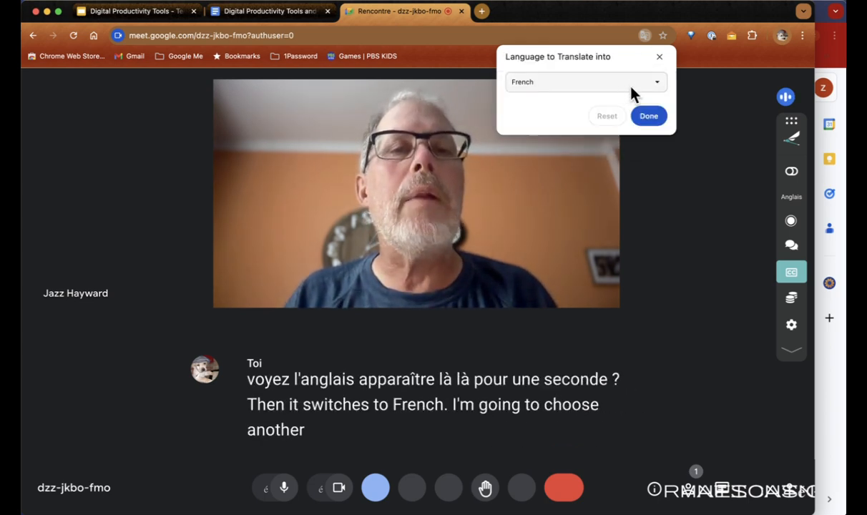
Step: Translate the page and its live captions into Portuguese and close the translation bar
left_click(649, 86)
scroll(708, 222, "down", 4)
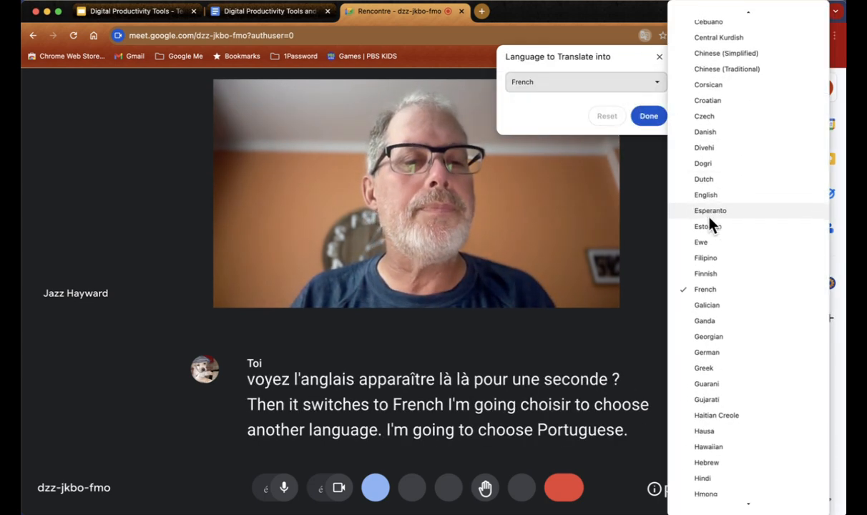
scroll(710, 222, "down", 10)
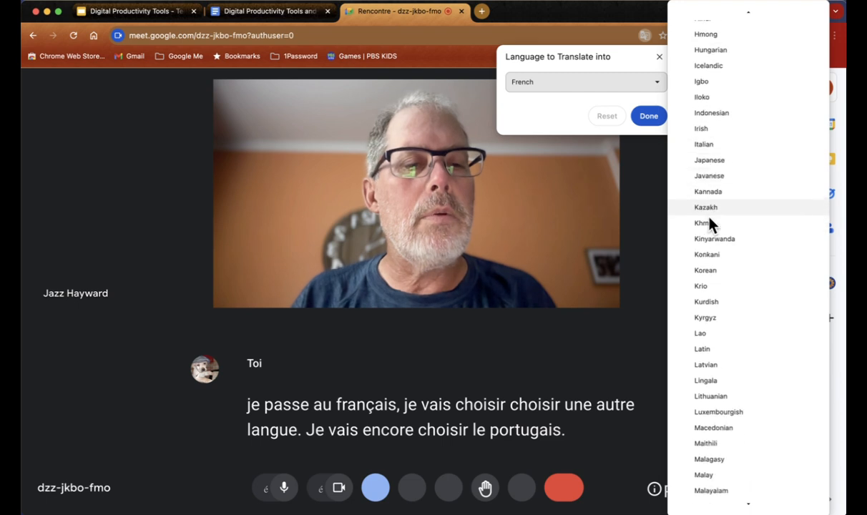
scroll(710, 223, "down", 10)
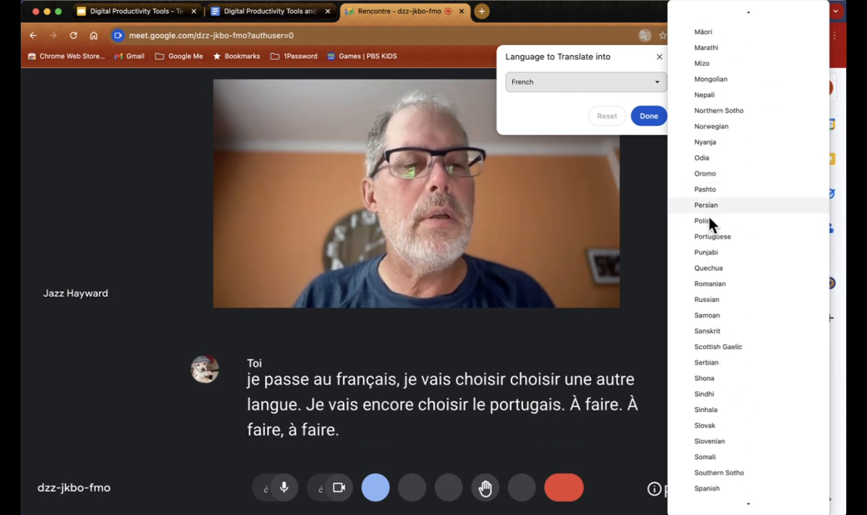
scroll(710, 222, "down", 5)
scroll(713, 223, "up", 3)
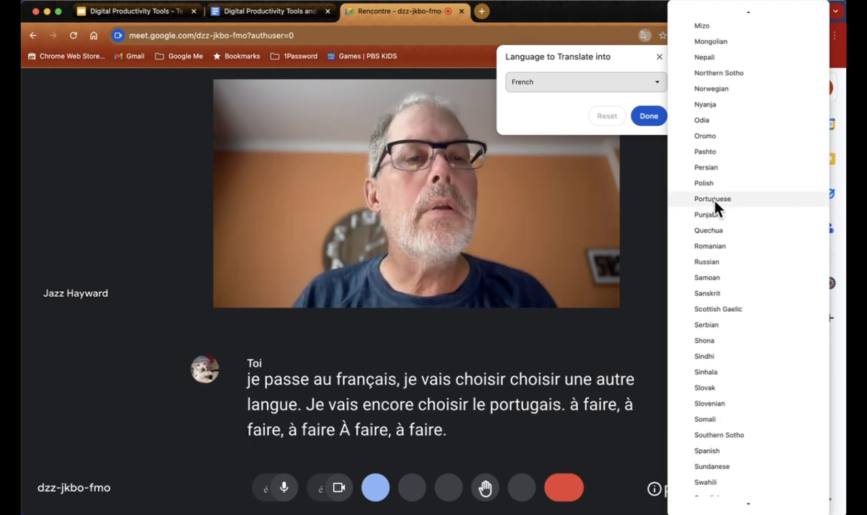
left_click(714, 200)
left_click(644, 123)
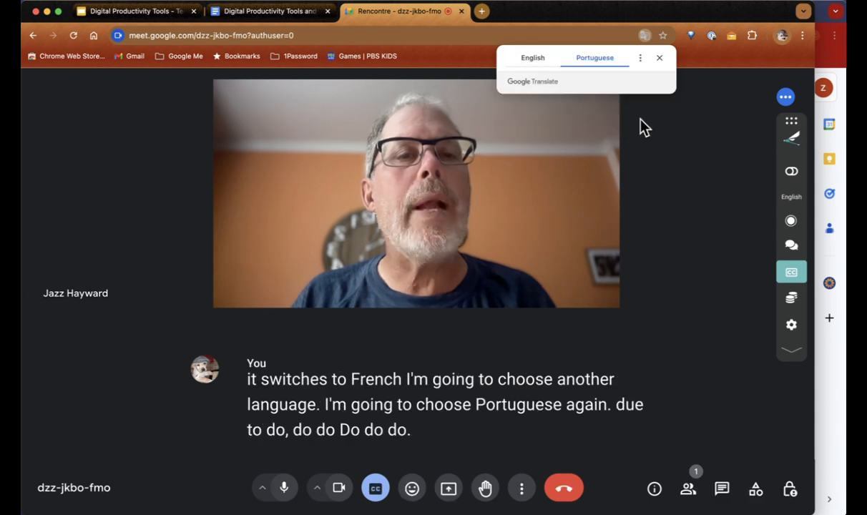
left_click(660, 58)
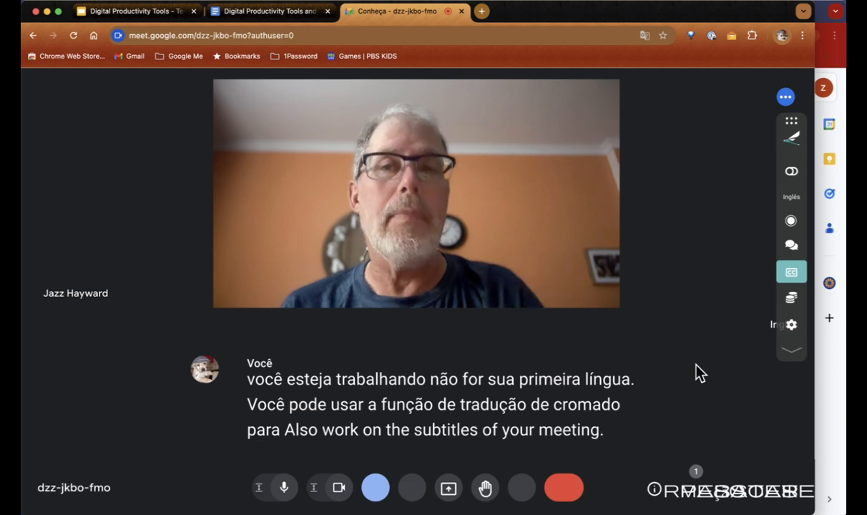
Step: Close the meeting tab, reopen it, and rejoin the call
left_click(461, 12)
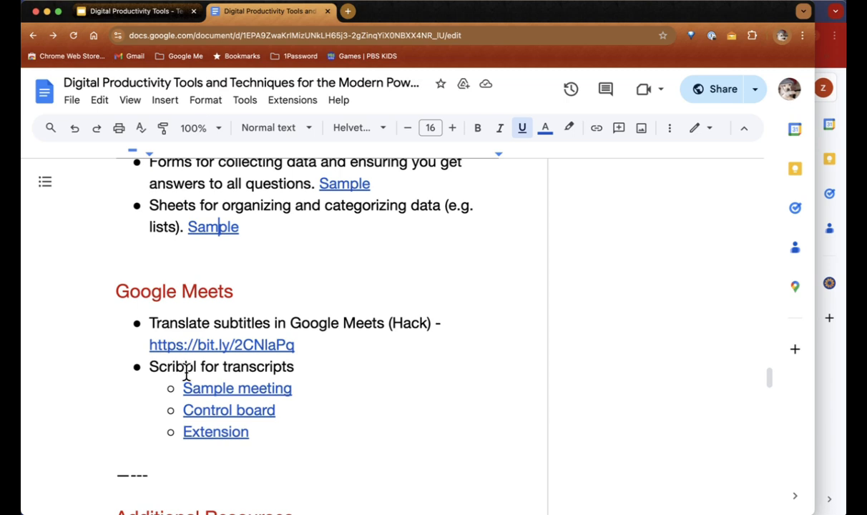
key("super+shift+t")
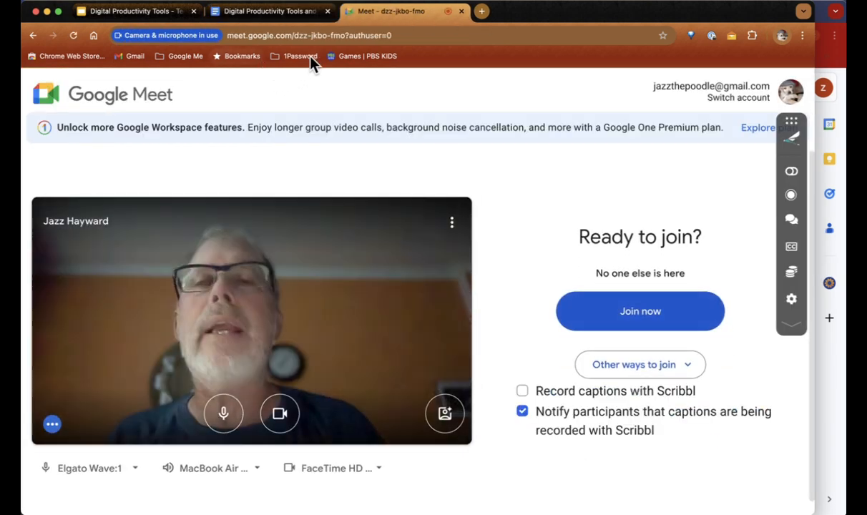
left_click(636, 318)
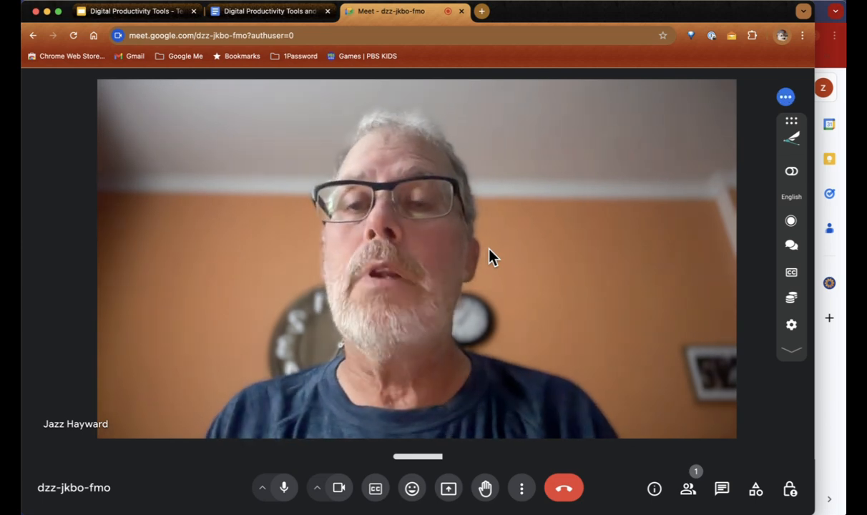
Step: Toggle live captions off and back on, then switch to the notes document
left_click(377, 489)
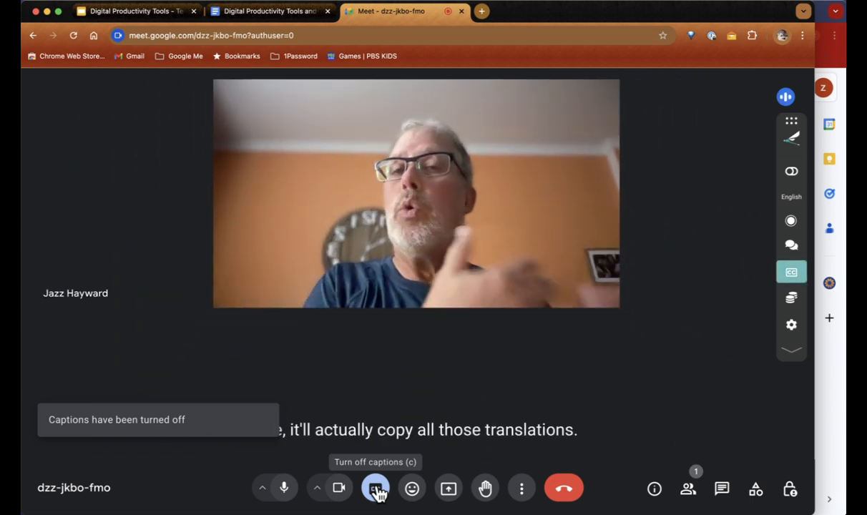
left_click(376, 490)
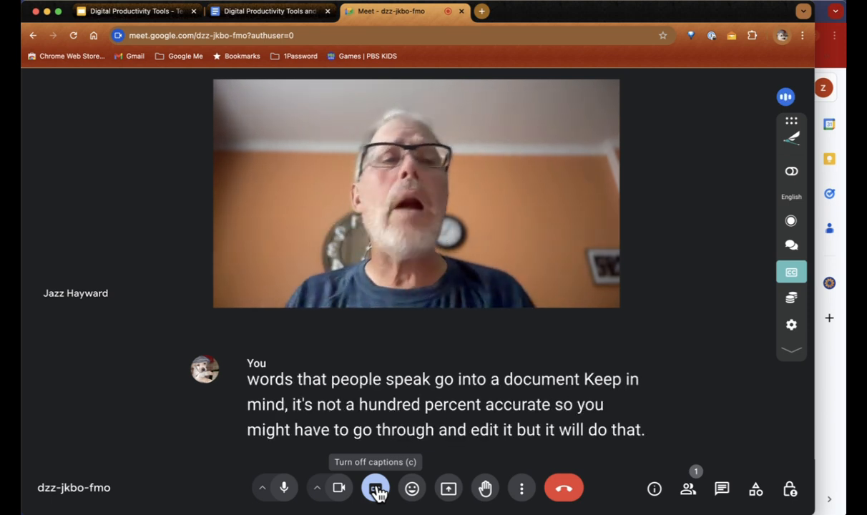
left_click(282, 14)
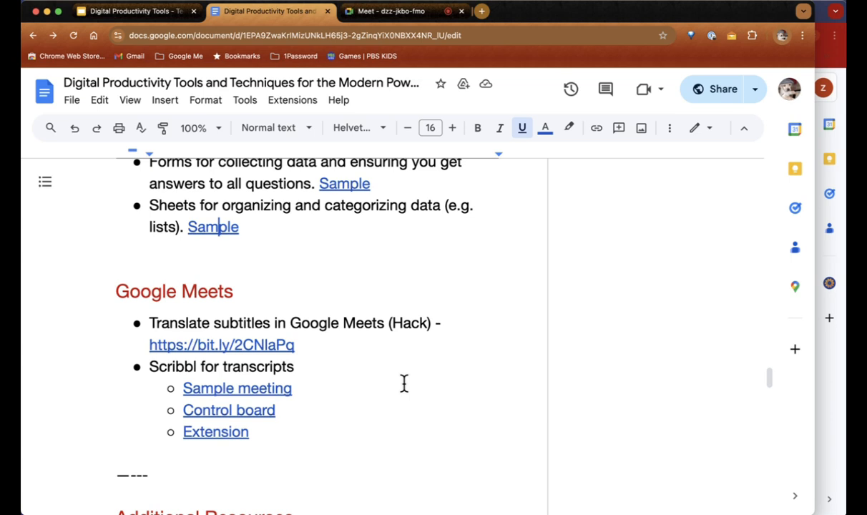
Step: Open the Sample meeting transcript (ytu-nbuk-gjb) in a new tab, scroll through it, and return to the notes
left_click(267, 388)
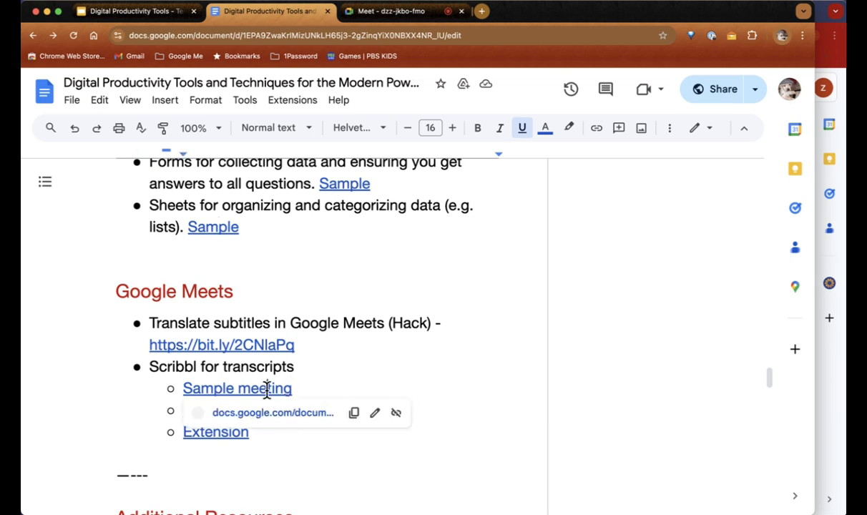
left_click(269, 414)
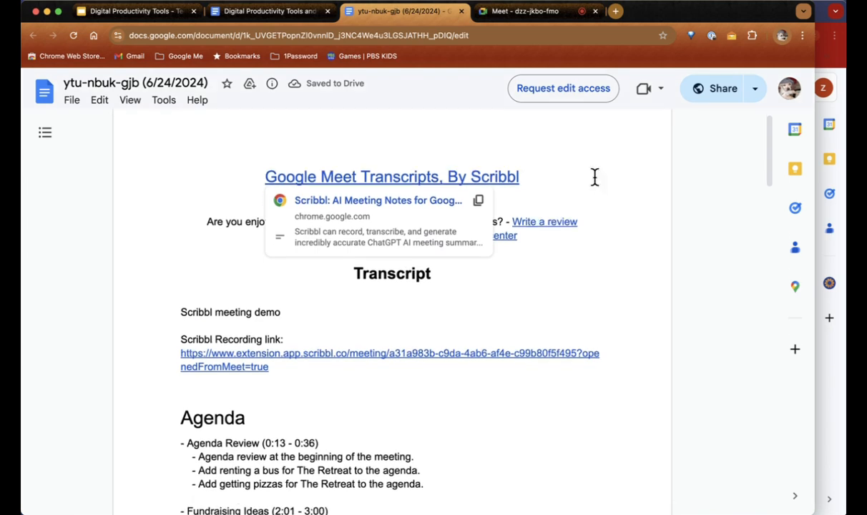
scroll(595, 179, "down", 4)
scroll(595, 178, "down", 10)
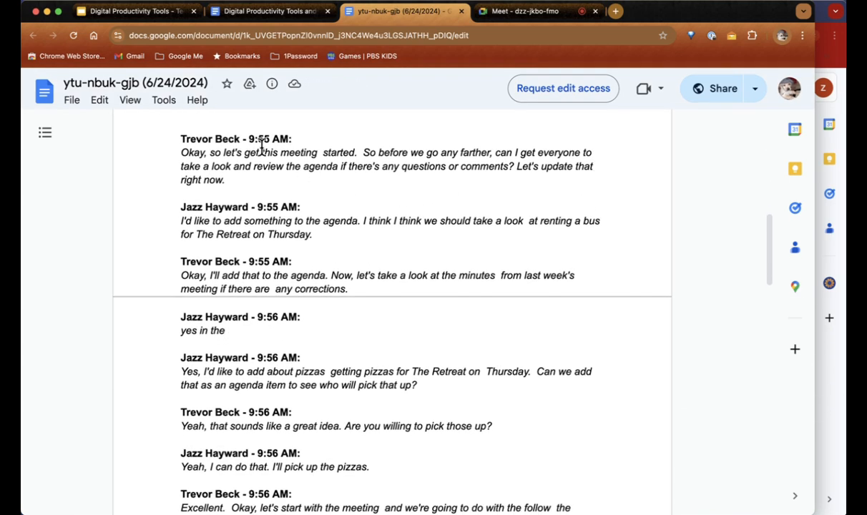
scroll(233, 219, "down", 4)
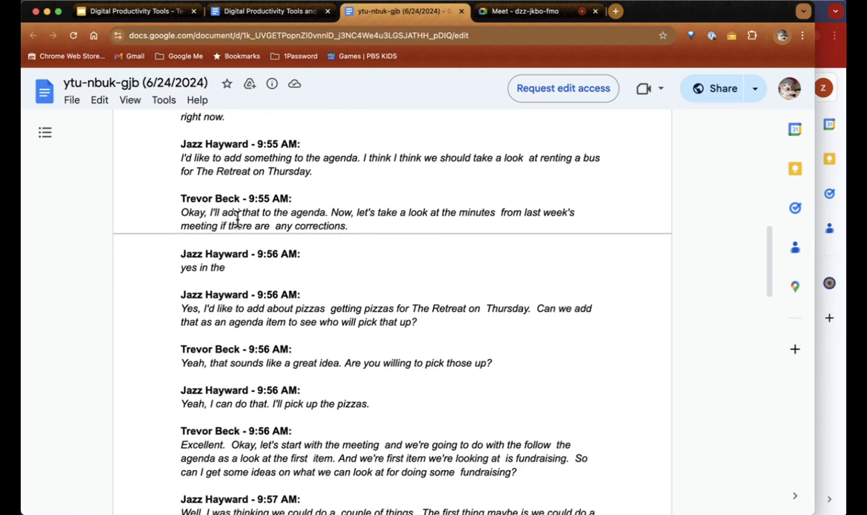
scroll(237, 219, "down", 8)
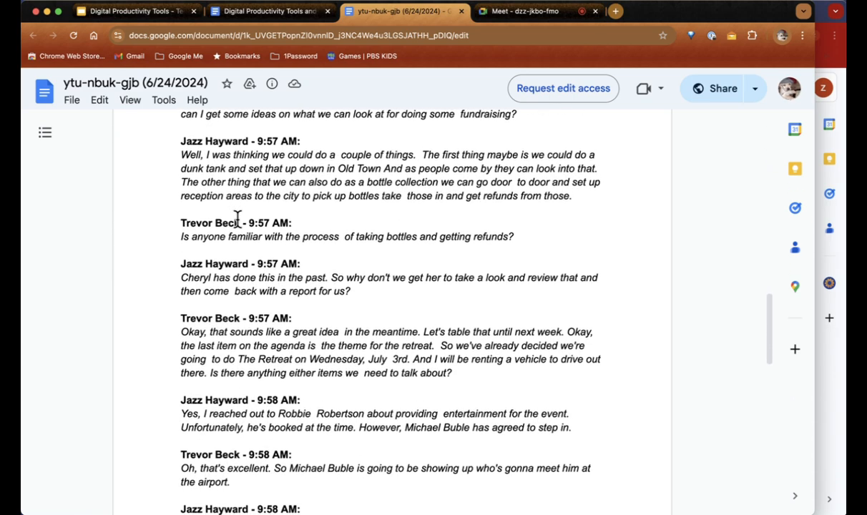
left_click(262, 13)
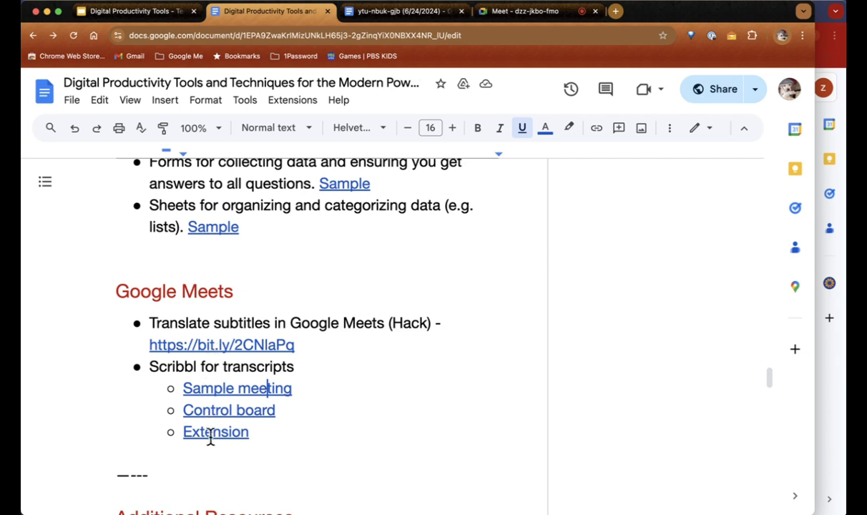
Step: Open the Scribbl control board from the Control board link and scroll its transcript
left_click(244, 410)
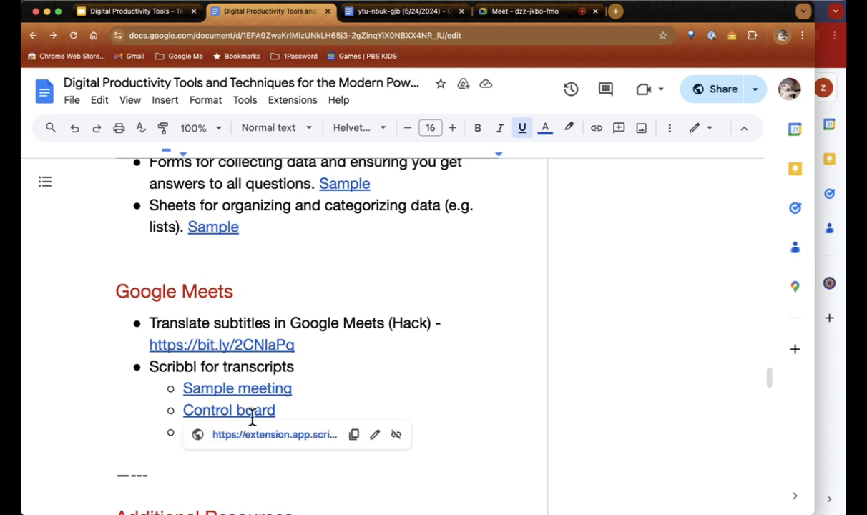
left_click(270, 437)
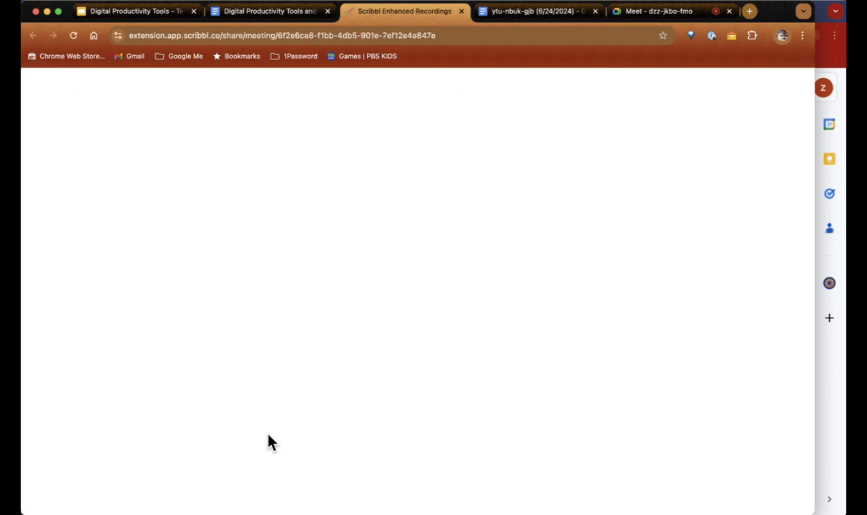
scroll(257, 248, "down", 5)
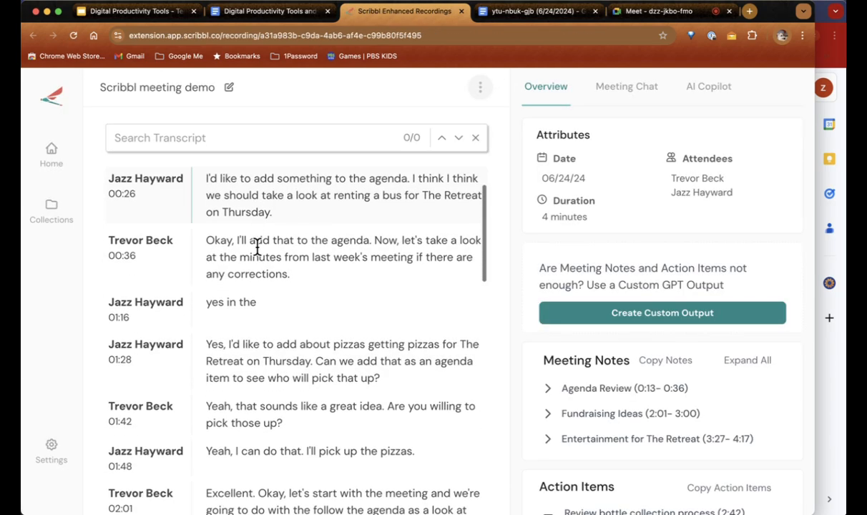
scroll(258, 248, "up", 2)
scroll(258, 248, "up", 3)
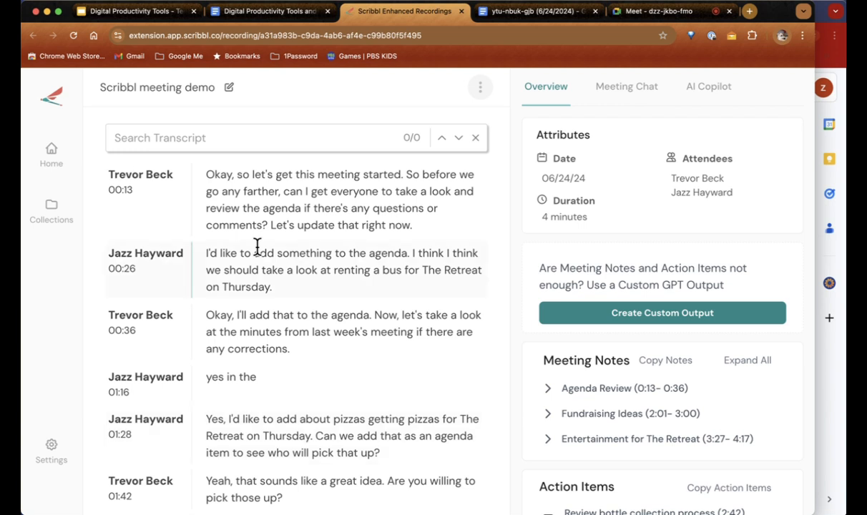
scroll(339, 286, "down", 10)
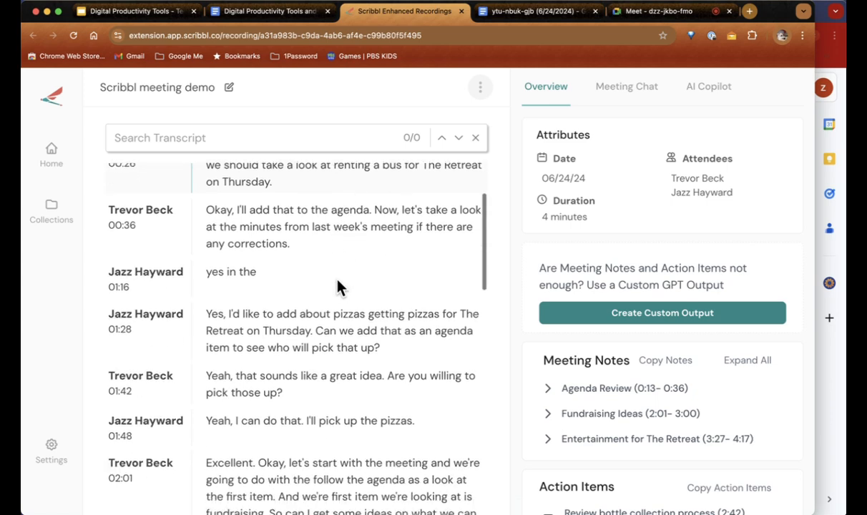
scroll(339, 281, "up", 15)
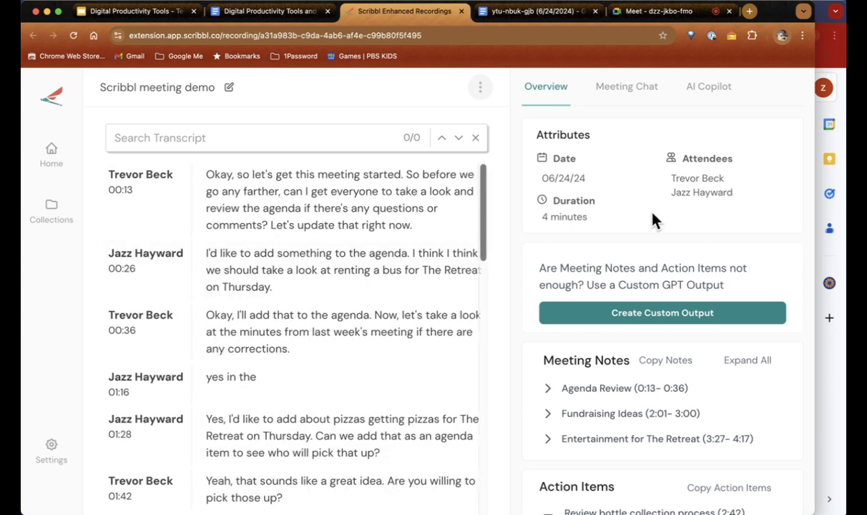
scroll(653, 219, "down", 3)
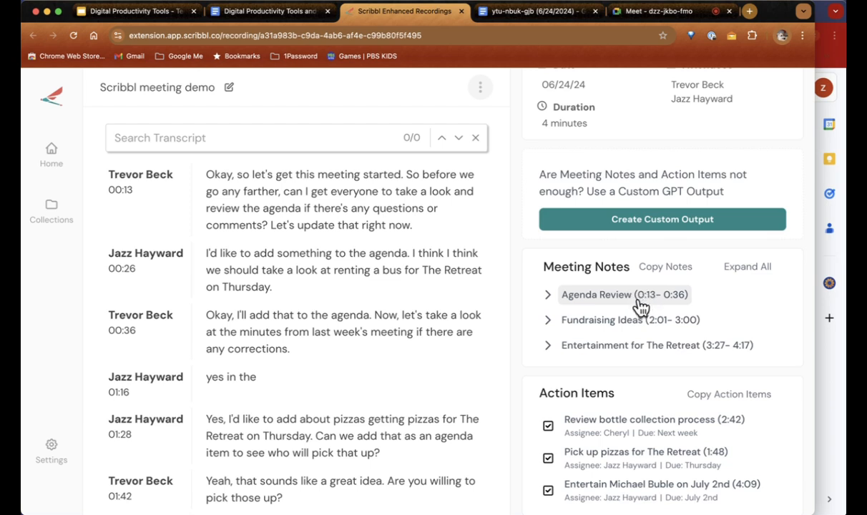
Step: Jump to the fundraising discussion, expand the Fundraising Ideas notes, then go to My Meetings
left_click(593, 326)
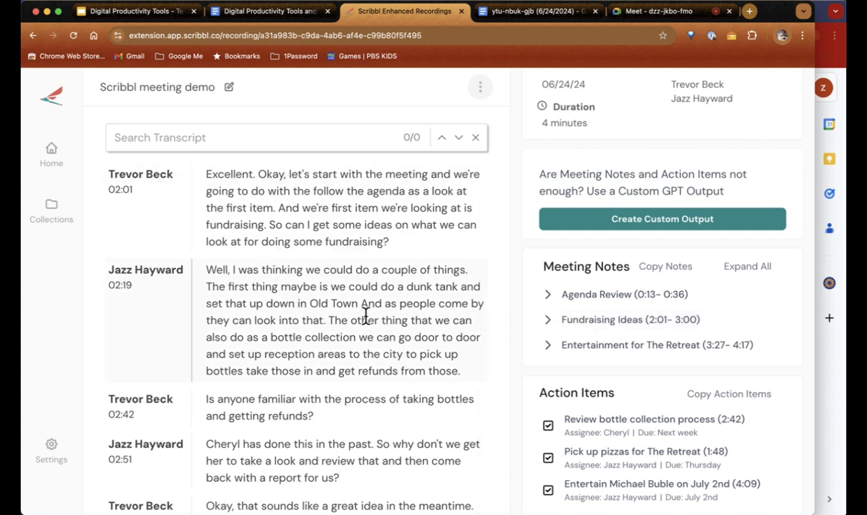
left_click(549, 322)
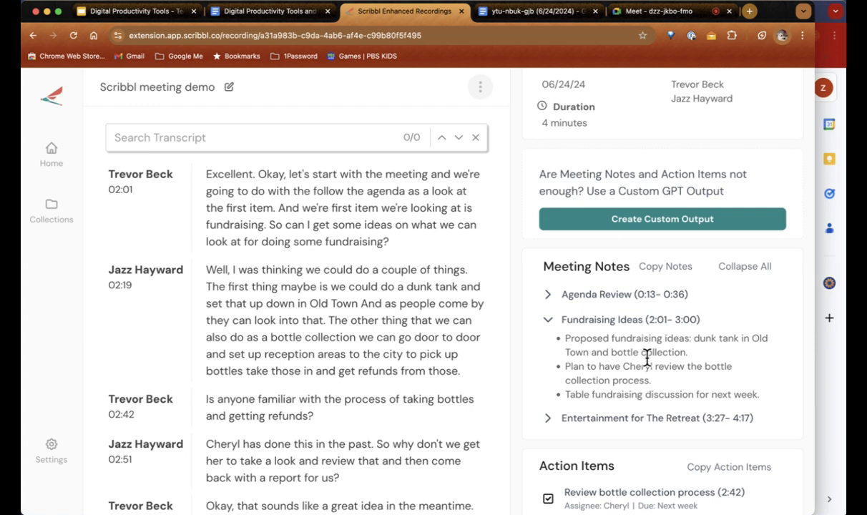
scroll(648, 356, "down", 3)
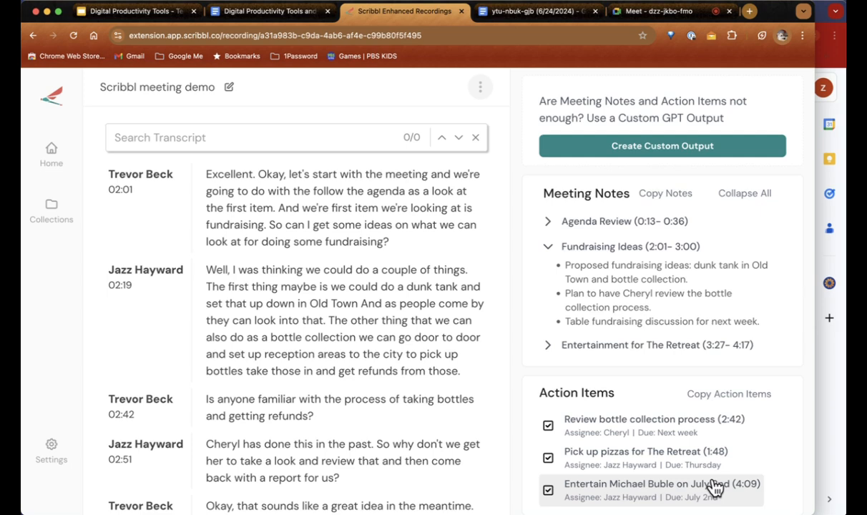
scroll(335, 286, "down", 3)
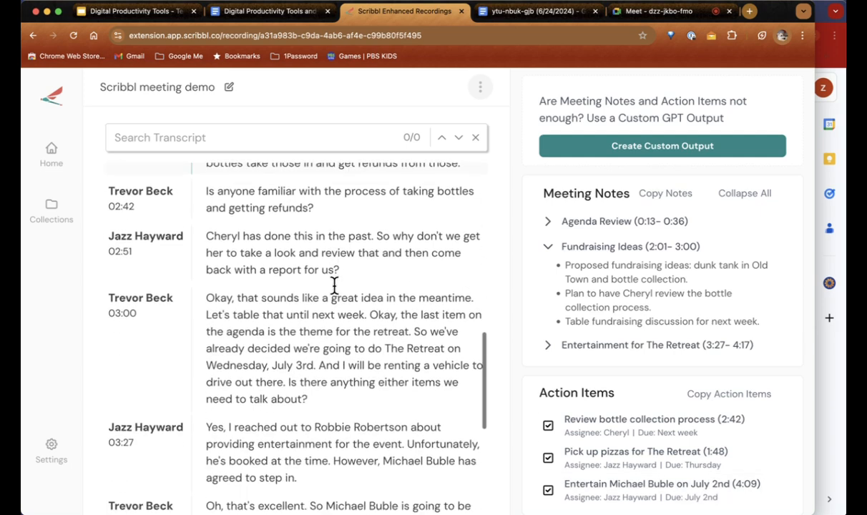
scroll(335, 290, "up", 5)
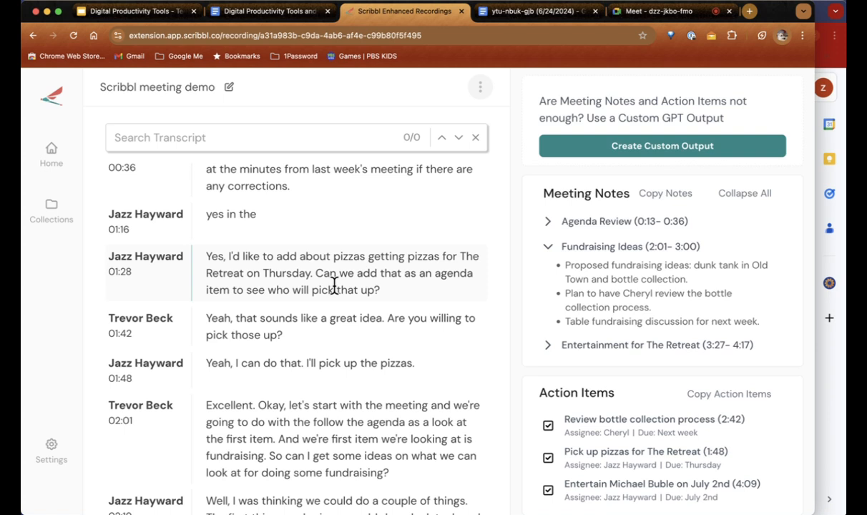
left_click(50, 158)
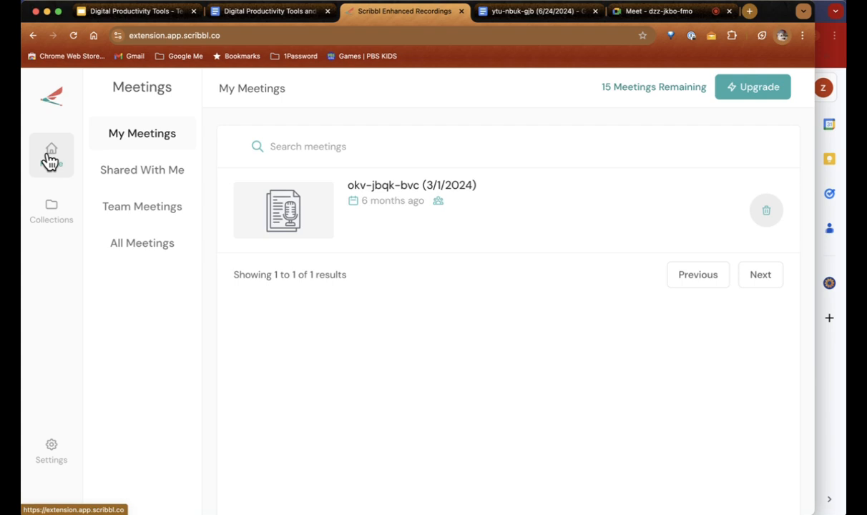
Step: Return from Scribbl's meetings list to the Digital Productivity Tools notes document
mouse_move(643, 86)
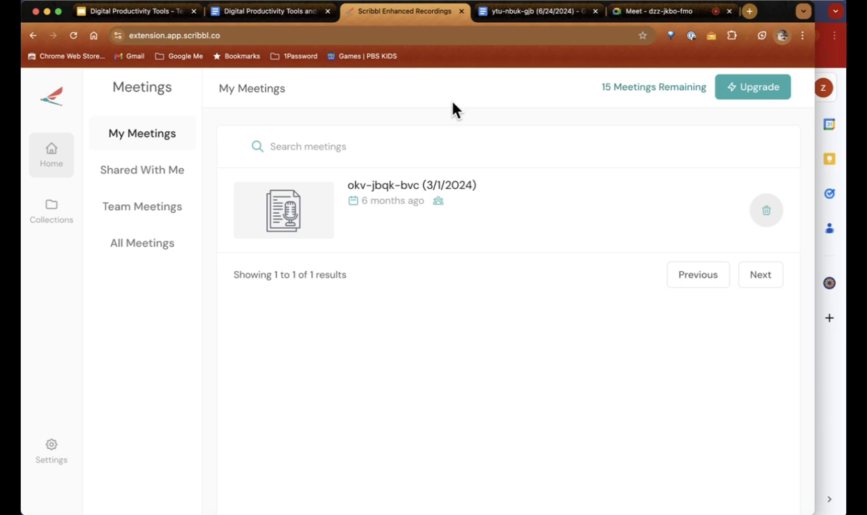
left_click(277, 17)
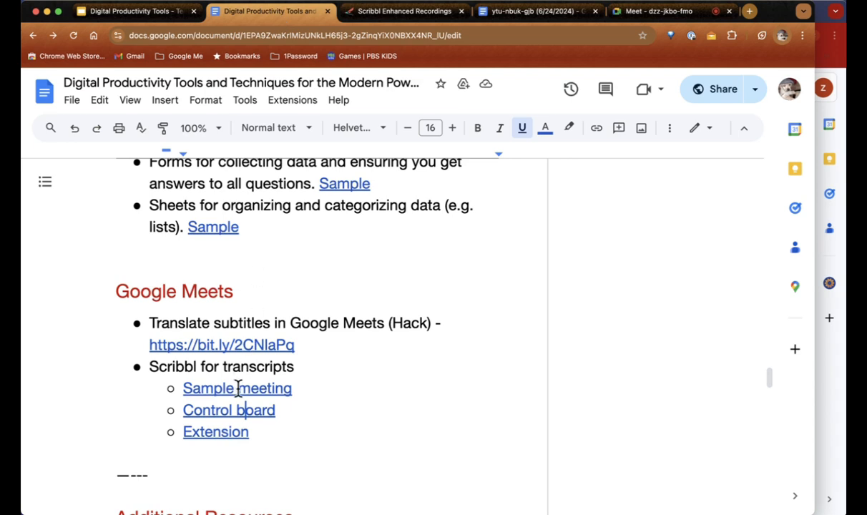
left_click(389, 19)
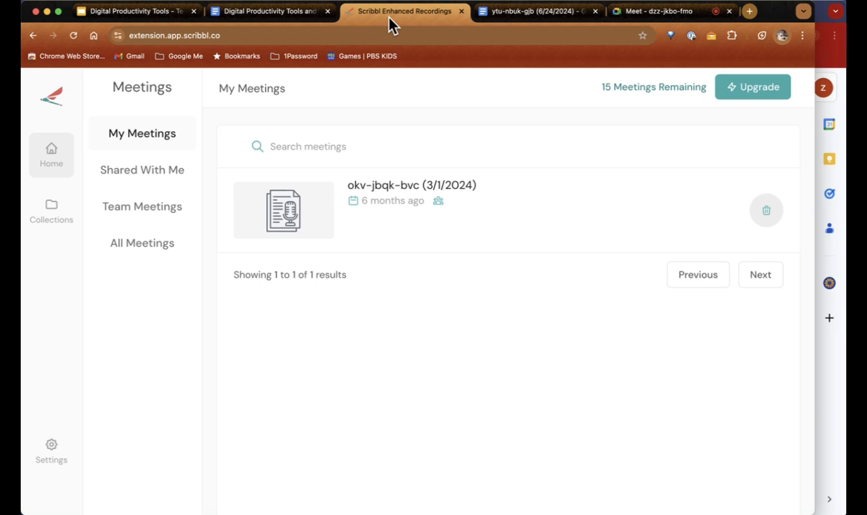
left_click(244, 14)
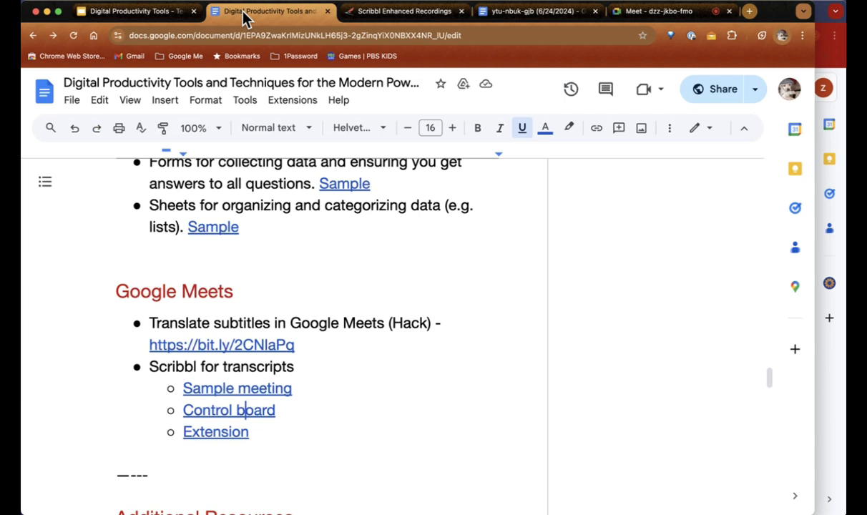
scroll(334, 171, "down", 5)
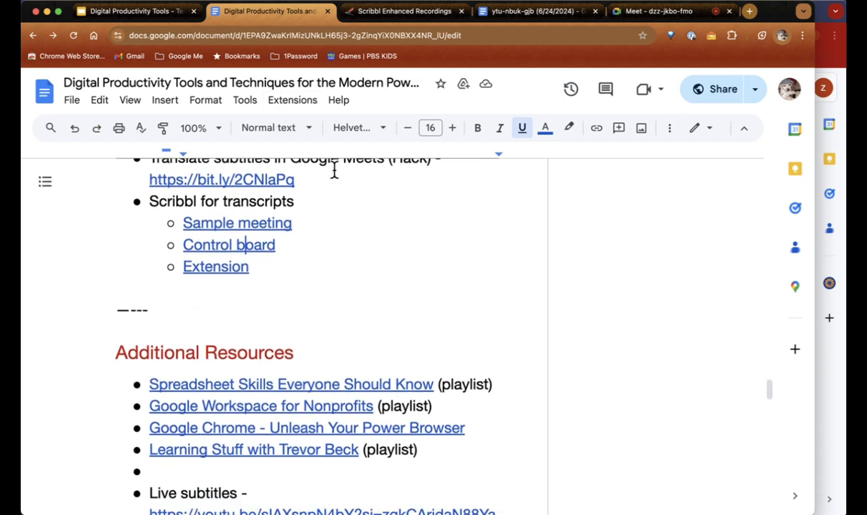
scroll(333, 170, "down", 1)
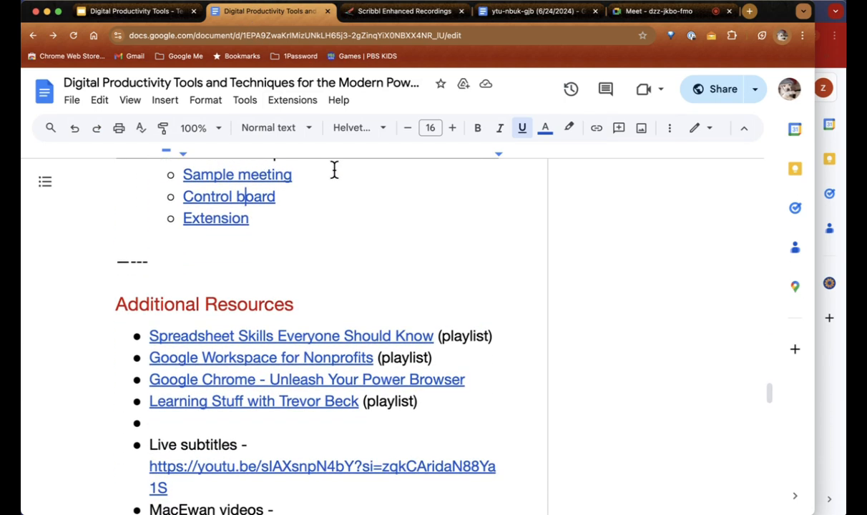
scroll(334, 171, "down", 3)
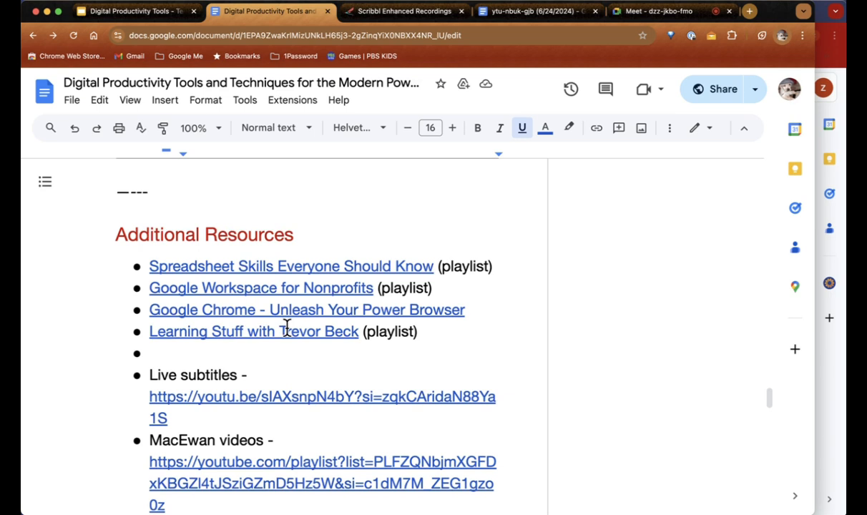
scroll(286, 327, "up", 6)
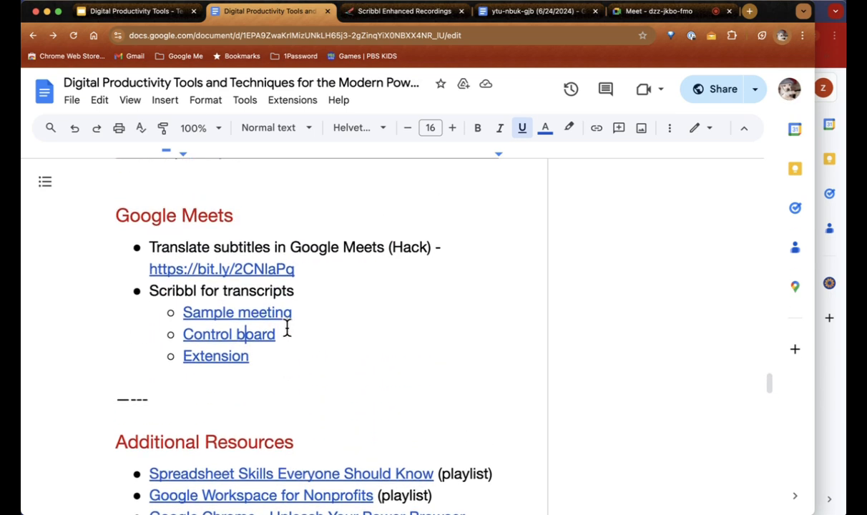